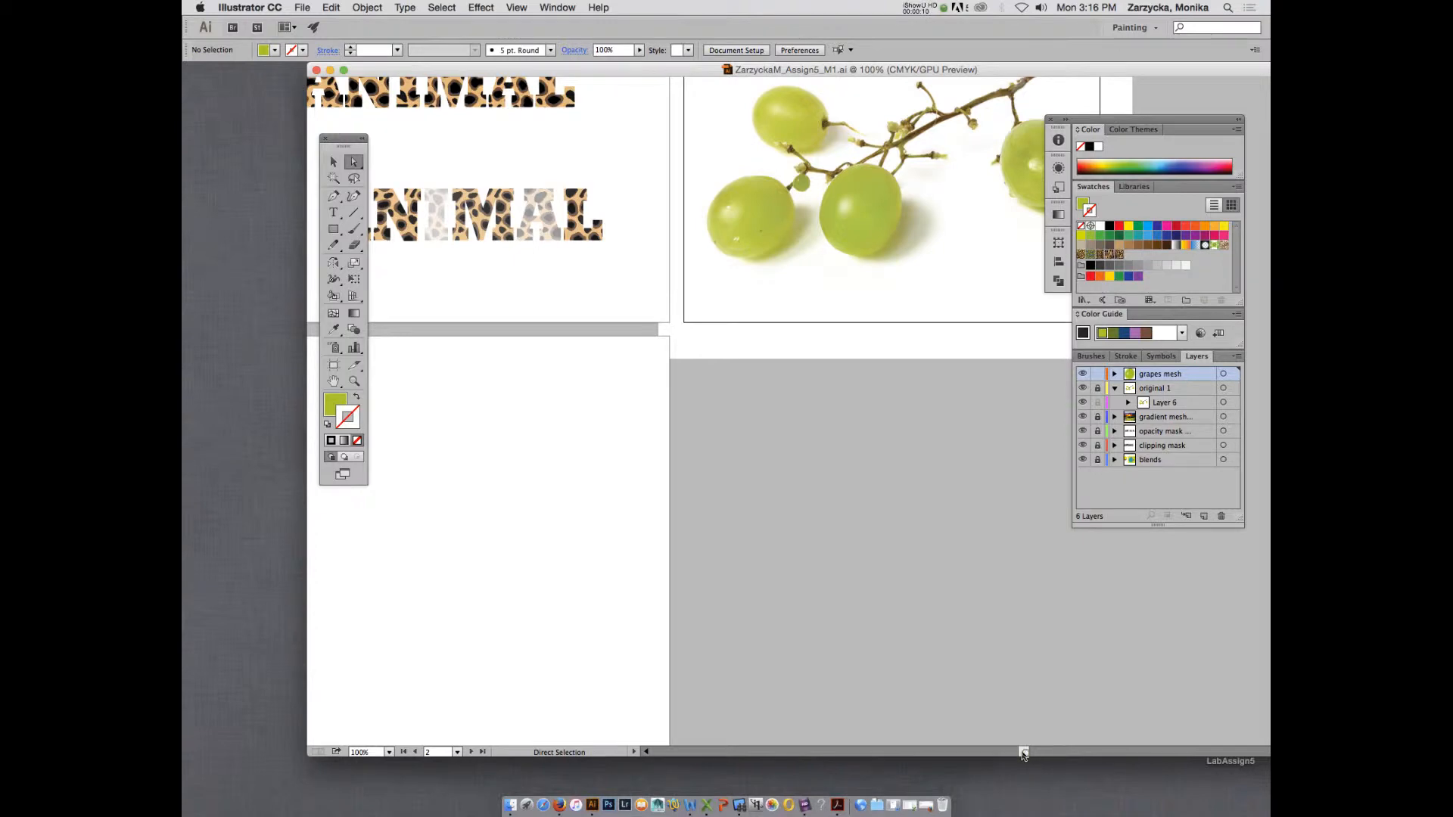
Add a new layer above the grapes mesh layer and name it Original.
drag(1023, 751, 1008, 751)
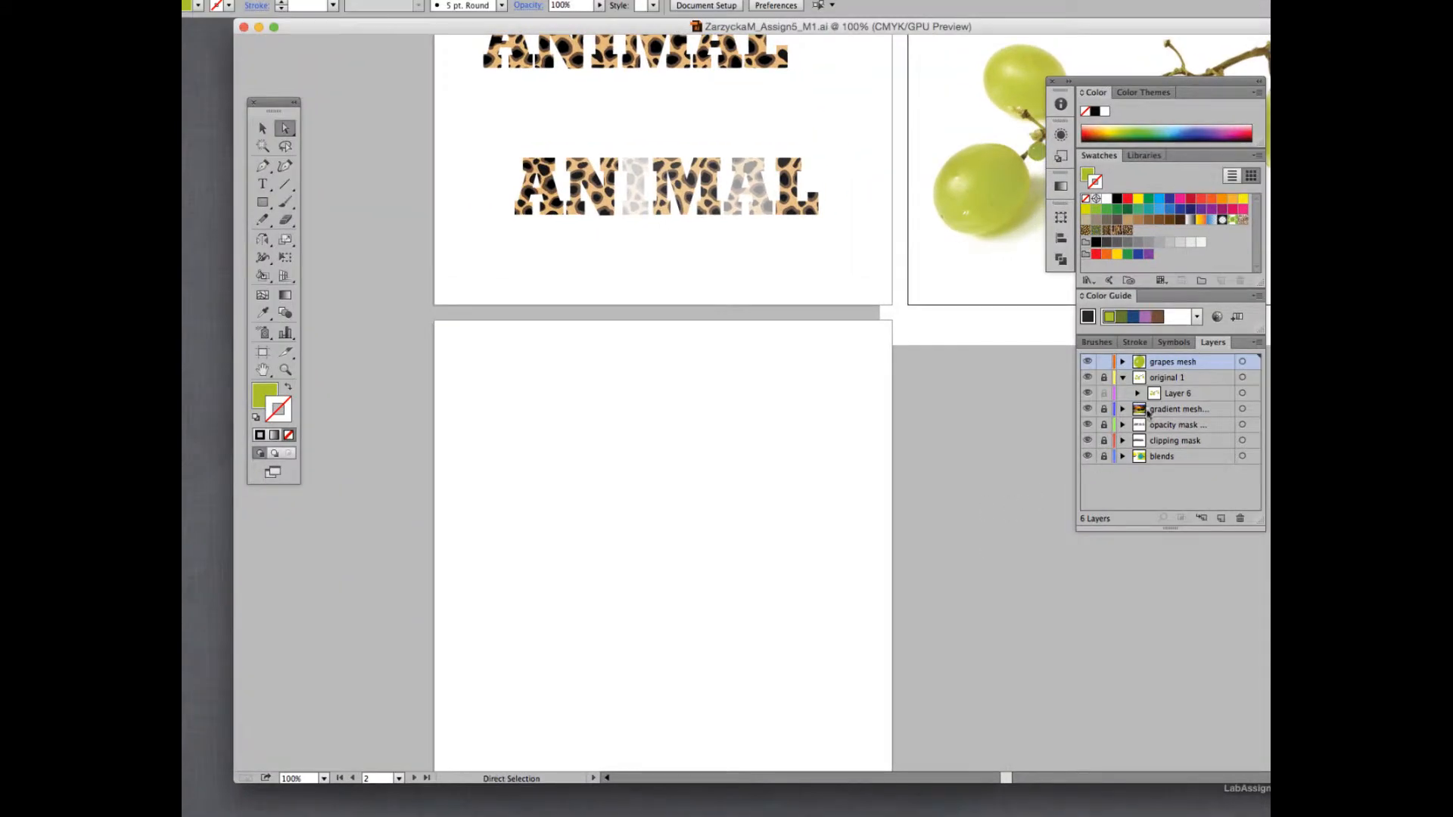
drag(1014, 38, 926, 58)
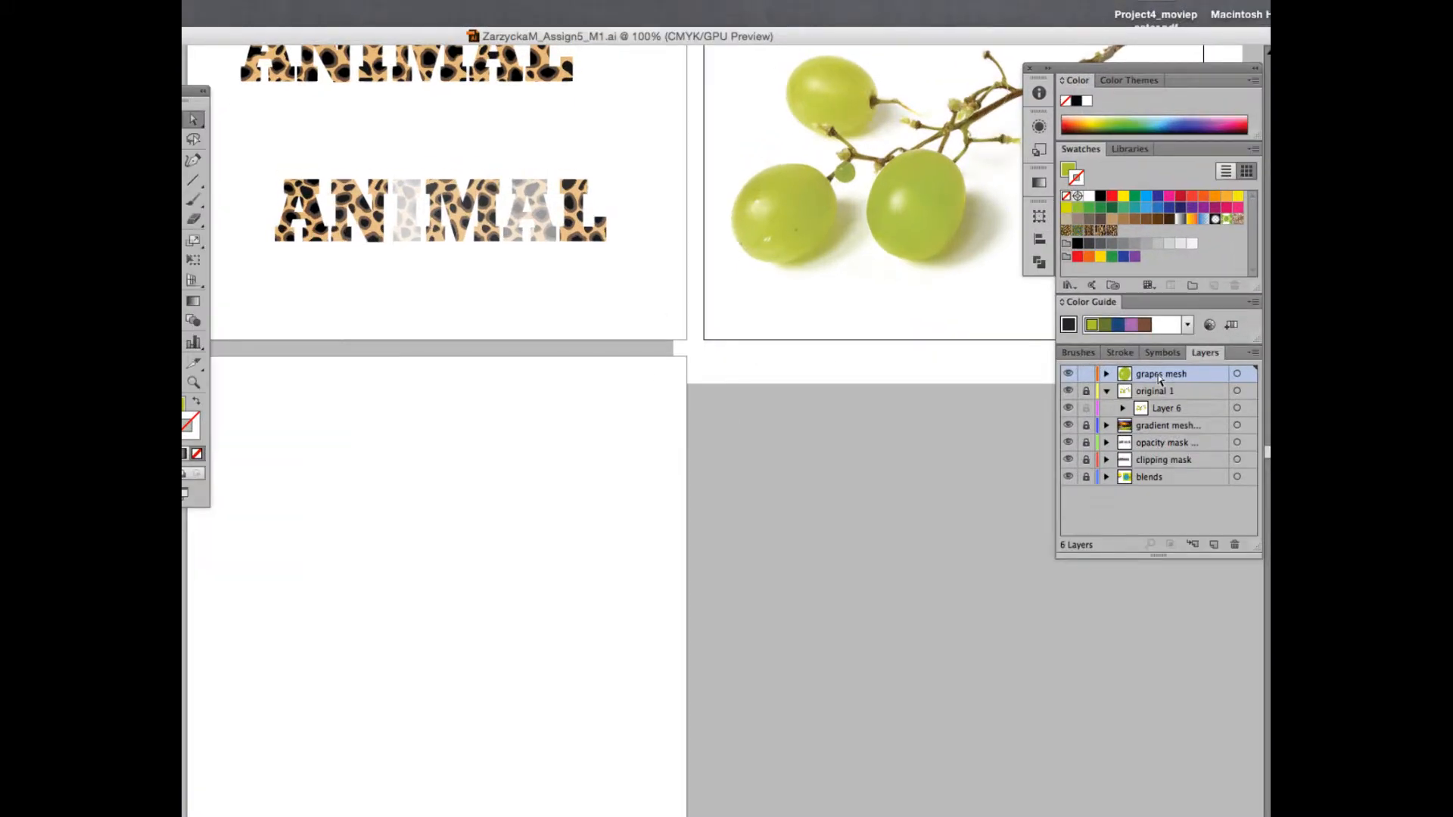
click(1190, 545)
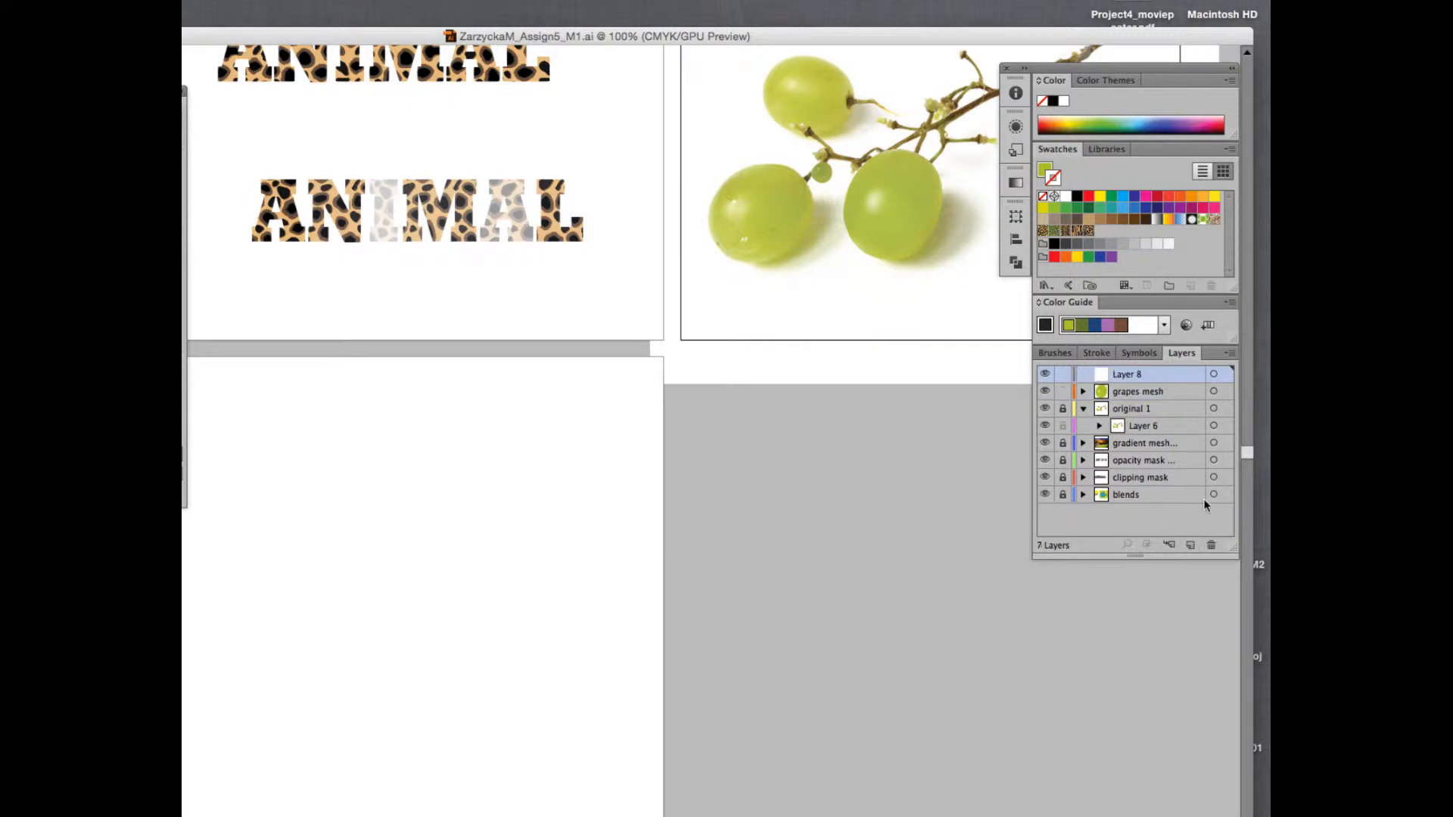
double_click(1131, 373)
text(Original)
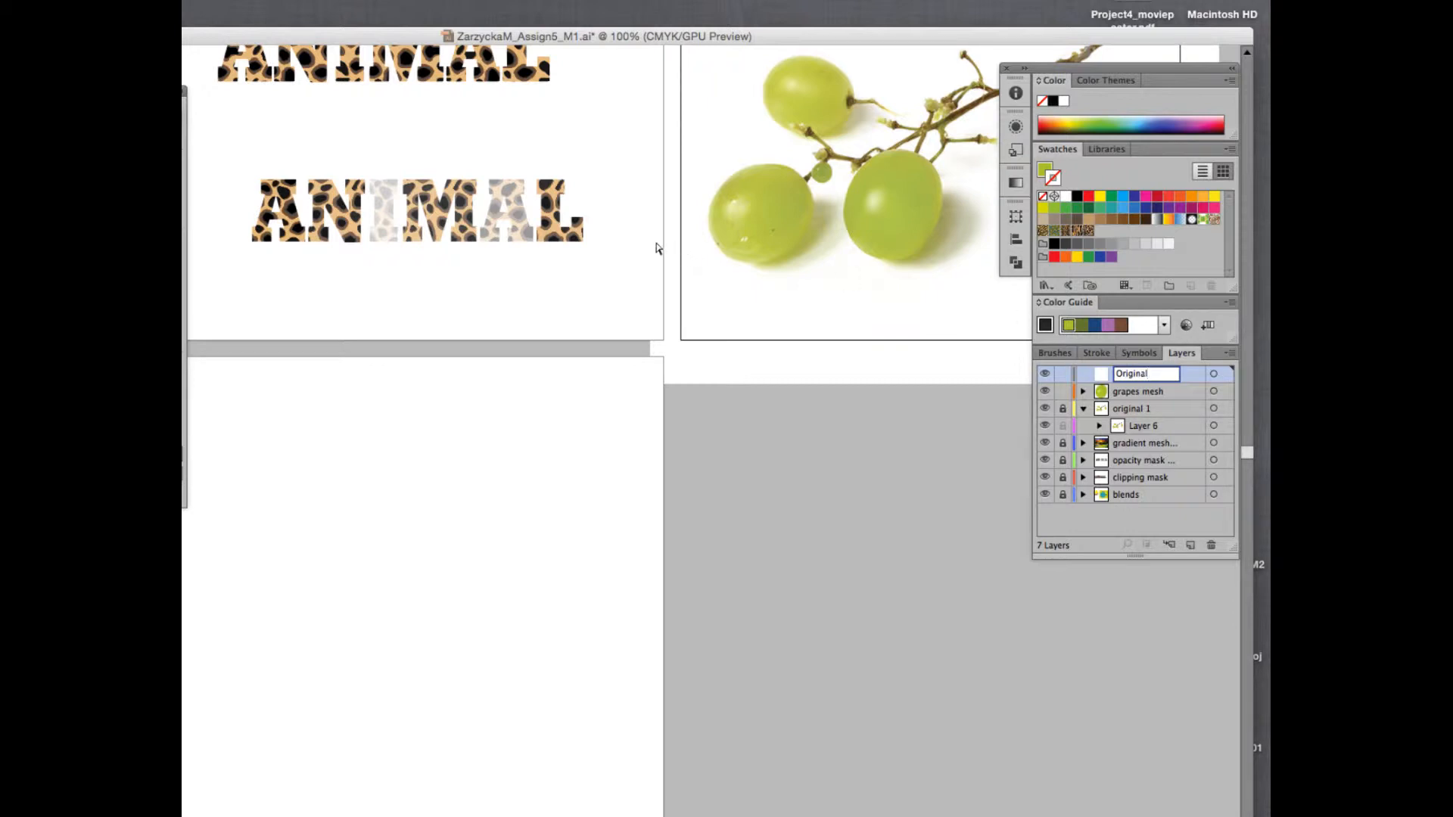
click(1185, 378)
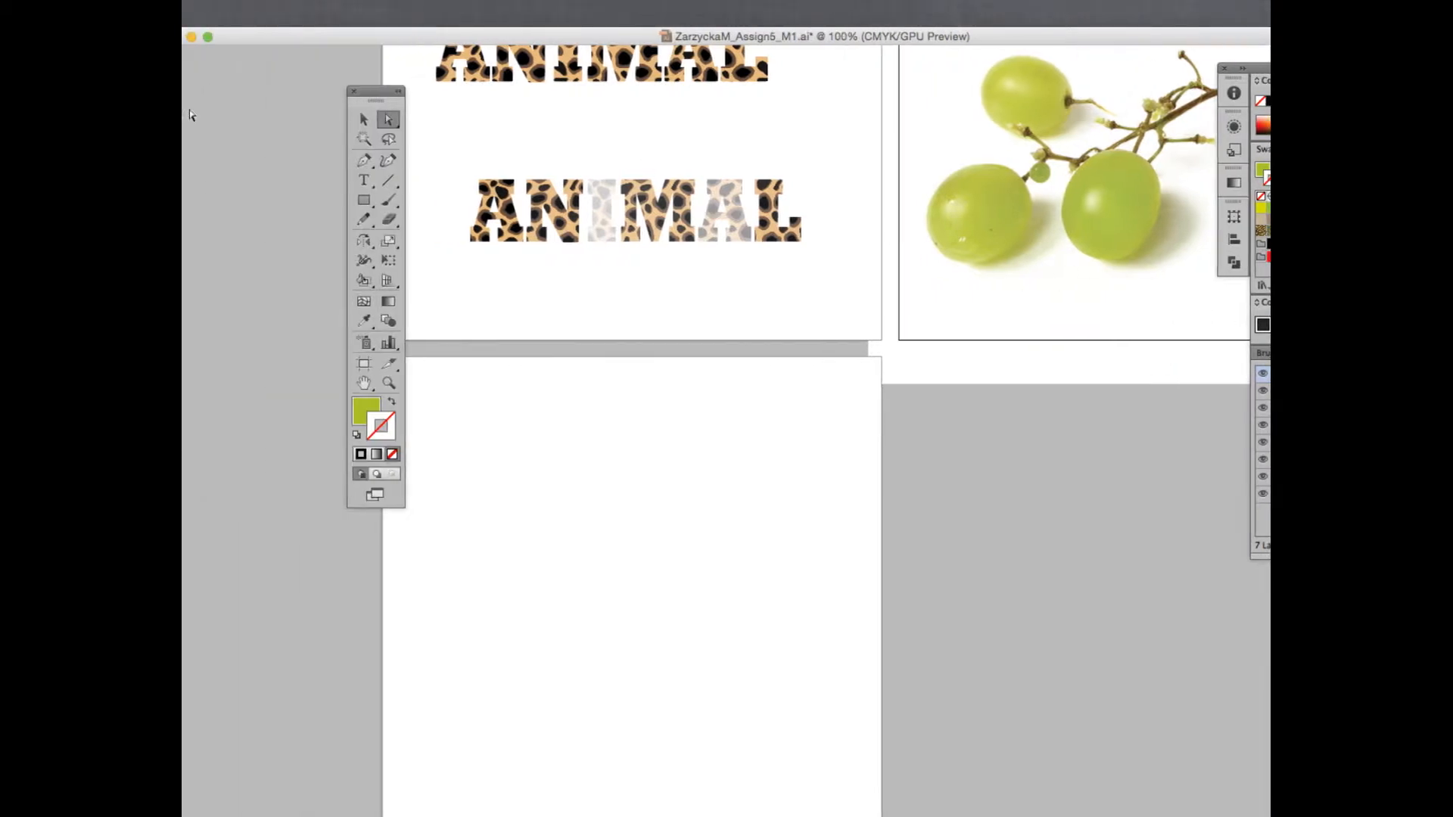
Place the linked mug image LabAssign5(1) 2-03.jpg on the empty artboard and shift it into alignment with the page.
drag(371, 90, 298, 91)
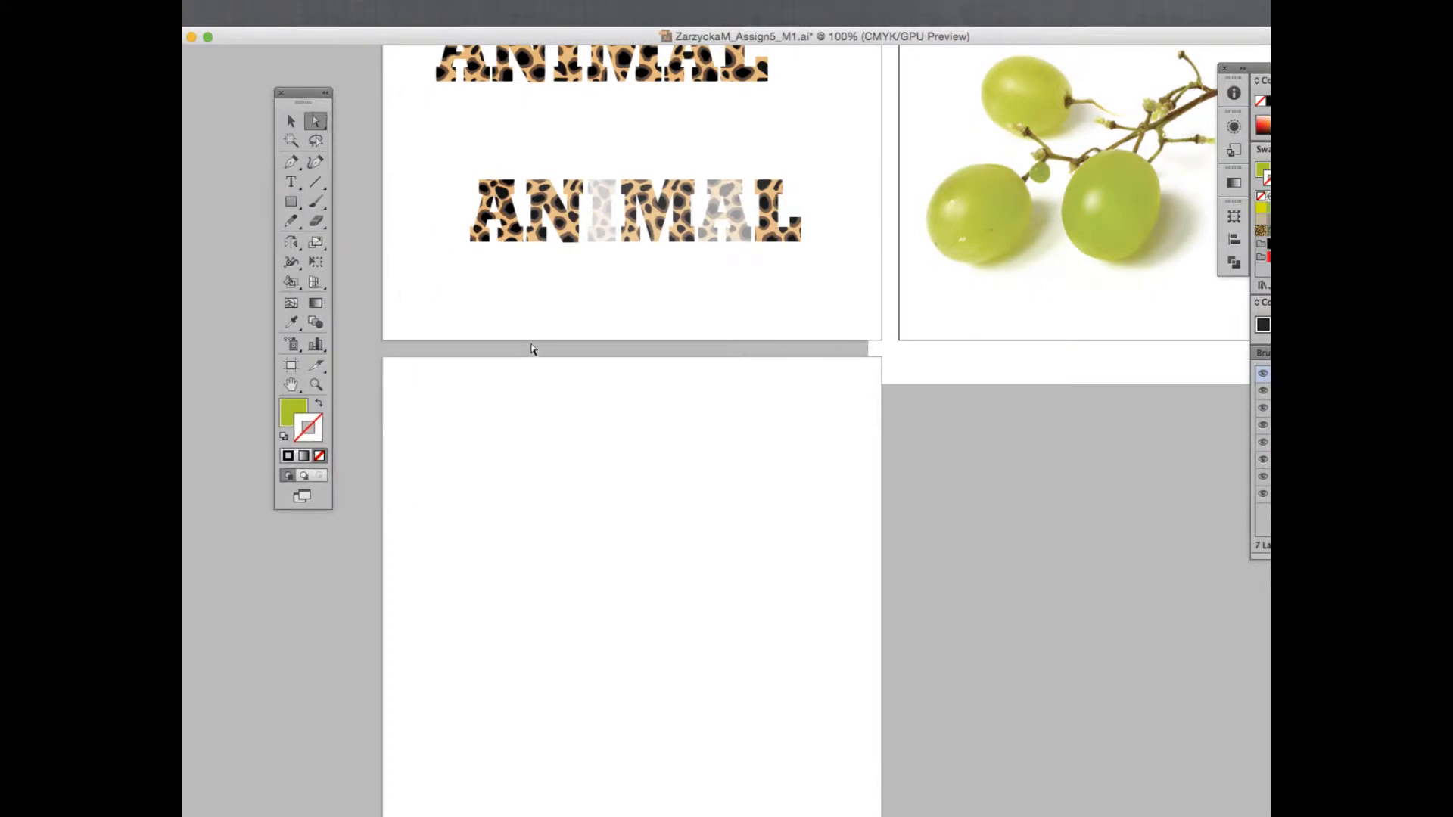
scroll(532, 349, down, 5)
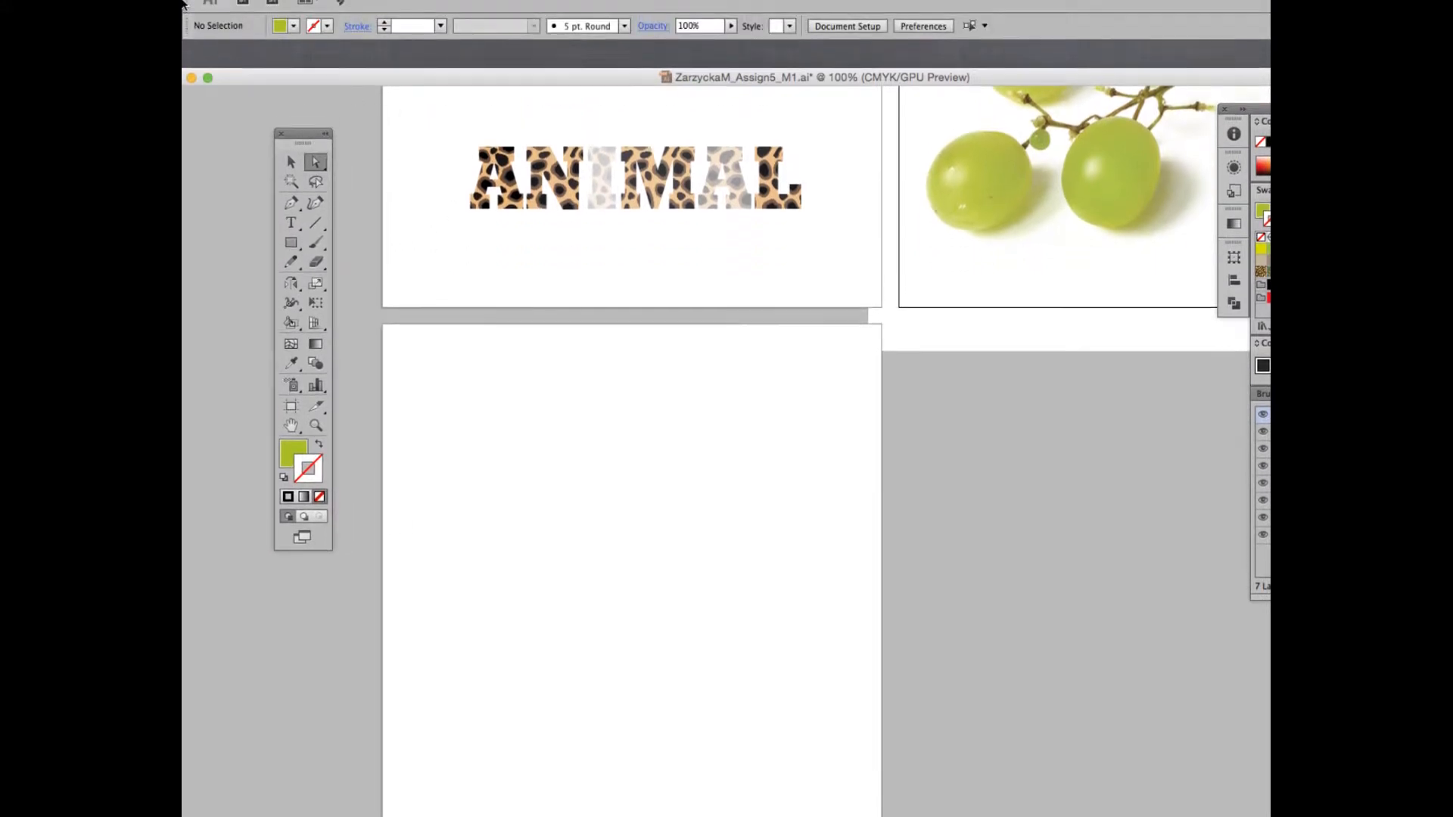
click(330, 9)
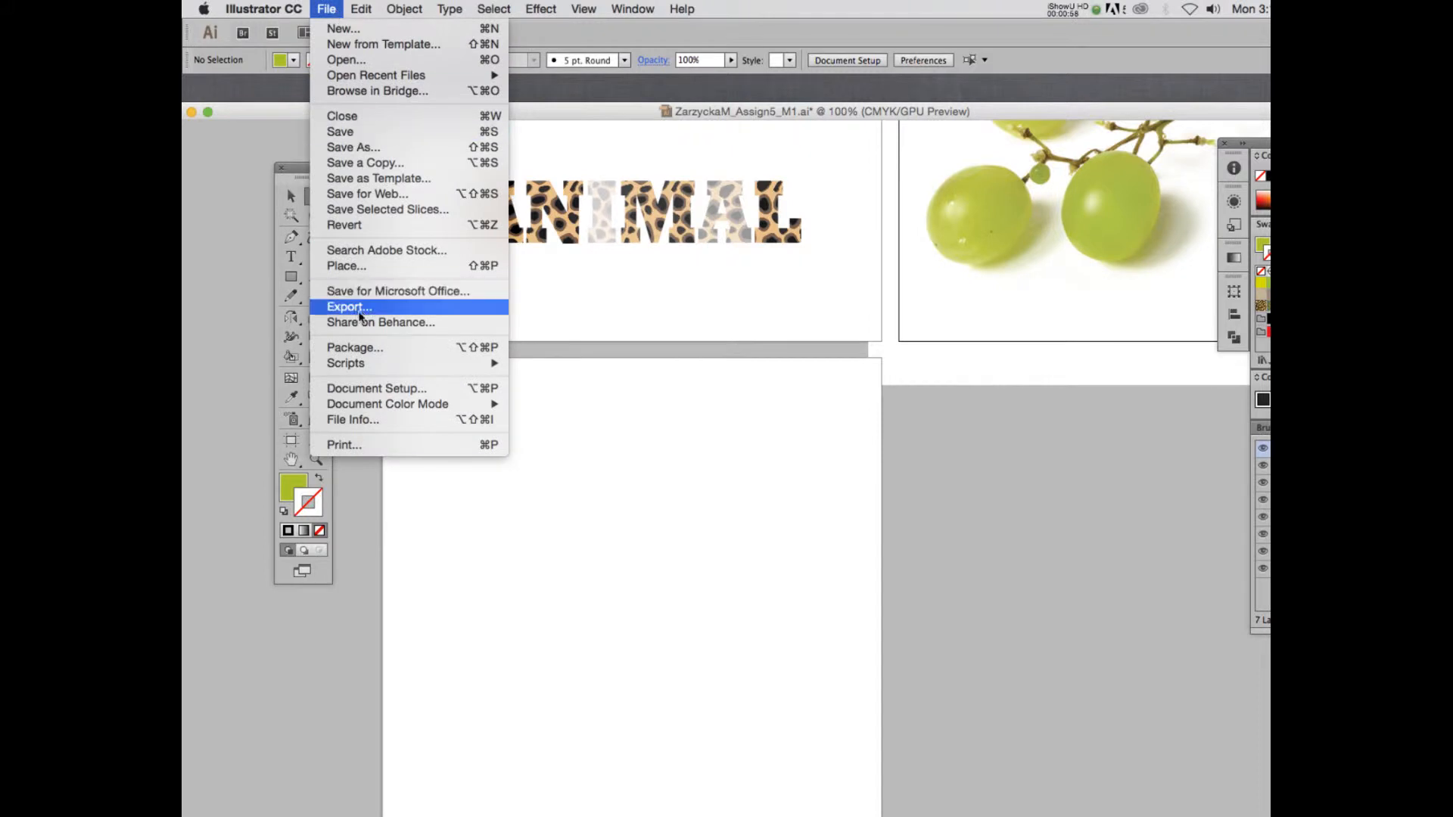
click(349, 268)
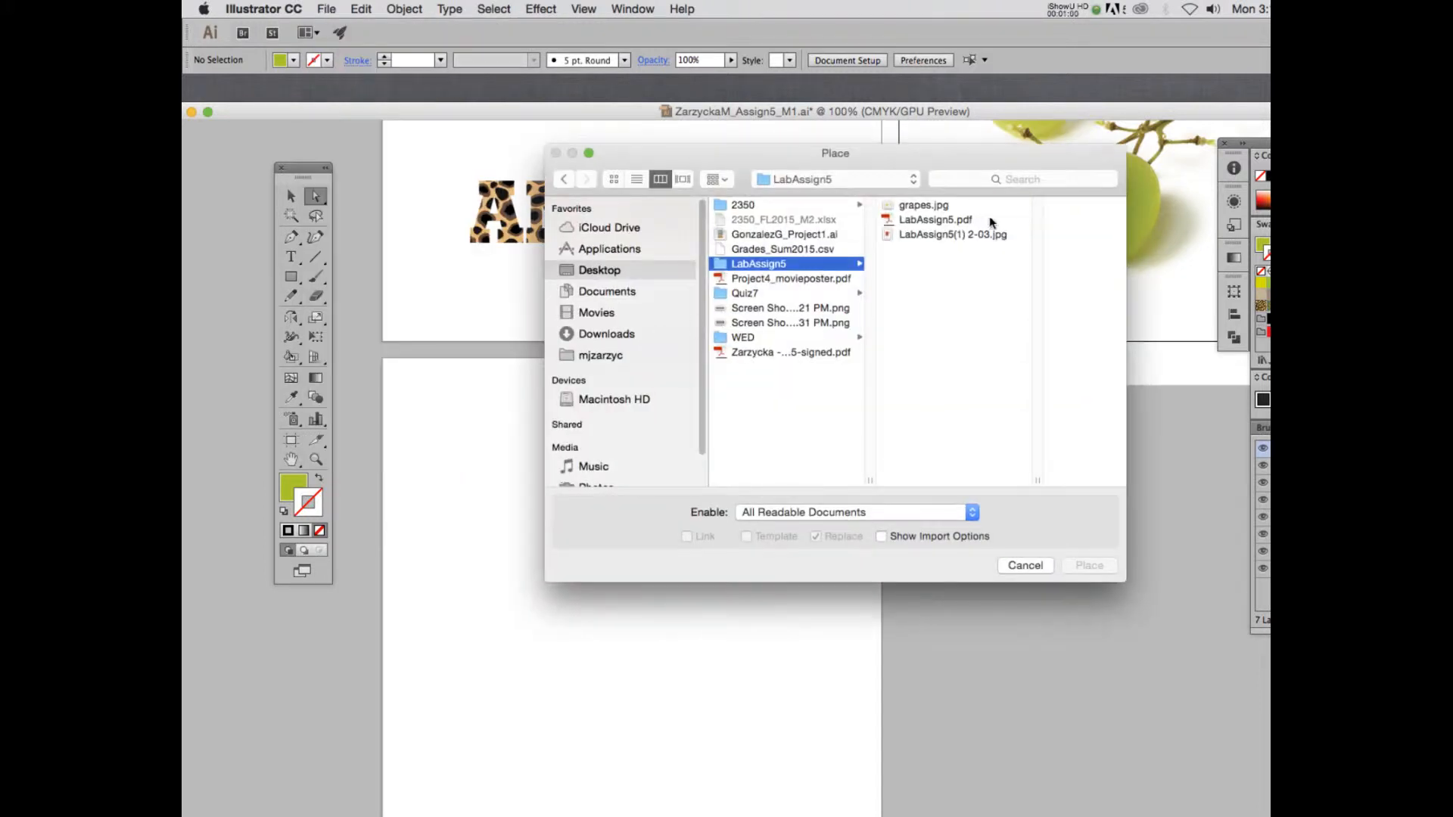
click(925, 234)
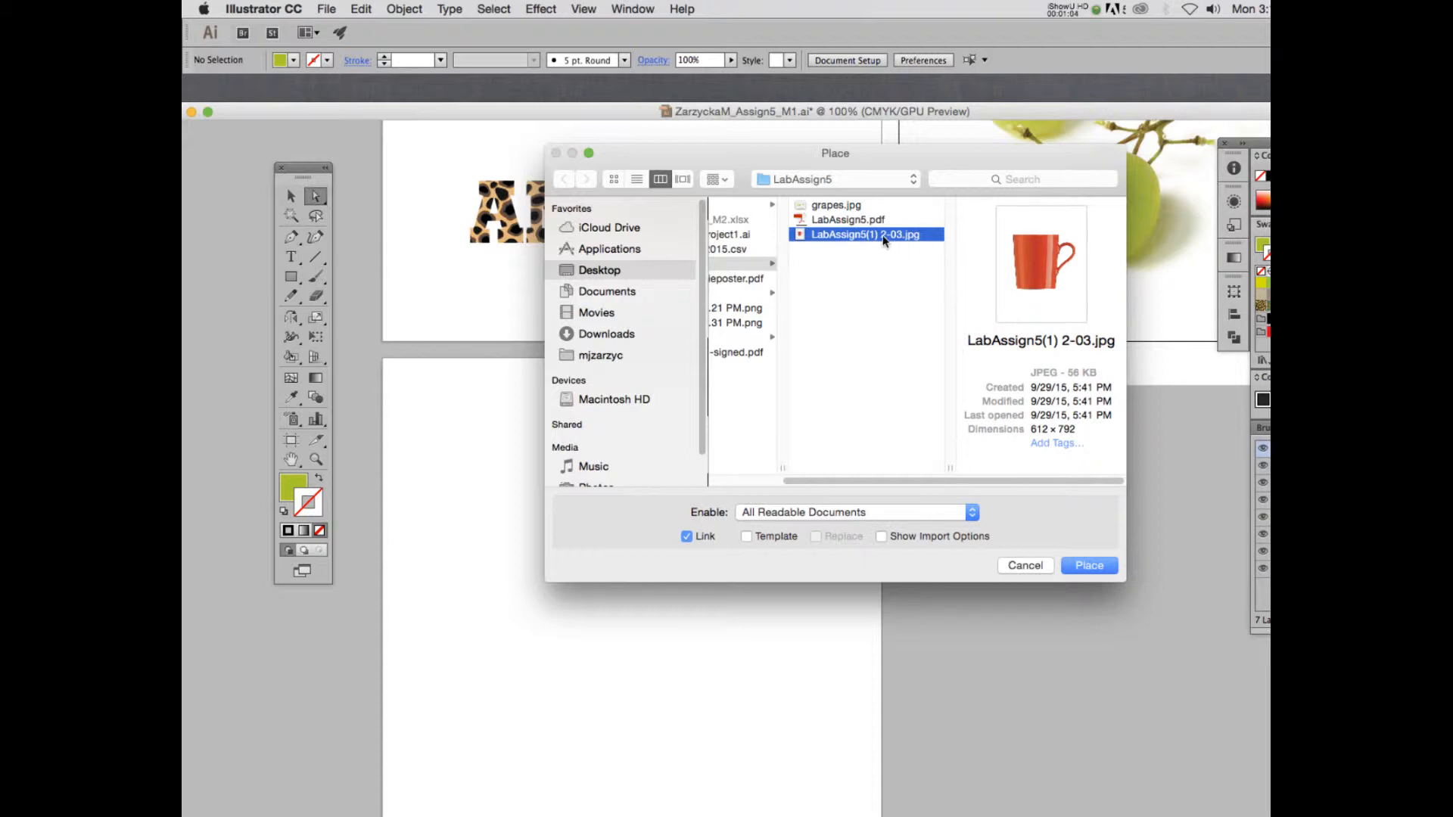
click(1089, 565)
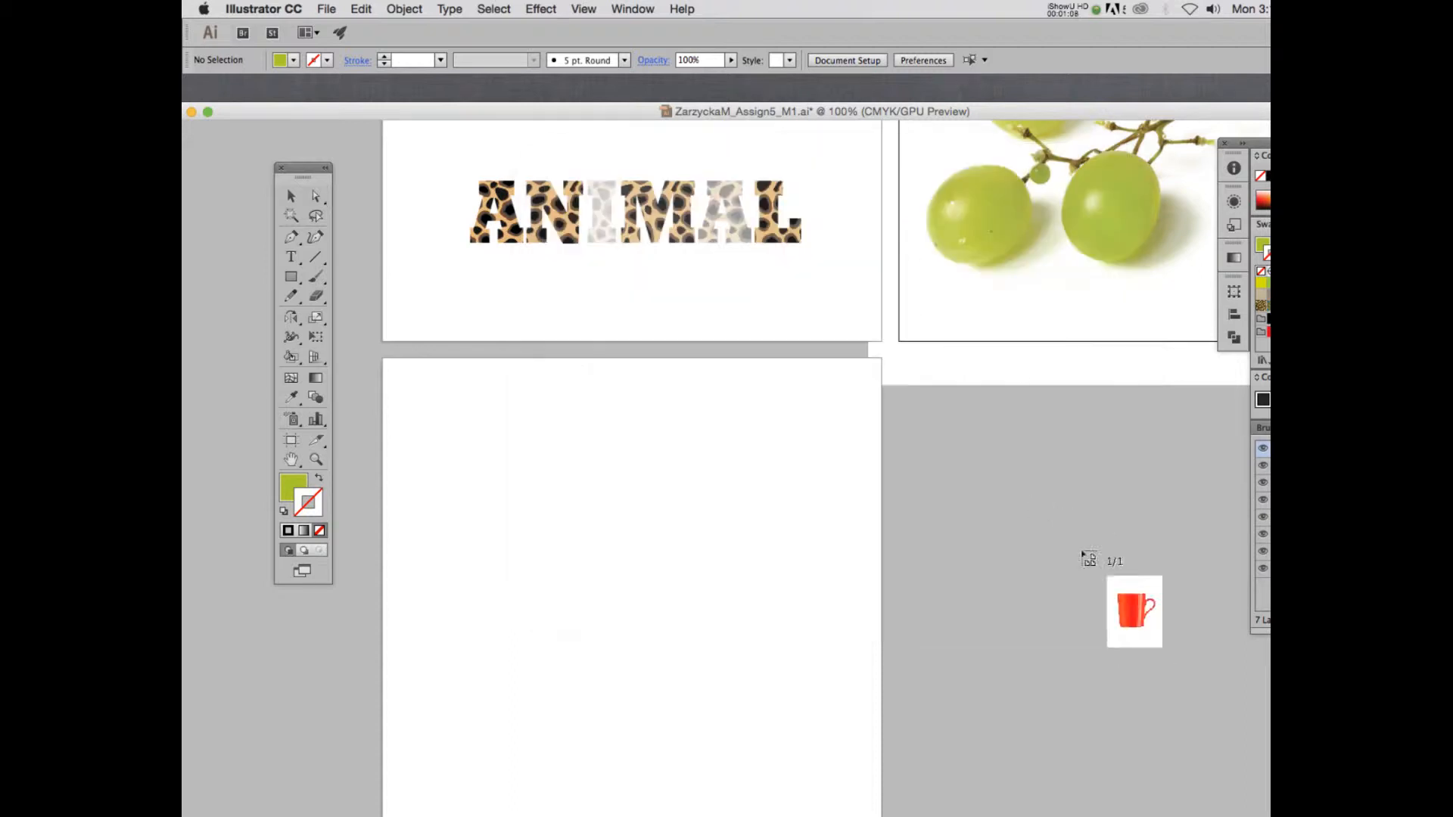
click(455, 391)
drag(742, 595, 684, 577)
scroll(689, 567, down, 3)
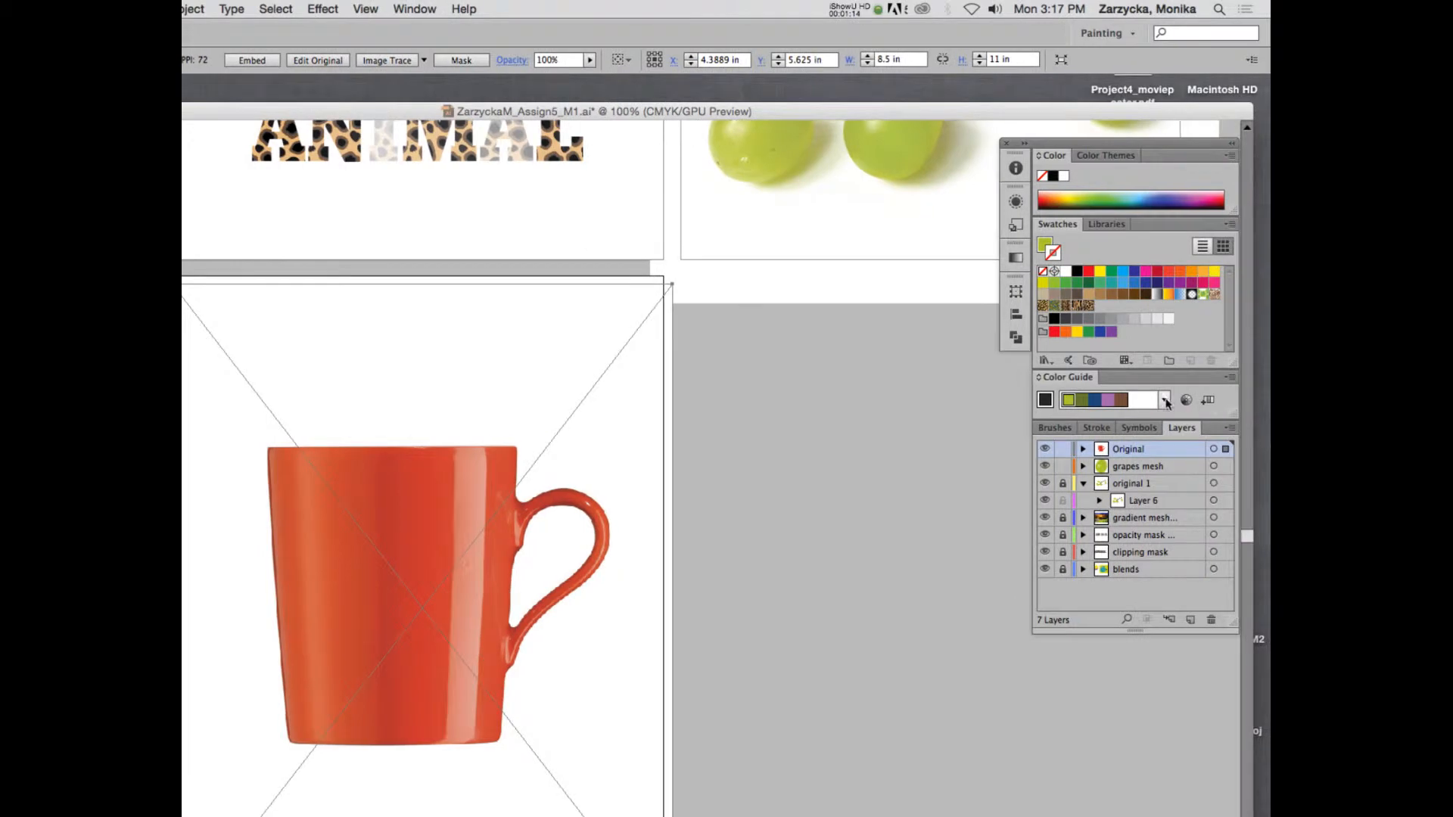
Rename the mug image's layer as Original 2 and lock it.
click(1062, 449)
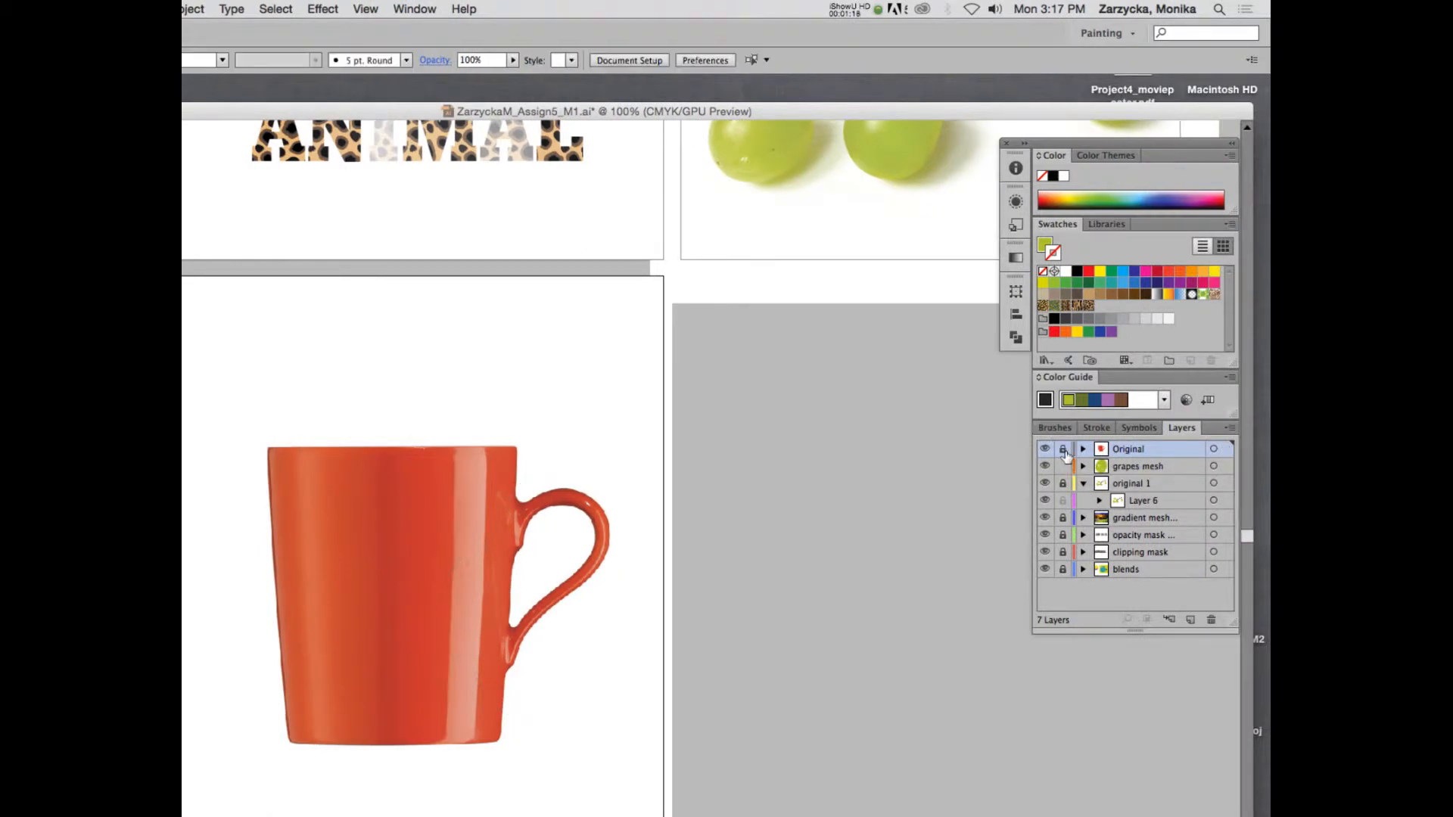
double_click(1140, 451)
click(1155, 449)
text(2)
key(Return)
click(1062, 449)
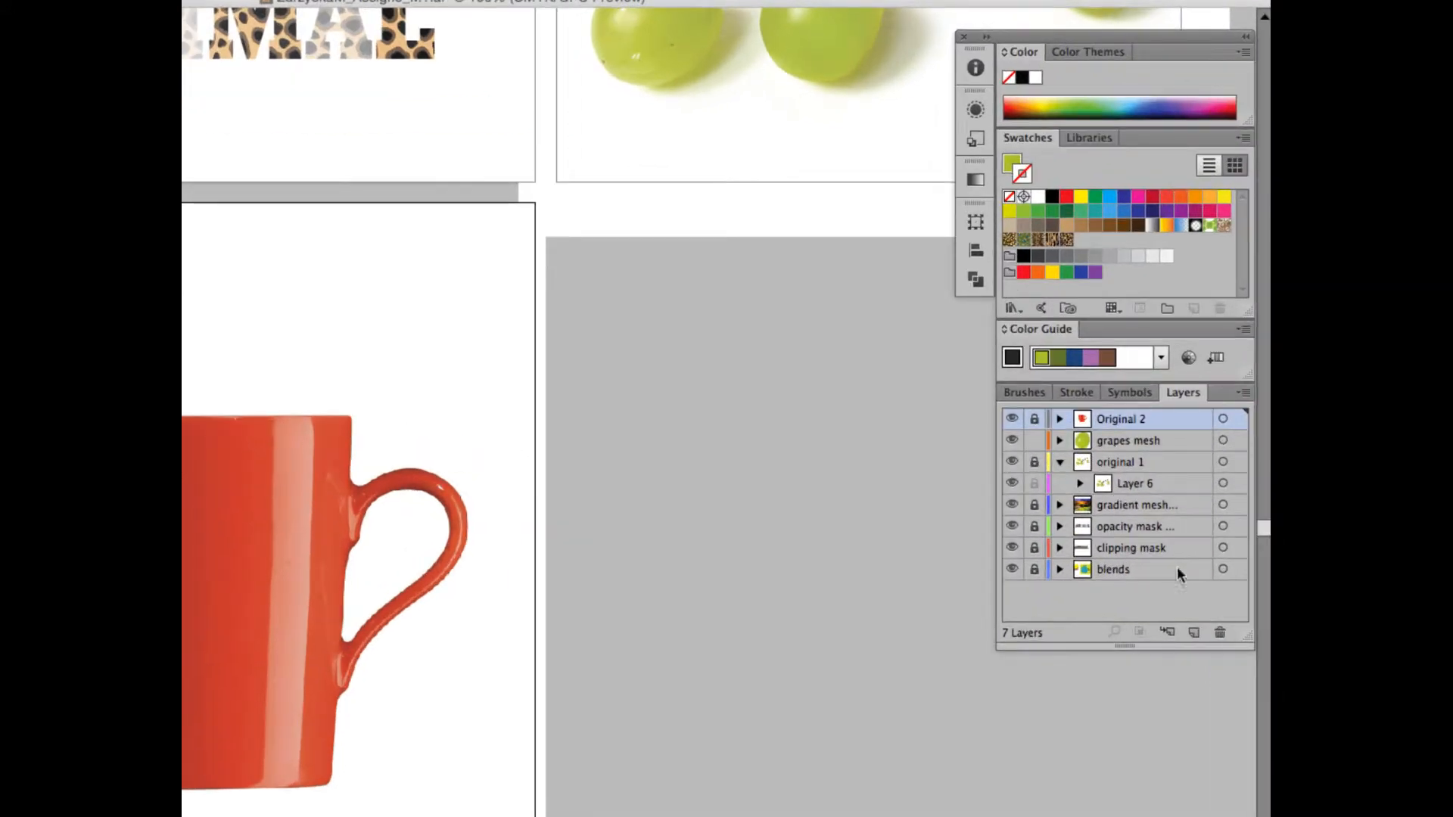
Add a new layer above Original 2 and name it Cup mesh.
click(1193, 633)
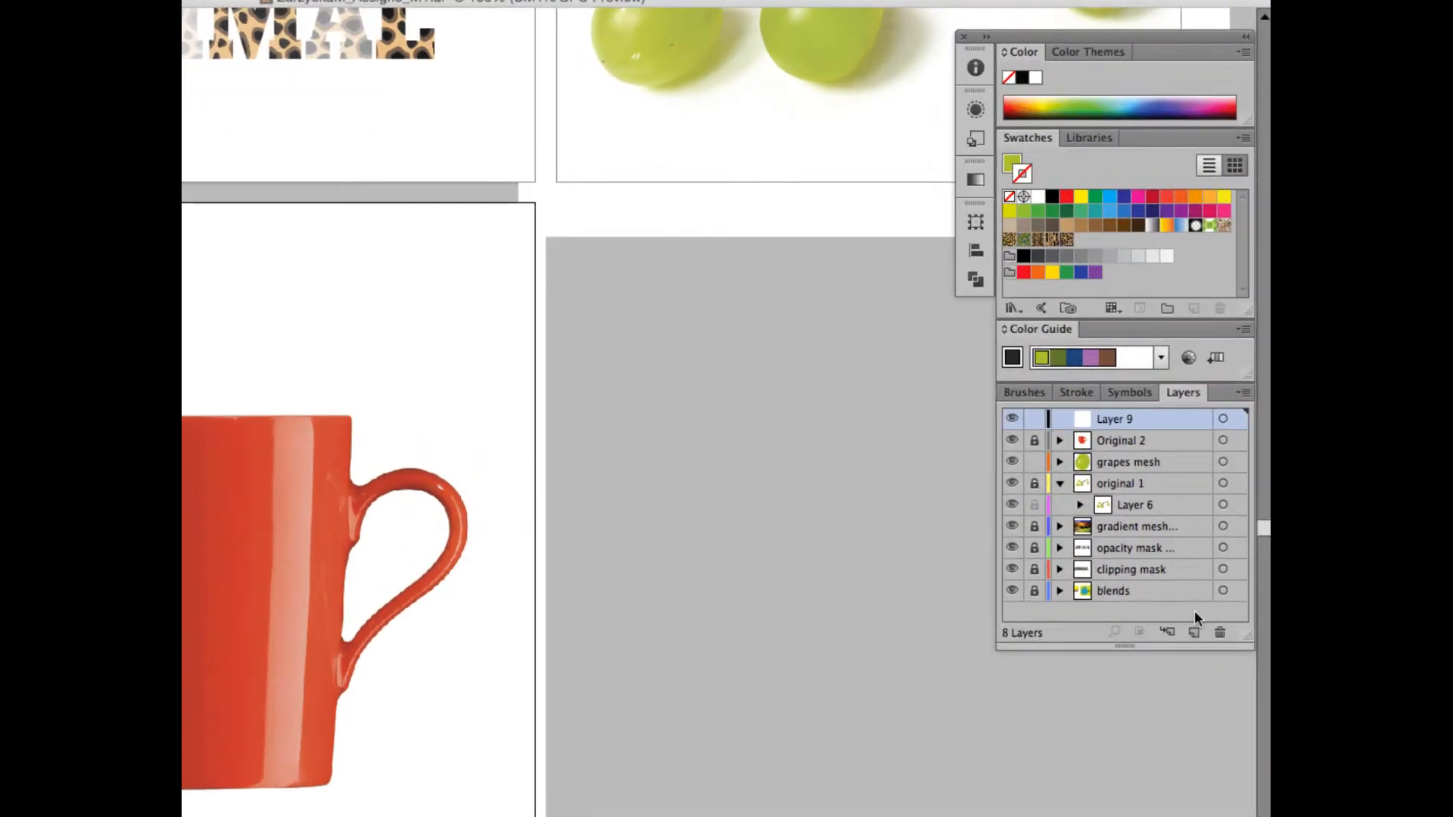
double_click(1112, 420)
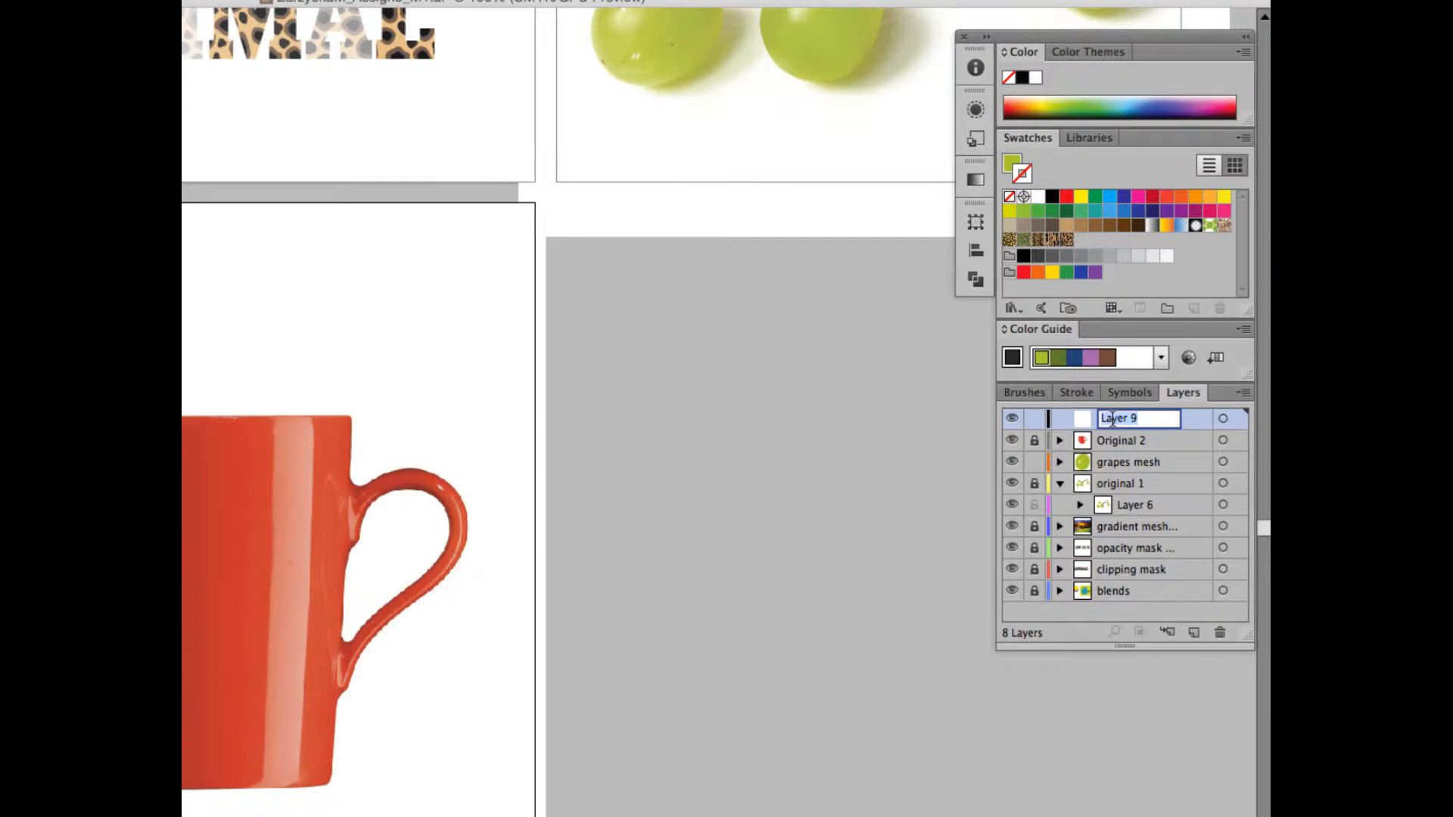
text(Cup mesh)
key(Return)
Set the Cup mesh layer's colour to Dark Green.
double_click(1086, 416)
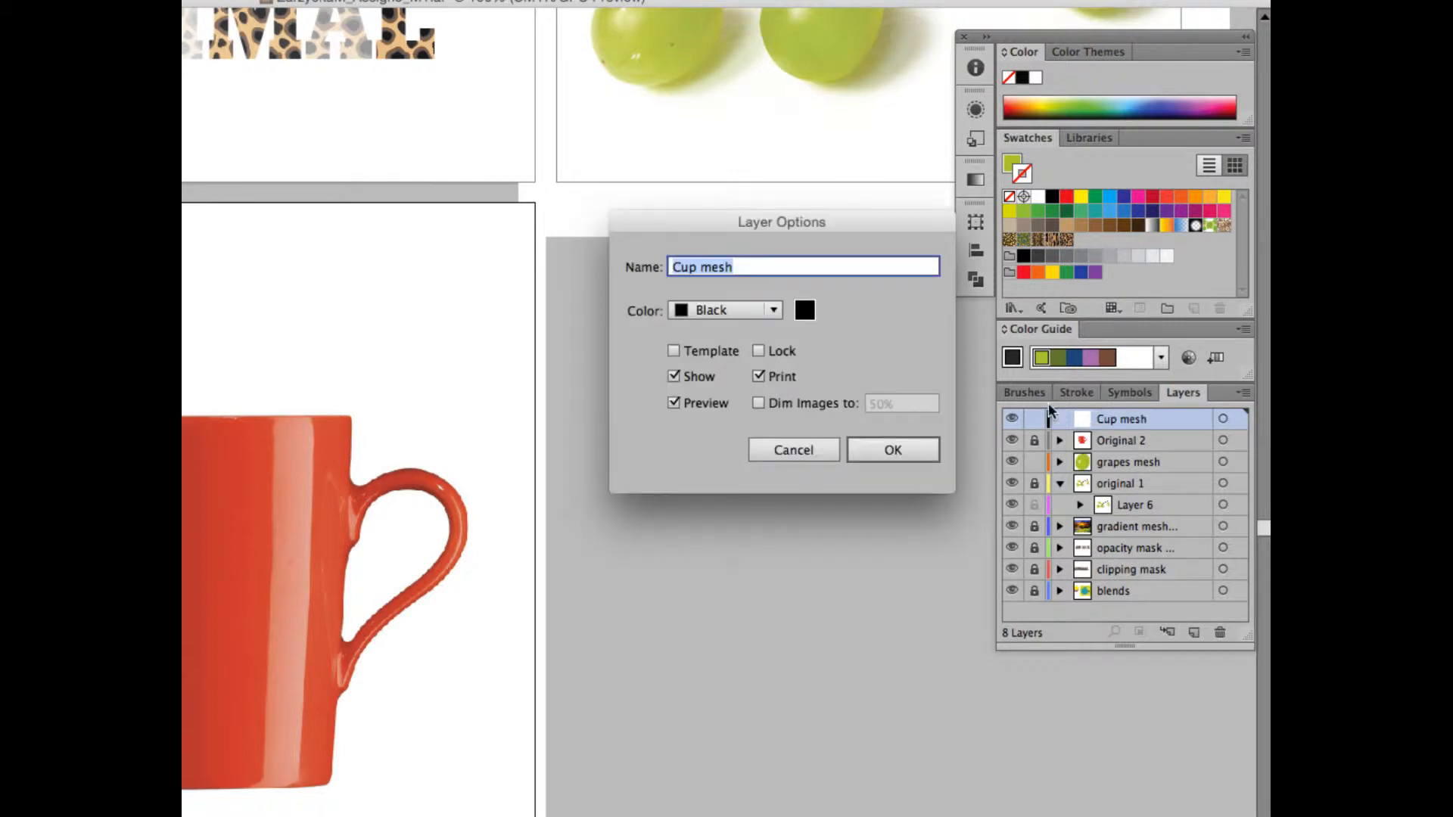
click(738, 316)
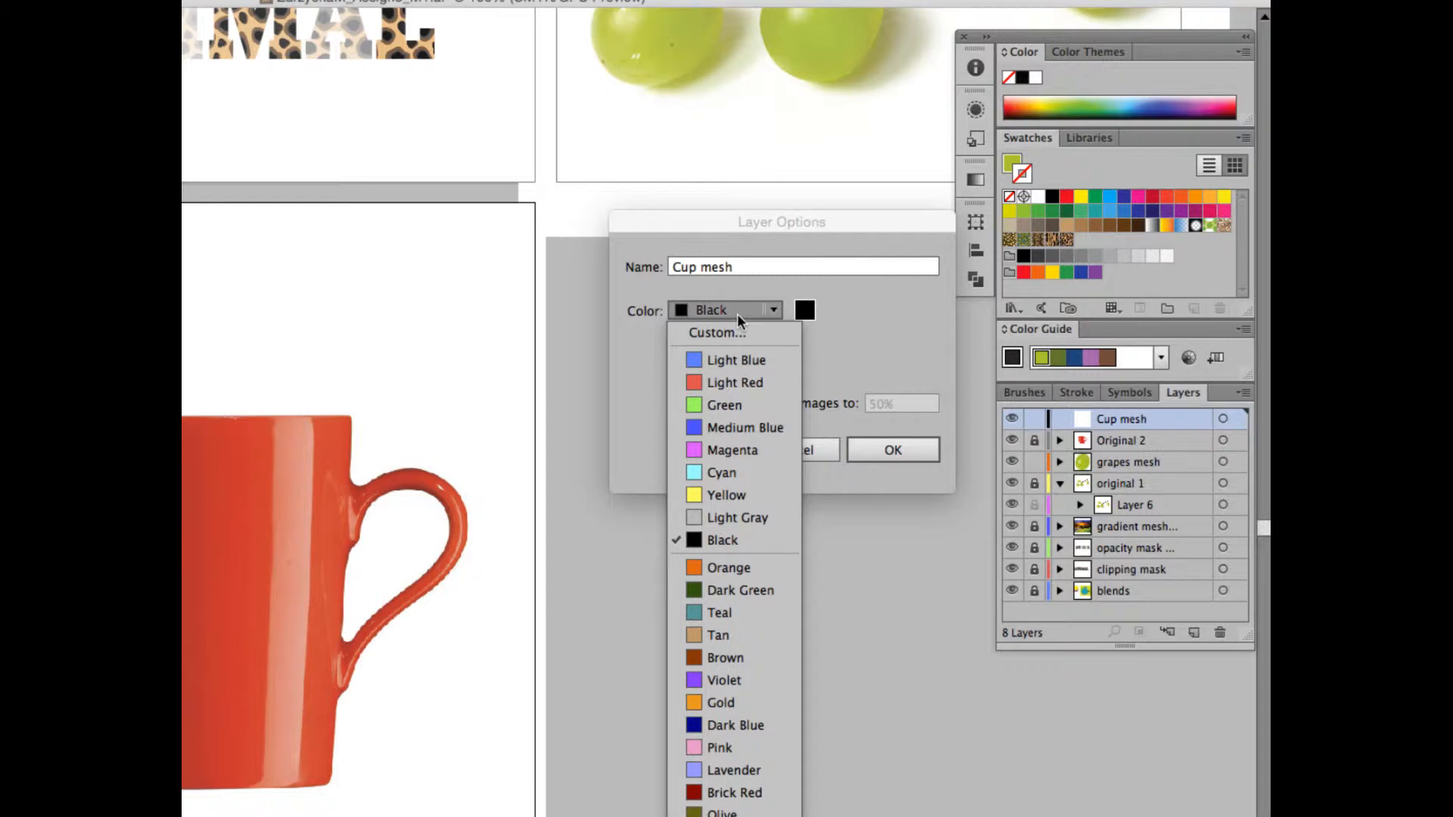
click(725, 429)
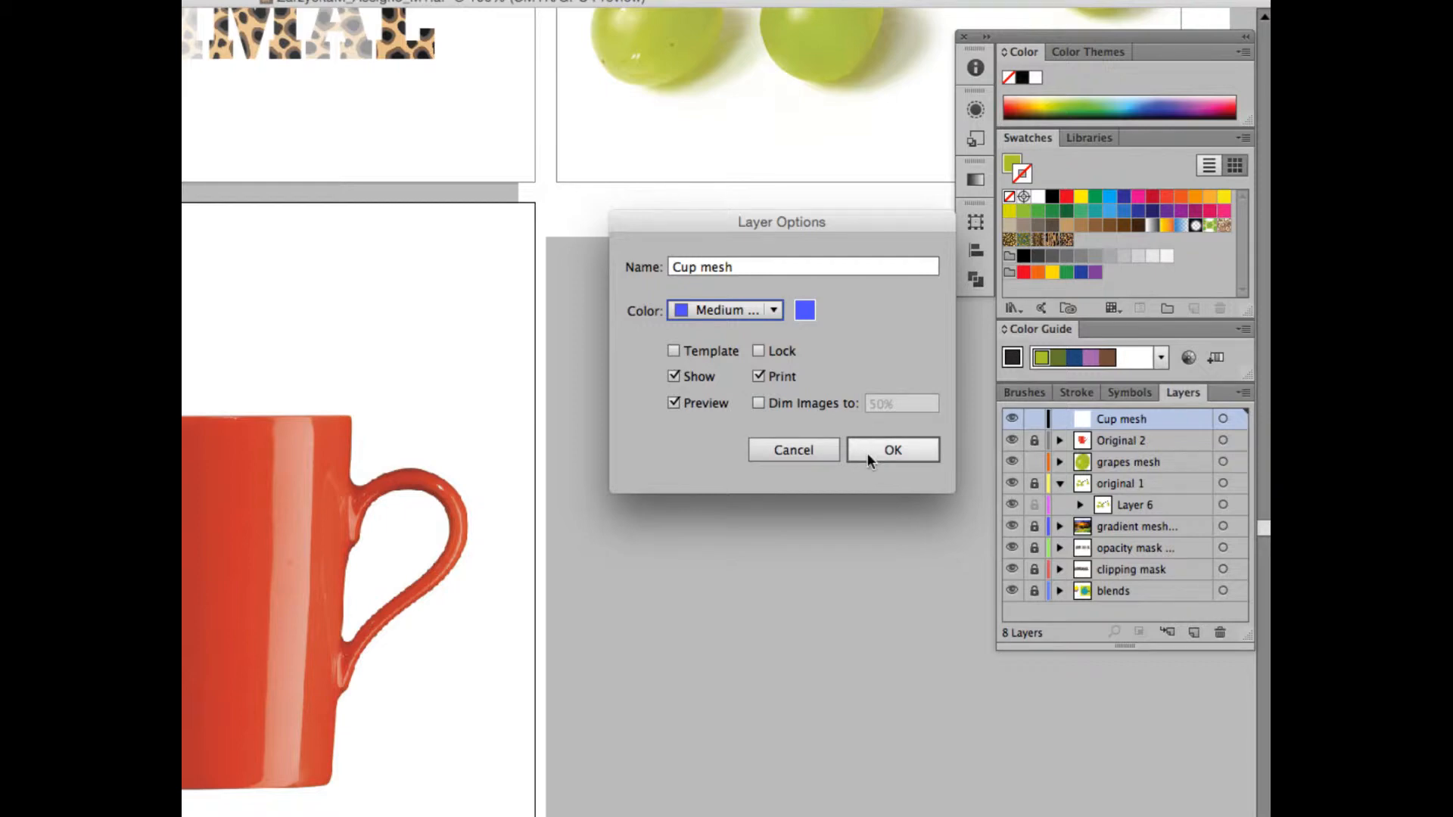
click(746, 311)
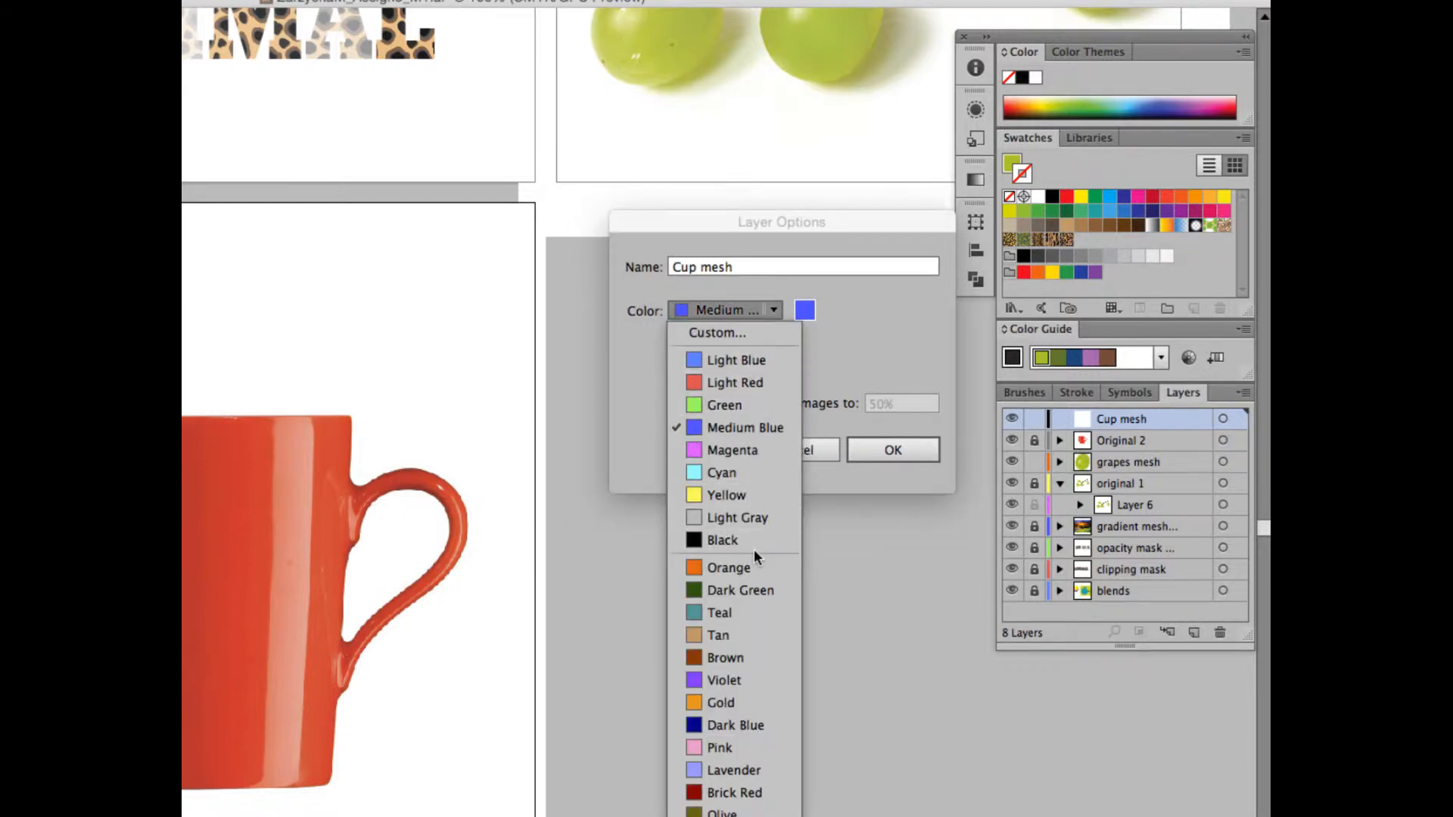
click(751, 591)
click(885, 450)
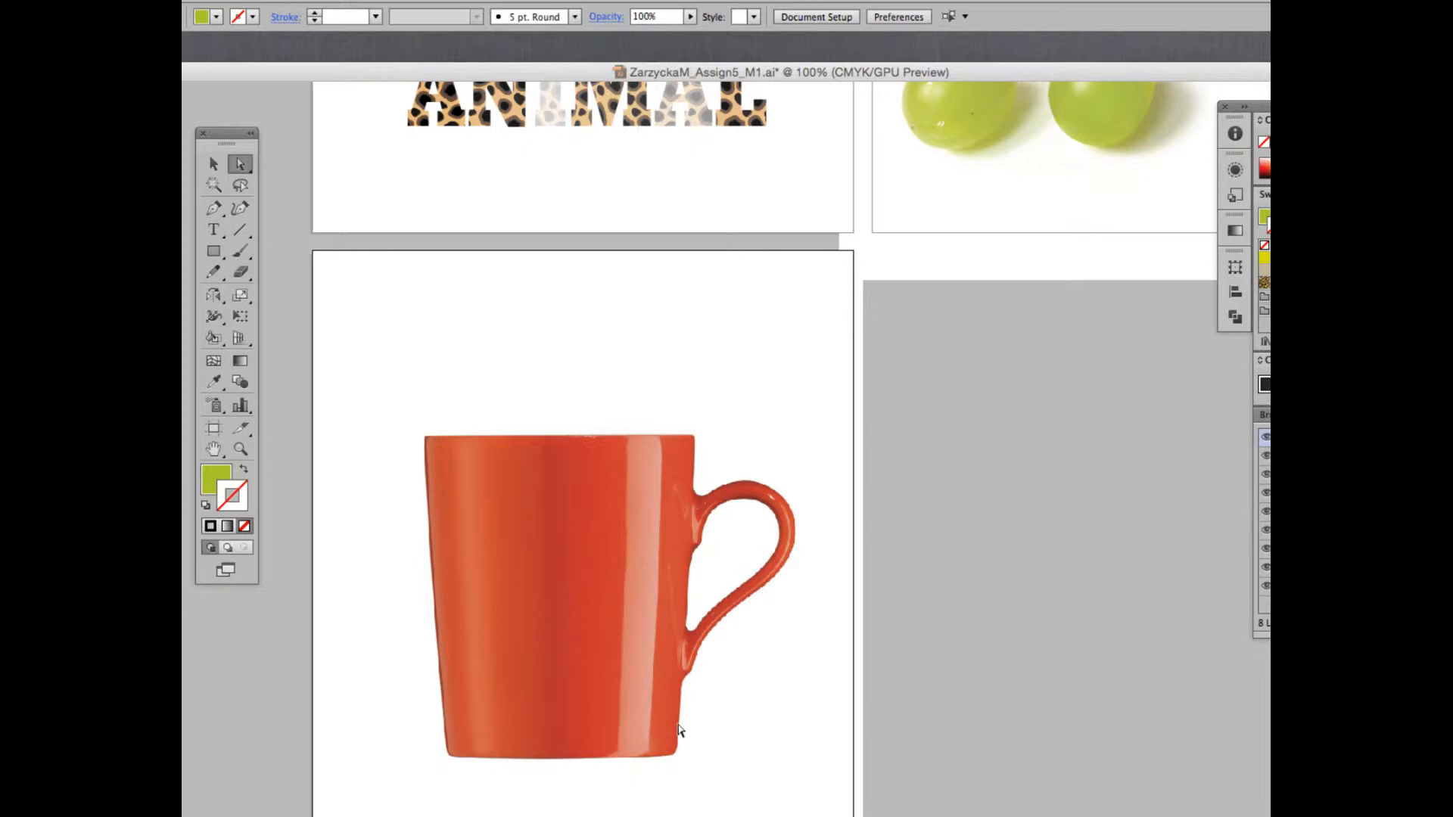
Sample the red at the top of the mug's handle as the fill colour with the Eyedropper.
key(super+equal)
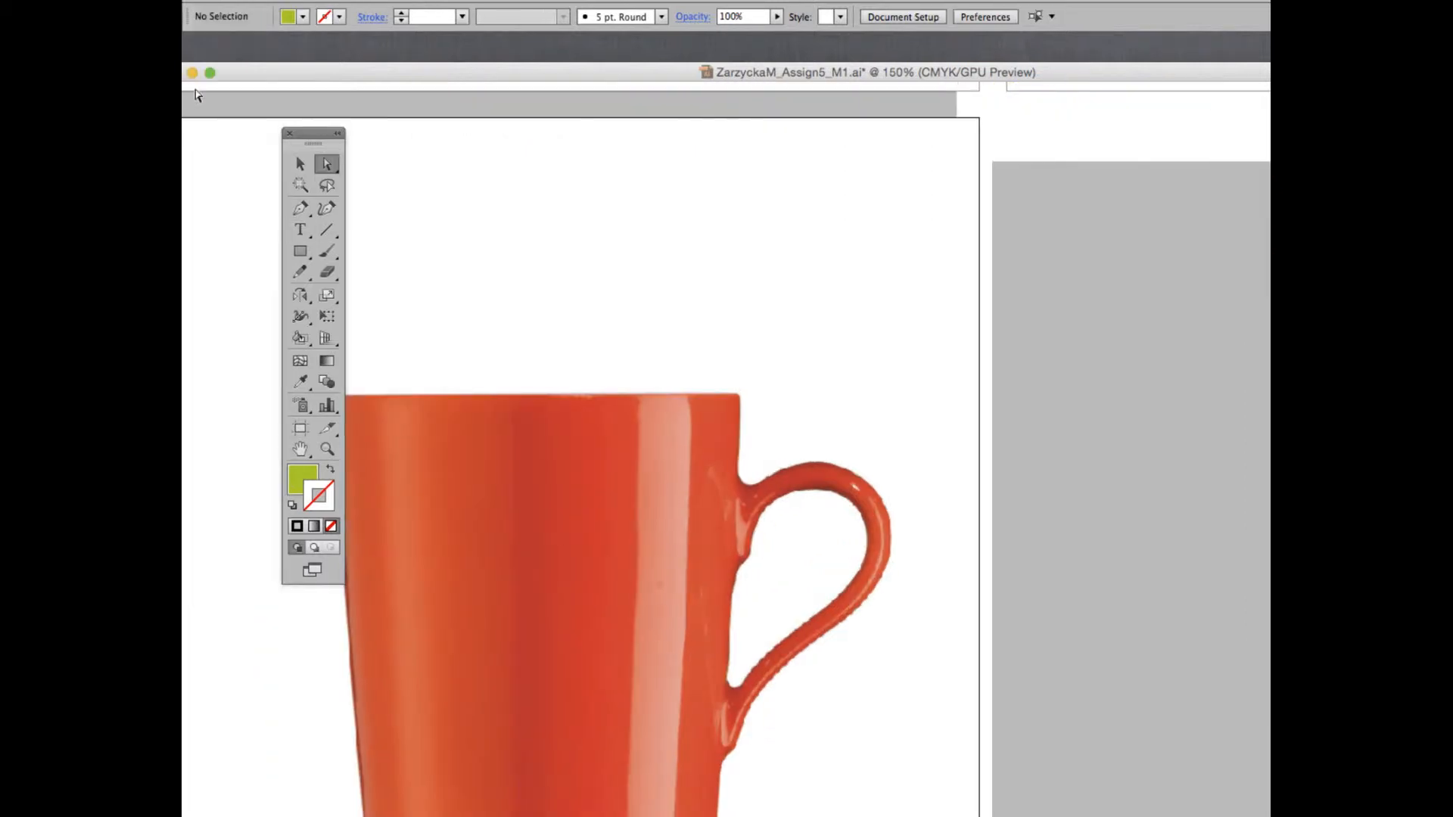
click(299, 208)
scroll(793, 598, down, 3)
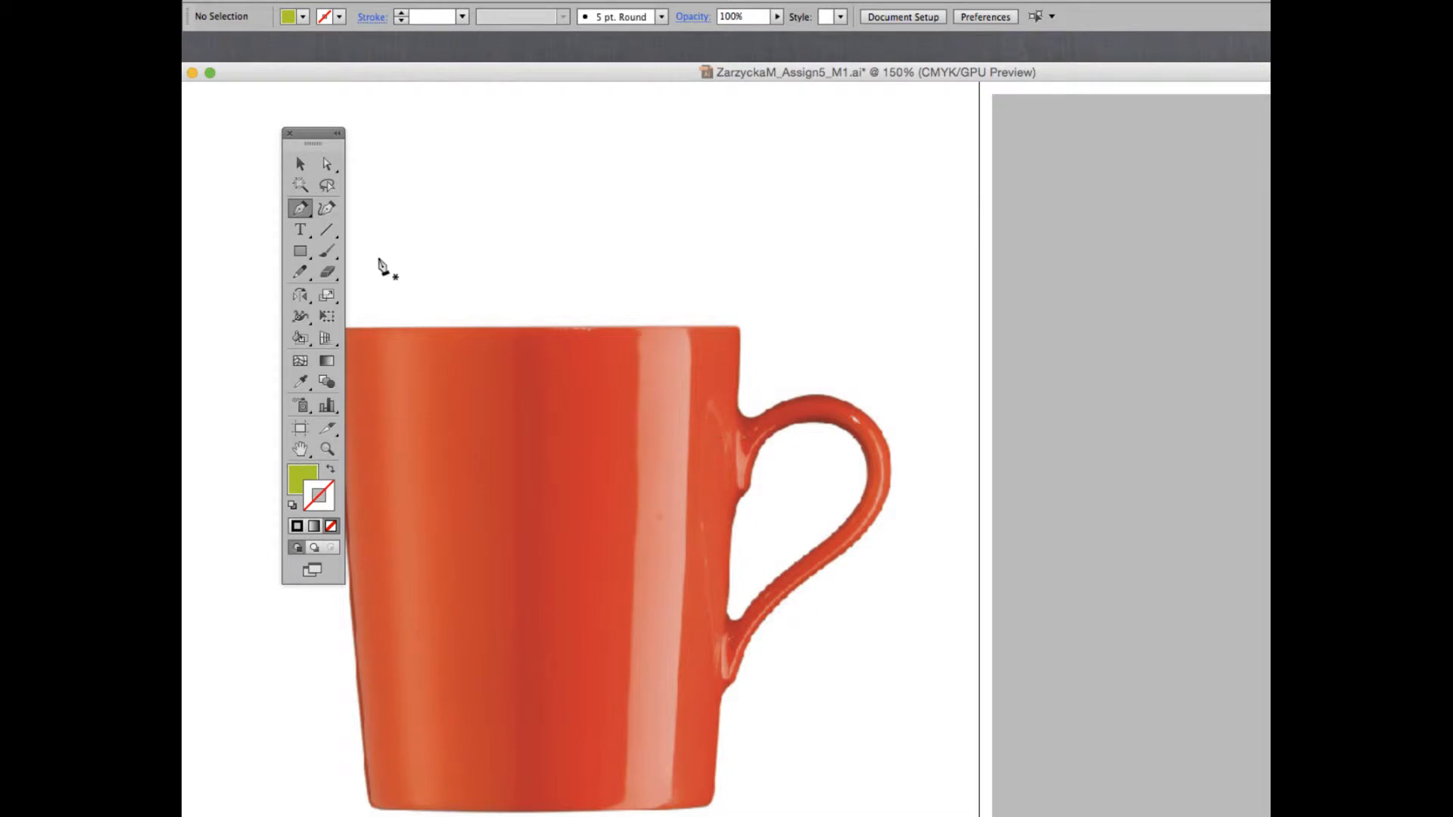
key(i)
click(297, 484)
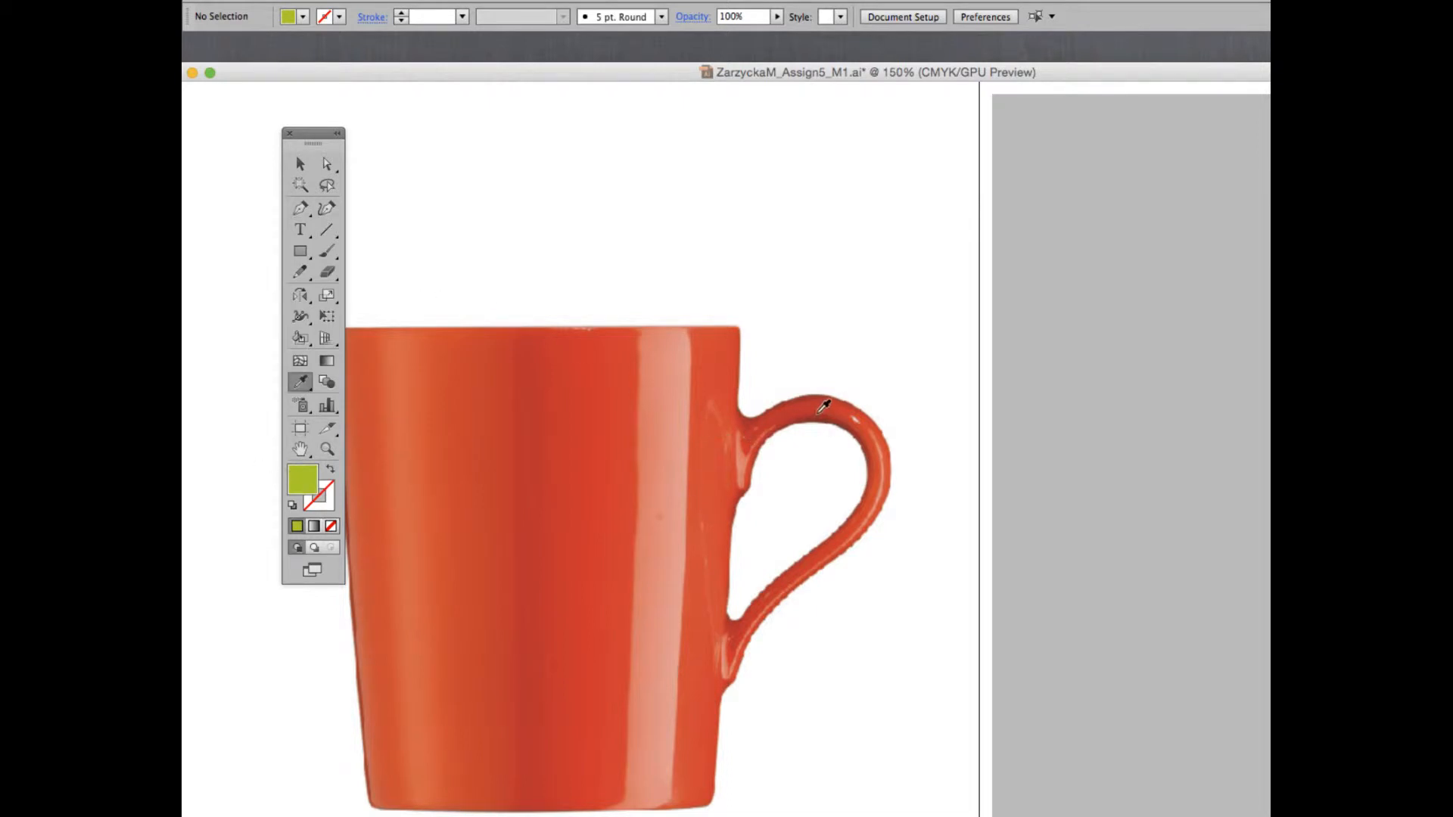
click(831, 407)
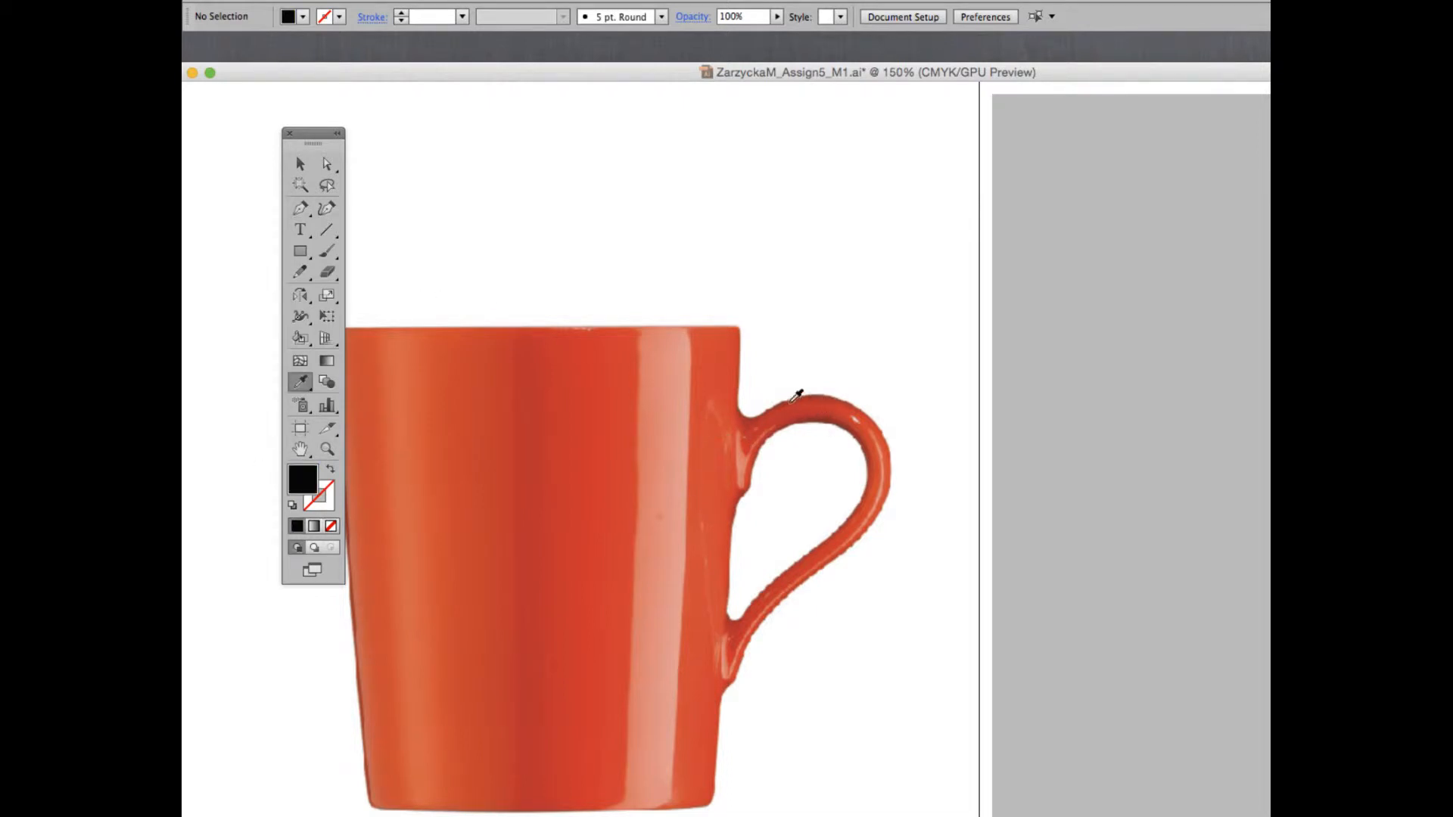
click(817, 394)
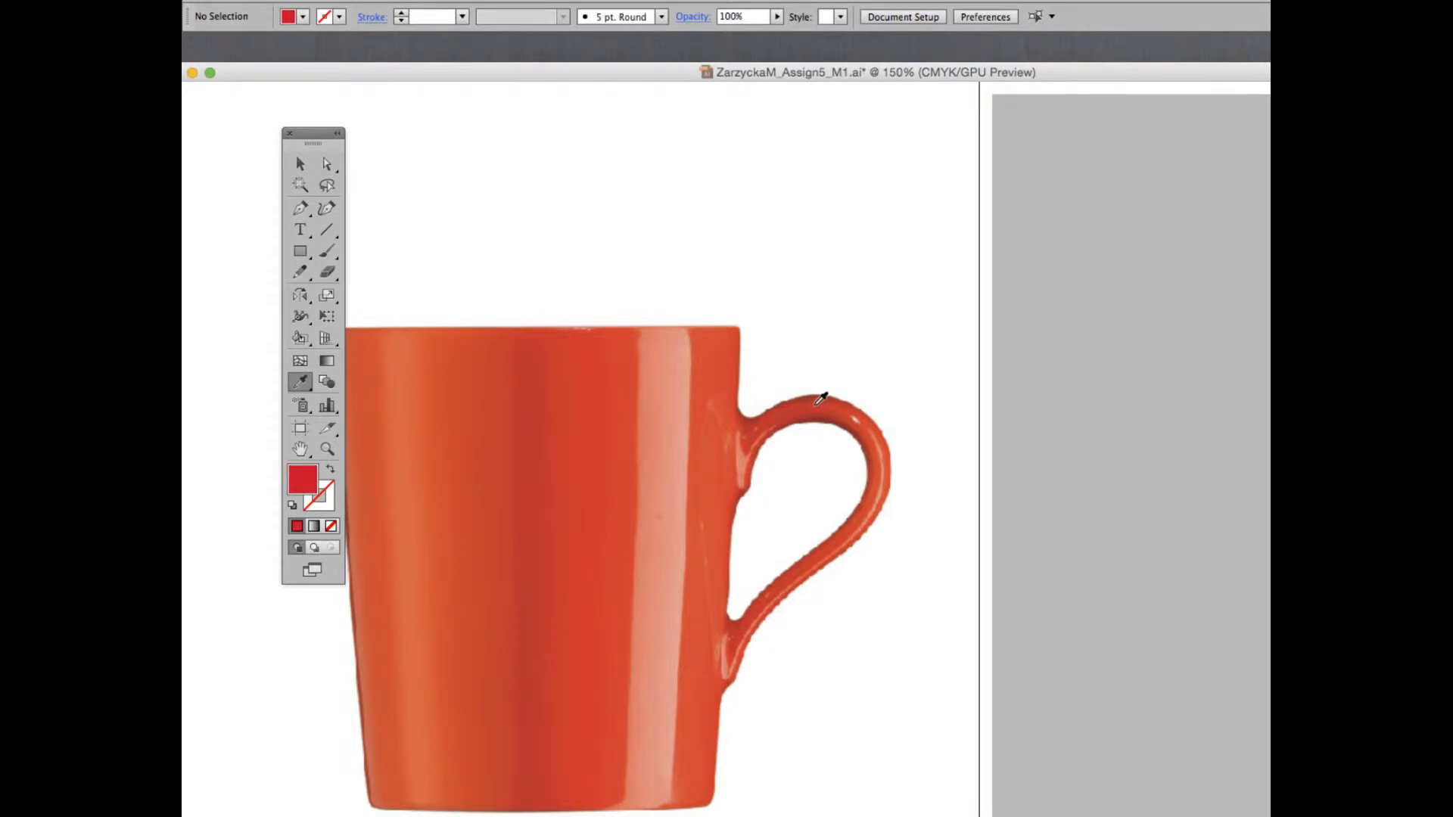
Trace the outer edge of the mug's handle with the Pen tool, from its upper joint around to its lower joint.
key(a)
key(p)
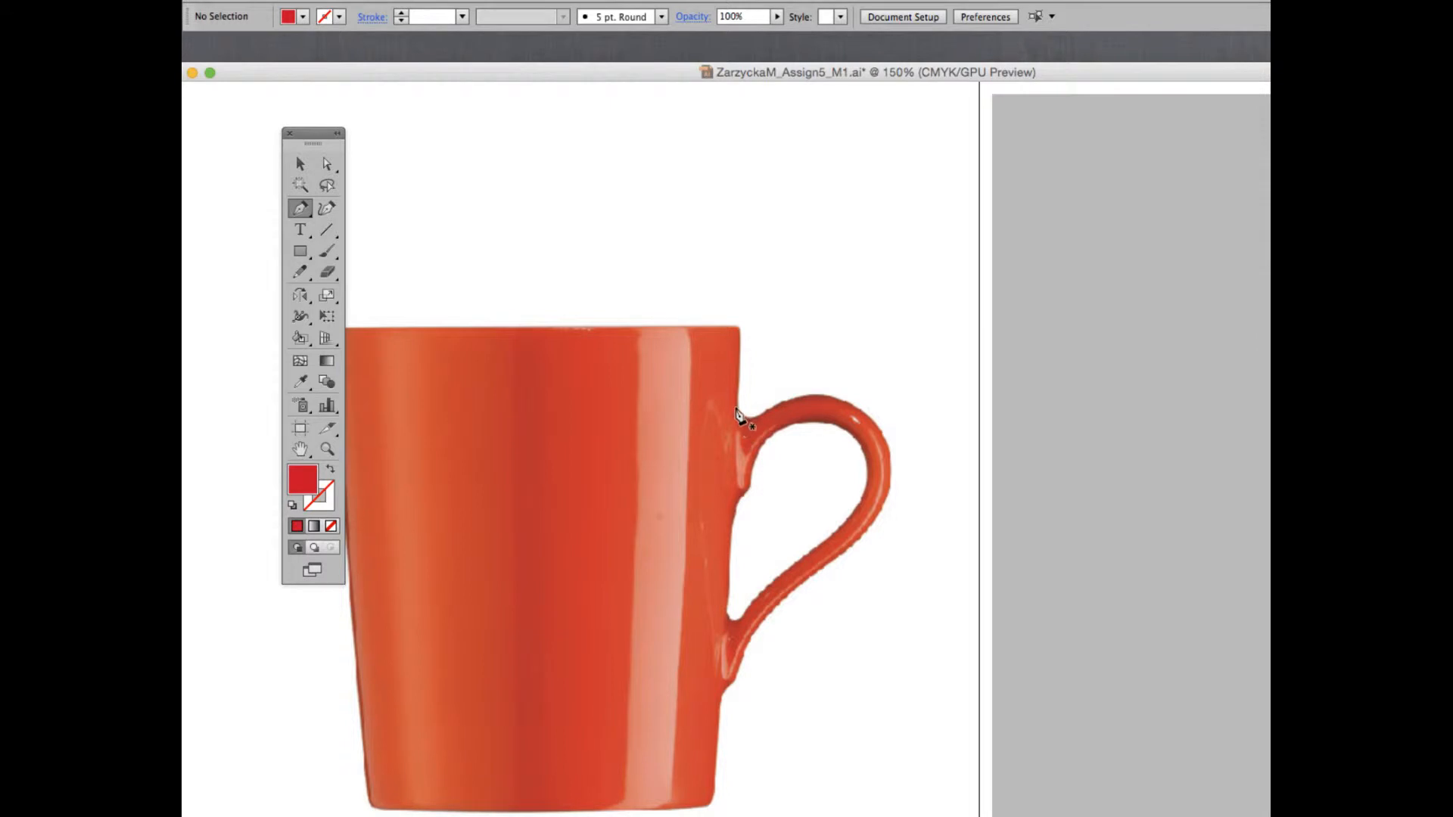
drag(735, 409, 840, 394)
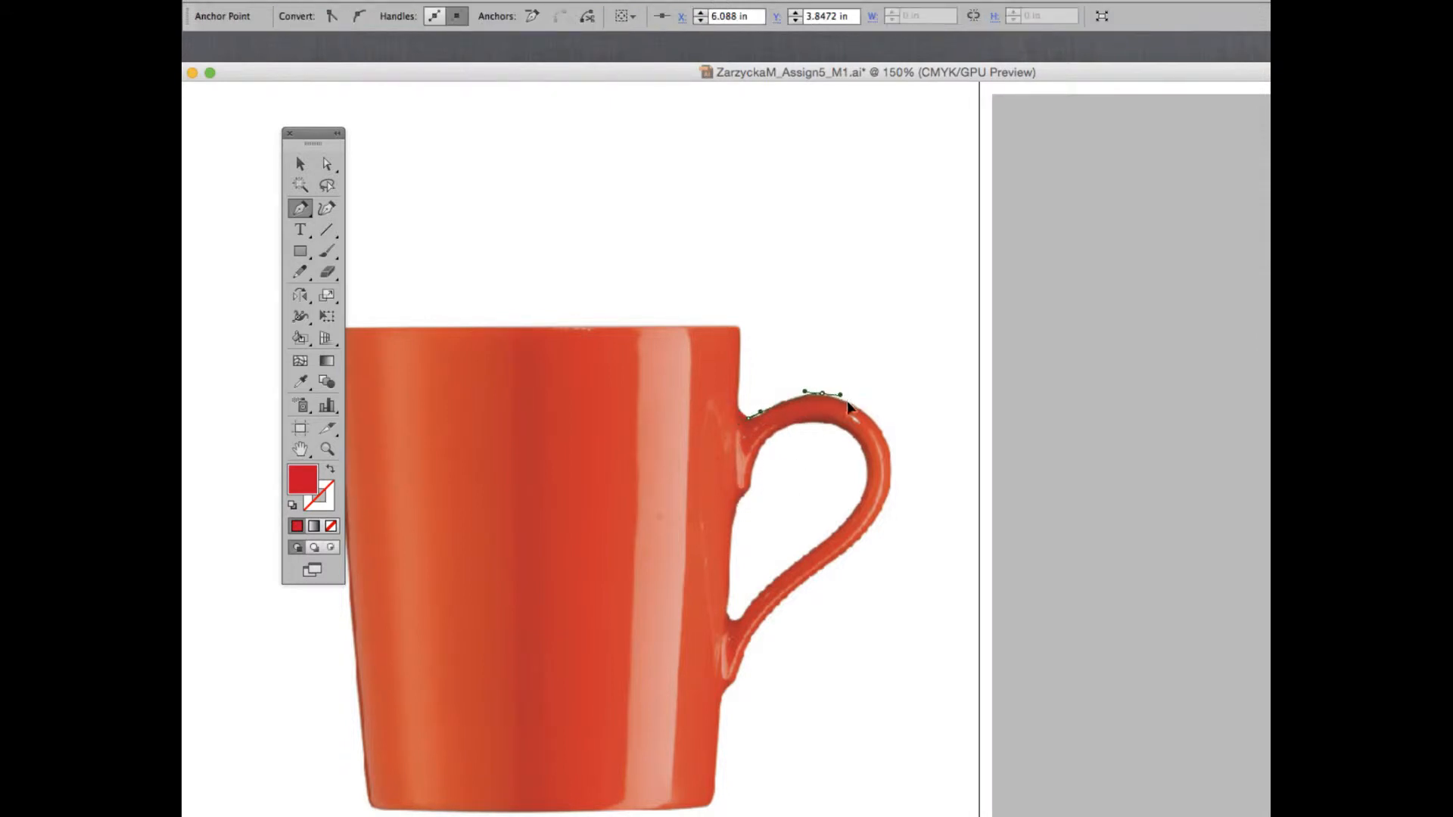
drag(892, 457, 894, 496)
drag(846, 556, 818, 569)
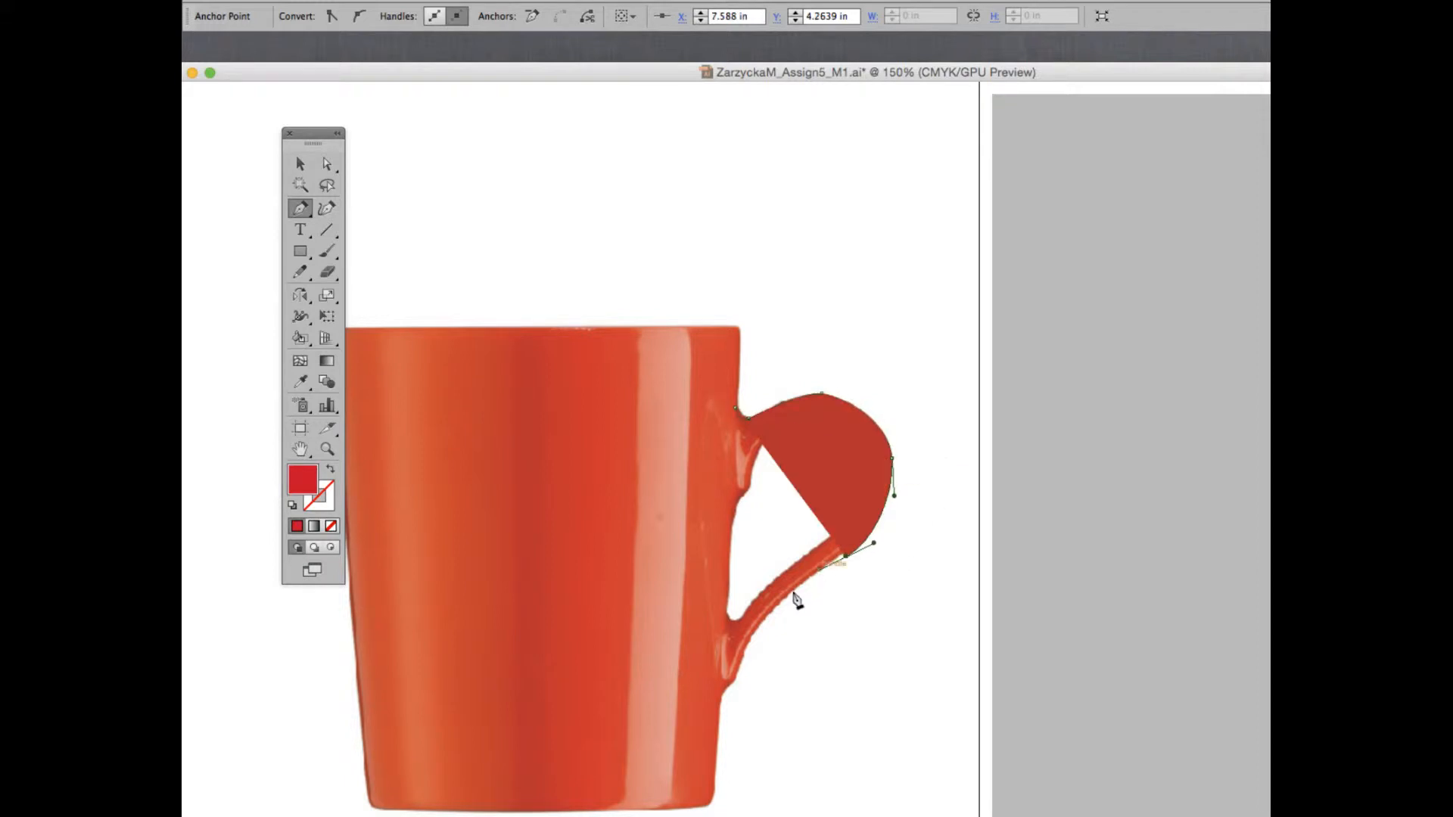
drag(767, 619, 754, 643)
drag(735, 682, 718, 638)
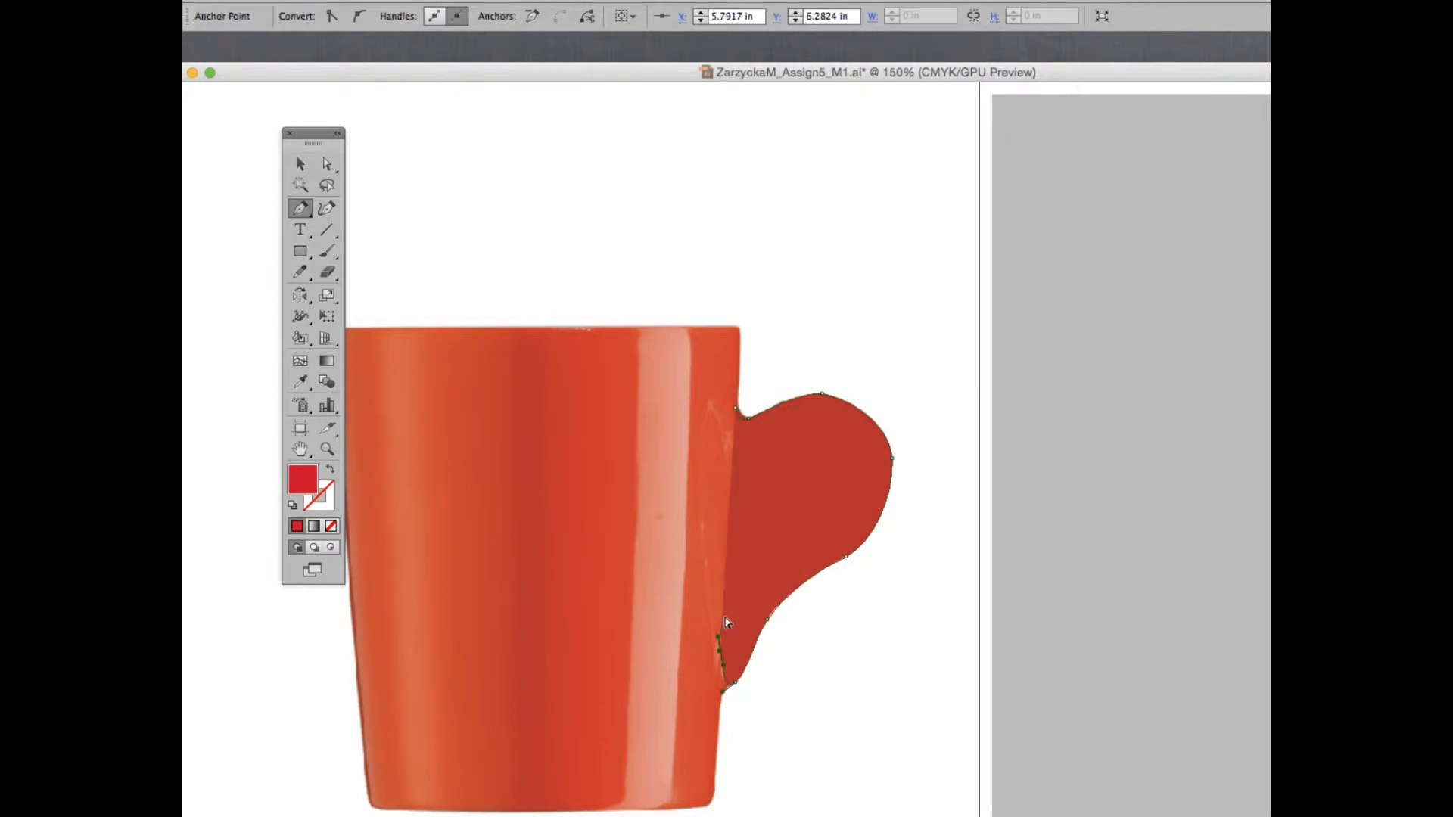
Display the Cup mesh layer as outlines and trace the handle's inner edge back to the starting point, closing the path.
key(super+y)
key(alt+super+y)
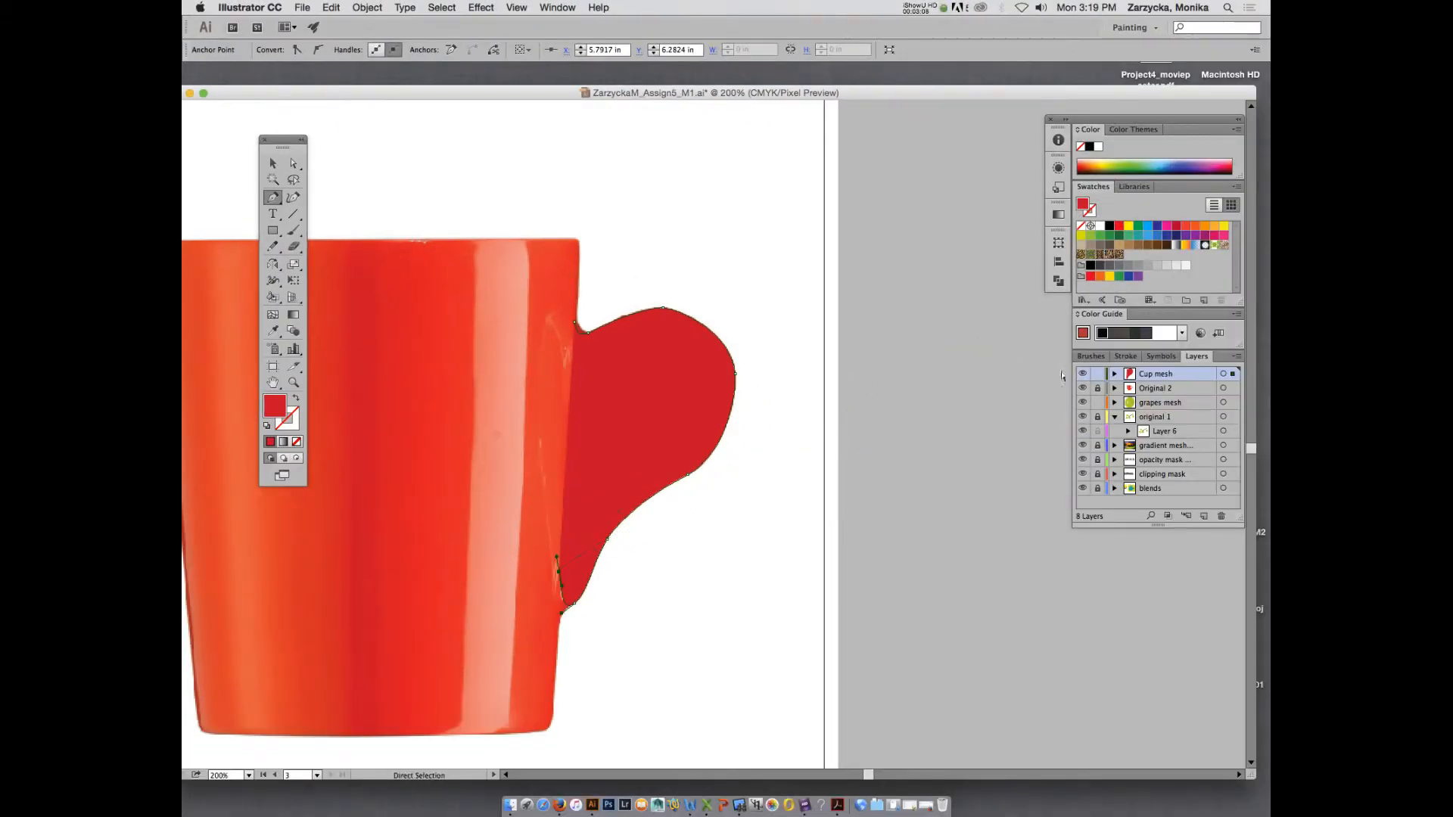
super+click(1083, 374)
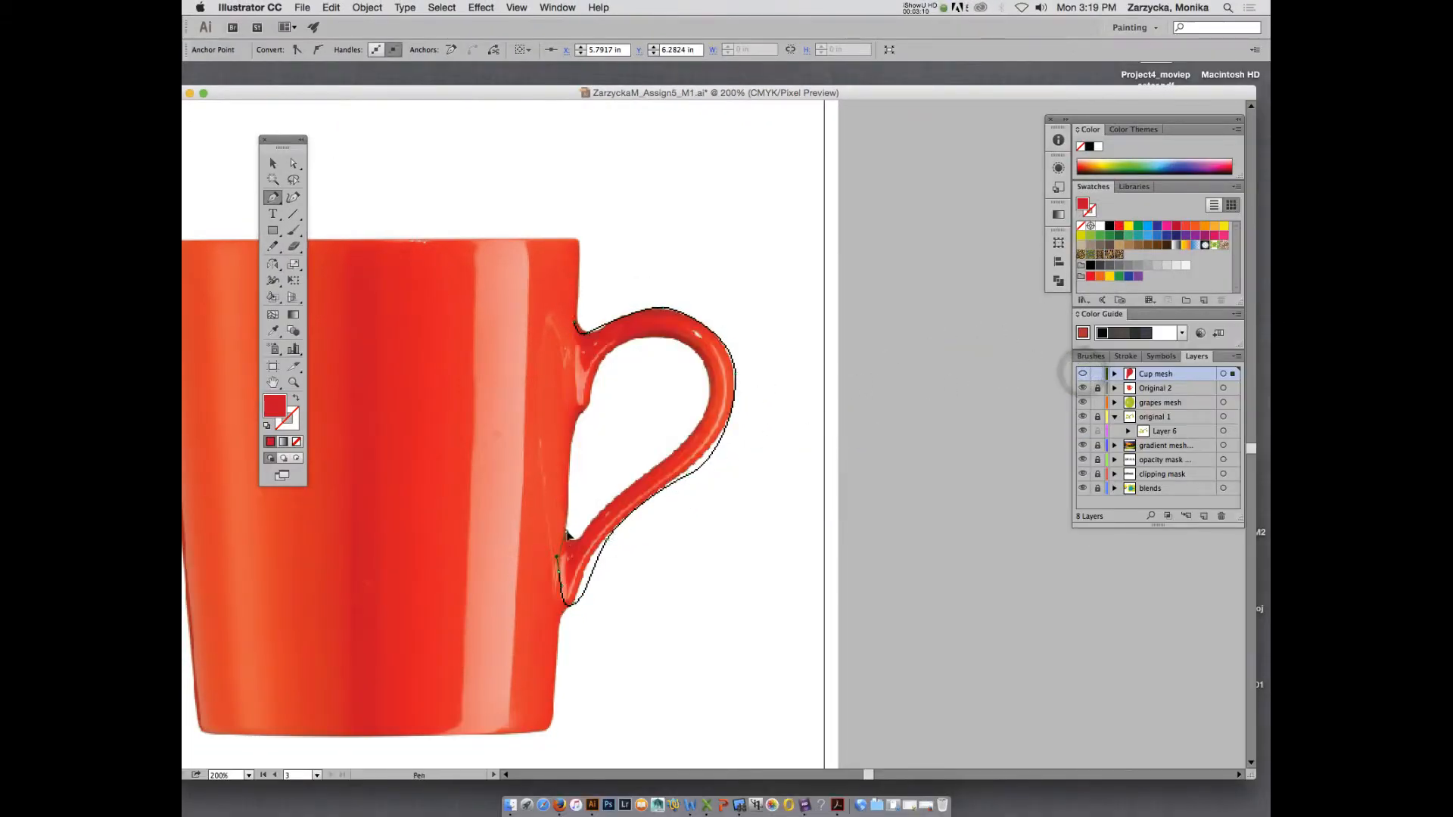
drag(648, 473, 660, 338)
drag(618, 347, 575, 426)
click(575, 326)
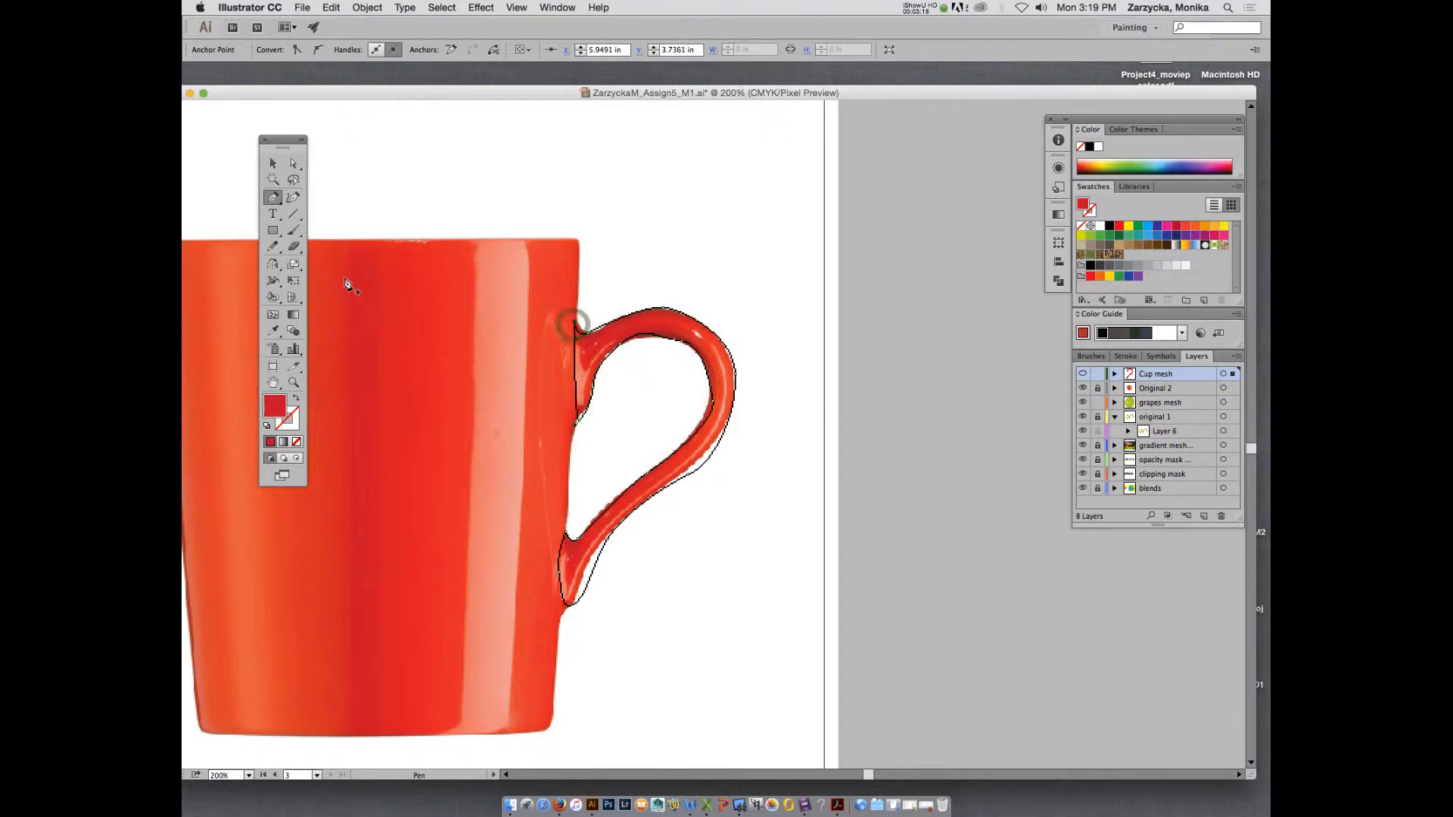
Add mesh points with the Mesh tool along the upper inner edge of the traced handle shape.
click(272, 315)
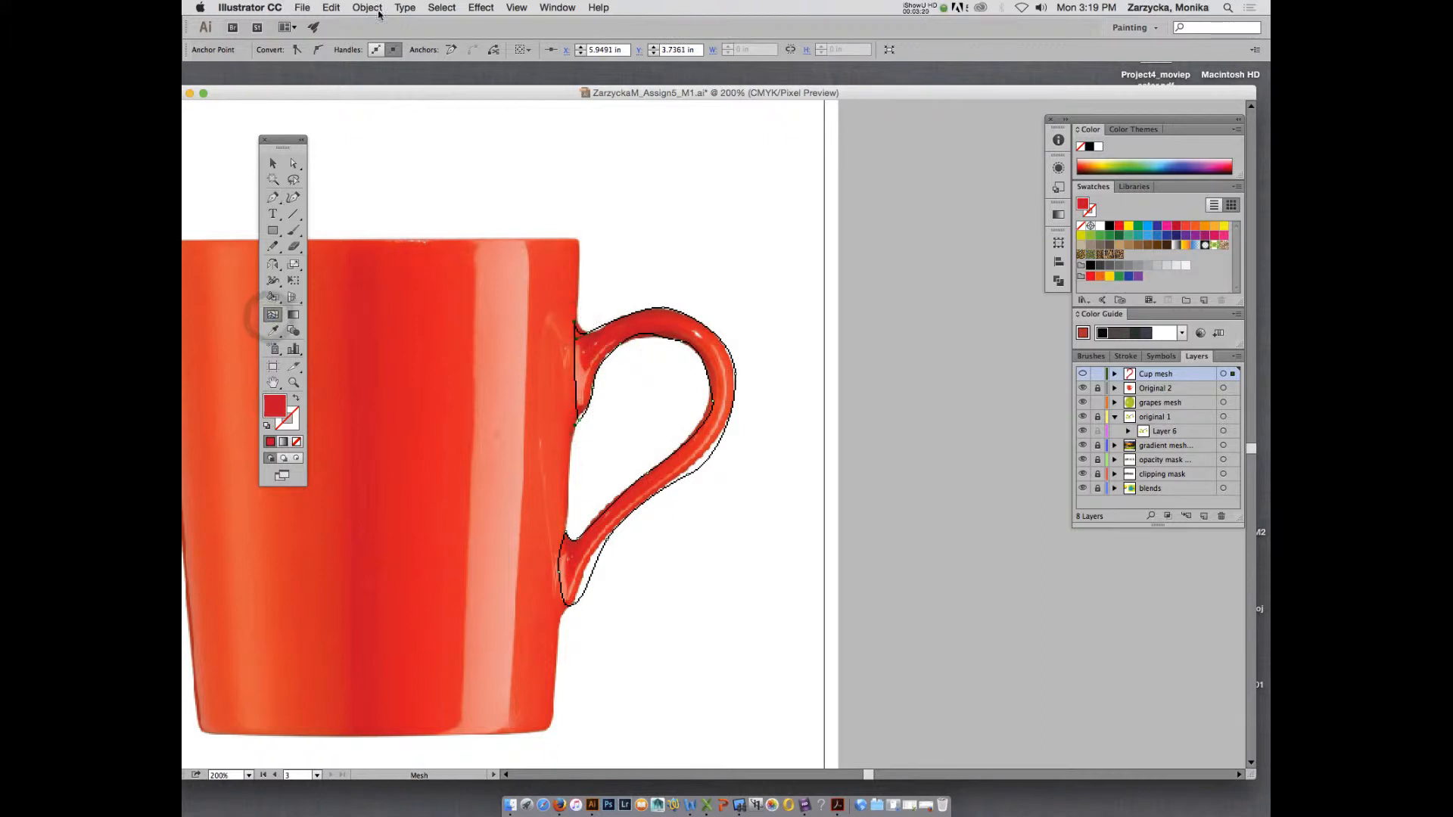
click(675, 340)
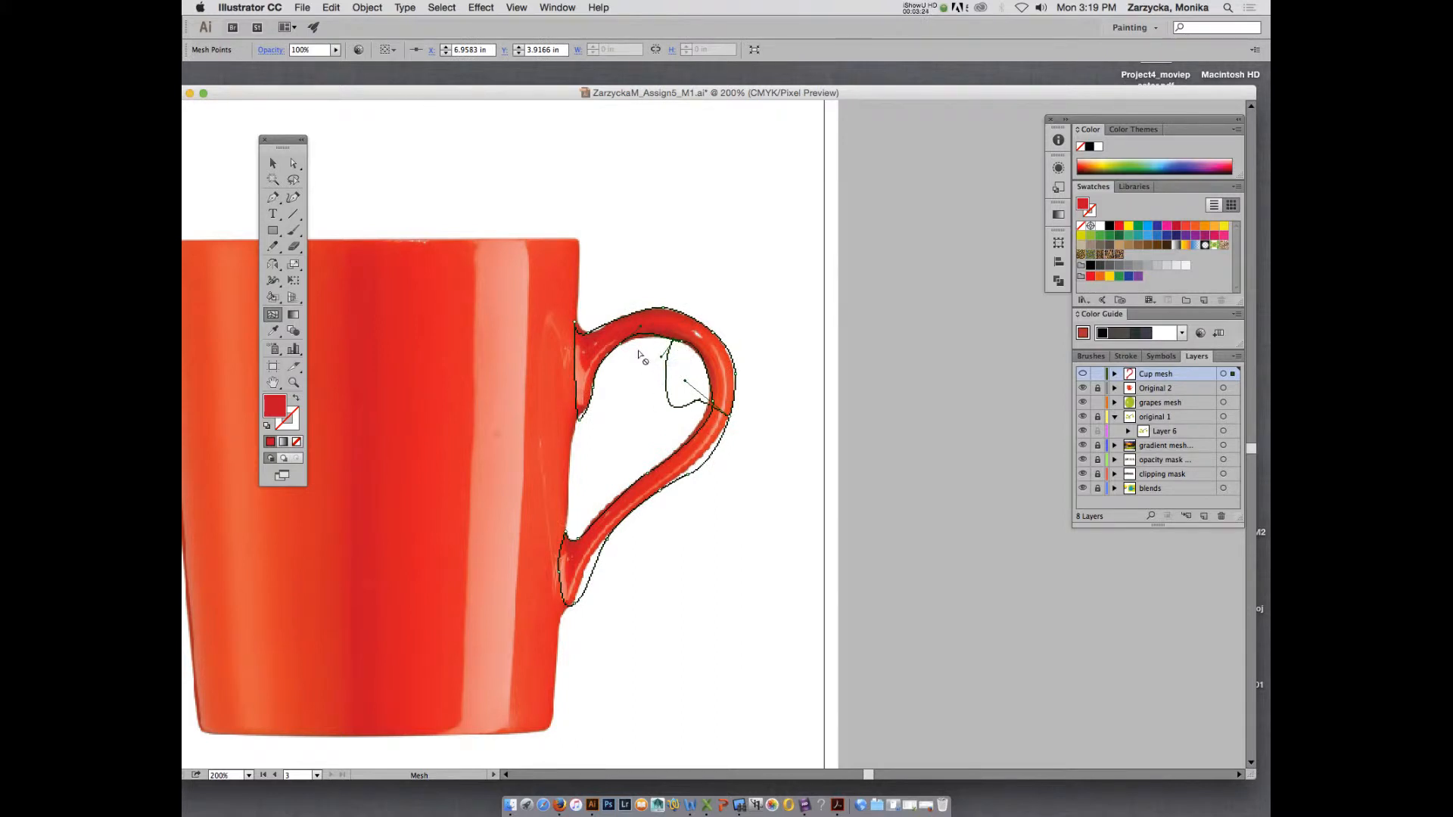
click(611, 352)
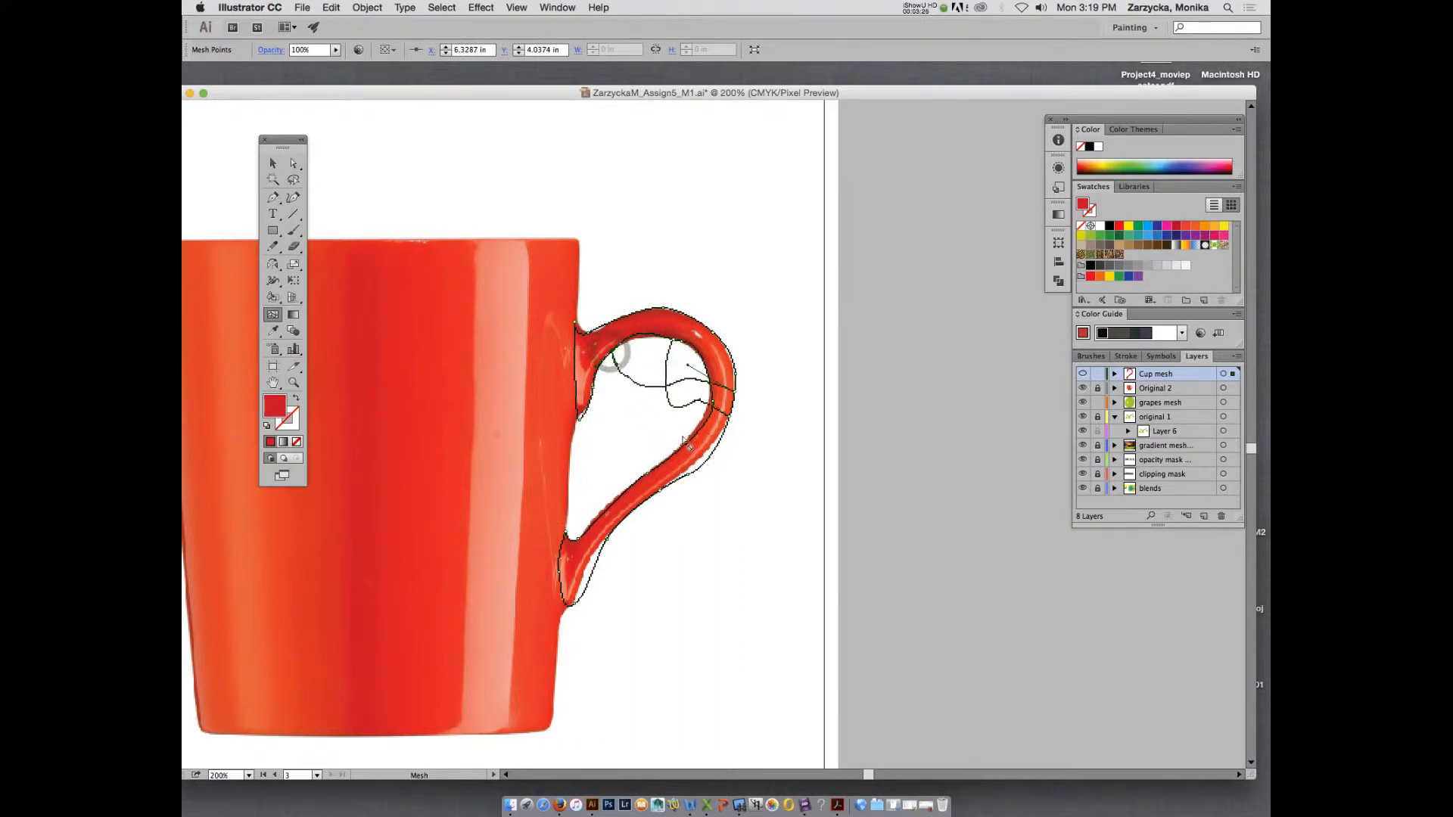
Select the whole handle mesh on the Cup mesh layer and delete it.
click(693, 382)
click(273, 163)
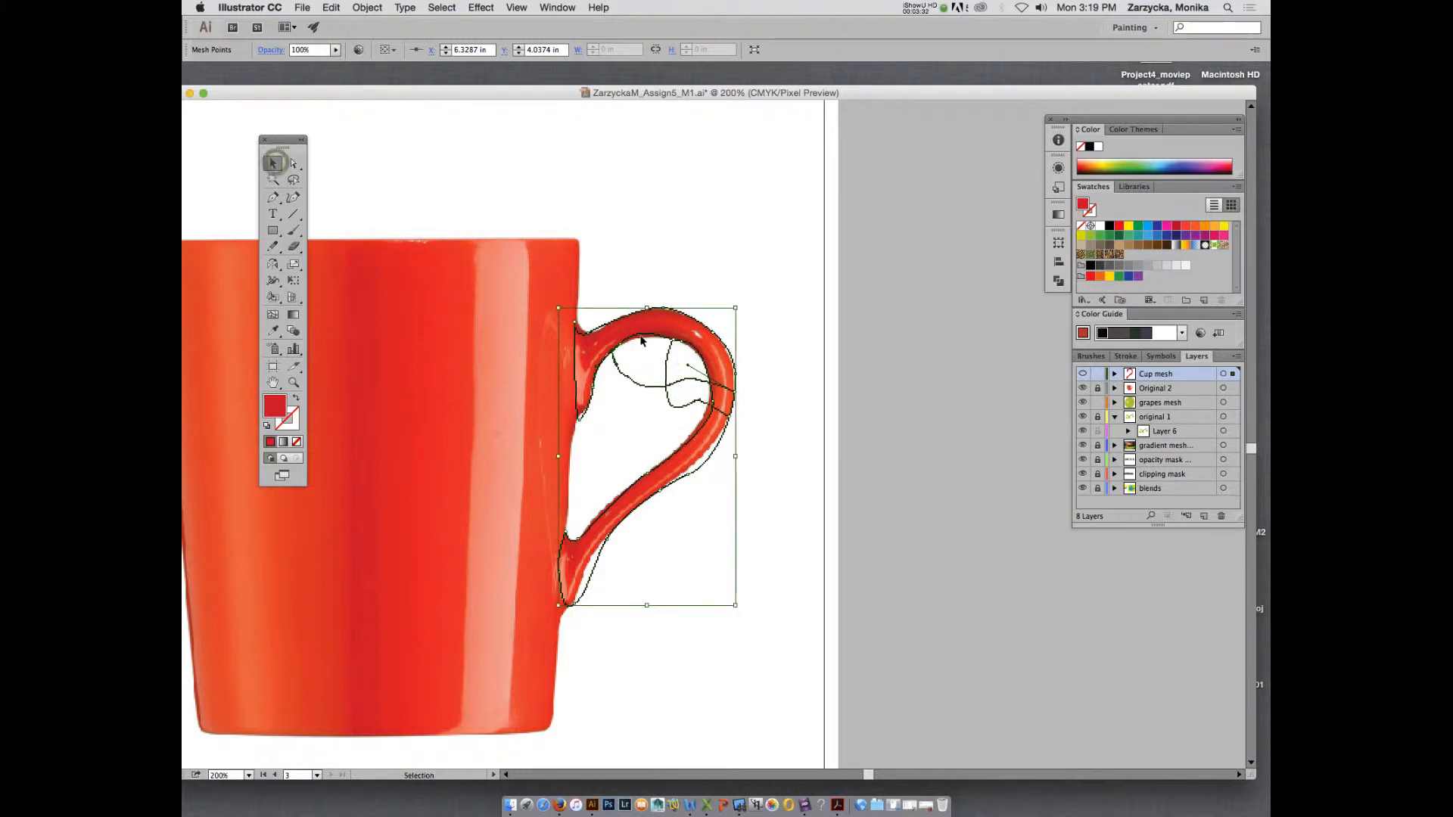
key(Delete)
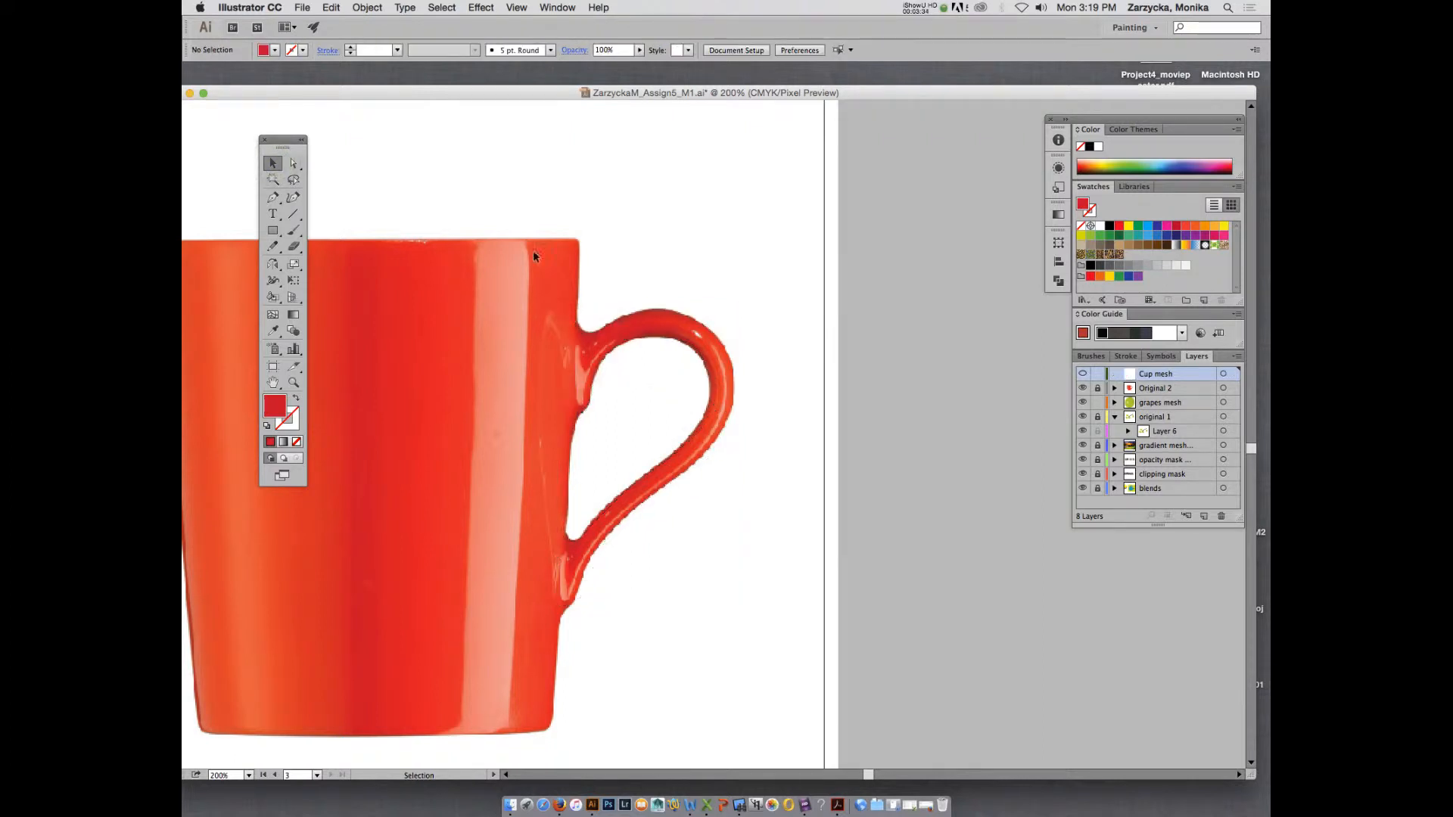
Draw a rectangle about 0.76 by 2.74 in over the mug's handle and convert it to a flat gradient mesh with 2 rows and 2 columns.
click(273, 235)
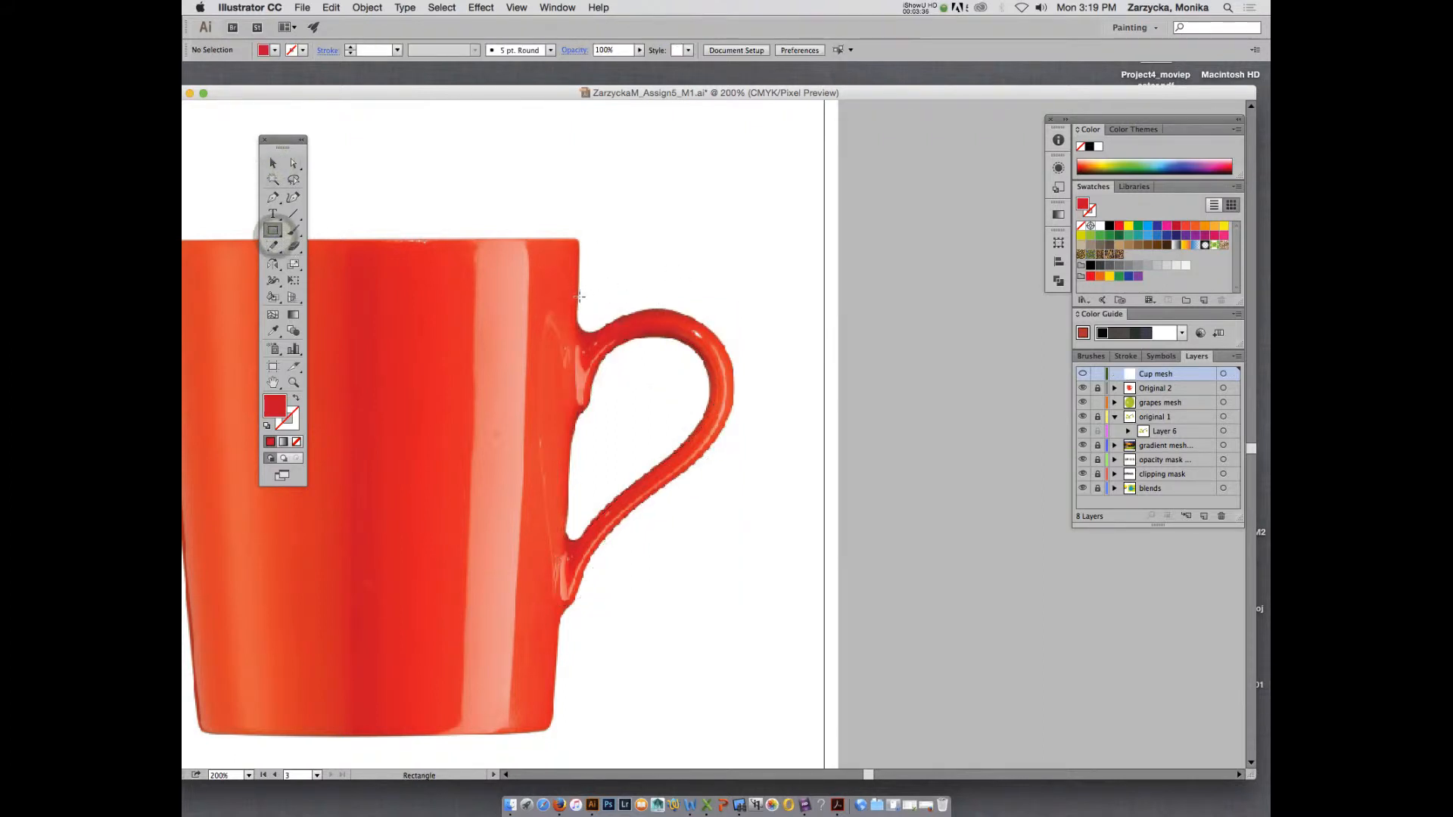
drag(578, 317, 651, 585)
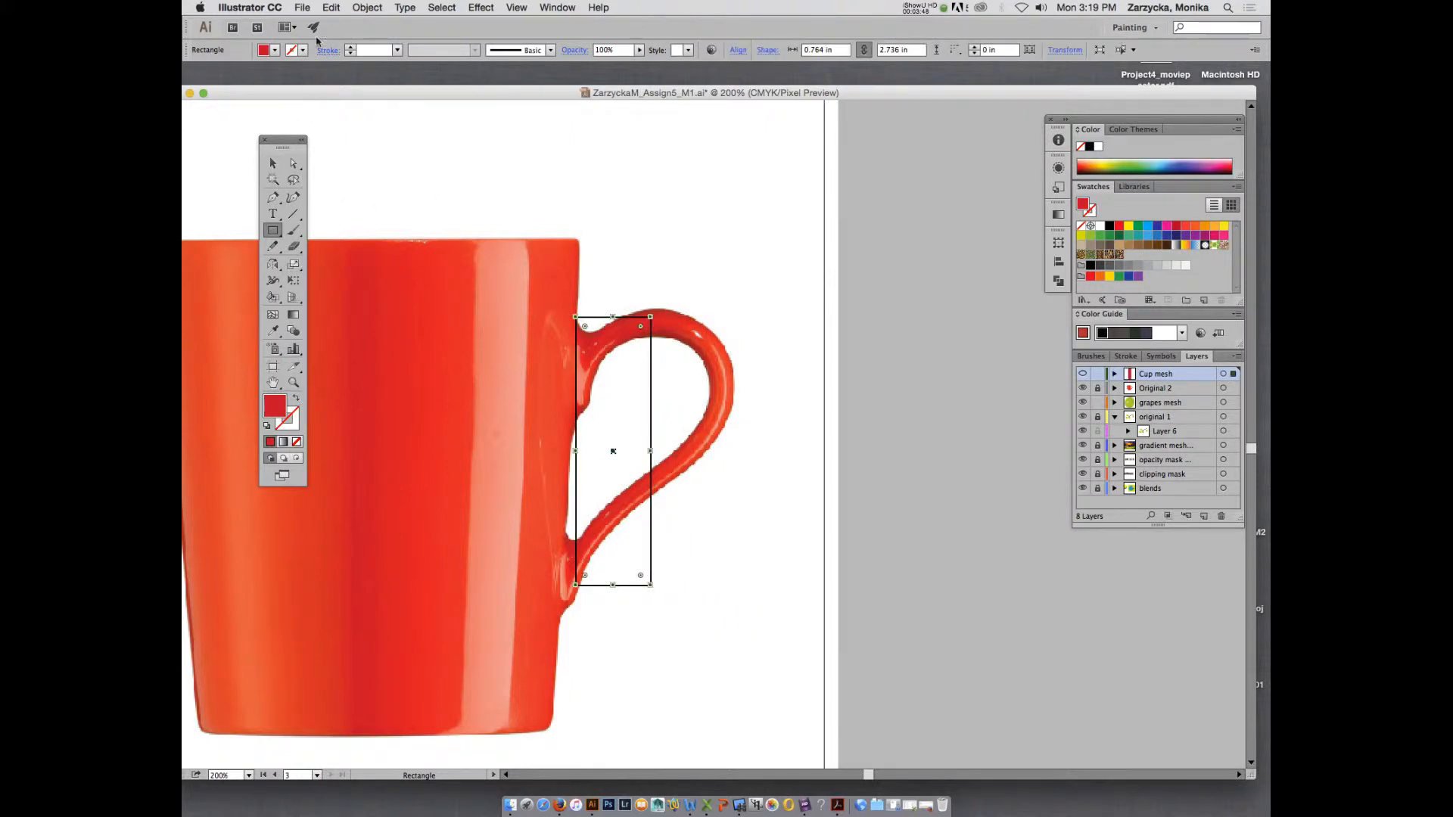
click(367, 7)
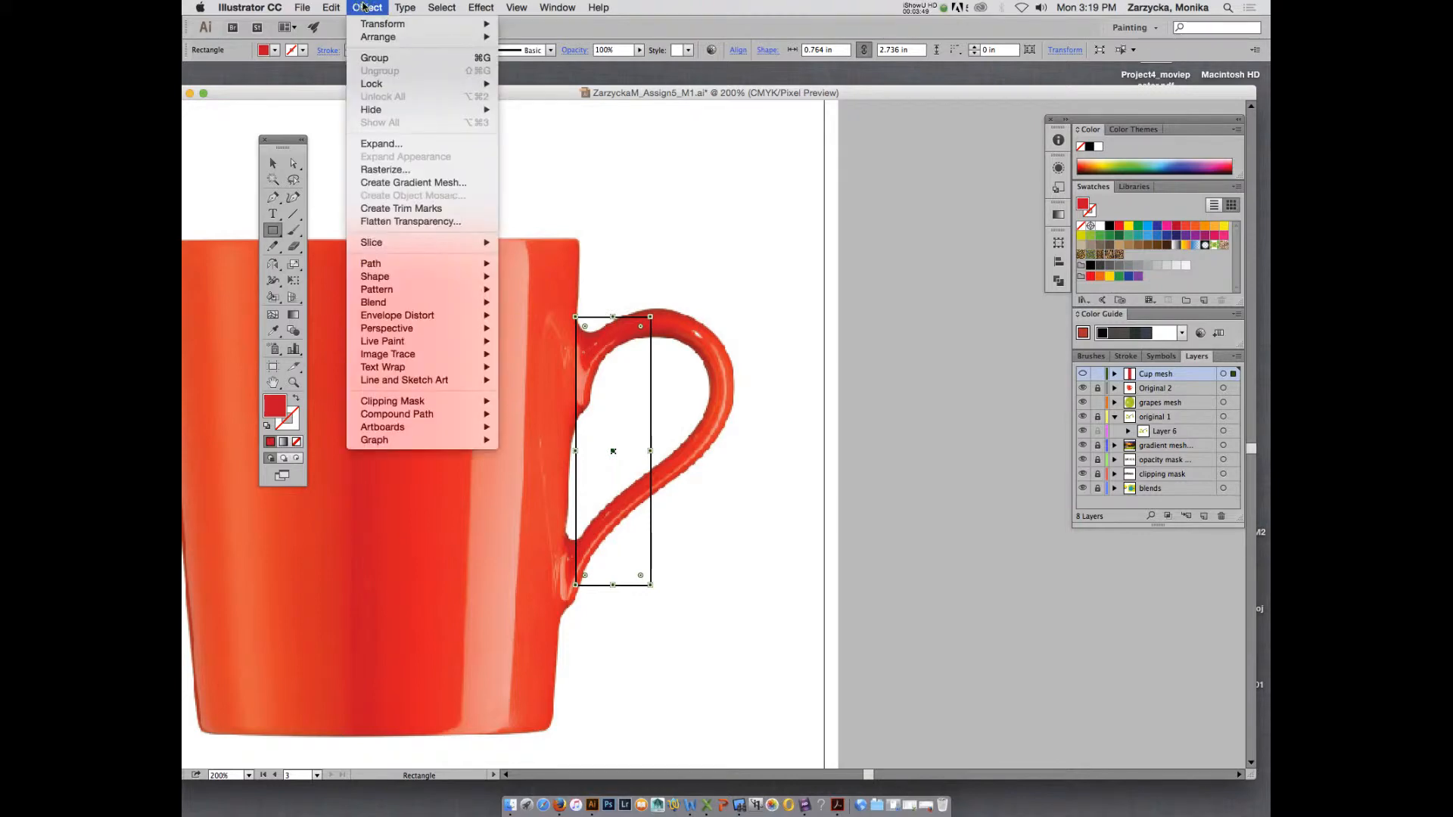
click(444, 184)
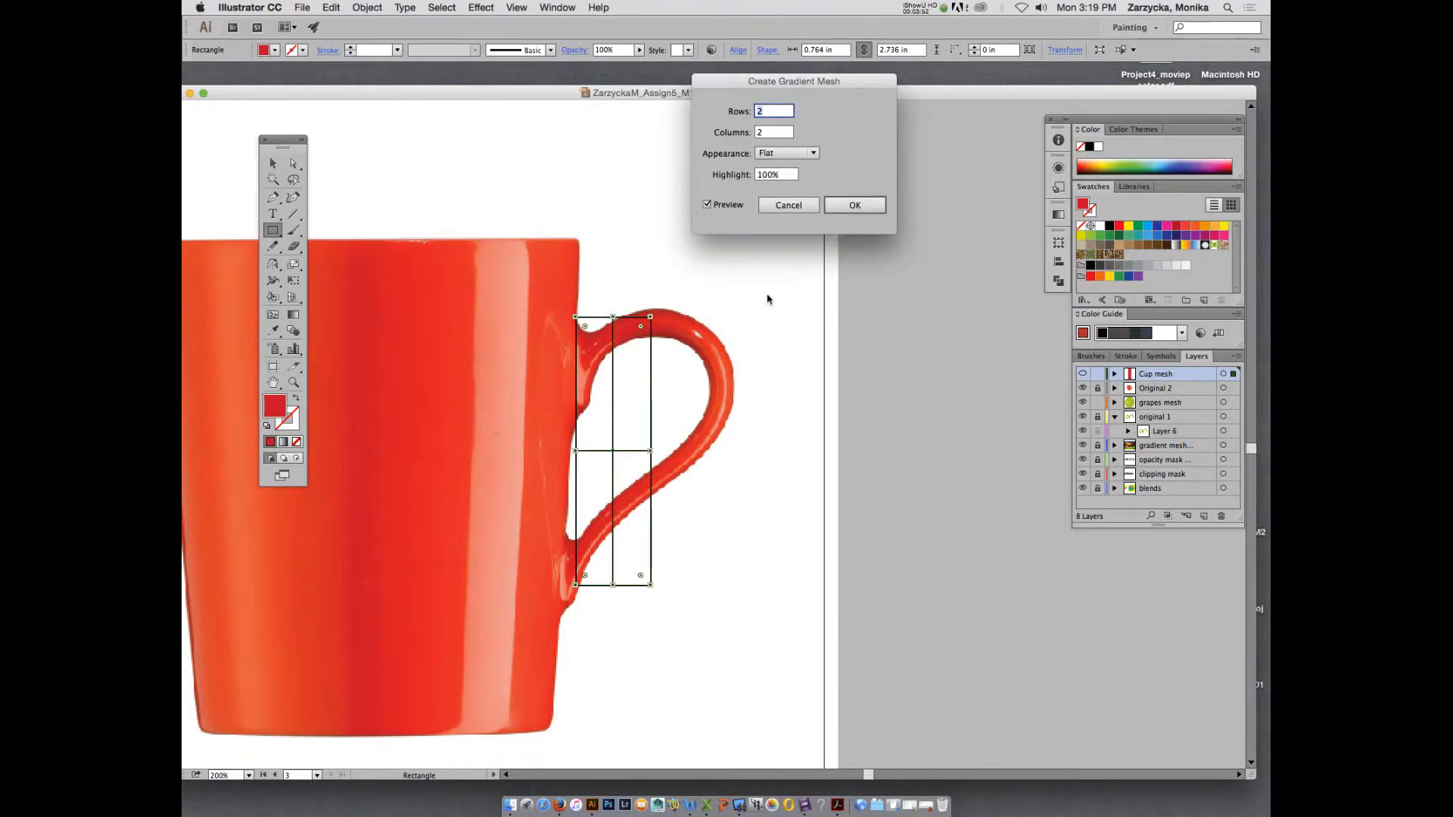
click(855, 205)
Try to bend the rectangular mesh around the handle by moving its upper and middle mesh points onto the handle's curve.
click(295, 164)
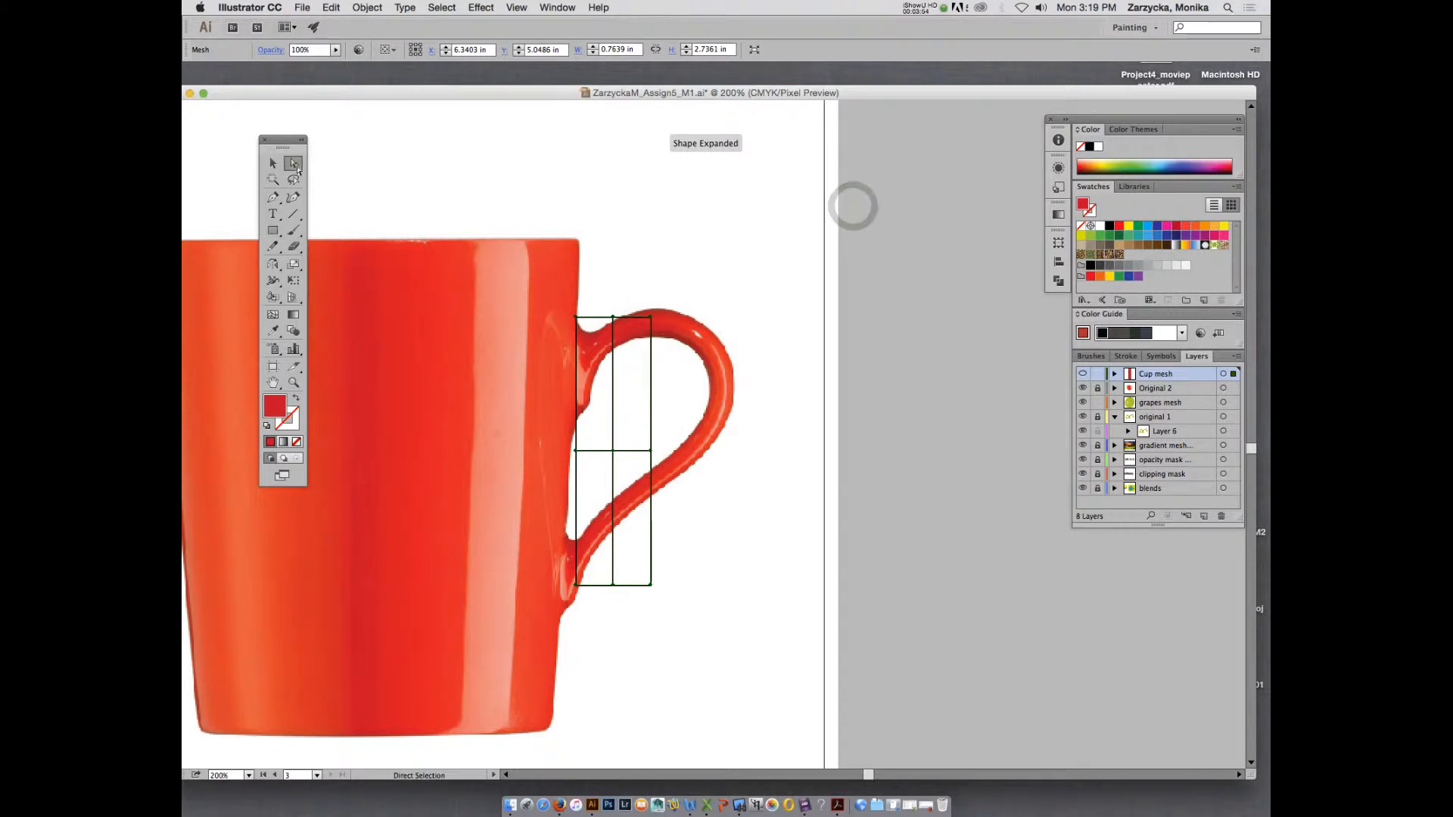
click(651, 317)
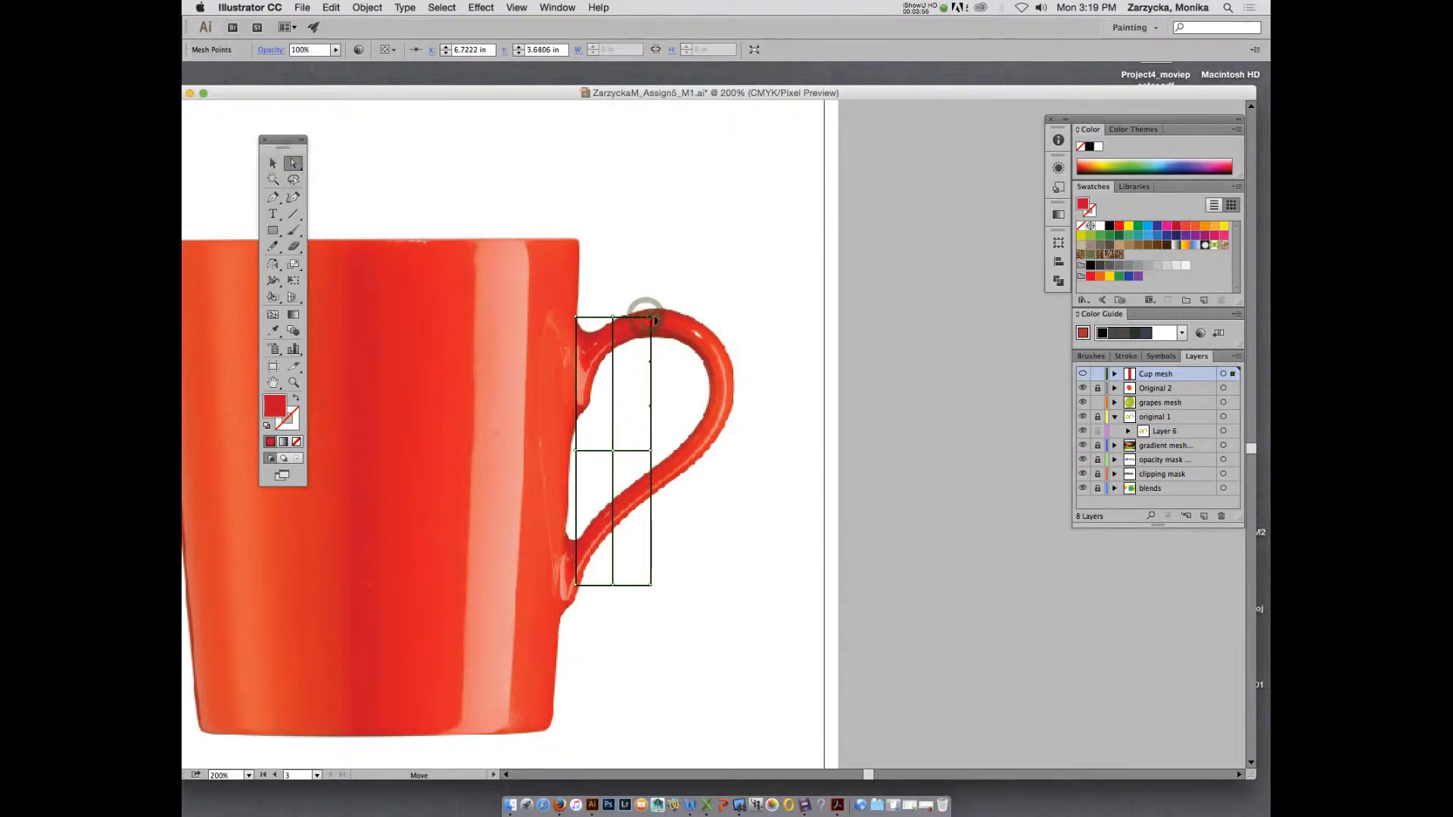
mouse_move(656, 321)
mouse_down()
mouse_move(700, 324)
mouse_move(656, 314)
mouse_up()
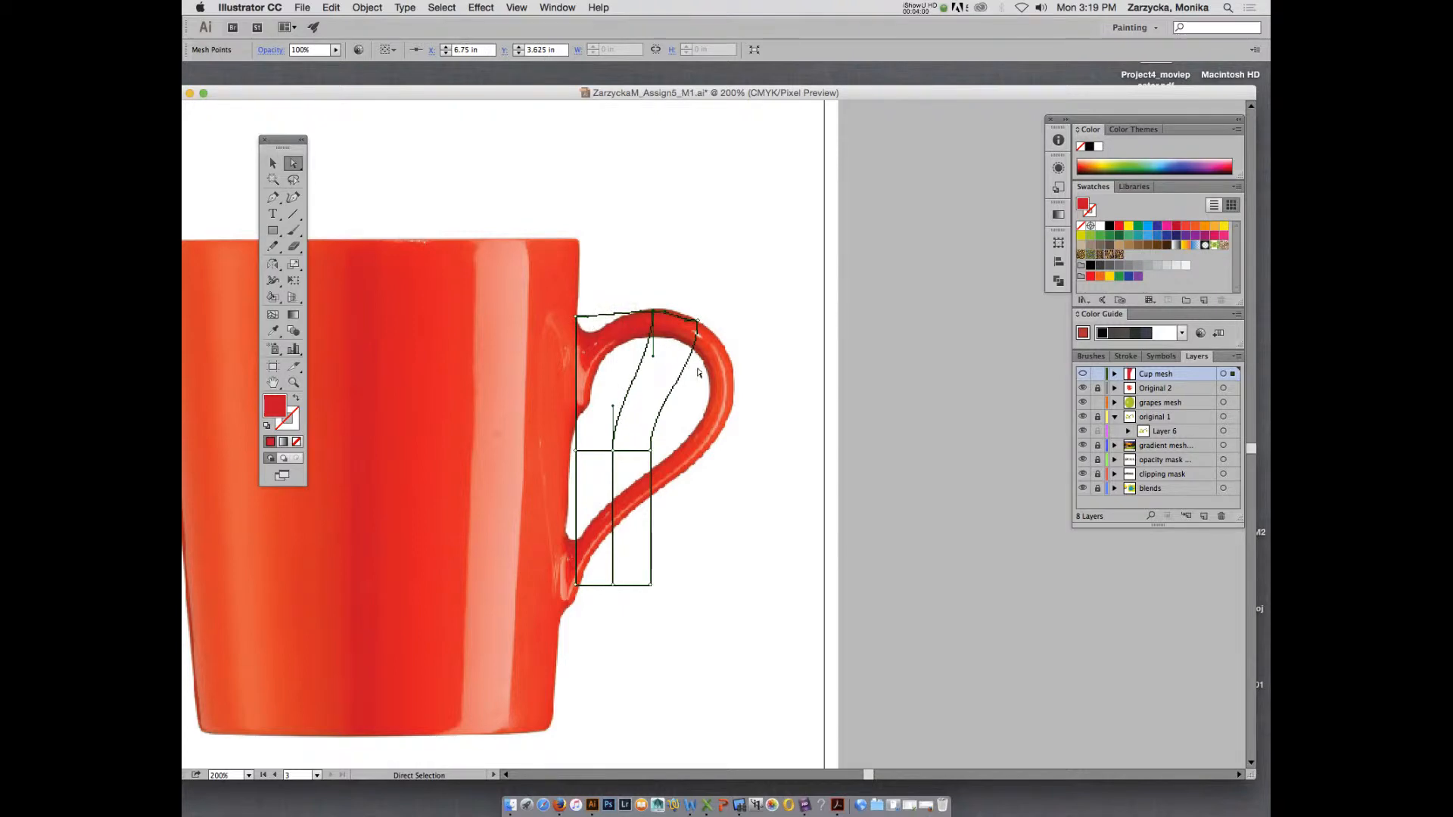
drag(651, 450, 726, 361)
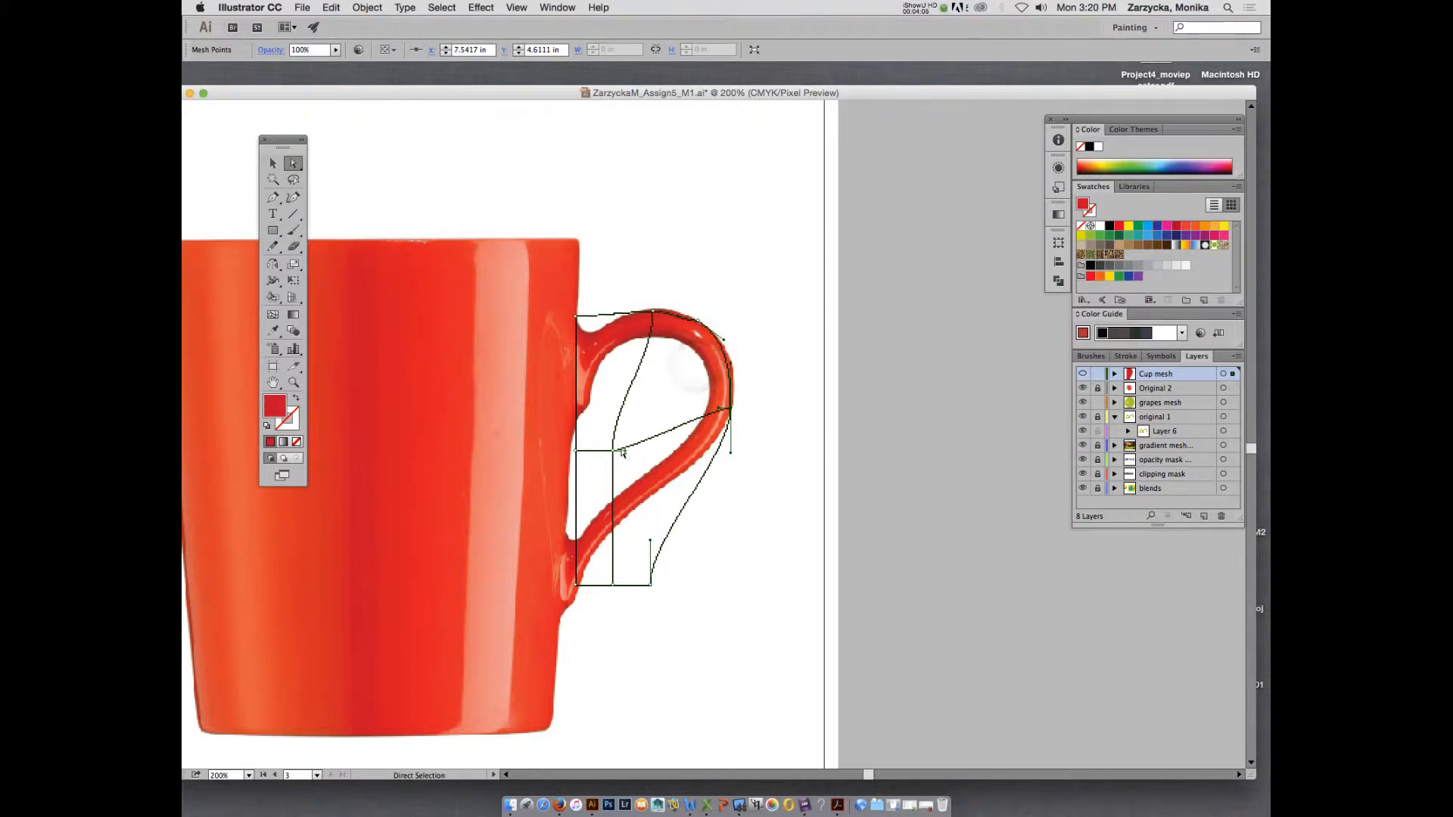
click(613, 450)
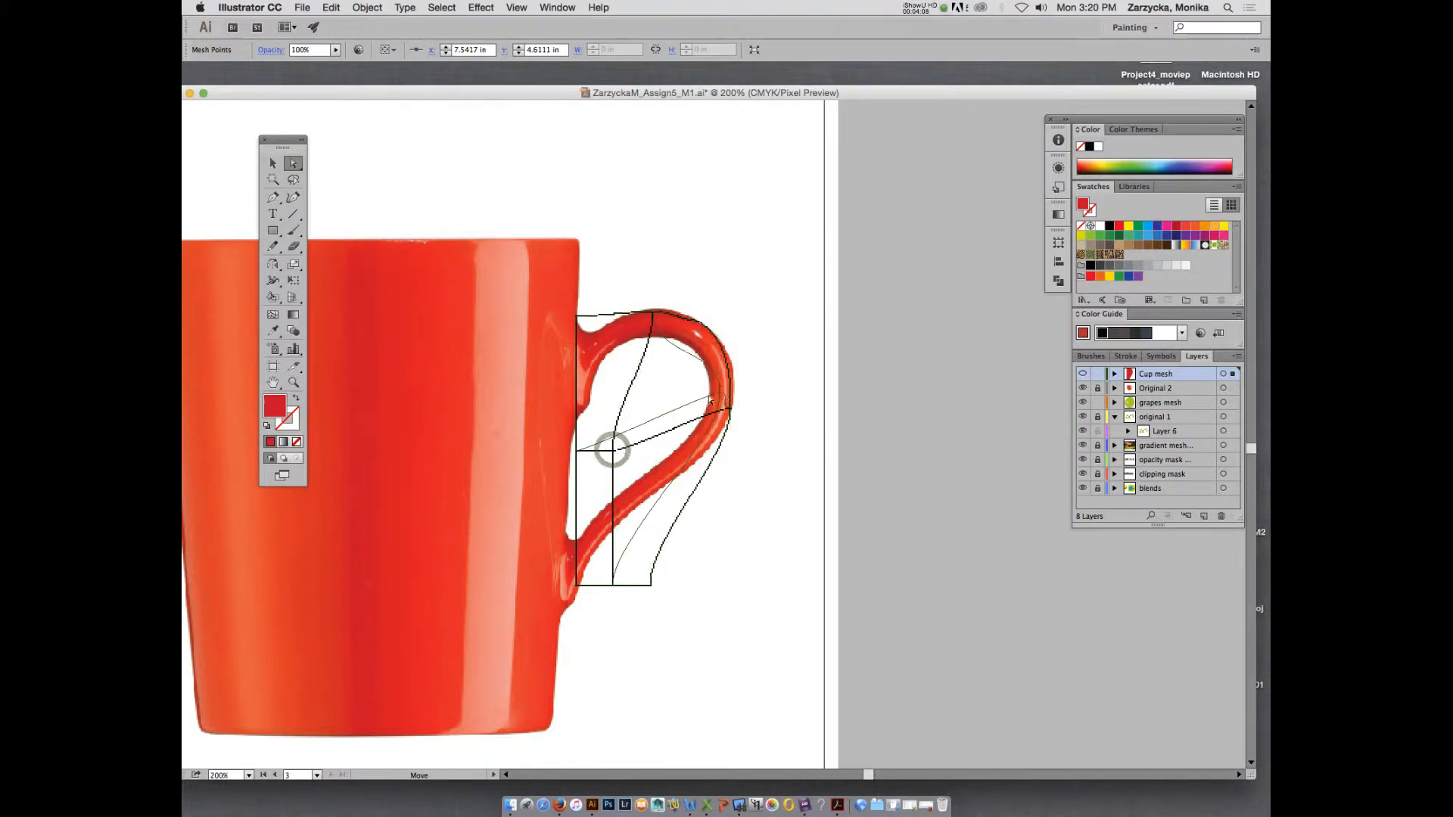
drag(613, 450, 699, 333)
click(579, 451)
click(719, 393)
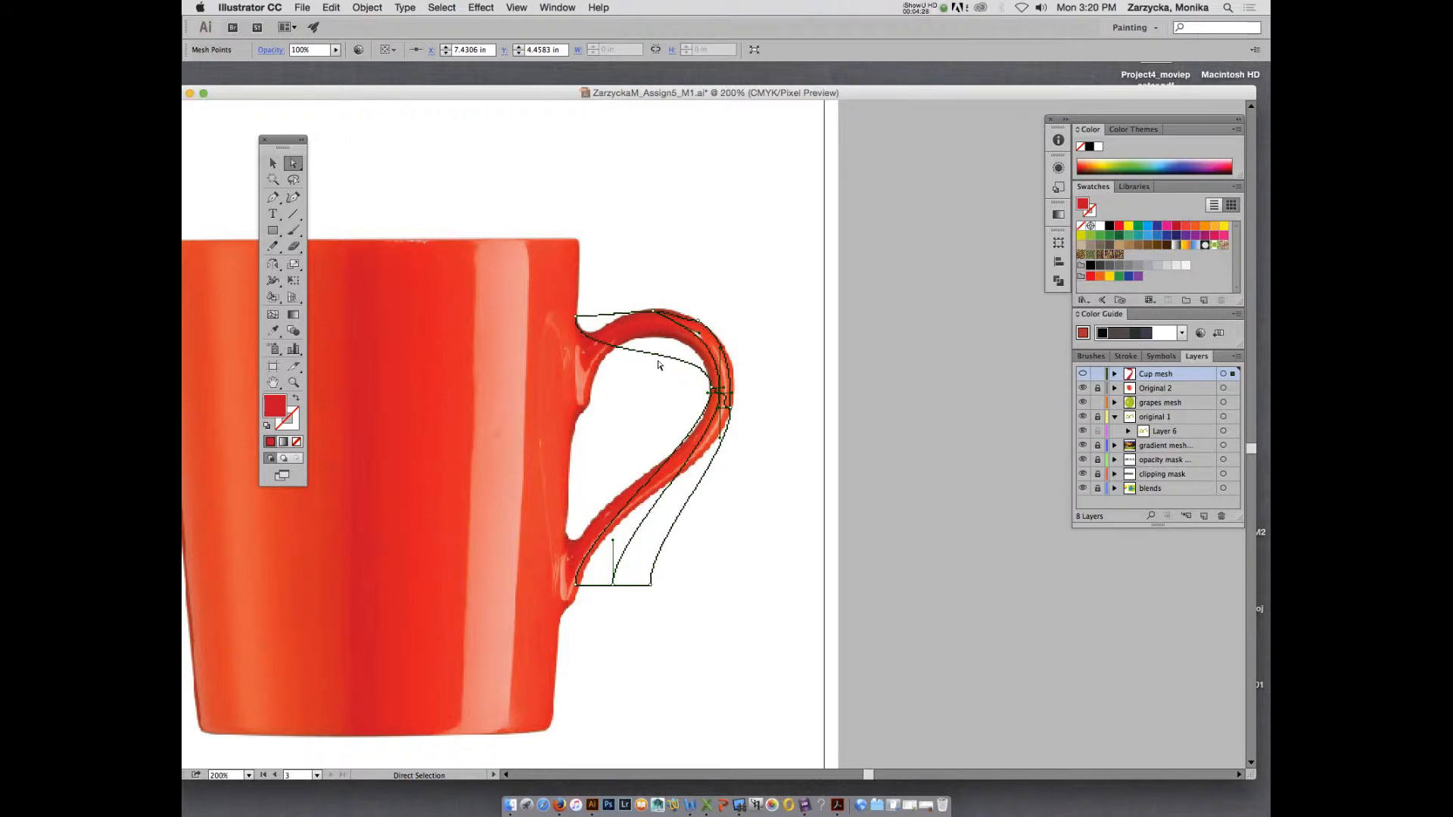
Delete the reshaped rectangular mesh from the handle.
key(v)
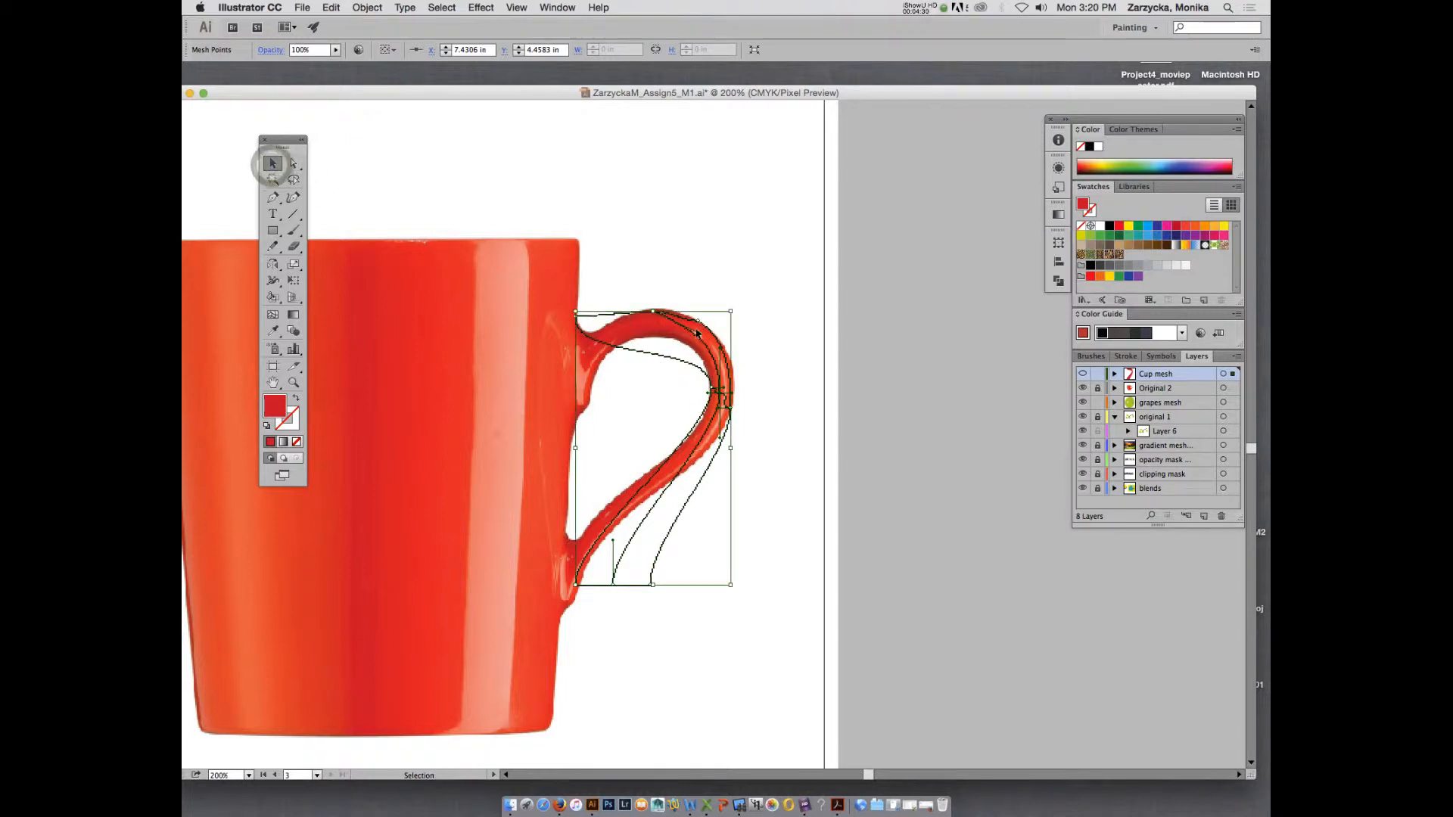
click(734, 364)
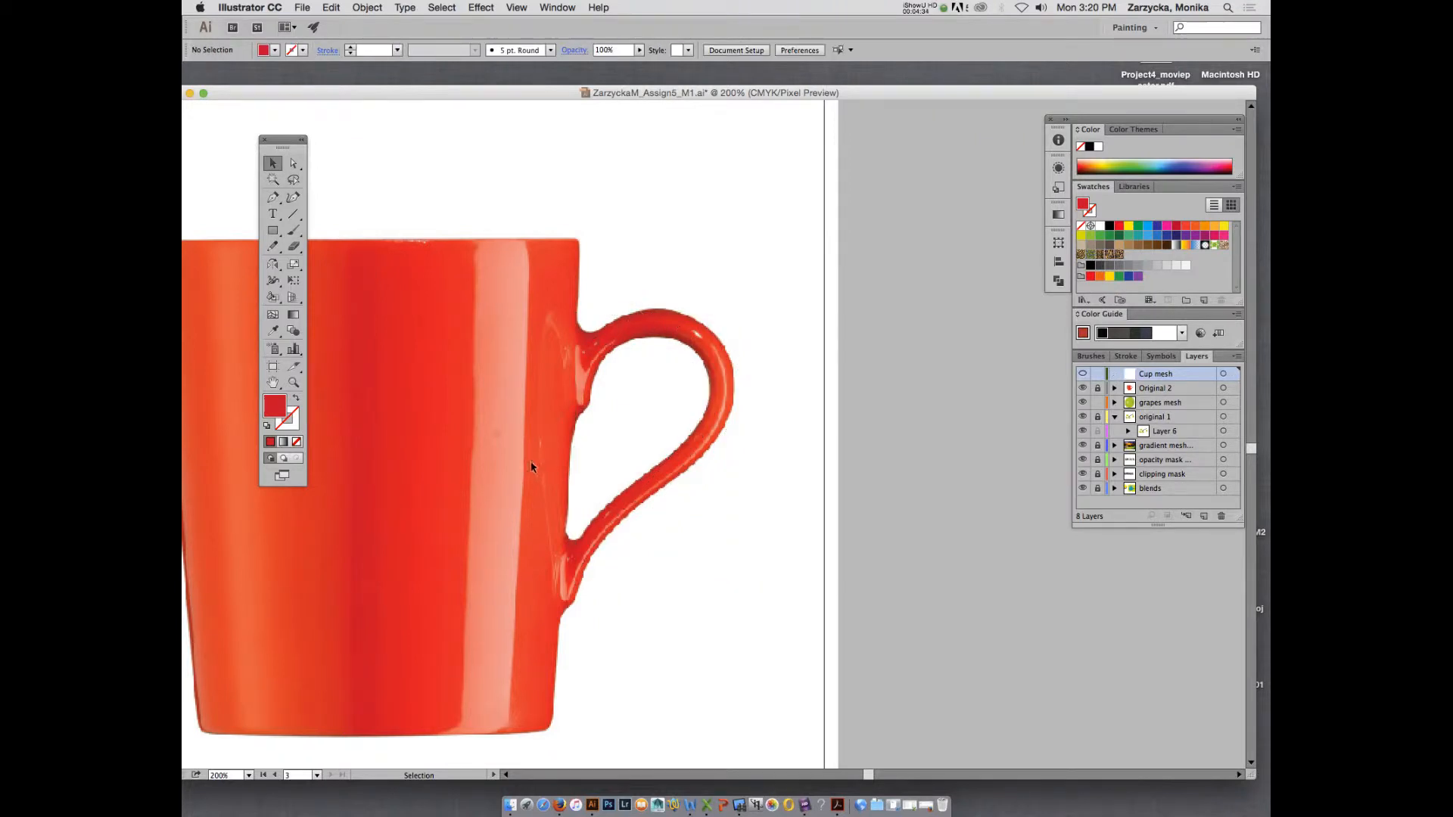
Trace the mug's body with the Pen tool as a closed path along the rim, sides and base, leaving out the handle.
double_click(325, 97)
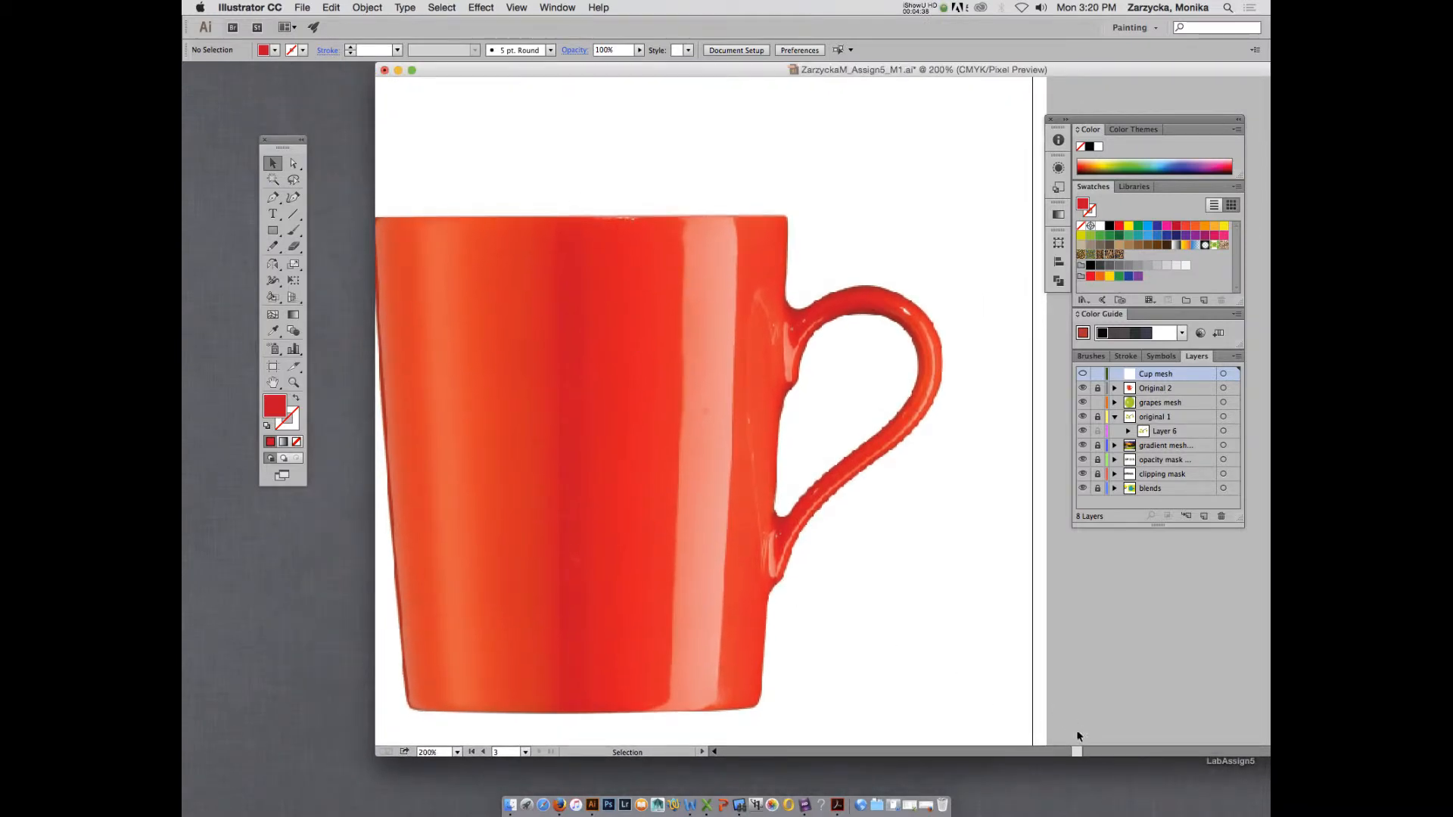
drag(1079, 751, 1075, 751)
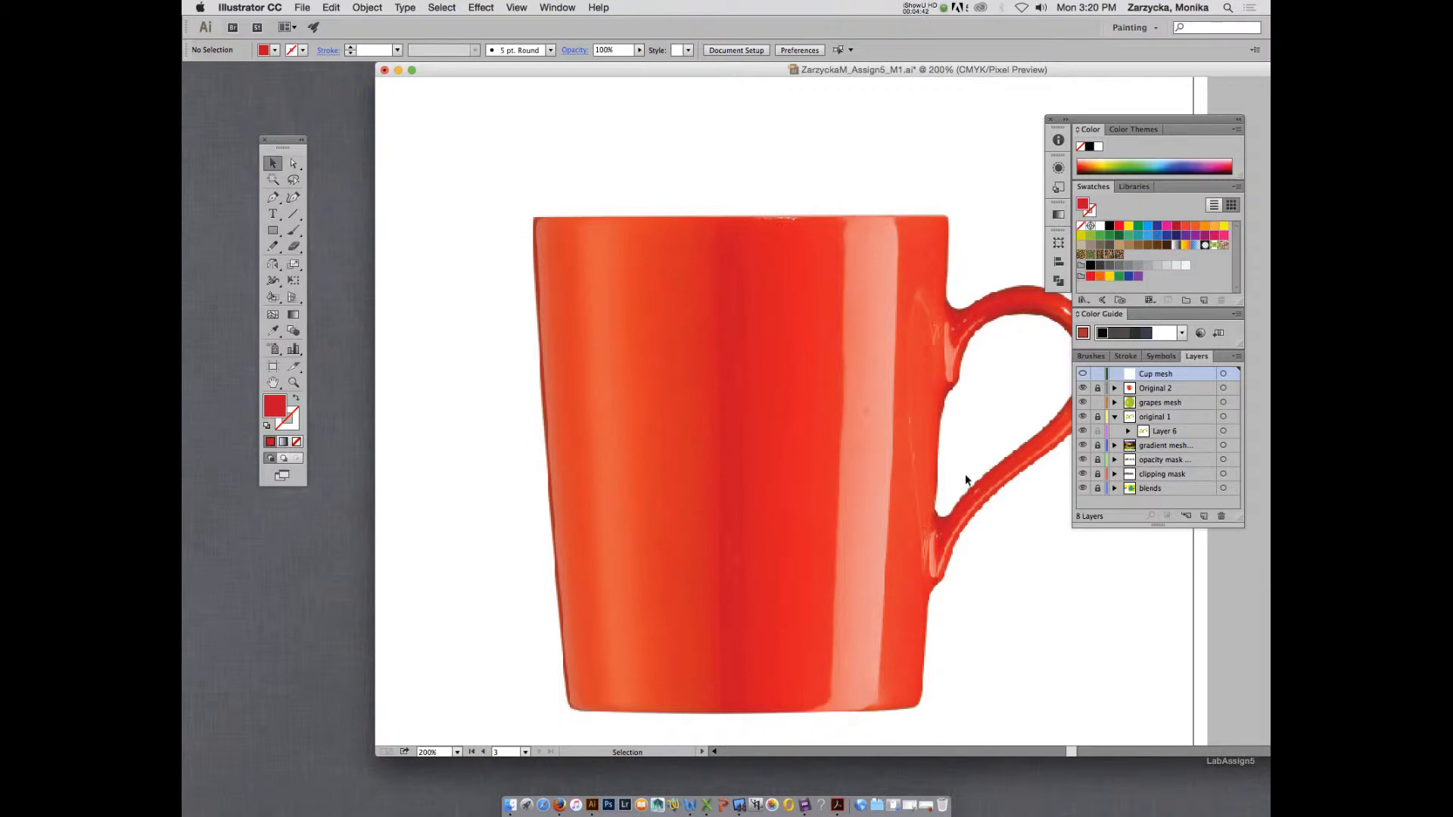
key(p)
click(533, 218)
click(945, 217)
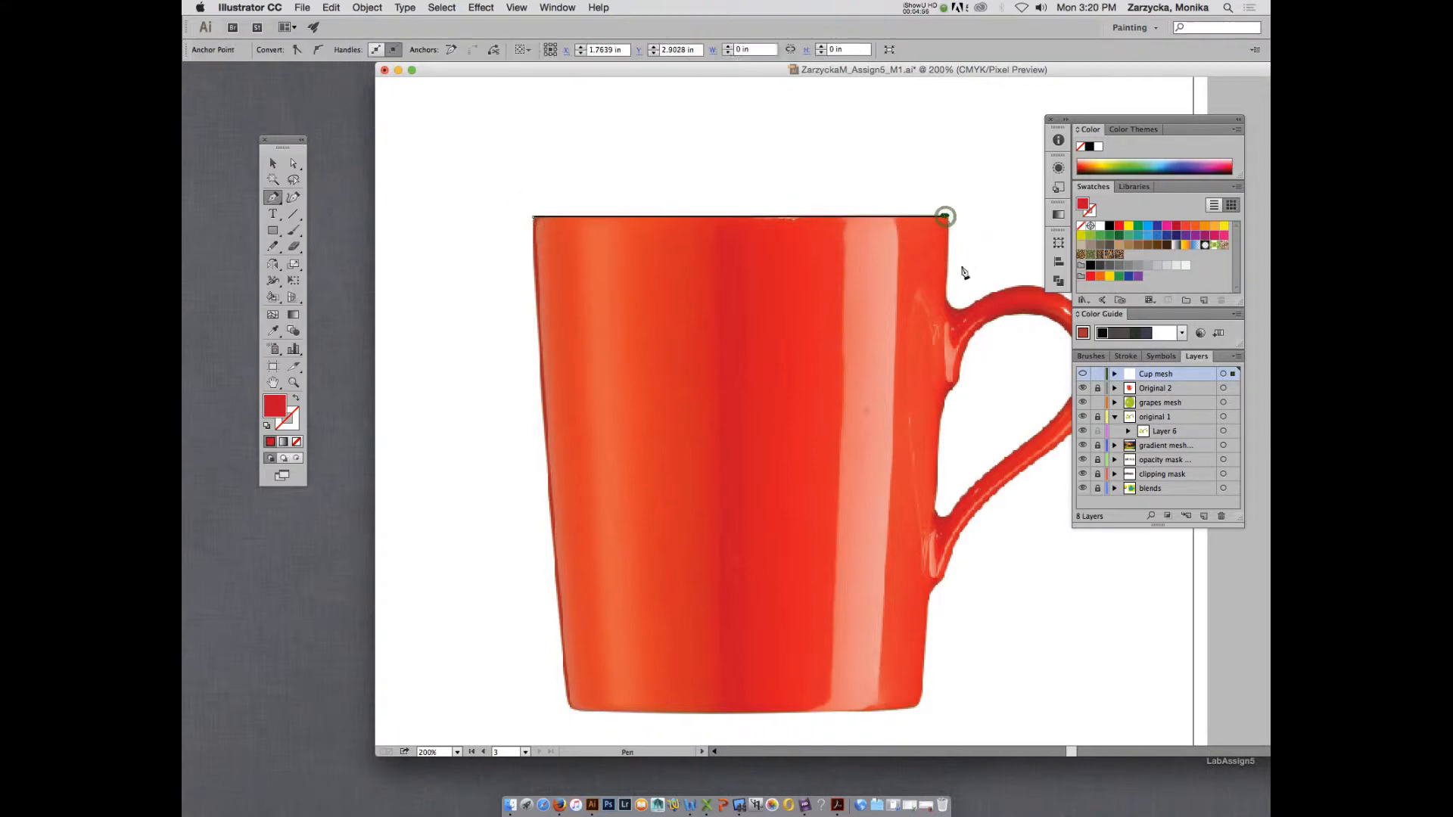
click(922, 694)
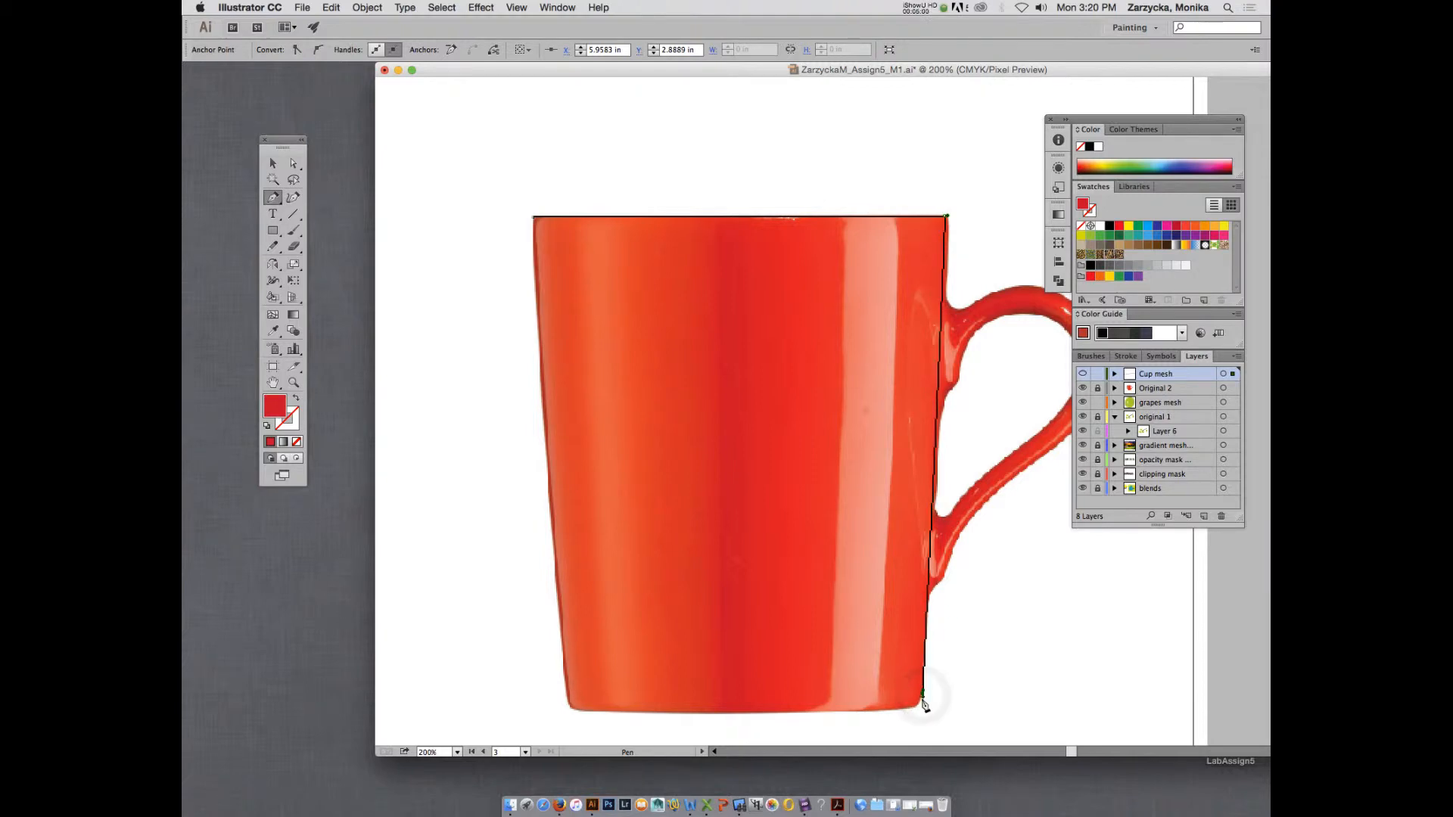
click(915, 710)
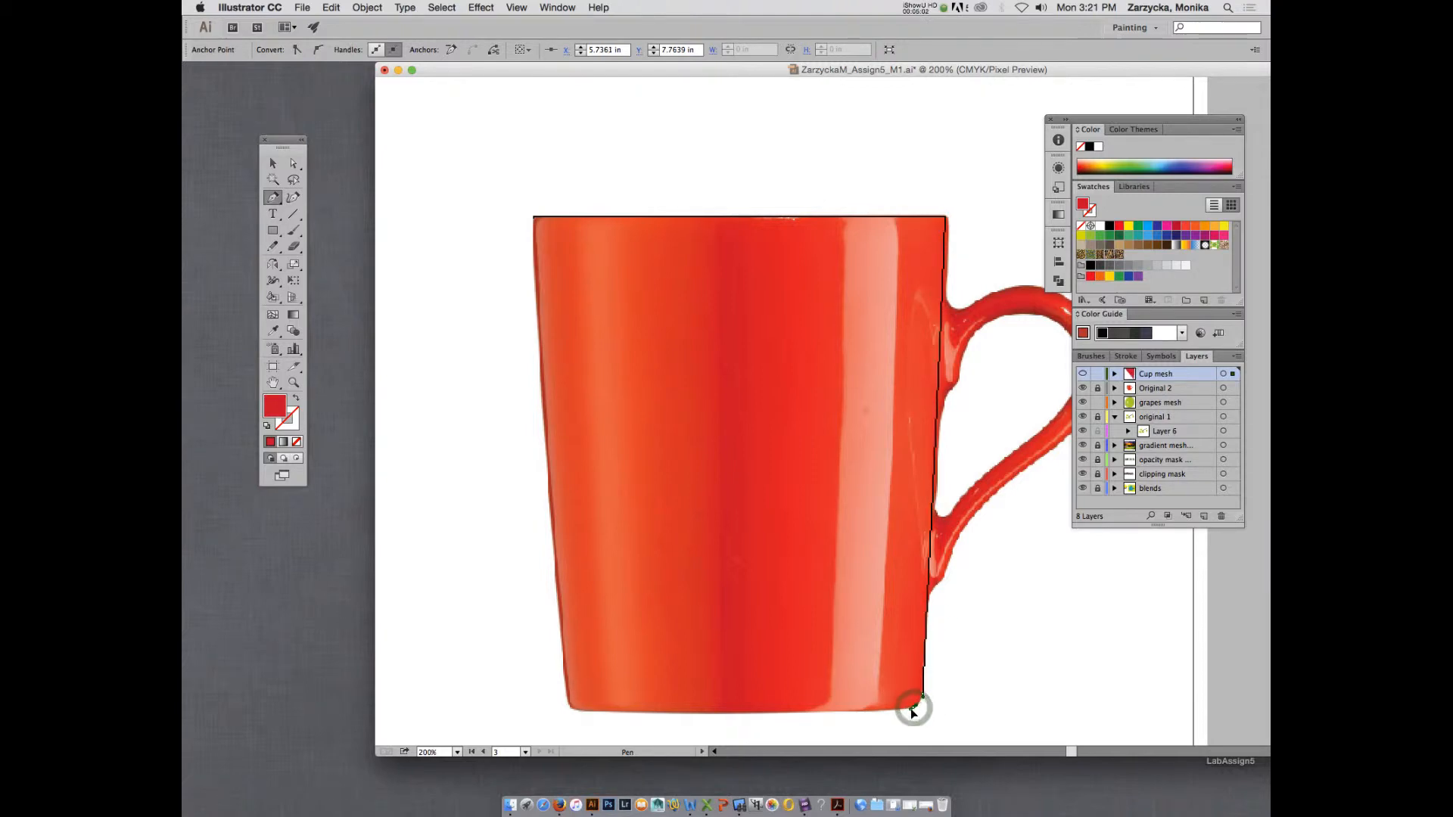
click(569, 705)
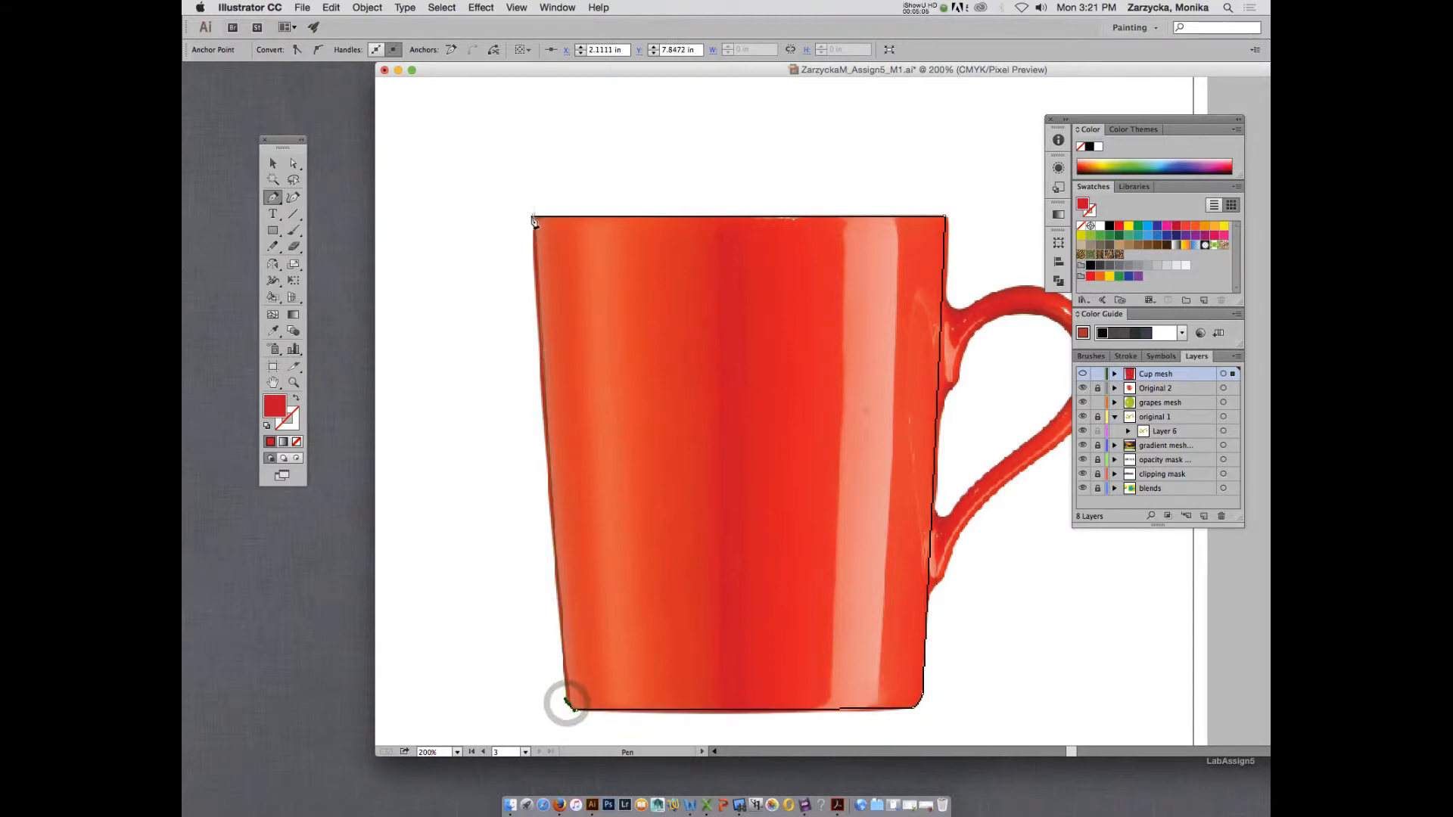
click(532, 217)
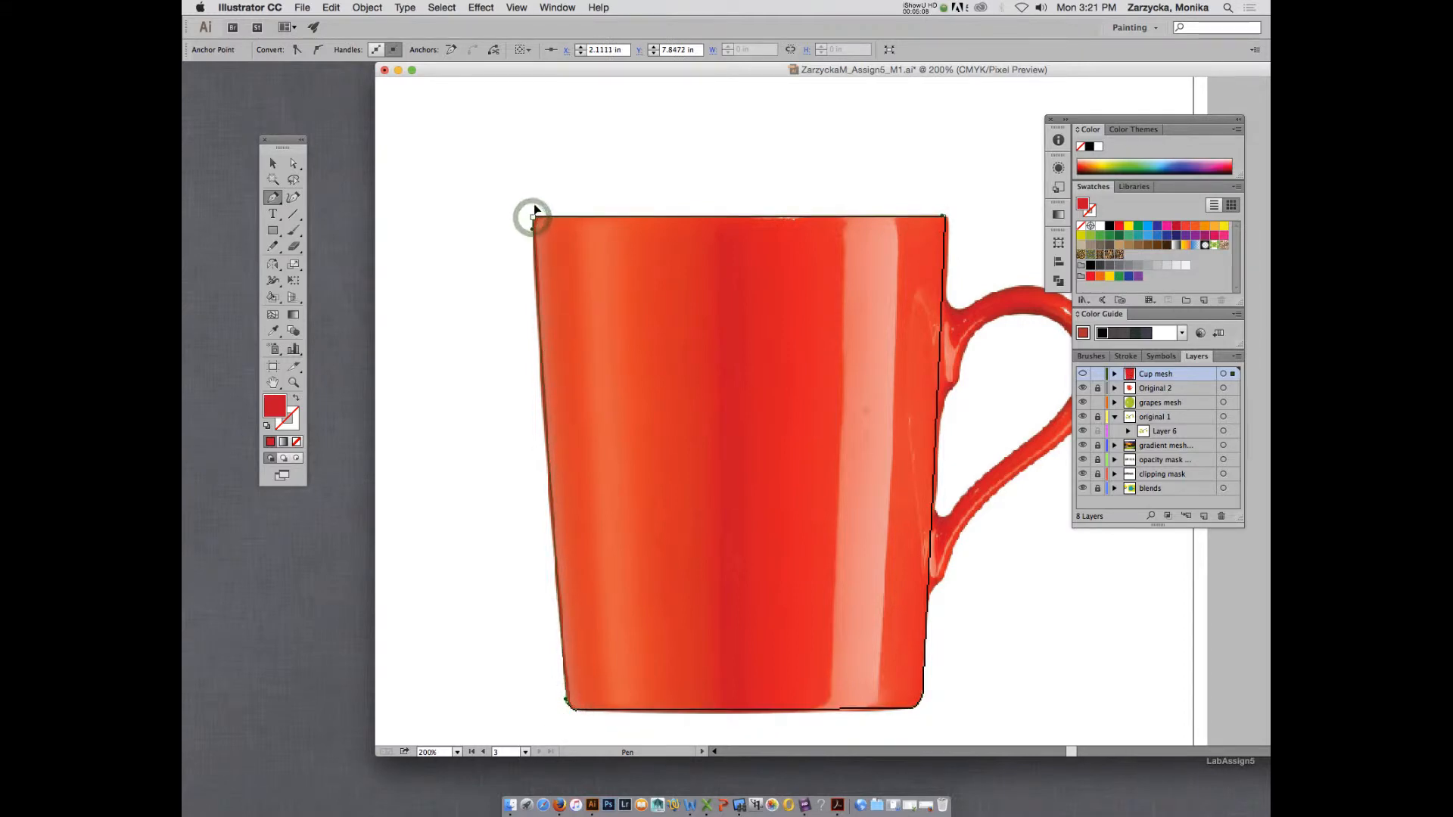
click(534, 216)
click(292, 161)
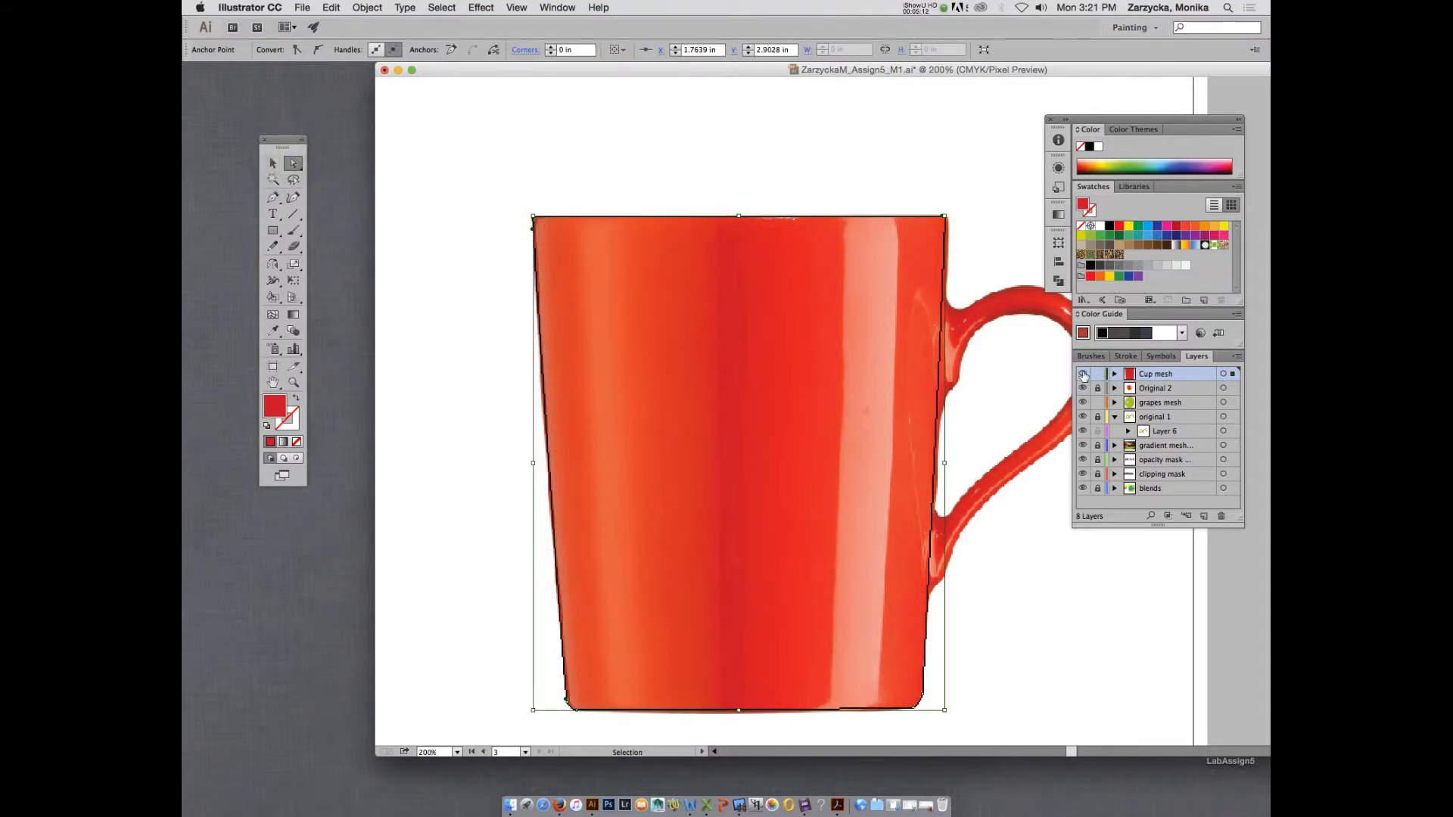
Fill the body shape with the red sampled from the middle of the photographed mug, restore the Cup mesh layer's outline view and deselect.
super+click(1083, 374)
click(272, 330)
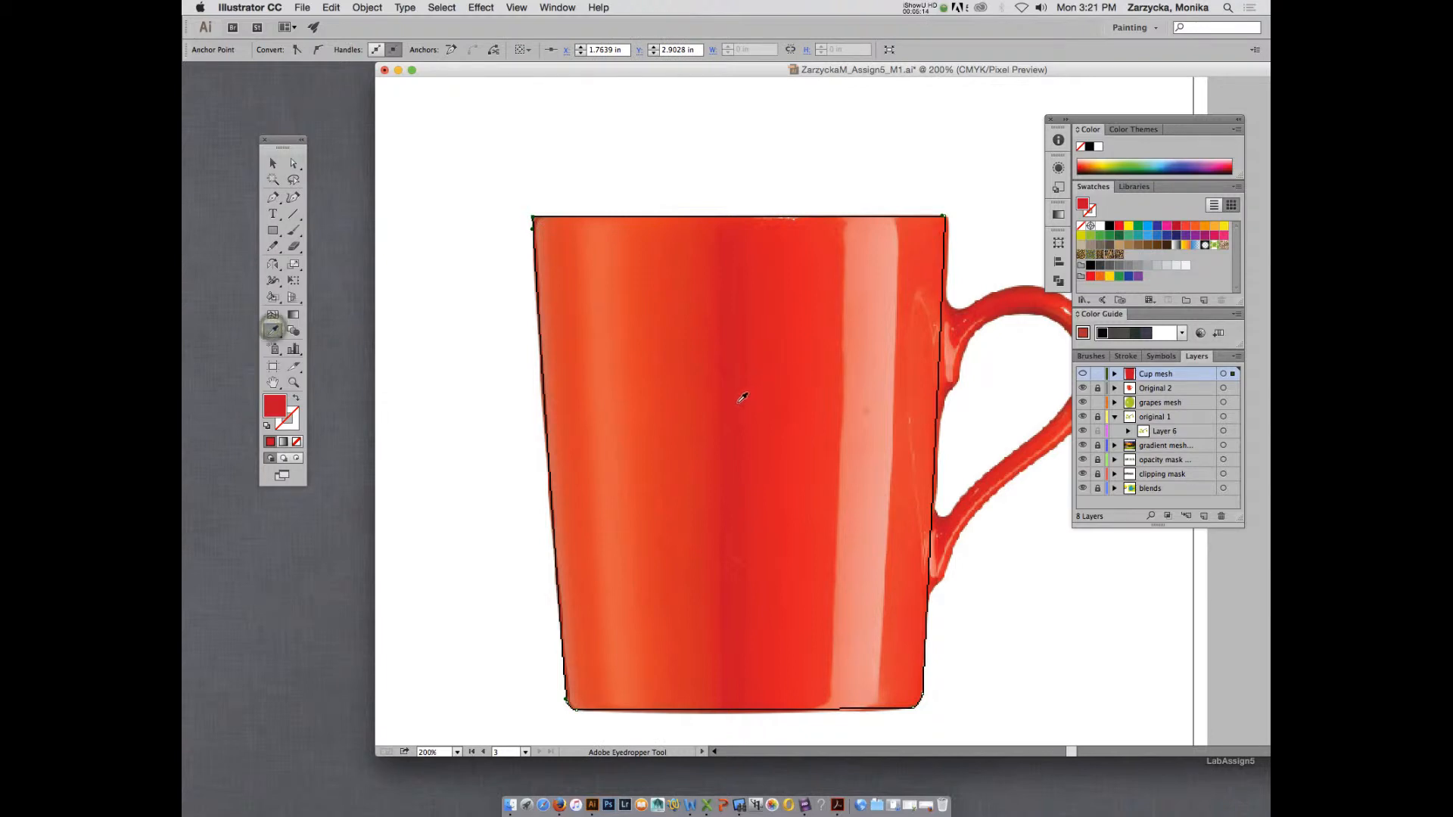
click(679, 417)
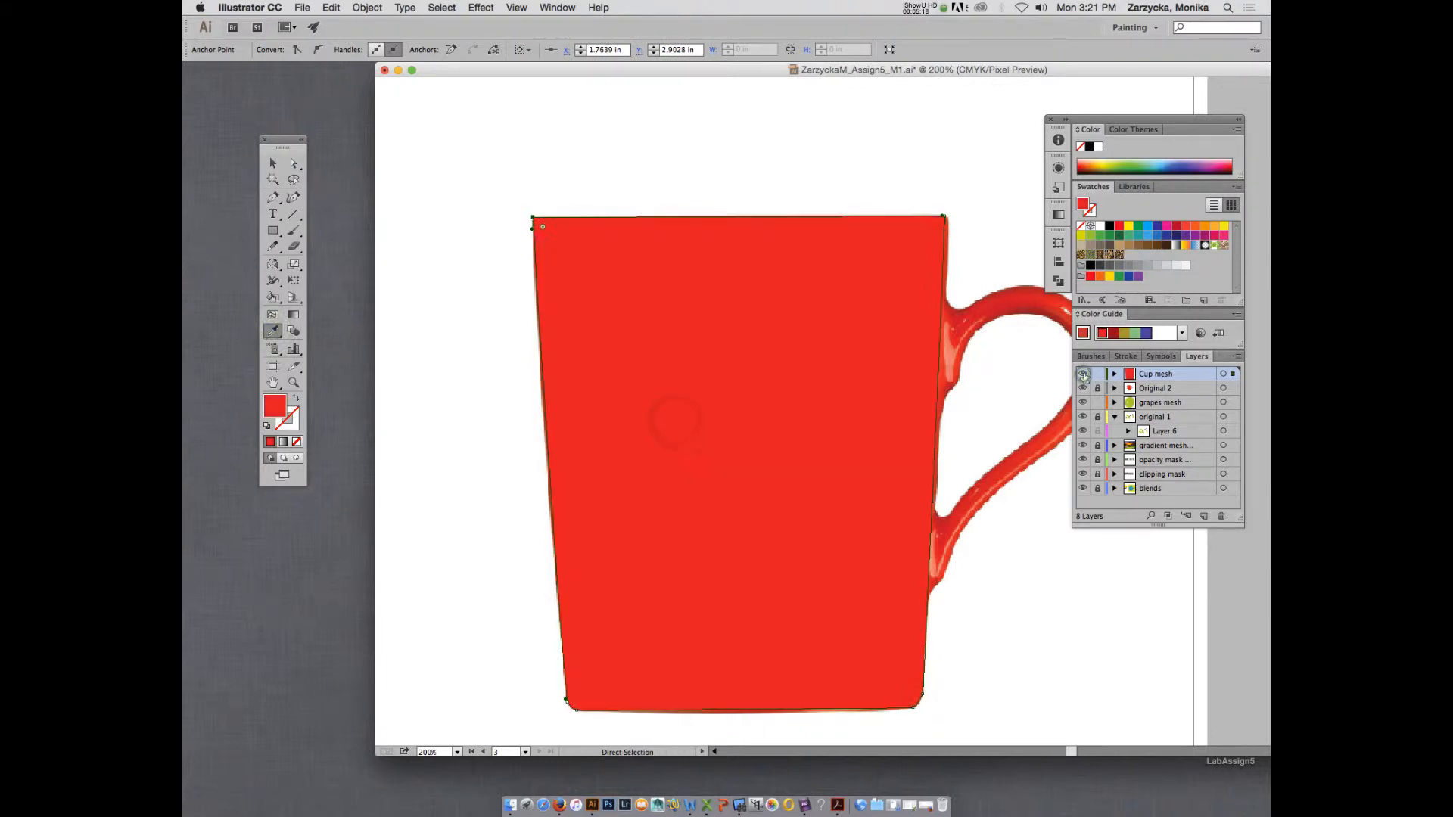
super+click(1083, 374)
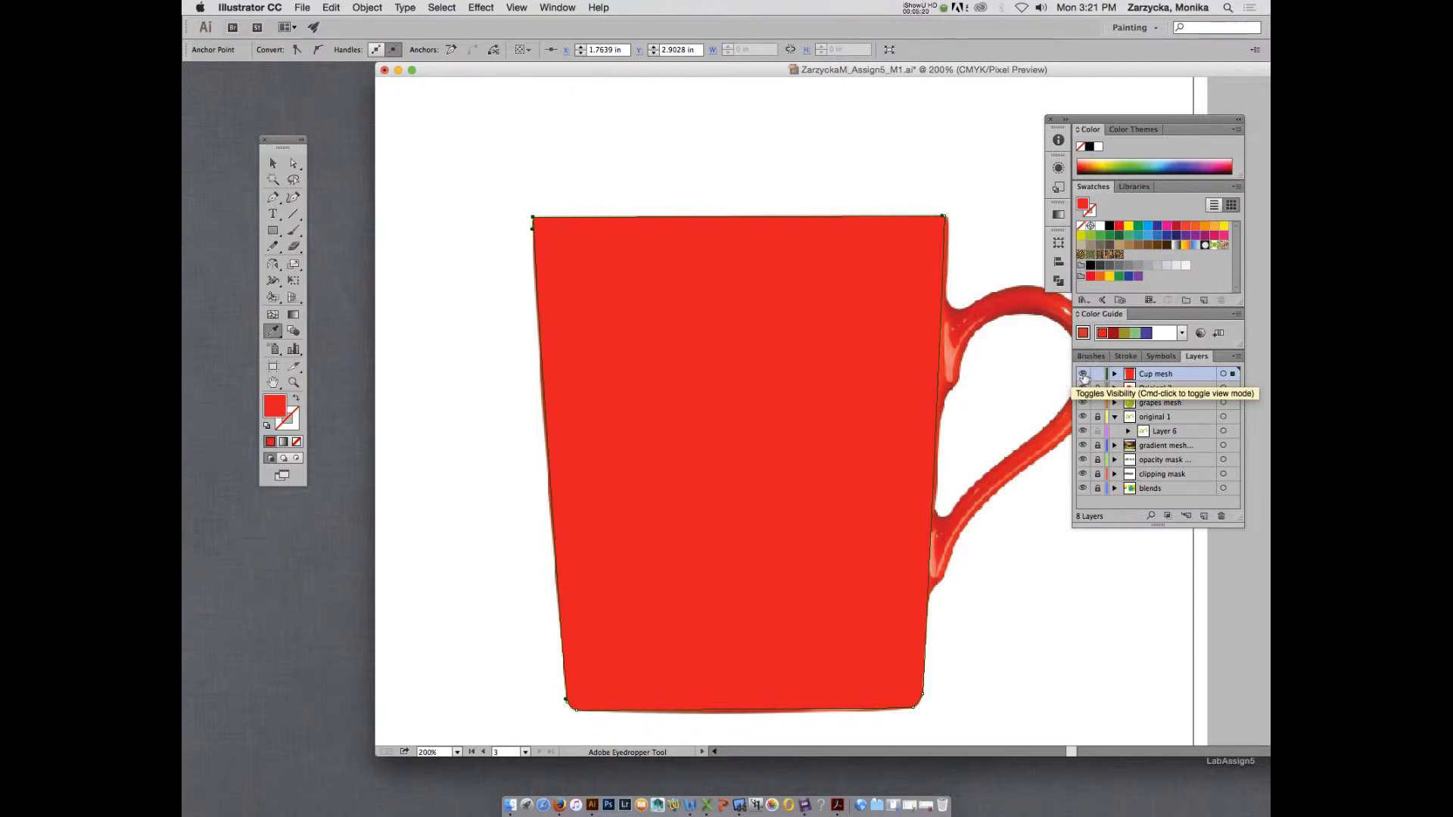
click(1083, 374)
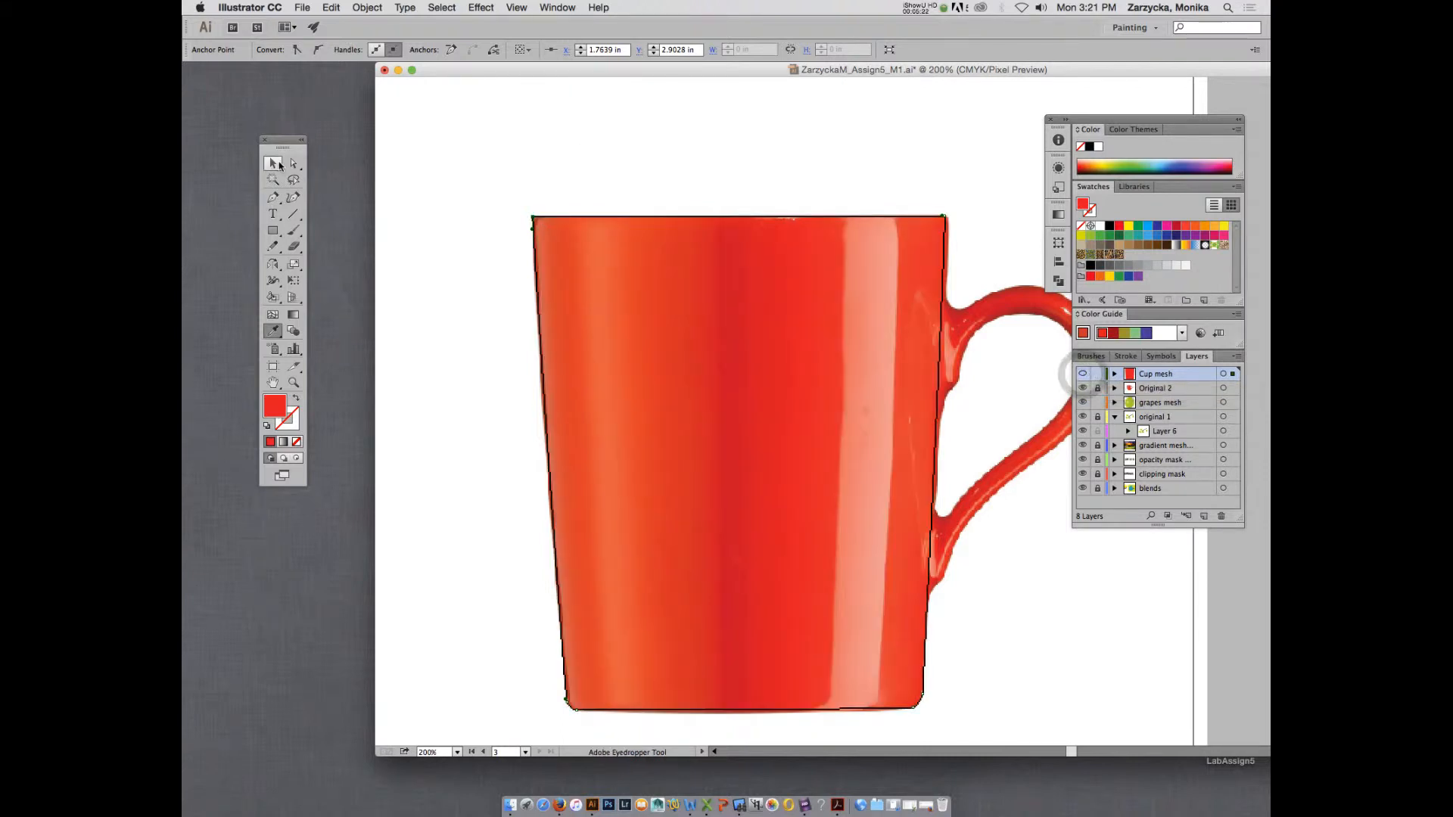
click(293, 164)
click(693, 159)
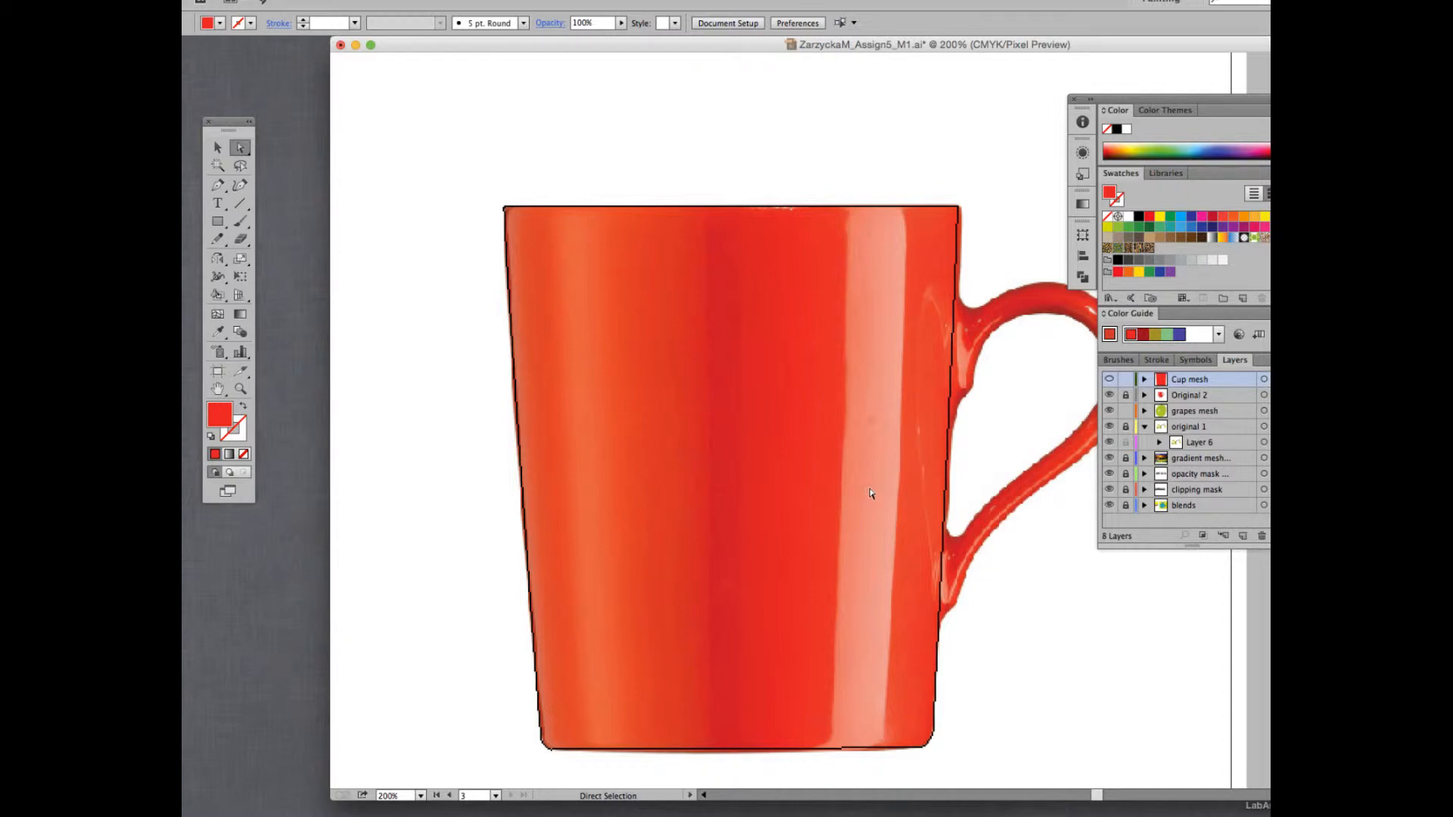
Add five vertical mesh lines from the body's rim: one through the pale highlight near the handle and two beside each of its edges.
click(217, 314)
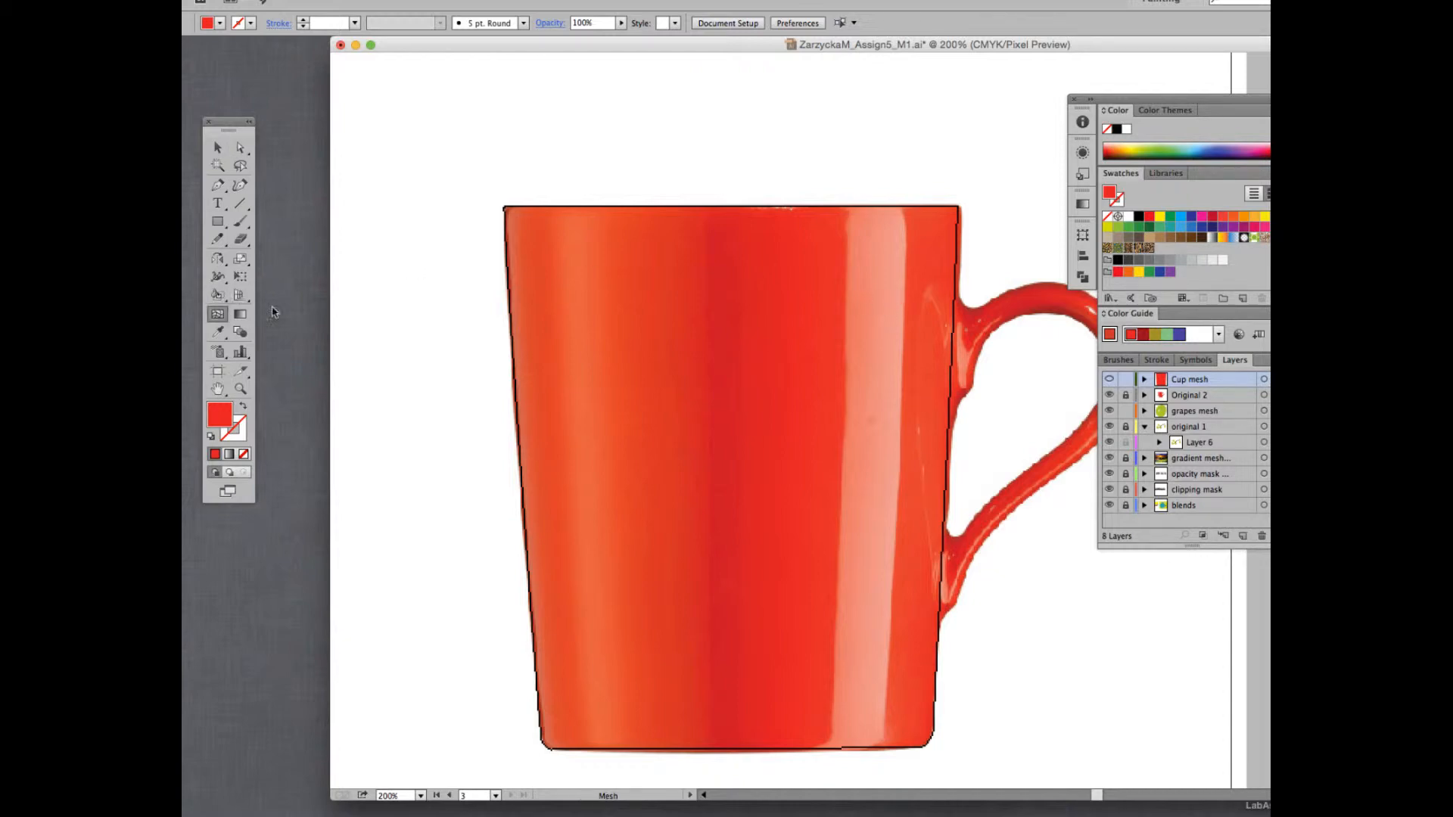
click(881, 206)
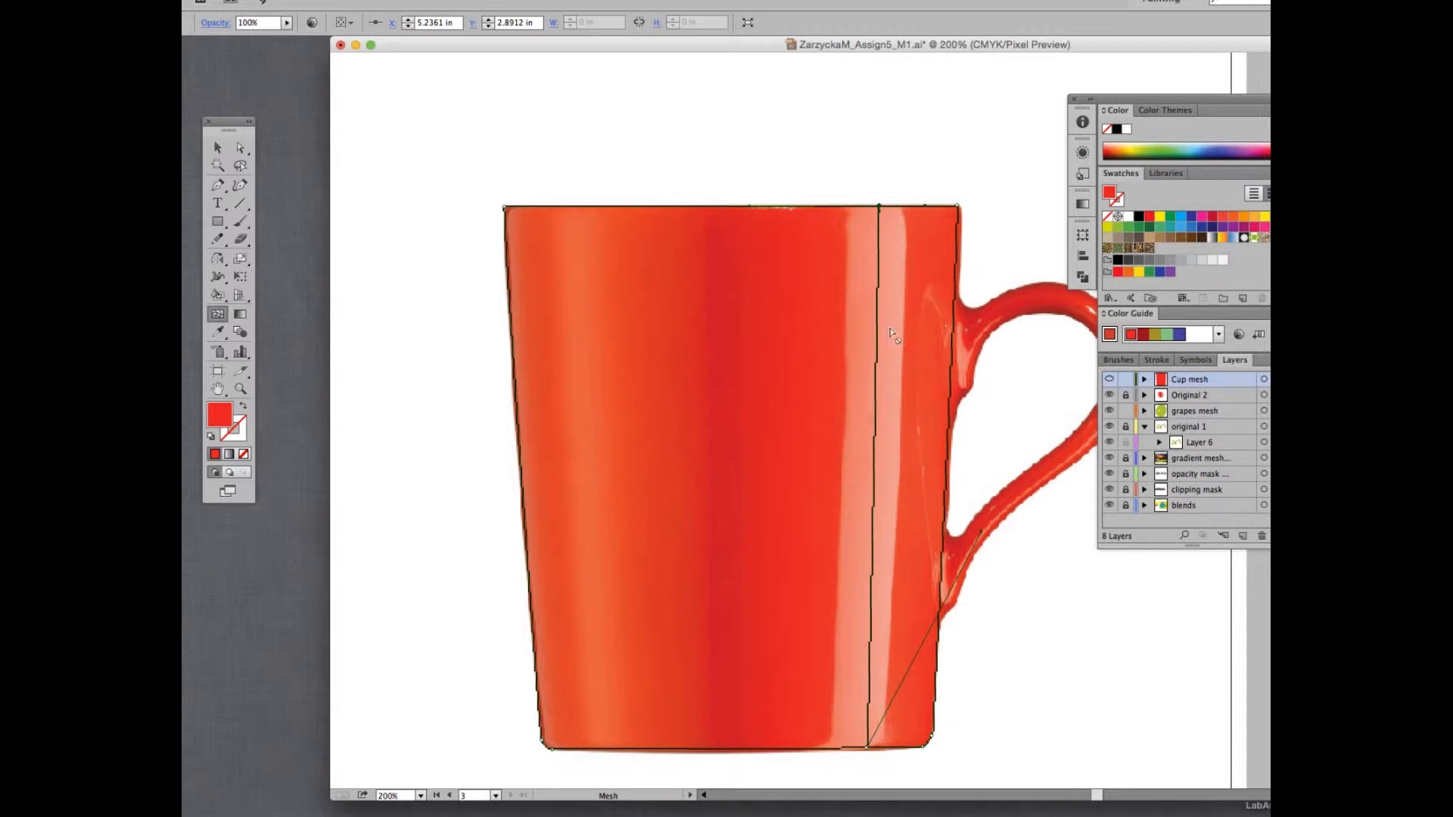
click(841, 206)
click(827, 206)
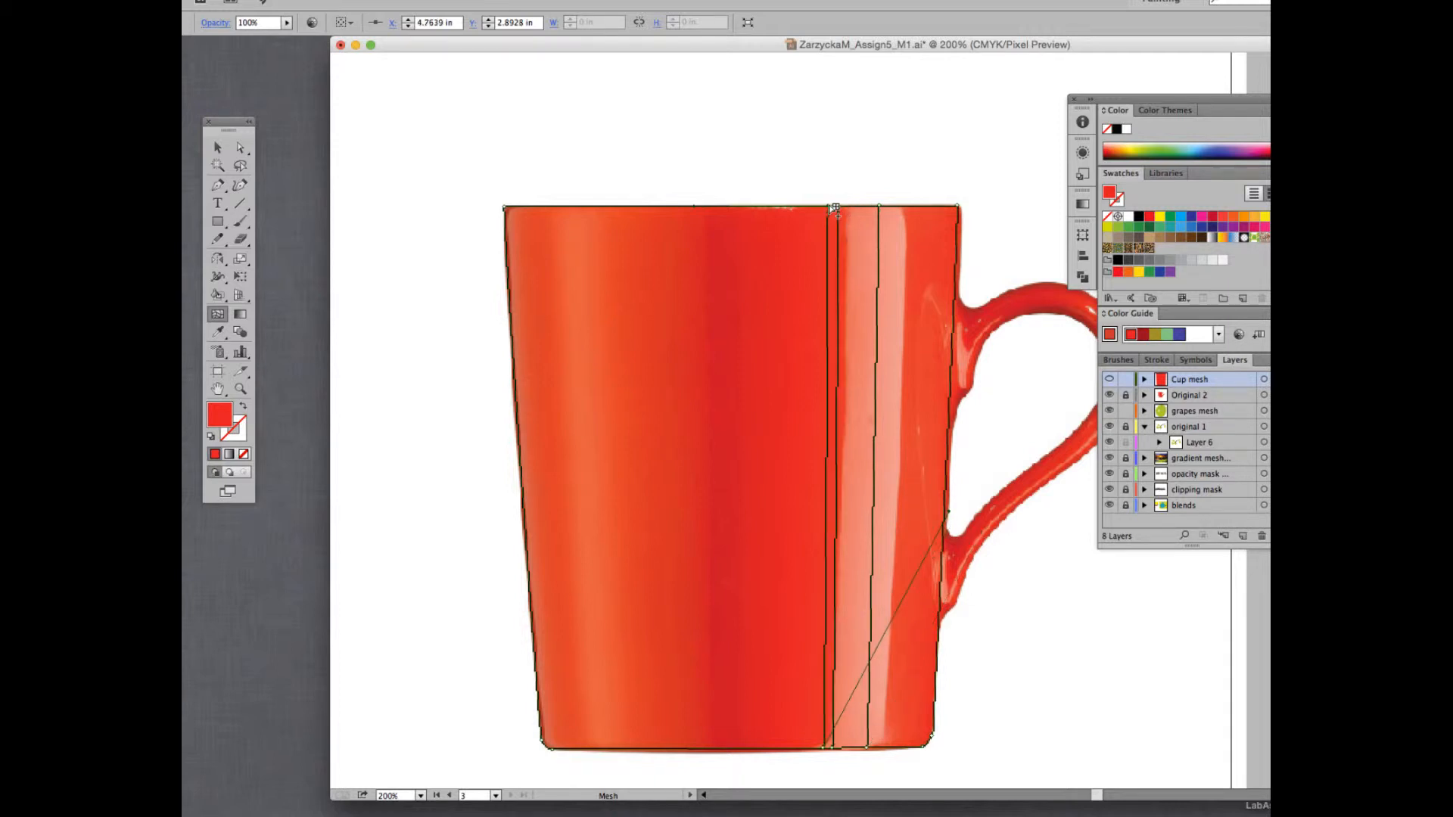
click(912, 206)
click(924, 205)
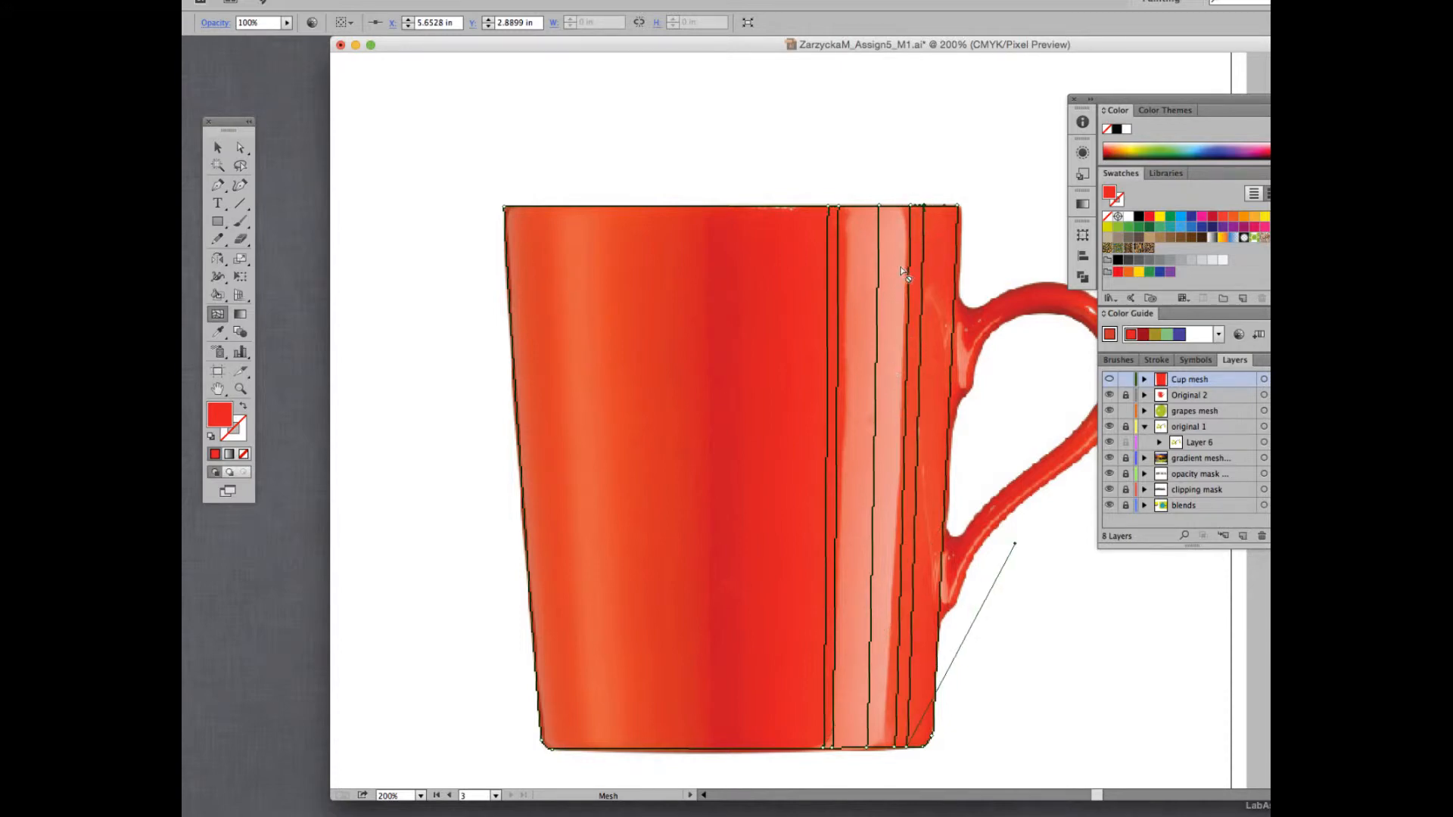
Colour the rim mesh point in the middle of the pale highlight with the pink sampled from the photo just below it.
key(a)
click(880, 206)
key(i)
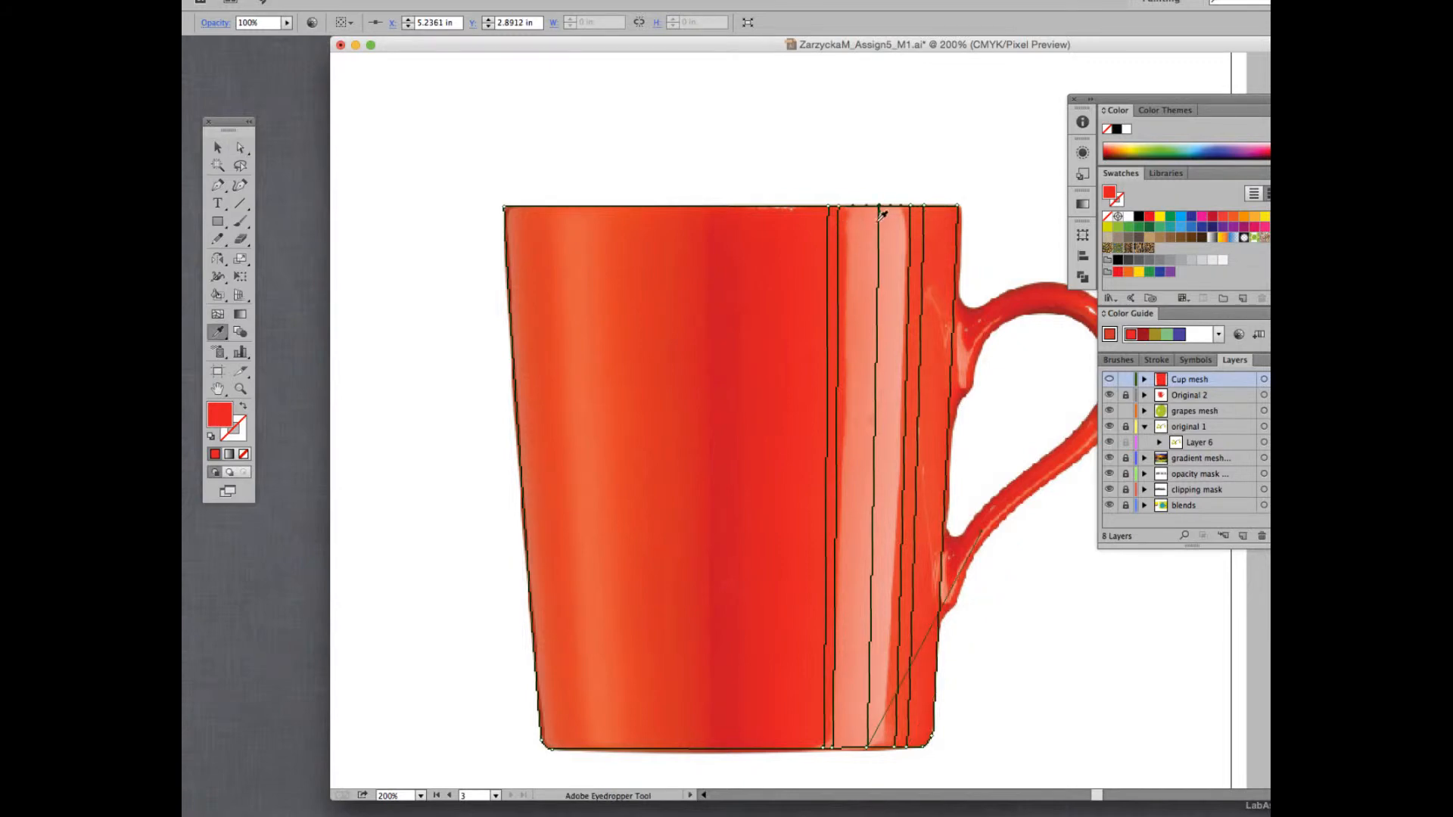
click(877, 219)
Colour the rim mesh point at the highlight's handle-side edge with the red sampled beneath it, and show the Cup mesh layer in preview.
key(a)
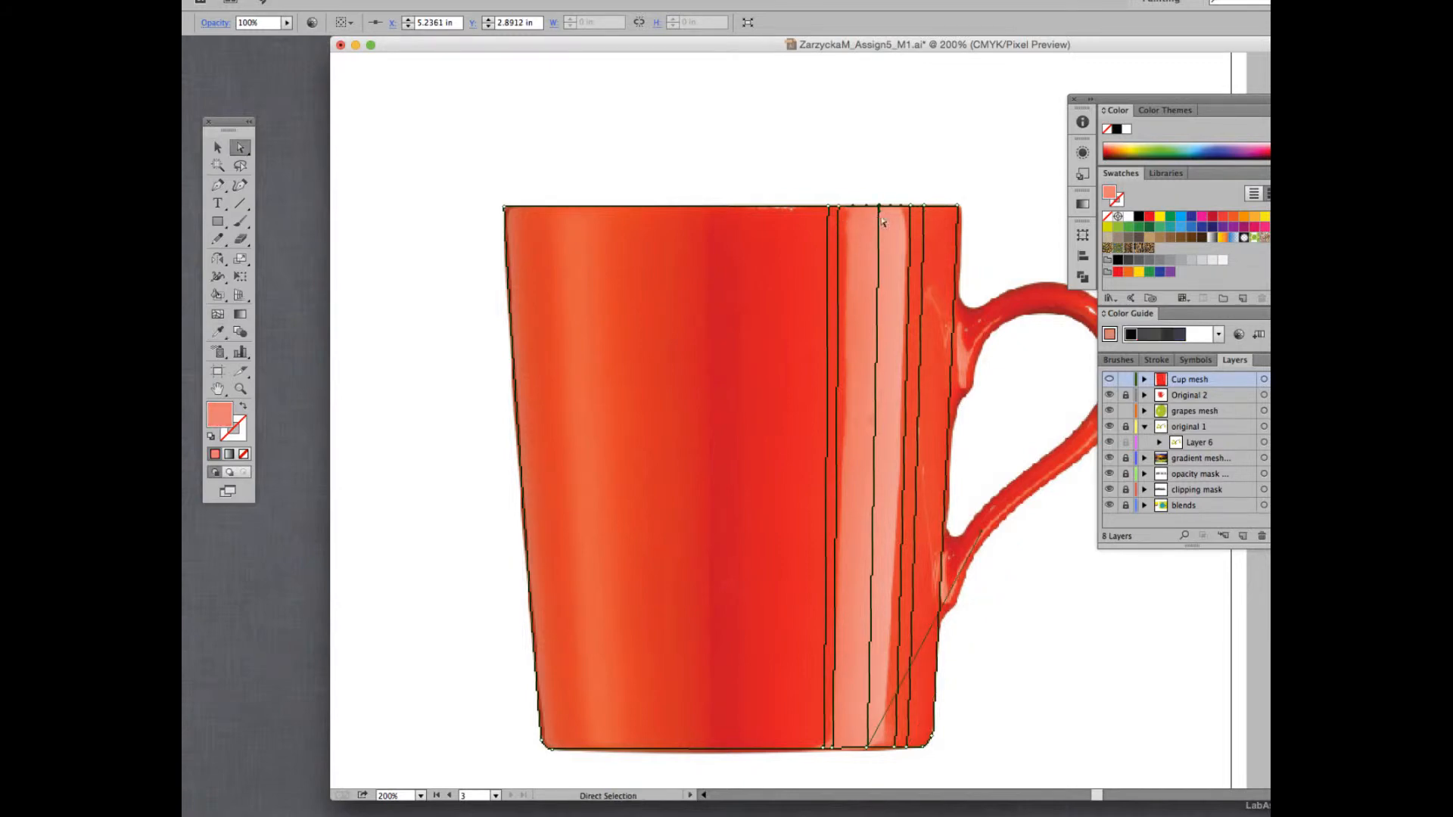
click(912, 203)
key(i)
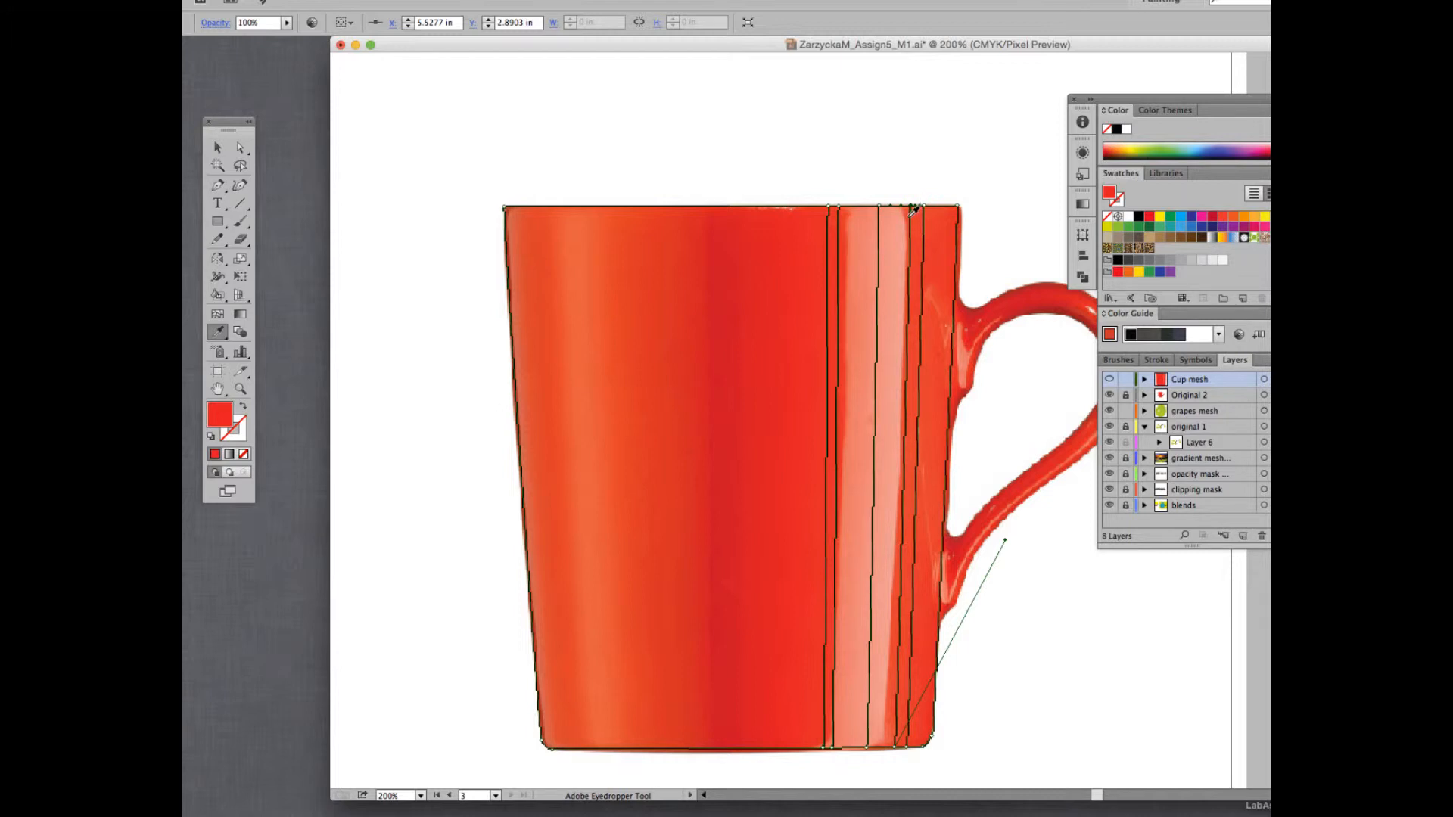
click(909, 216)
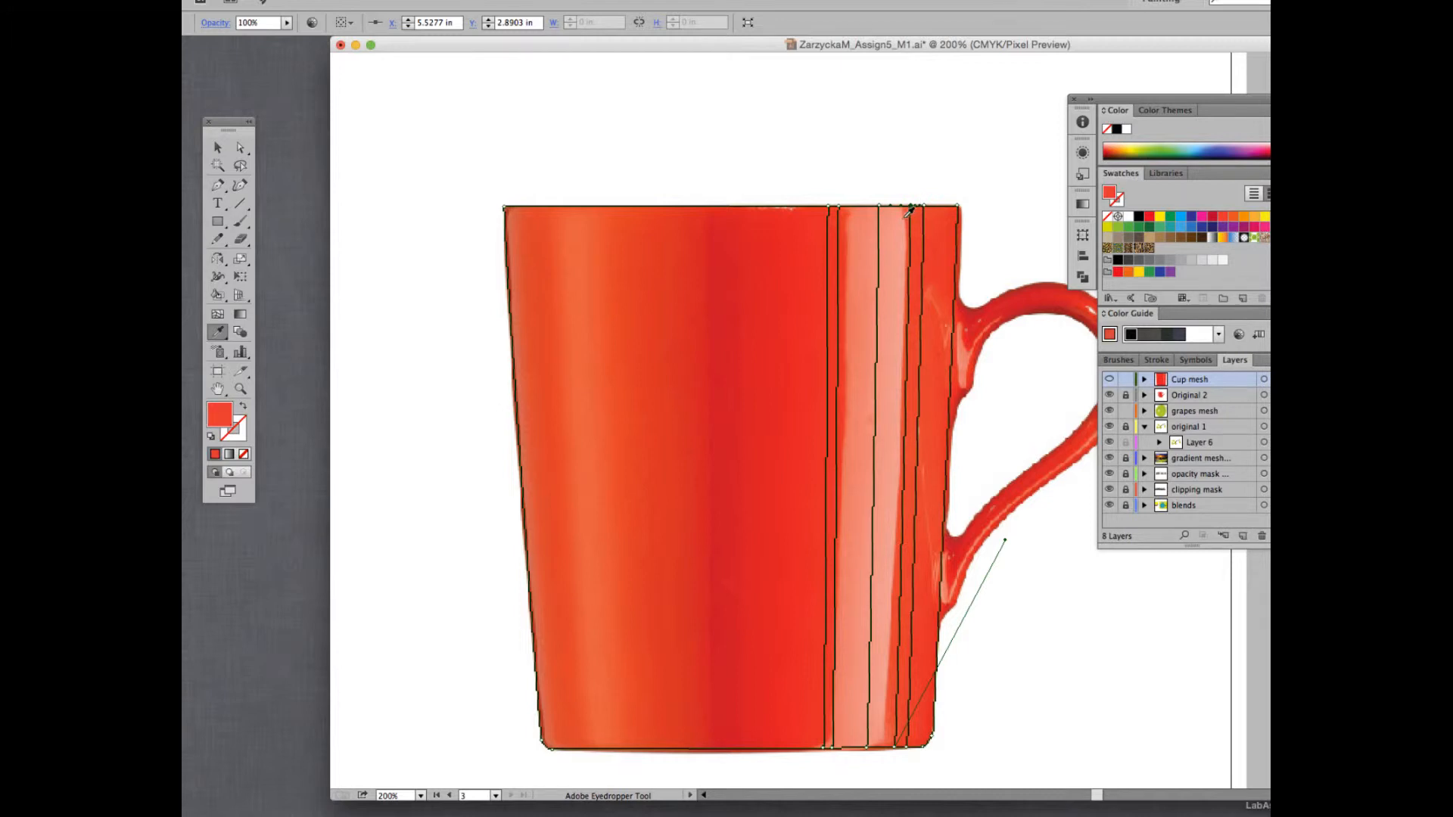
click(1110, 379)
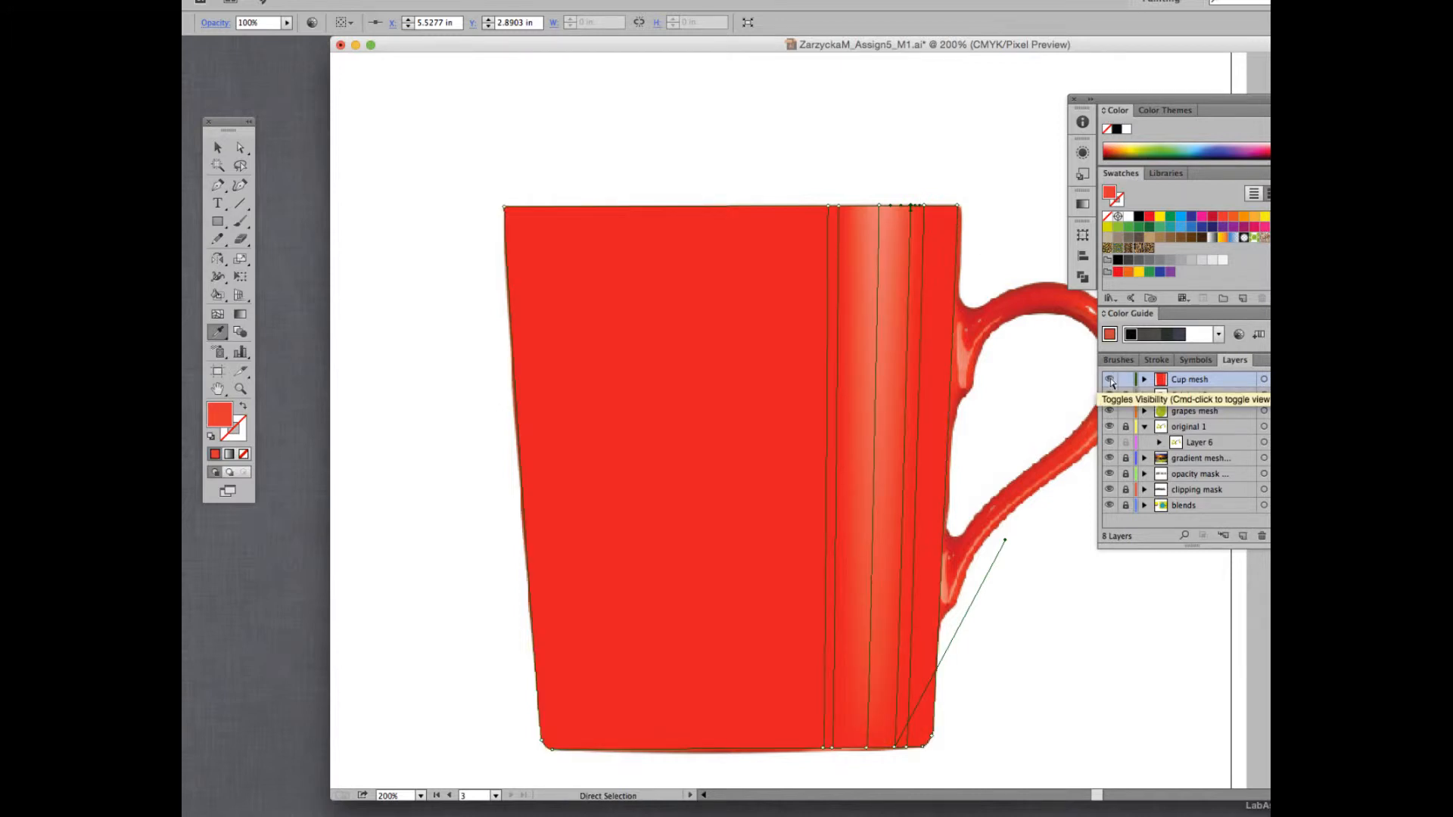
Return the Cup mesh layer to outline view and colour the rim mesh point at the highlight's edge away from the handle with salmon sampled nearby.
click(1110, 379)
key(a)
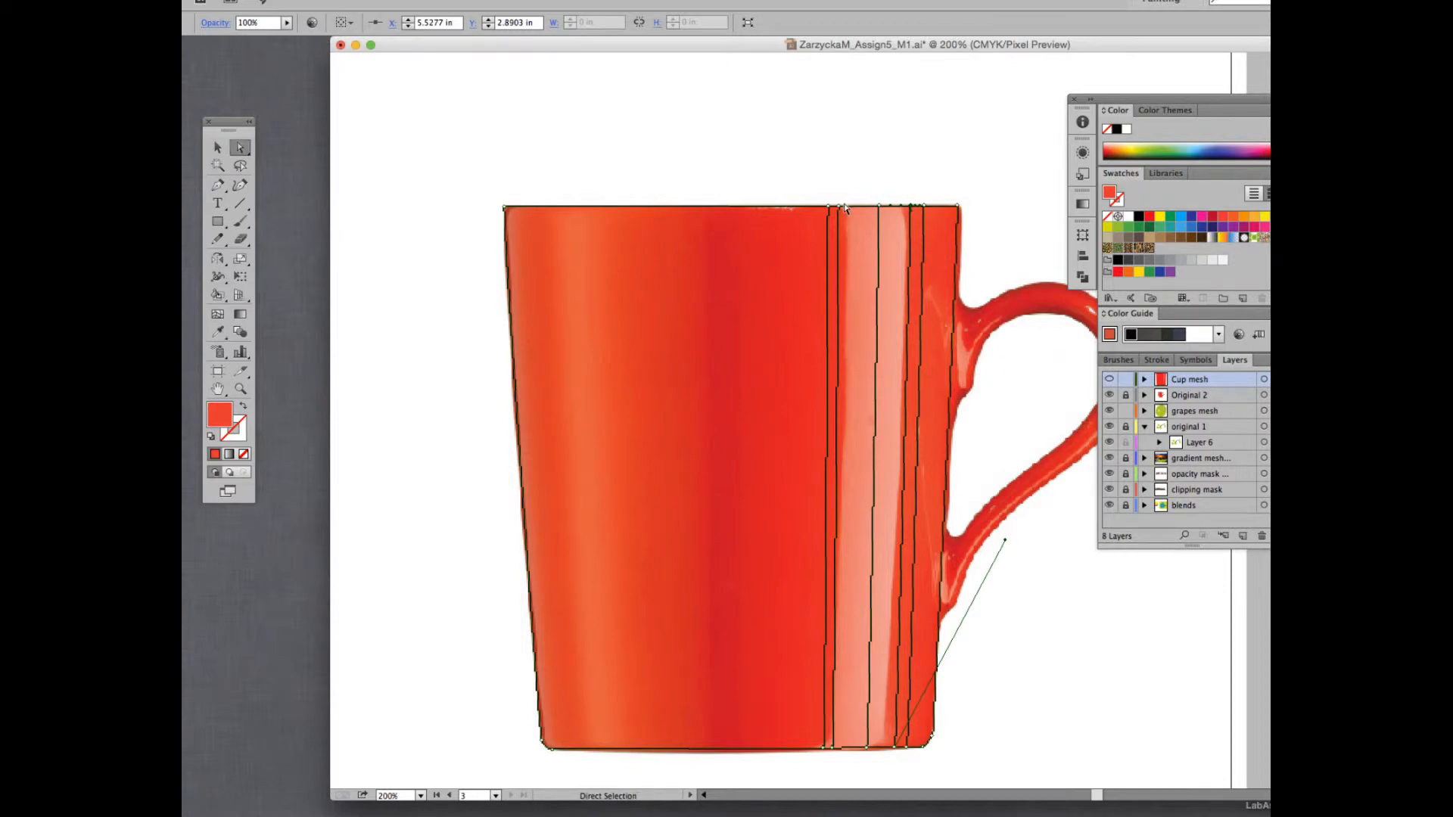
click(845, 209)
key(i)
click(857, 210)
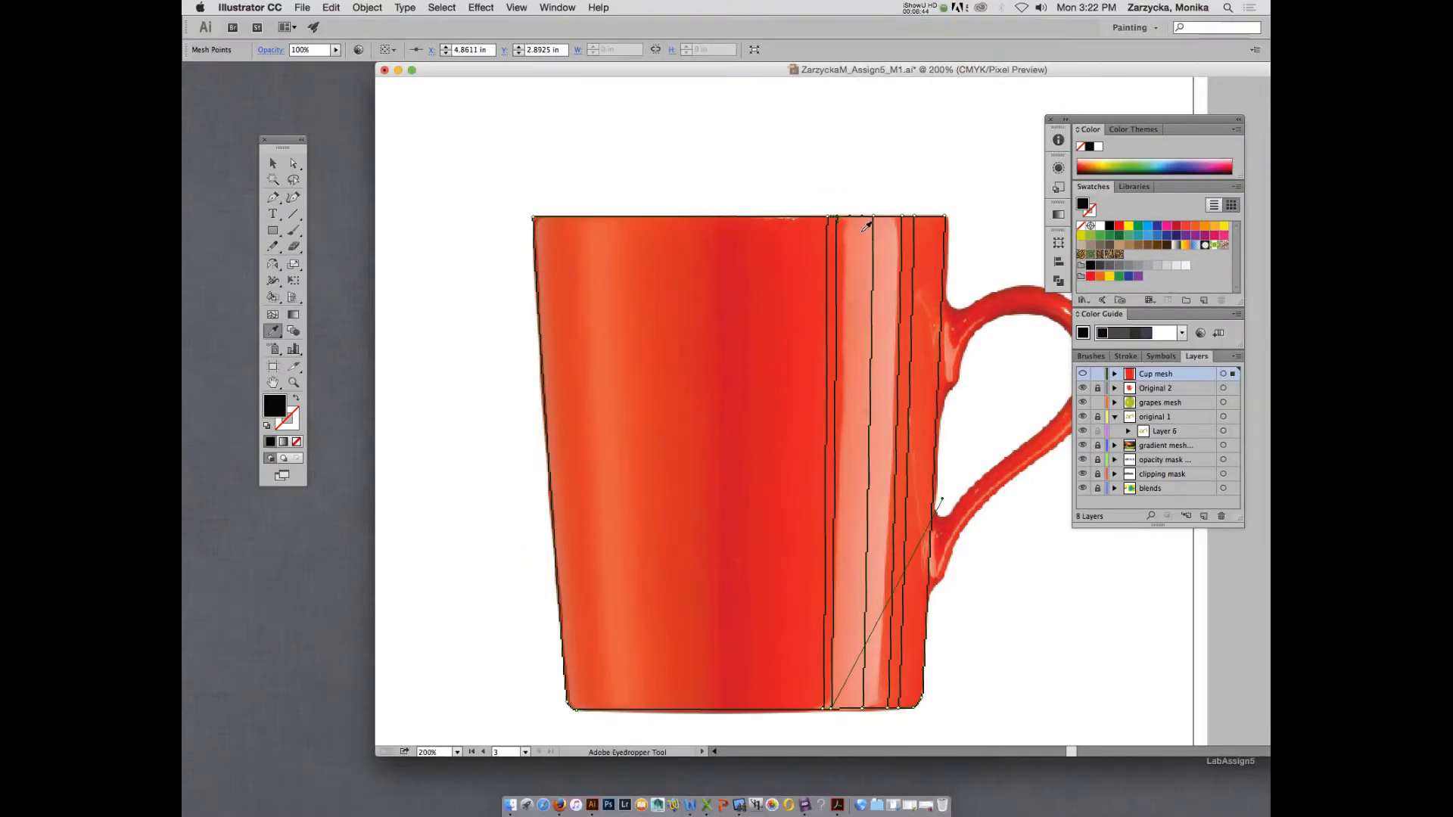
click(850, 225)
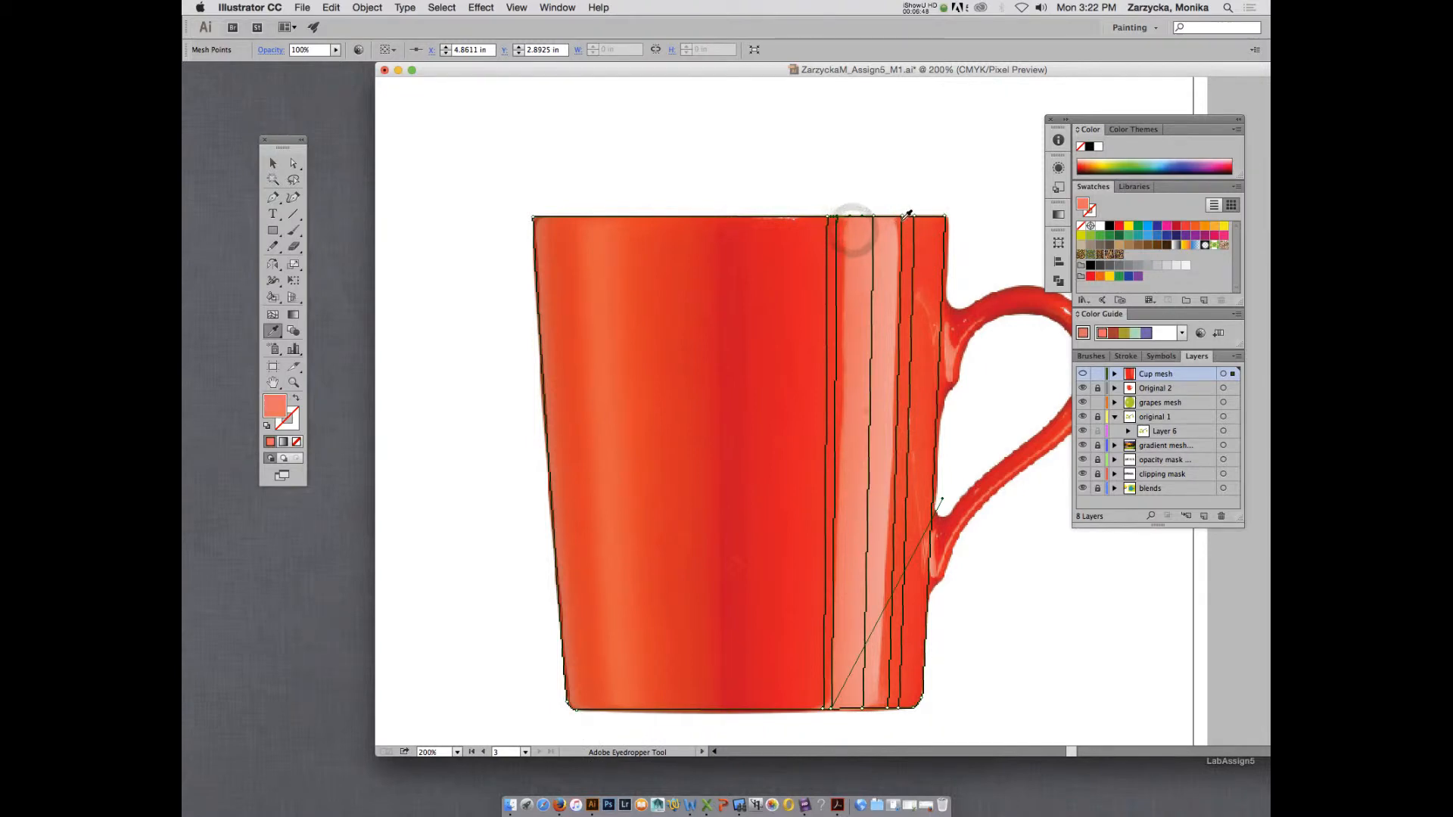
Colour the rim mesh point at the pale highlight's handle-side edge with the light pink sampled from the photo's highlight.
key(a)
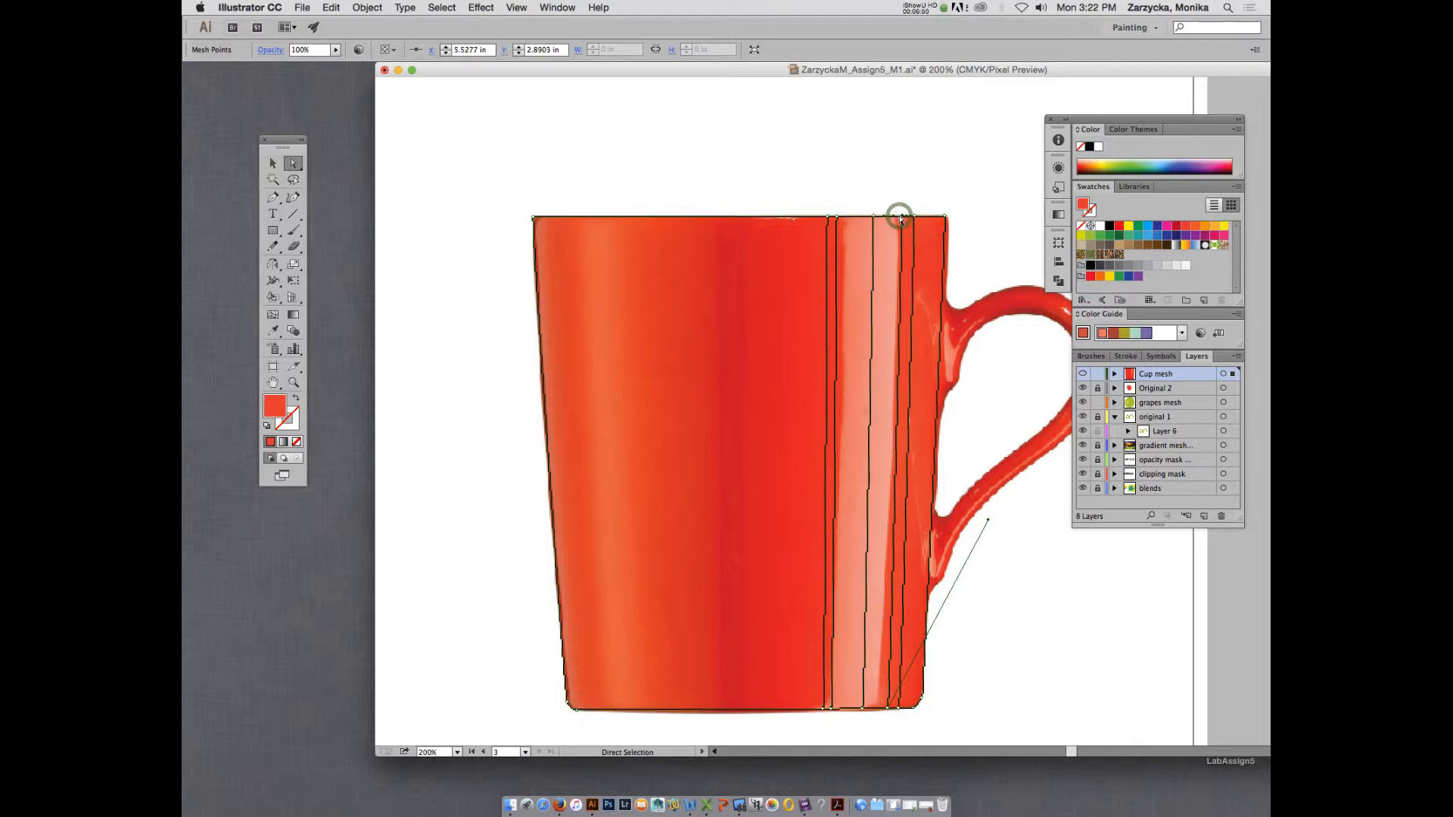
key(i)
click(896, 231)
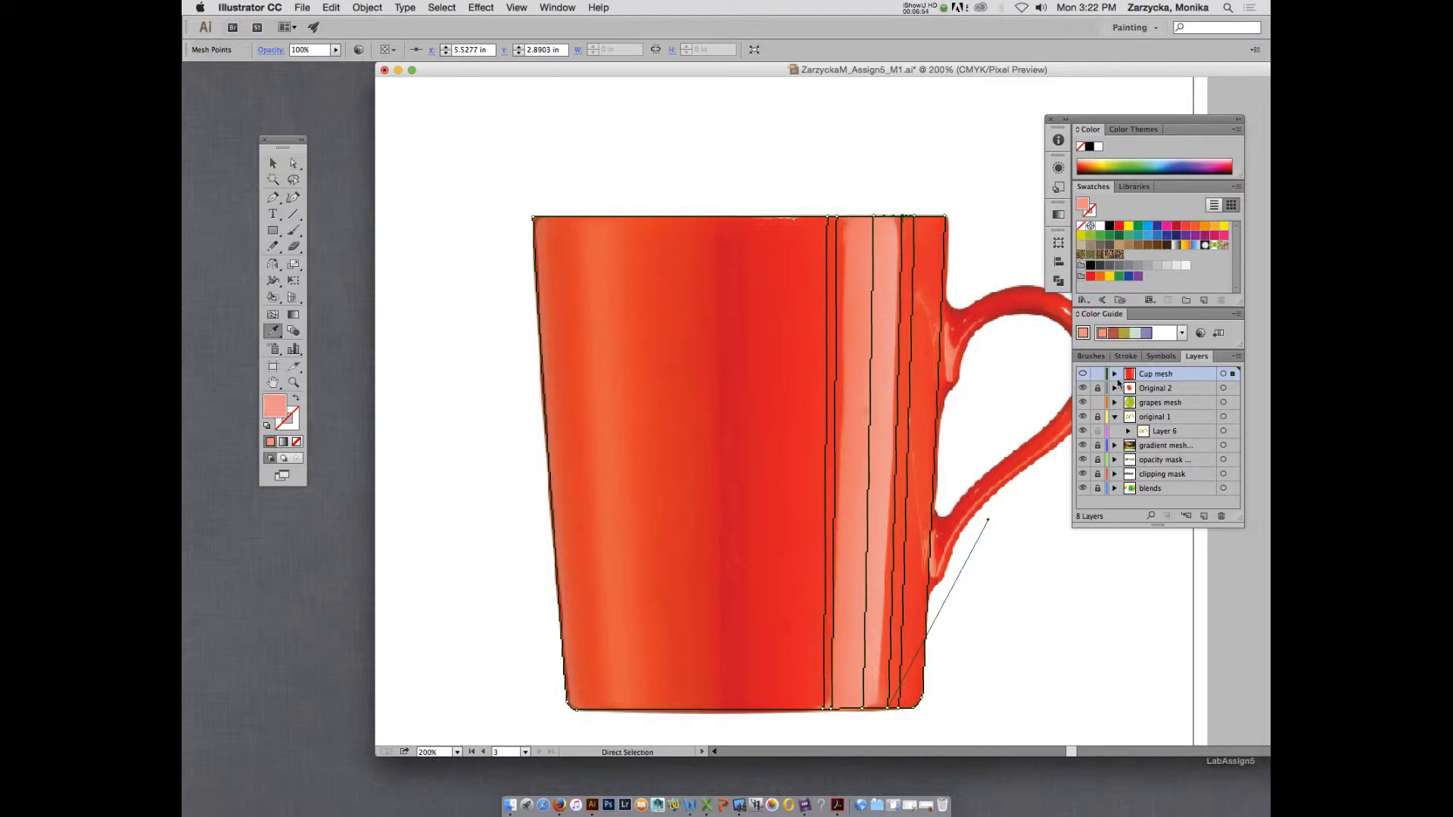
Compare the Cup mesh layer's preview with the photographed mug, ending in outline view.
click(1083, 374)
click(1083, 375)
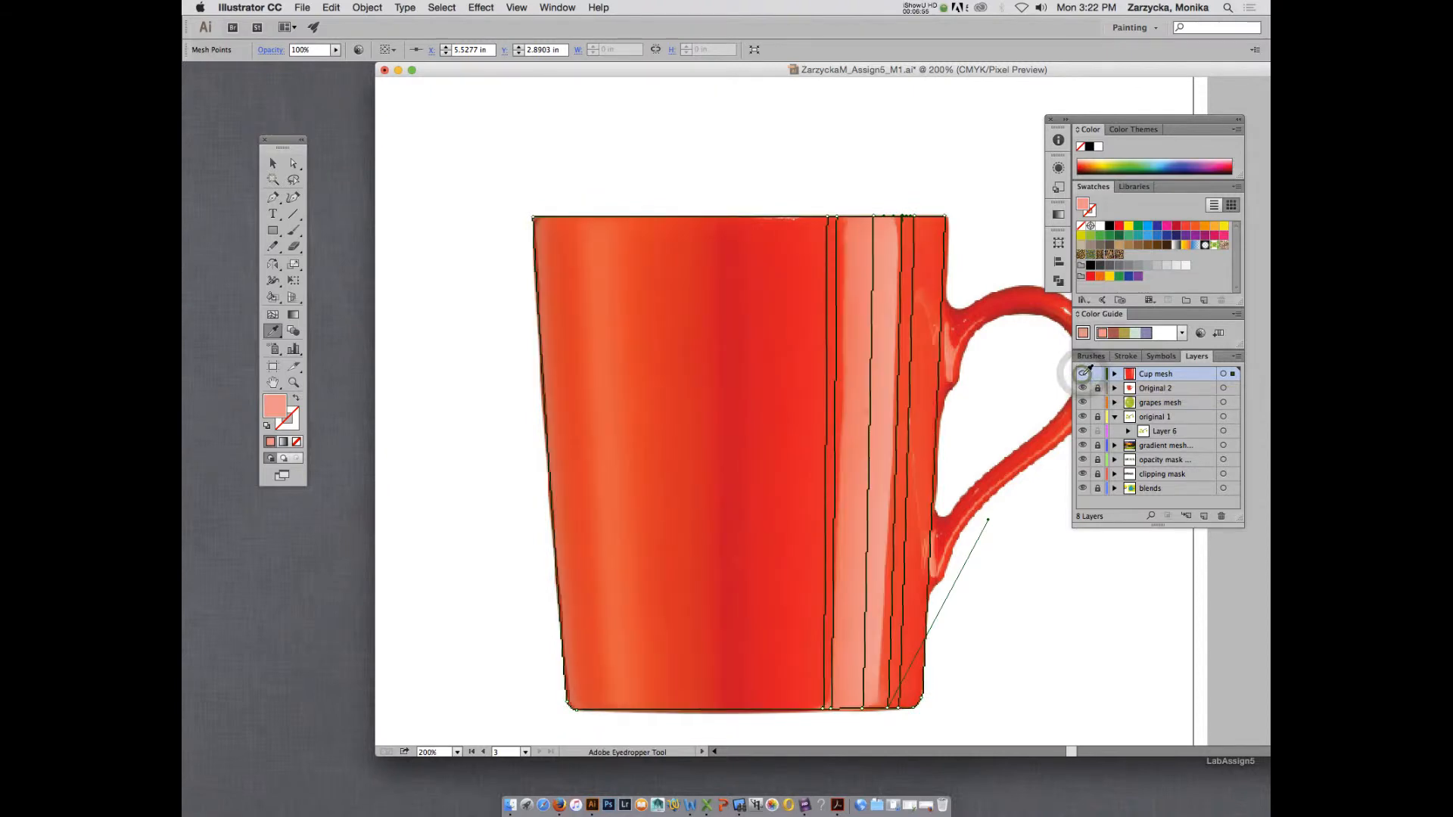
click(1083, 375)
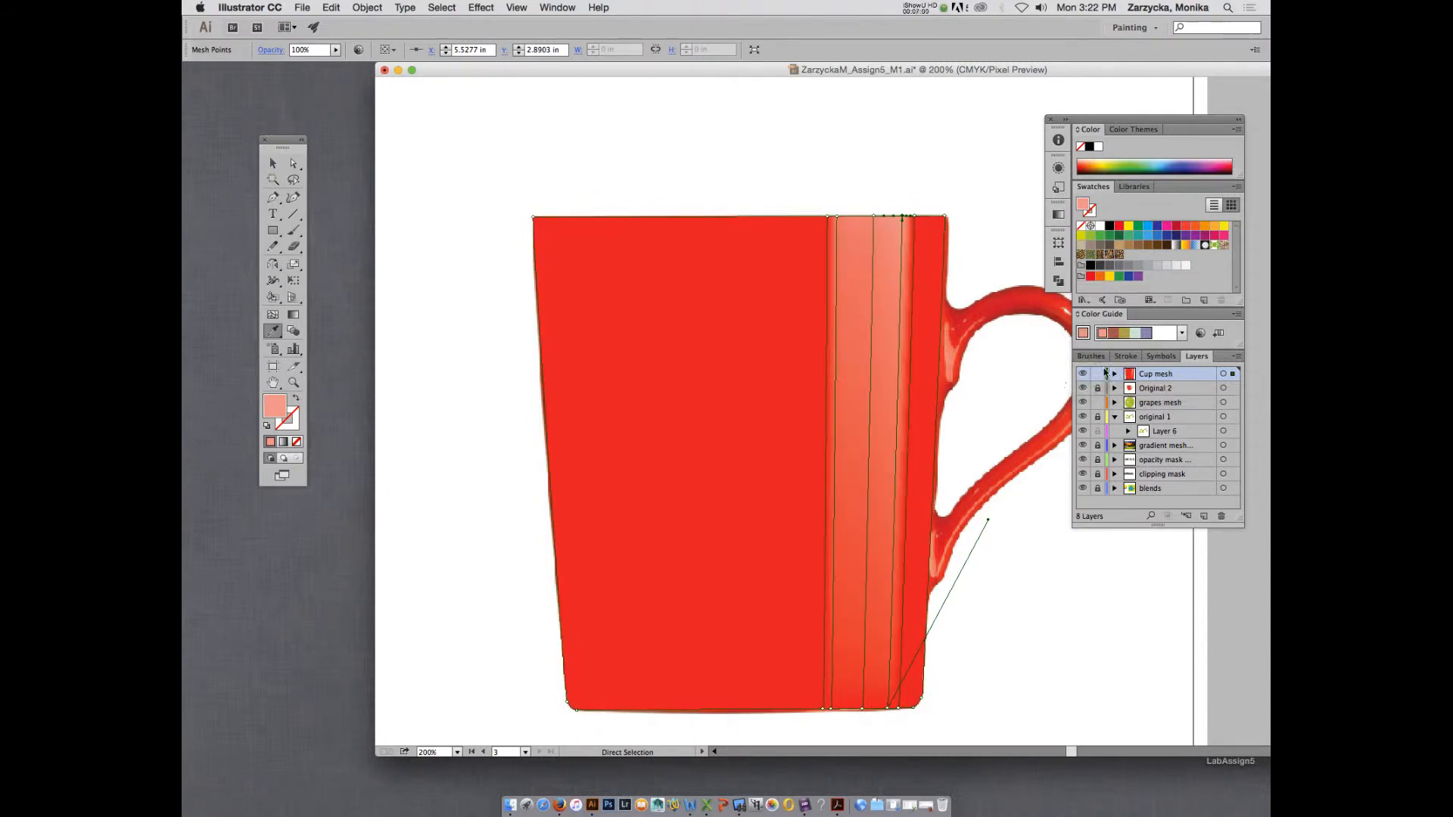
super+click(1083, 373)
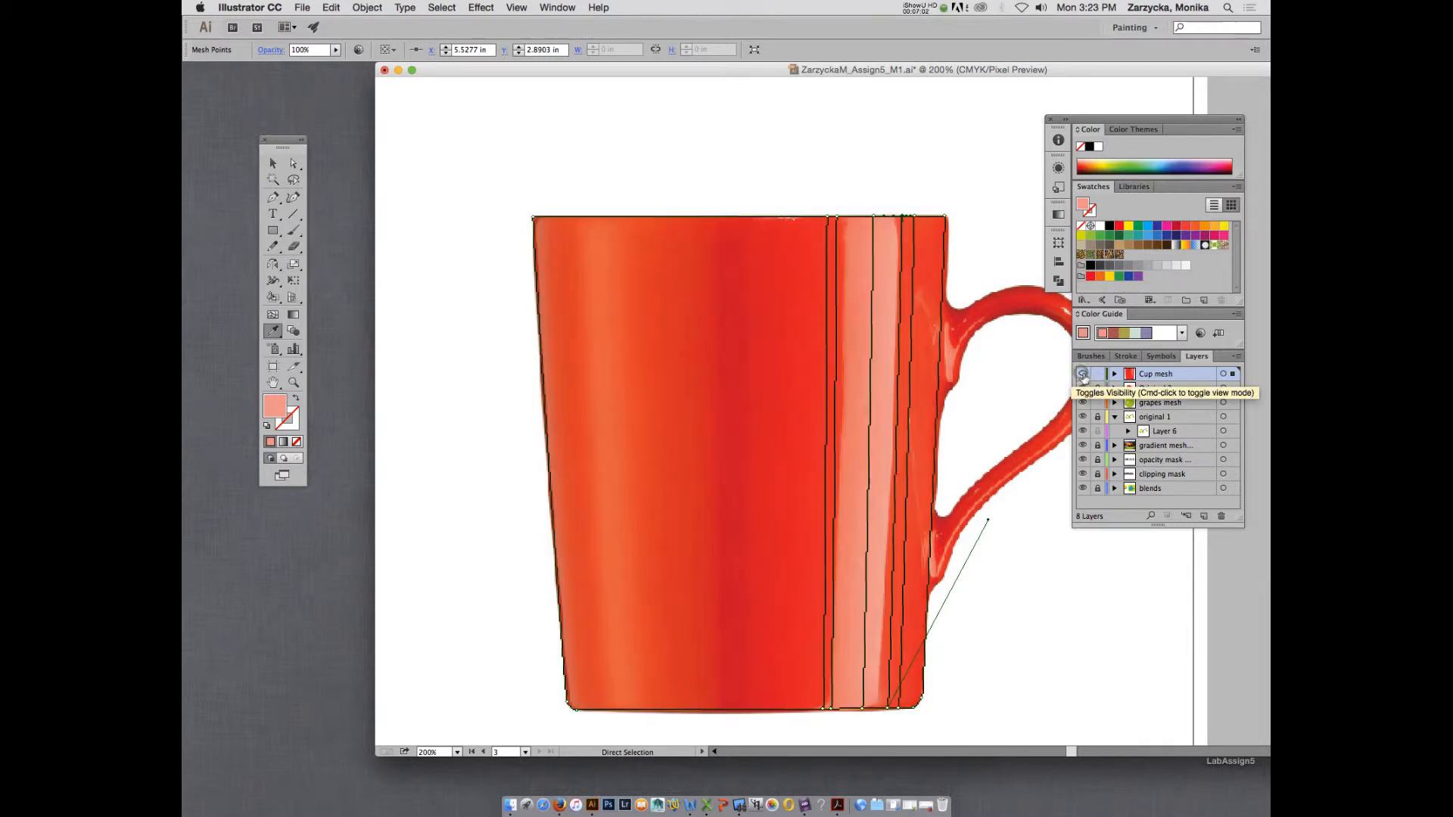
super+click(1084, 374)
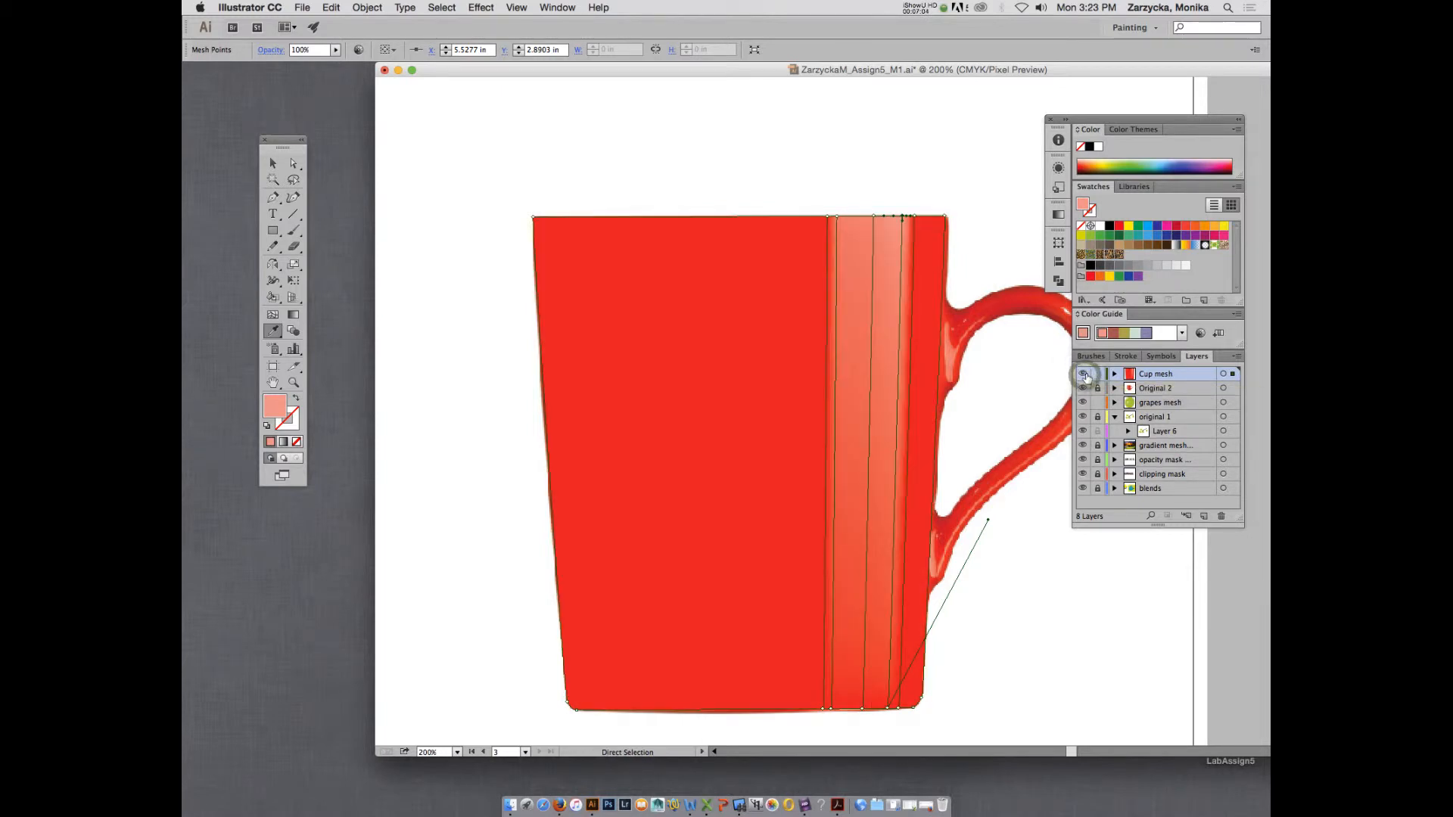
super+click(1084, 375)
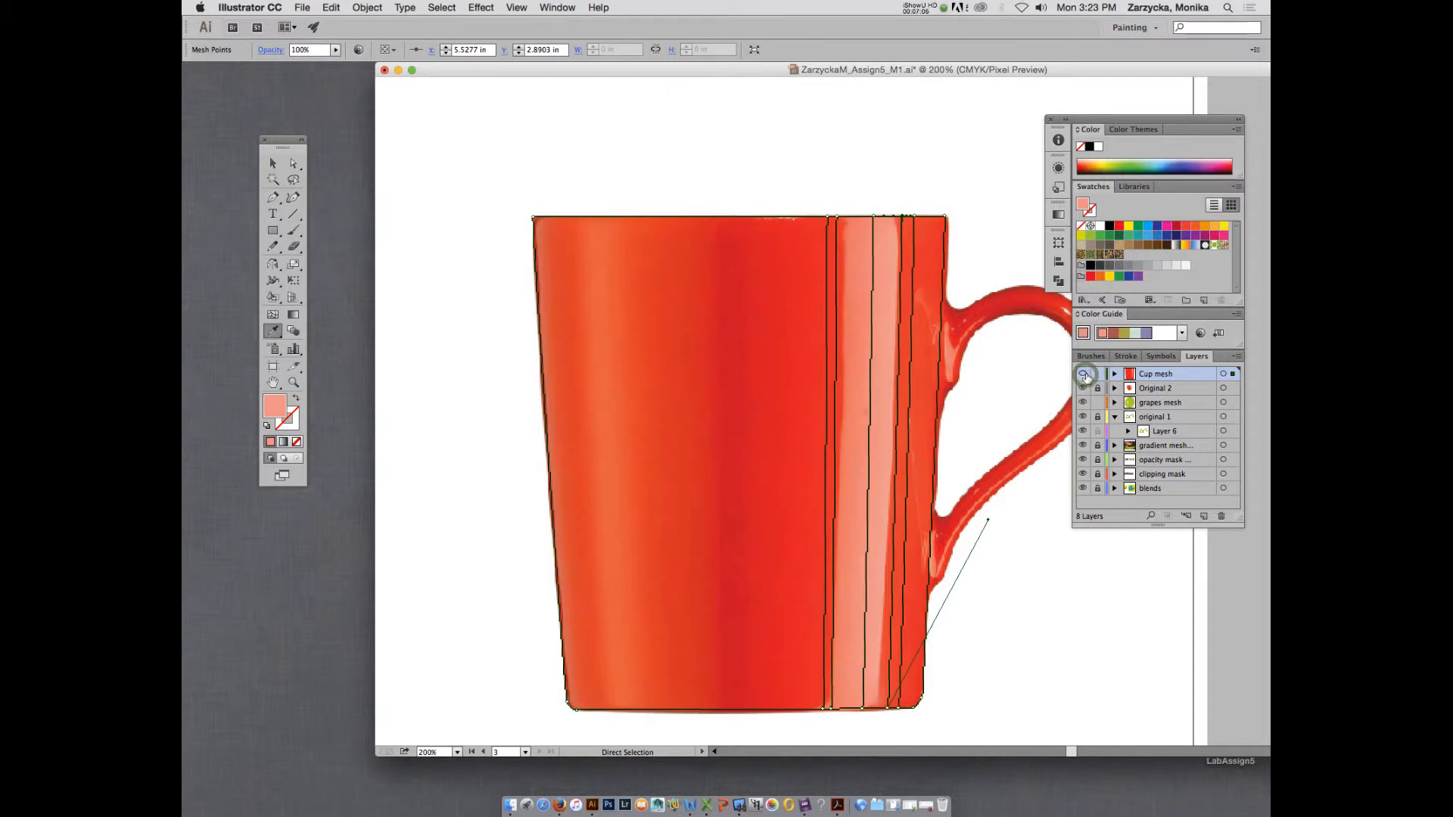
super+click(1084, 375)
super+click(1084, 375)
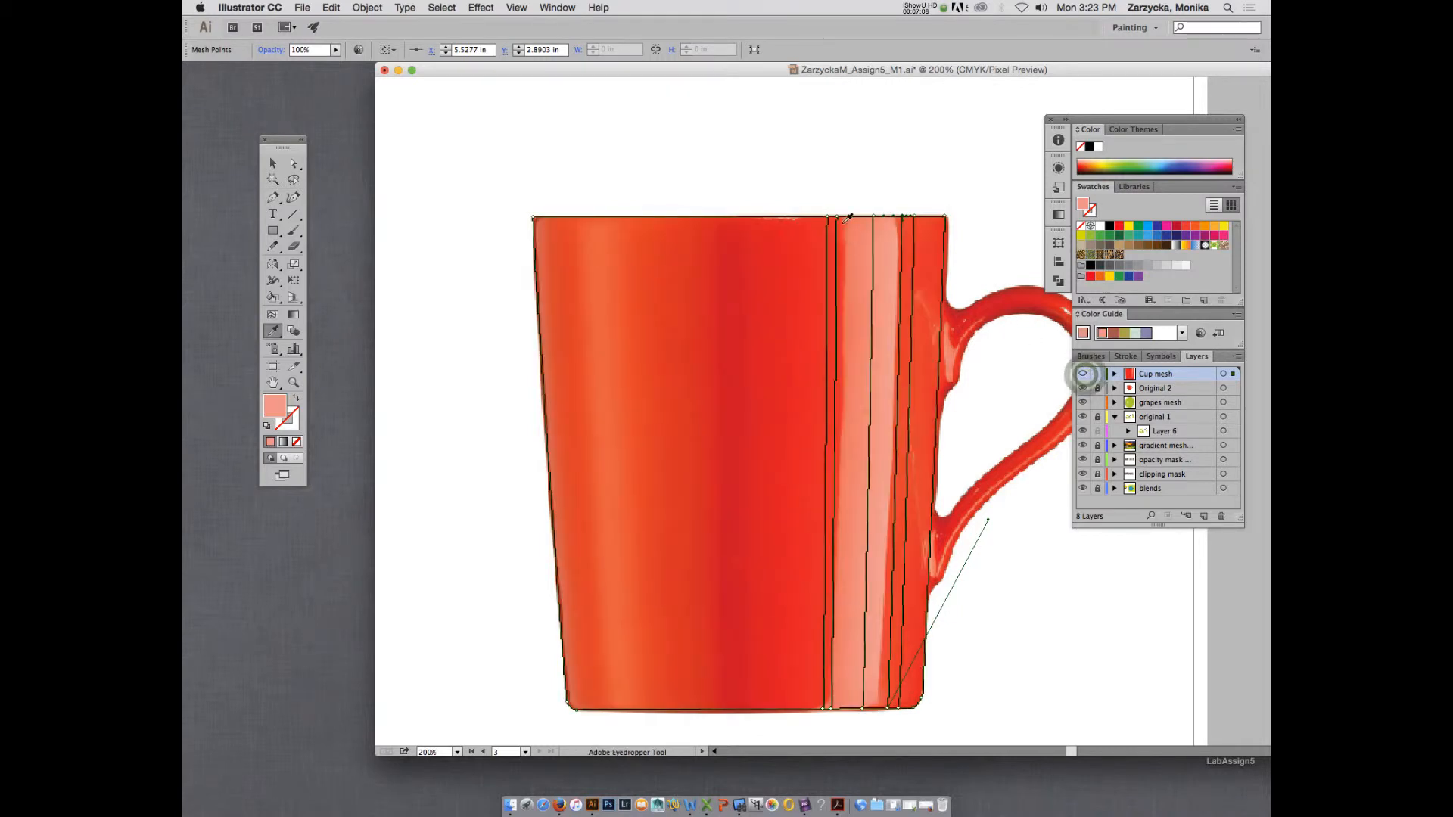
Delete the two inner mesh lines nearest the pale highlight's edges, keeping the centre line and the outer two.
key(a)
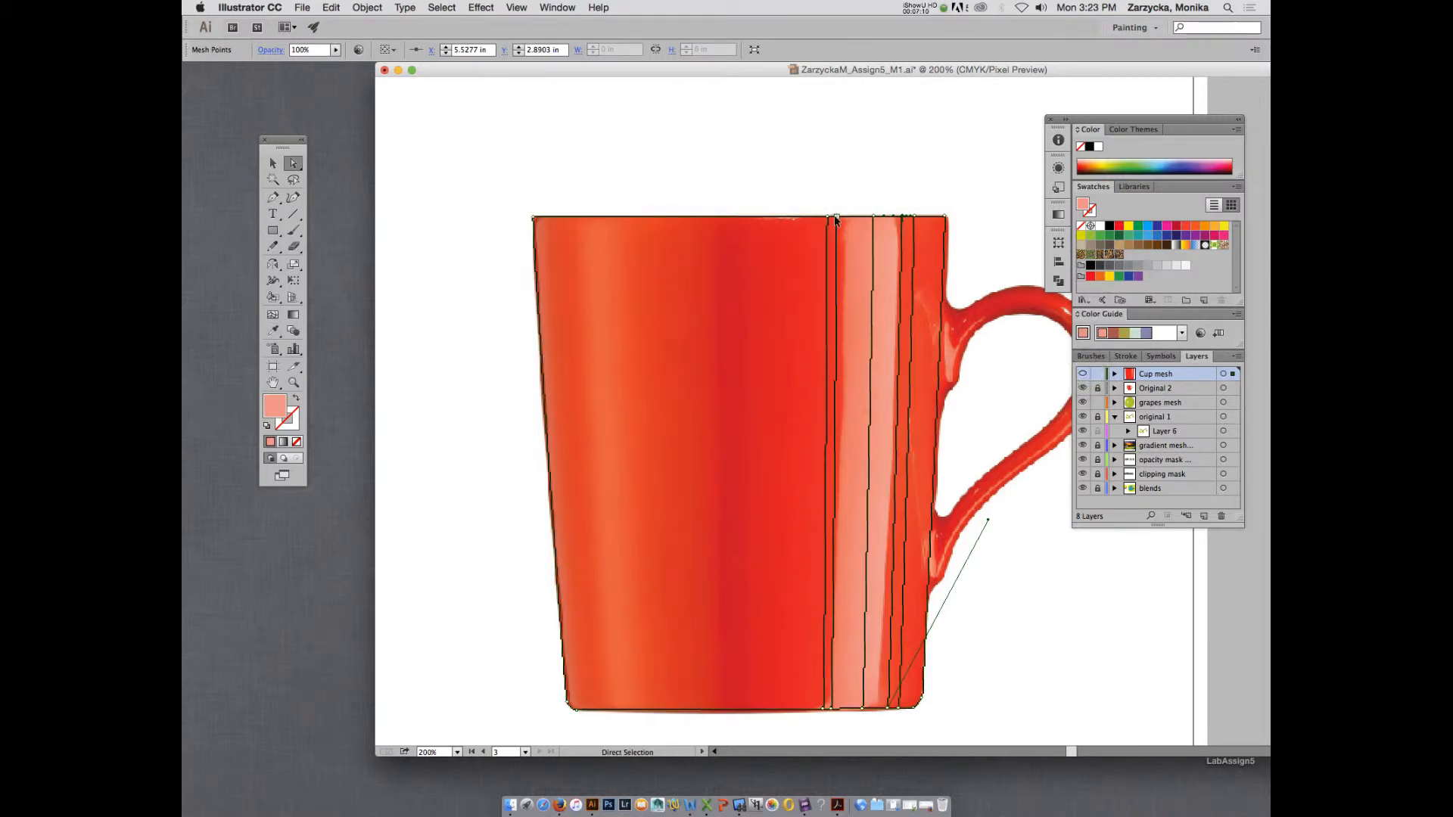
click(835, 217)
key(Delete)
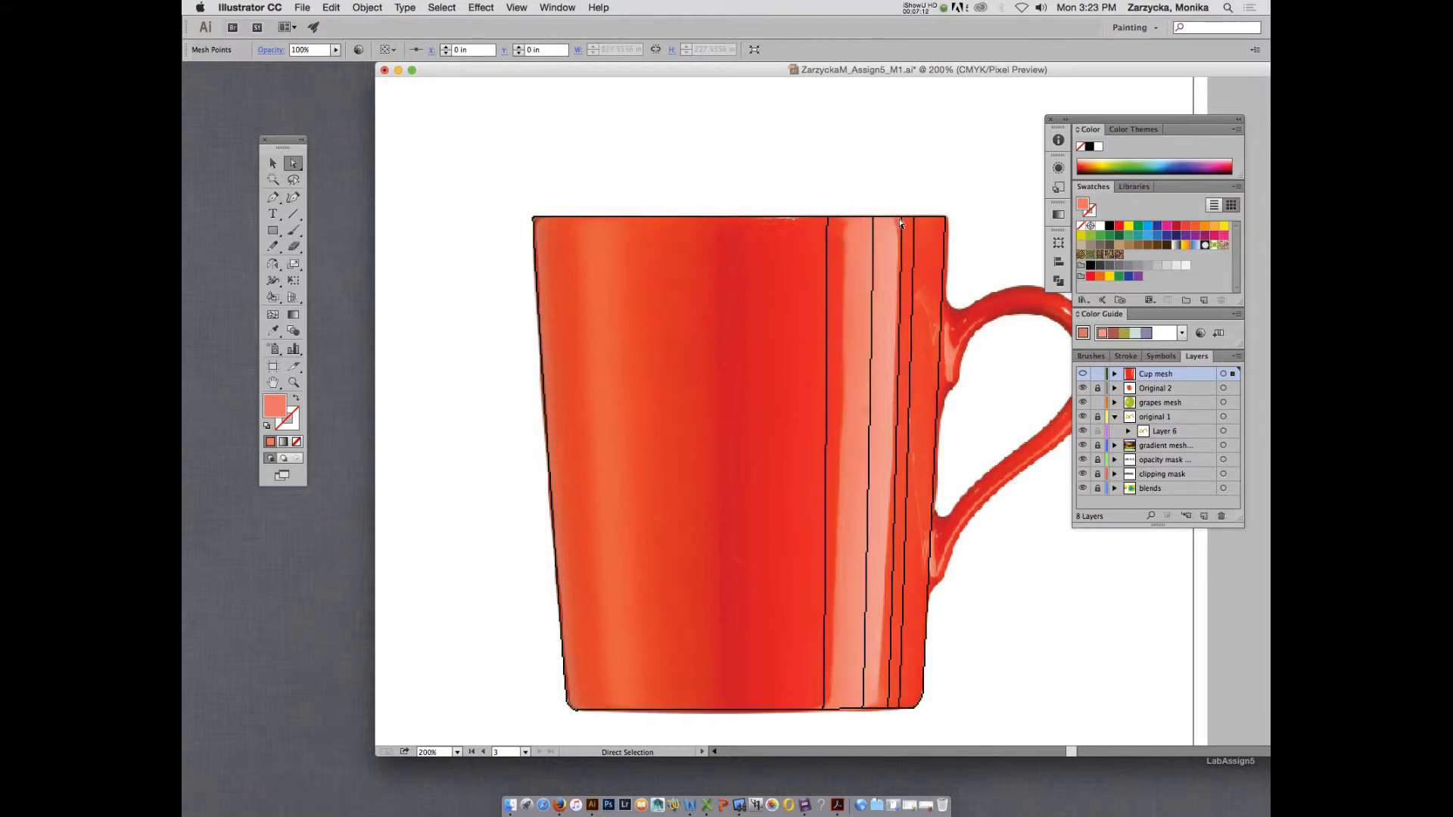
click(902, 218)
key(Delete)
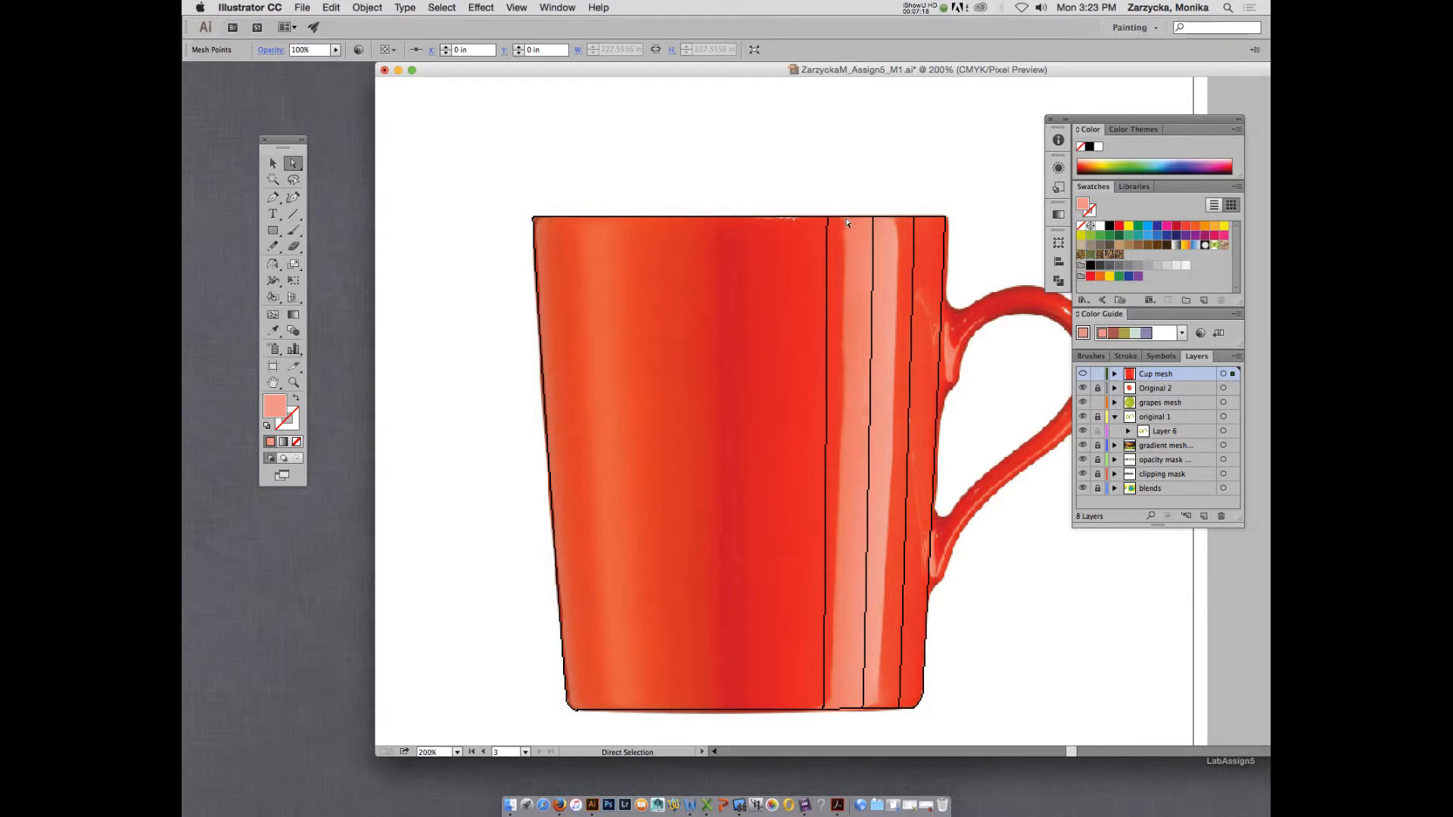
Add a pink vertical mesh line just inside each edge of the pale highlight and check the Cup mesh layer in preview.
key(u)
click(850, 218)
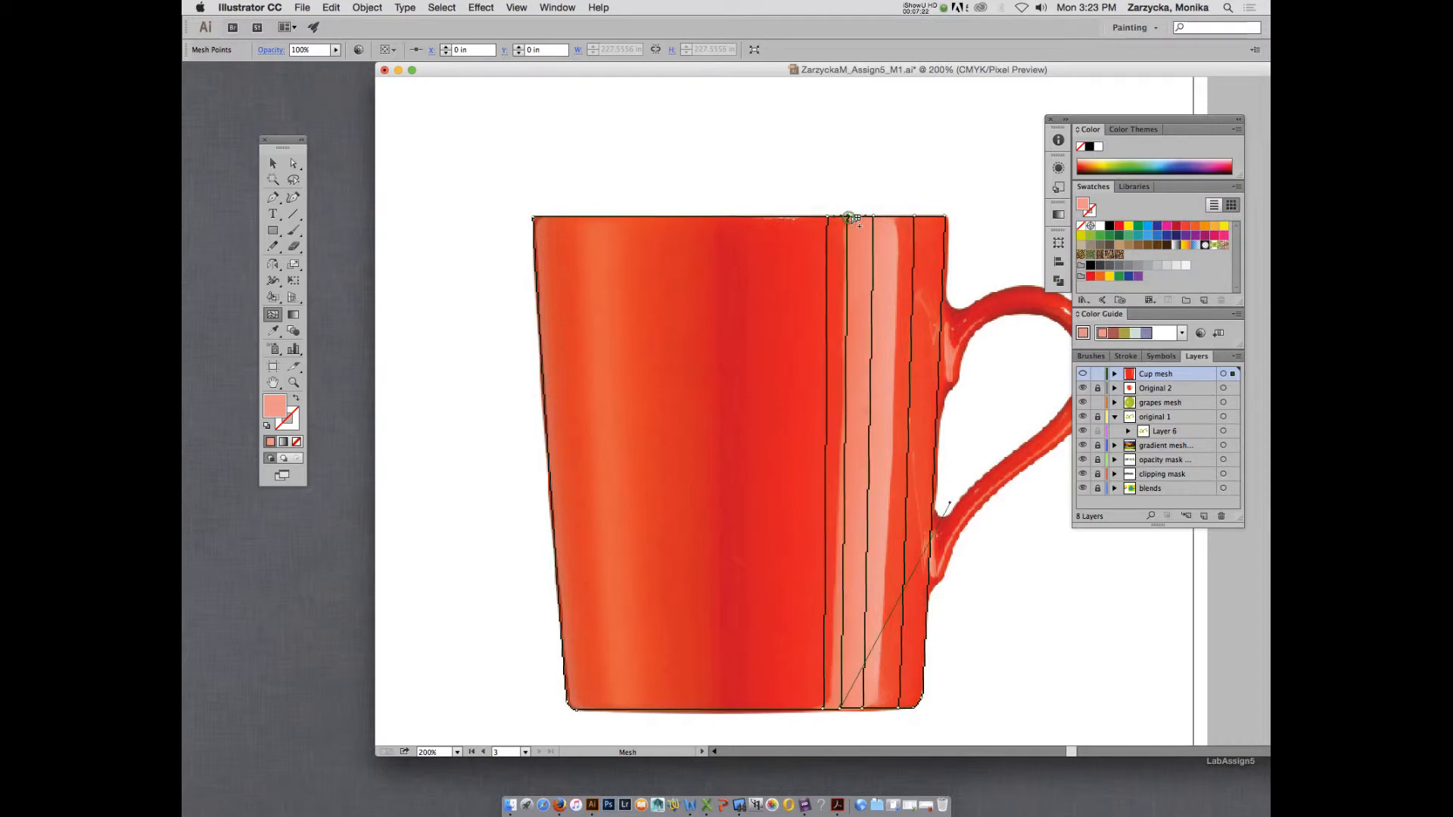
key(super+z)
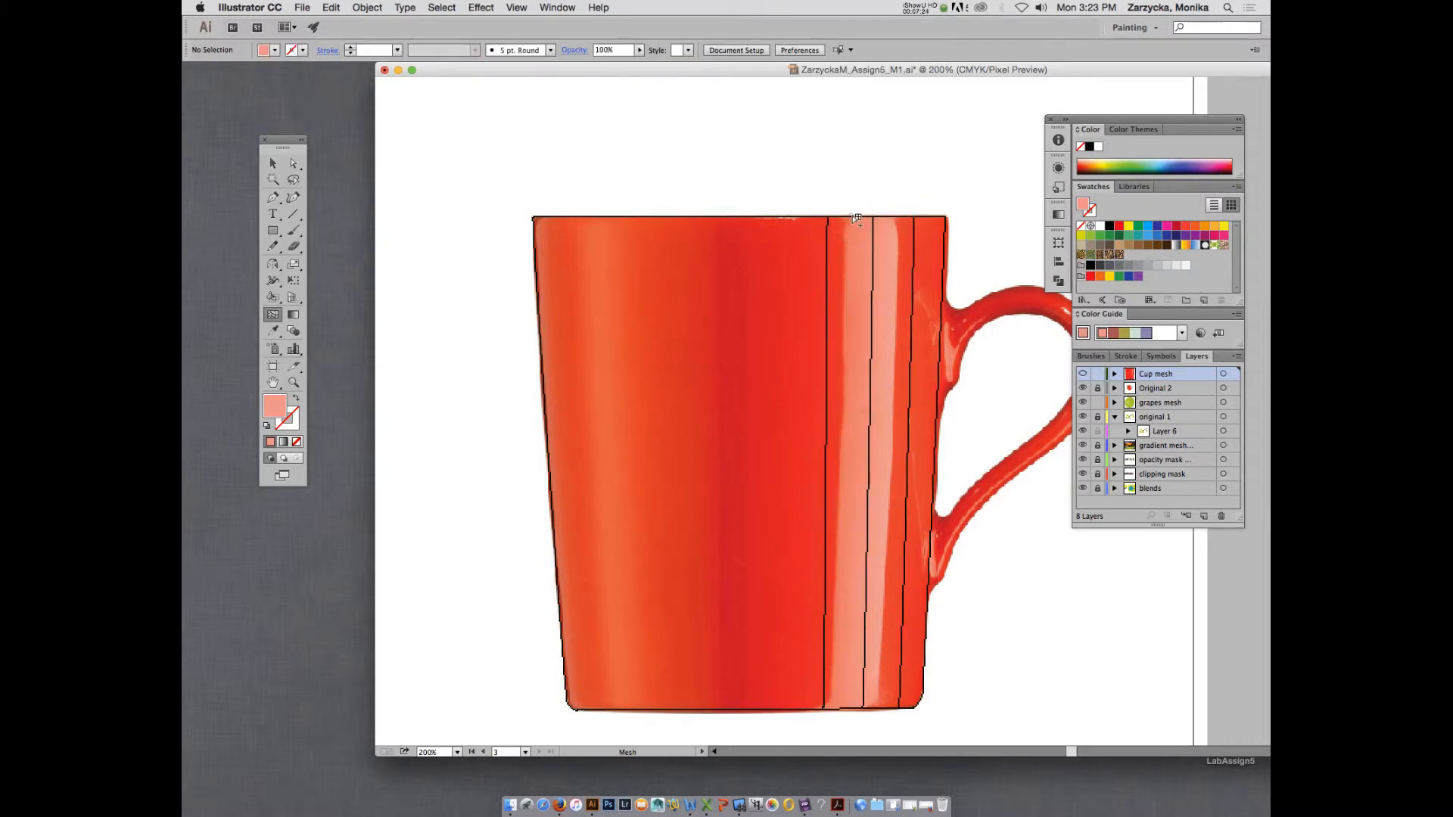
click(850, 218)
click(898, 219)
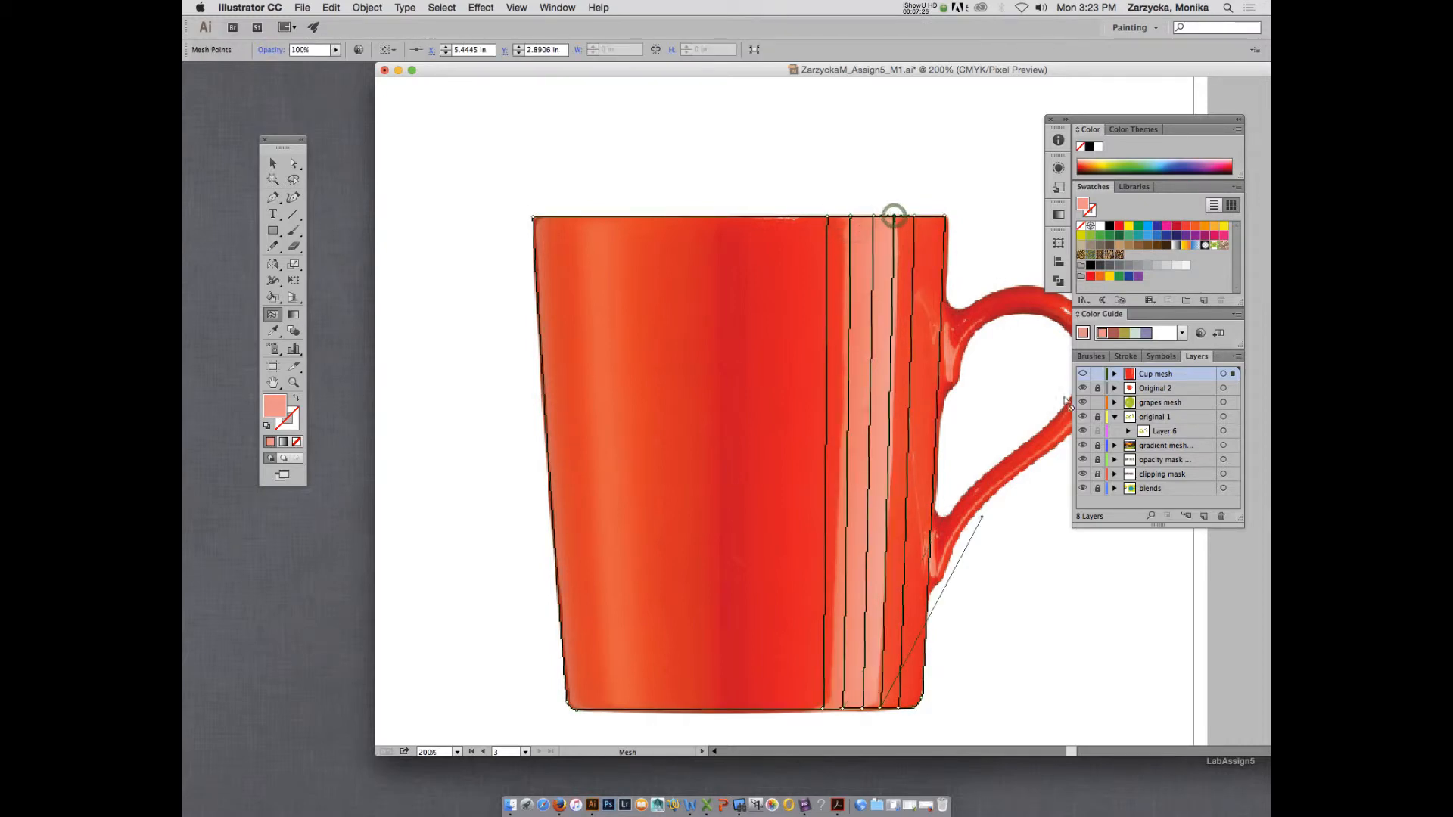
super+click(1083, 373)
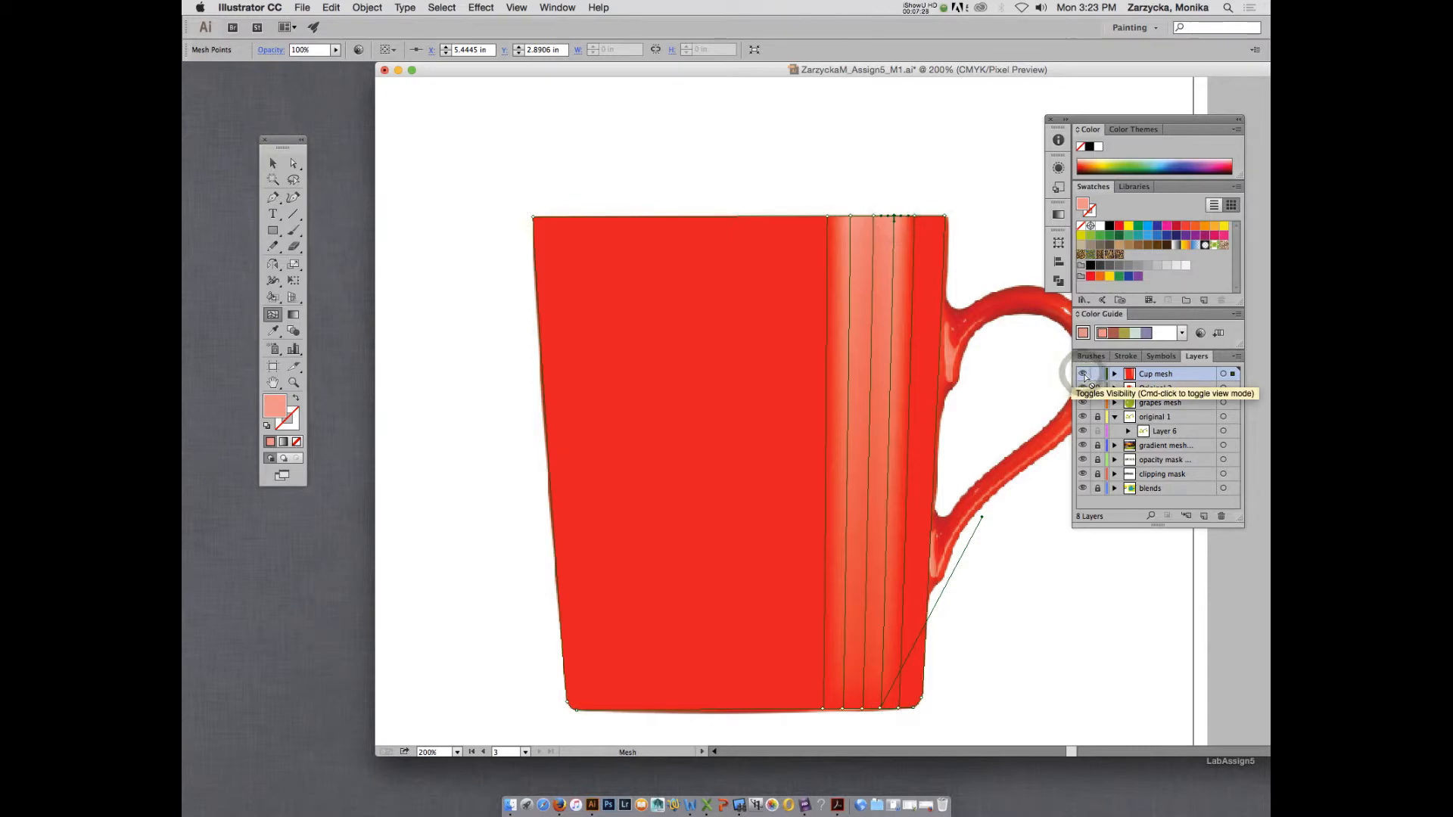
super+click(1083, 374)
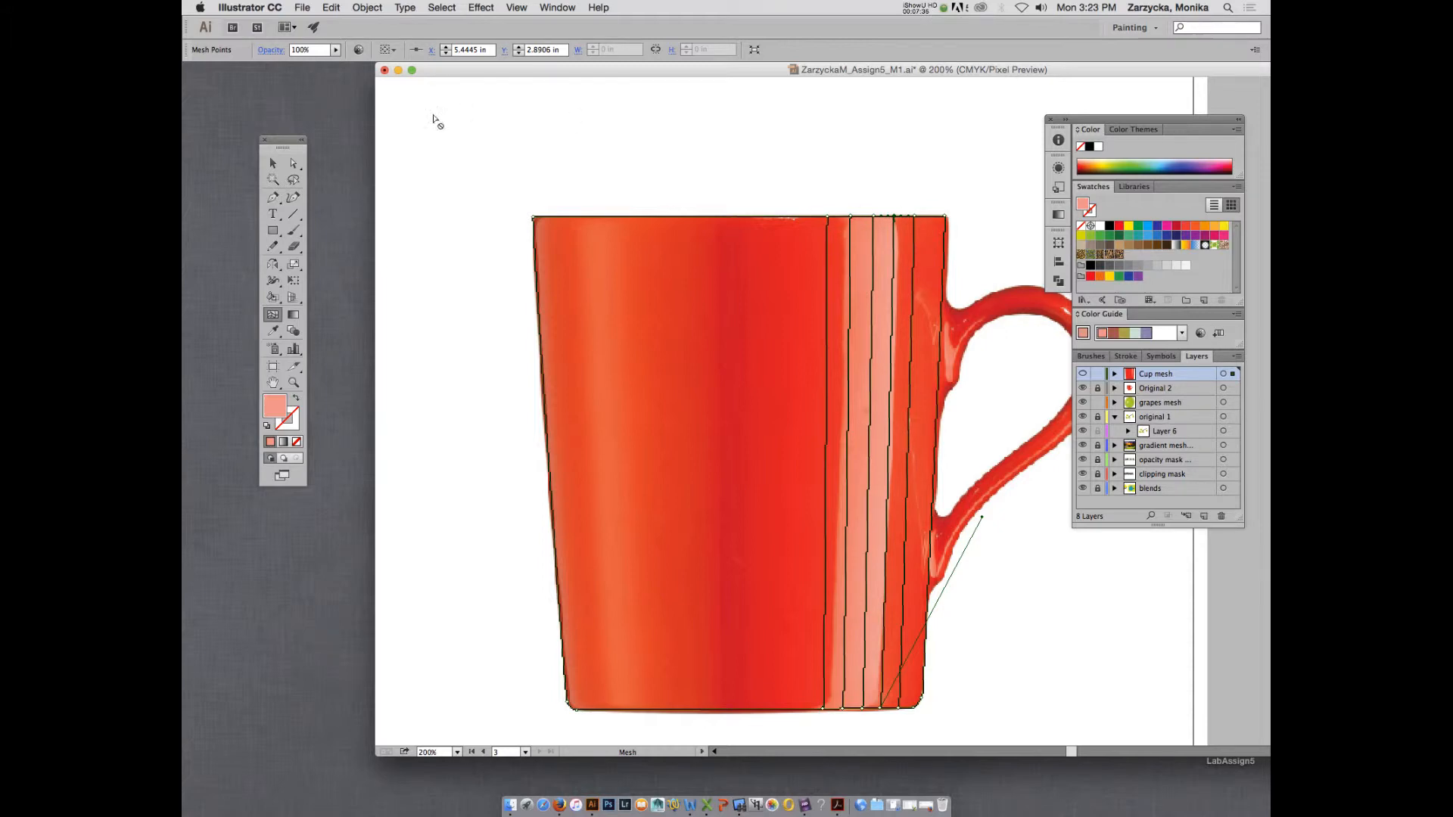
Delete the two outermost red mesh lines on either side of the pale highlight.
click(294, 164)
click(828, 218)
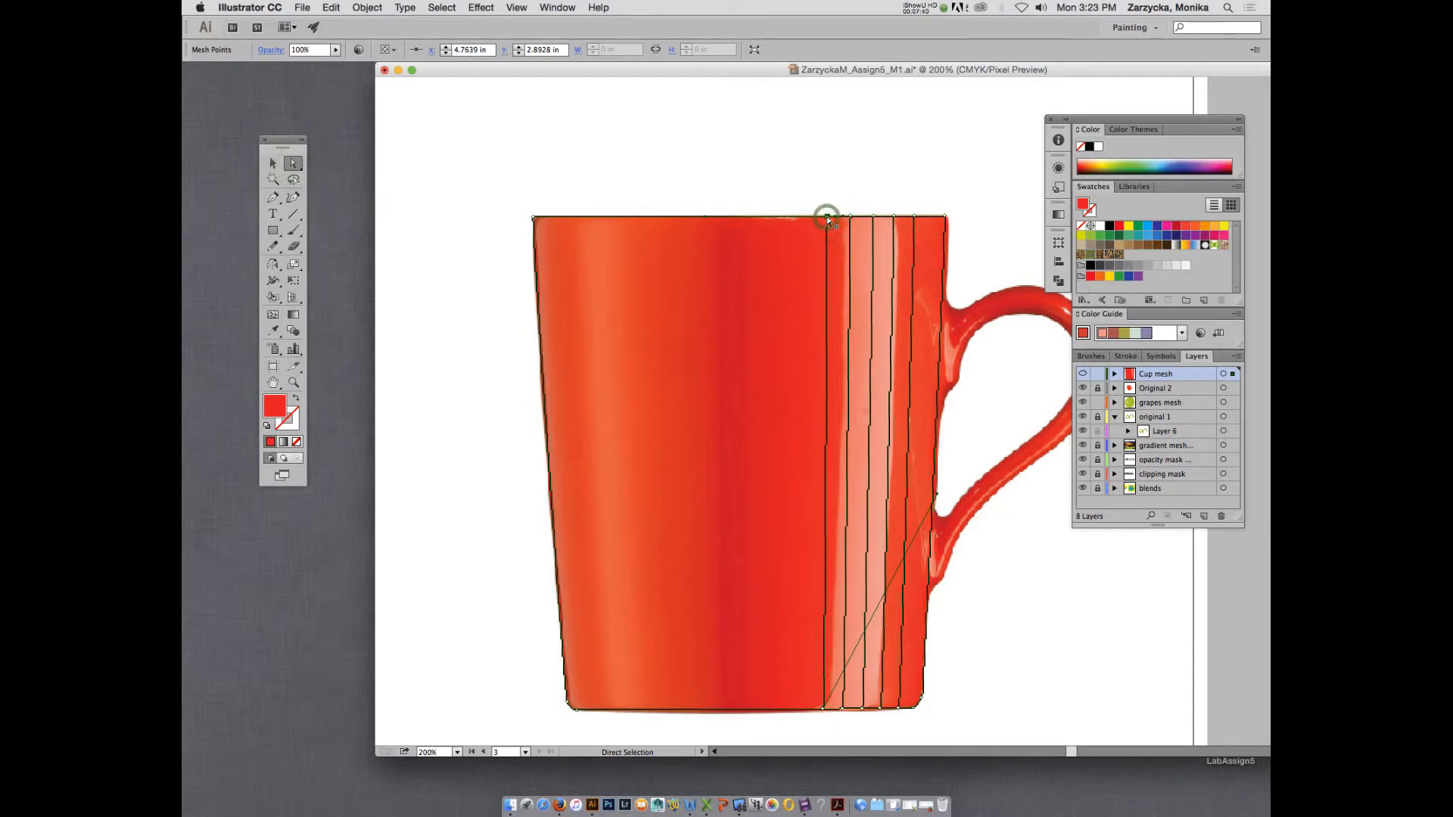
key(Delete)
click(910, 218)
key(Delete)
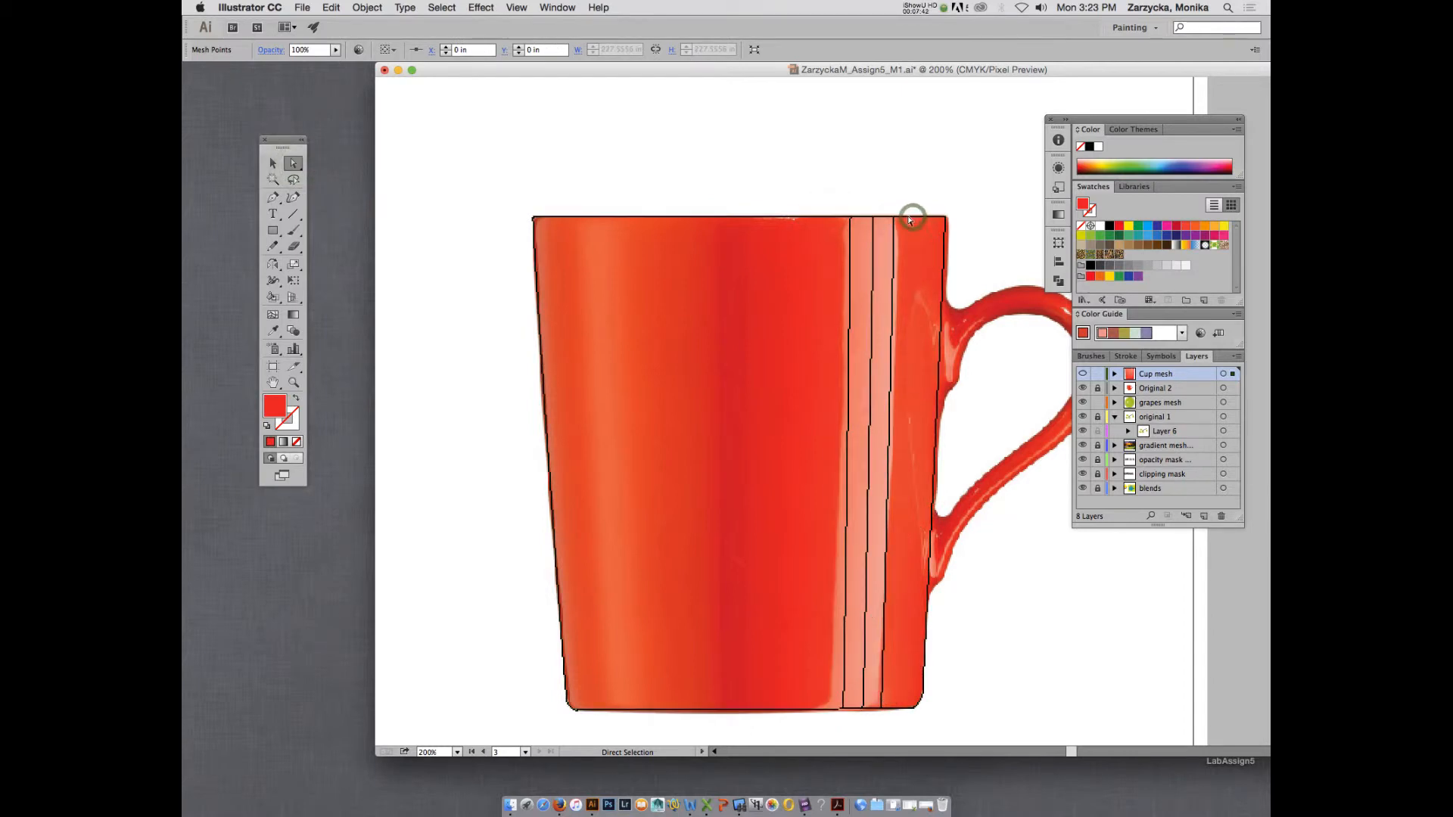
Add a red vertical mesh line just outside each edge of the pale highlight and check the Cup mesh layer in preview.
click(273, 314)
click(838, 218)
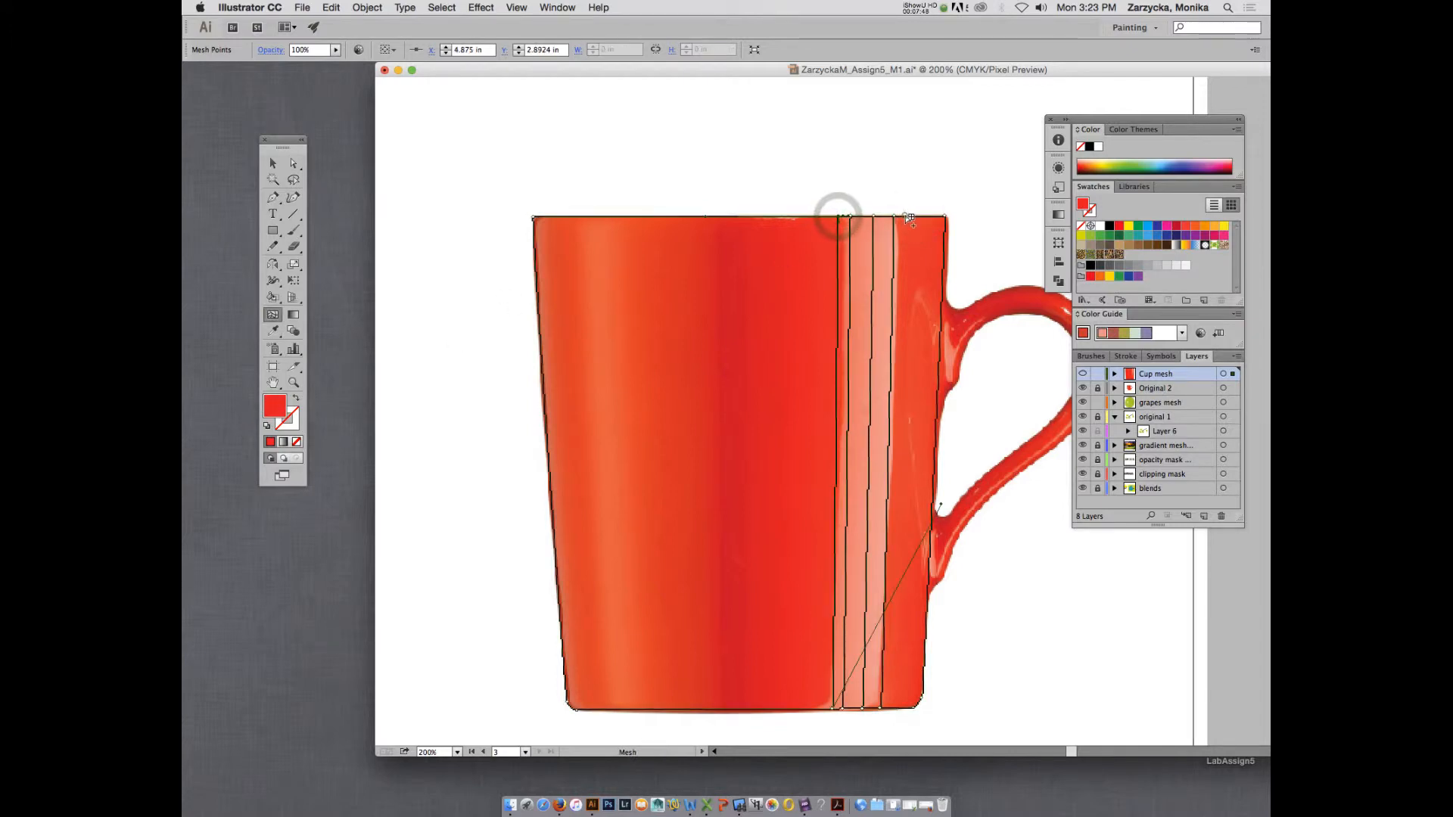
click(903, 218)
click(1083, 374)
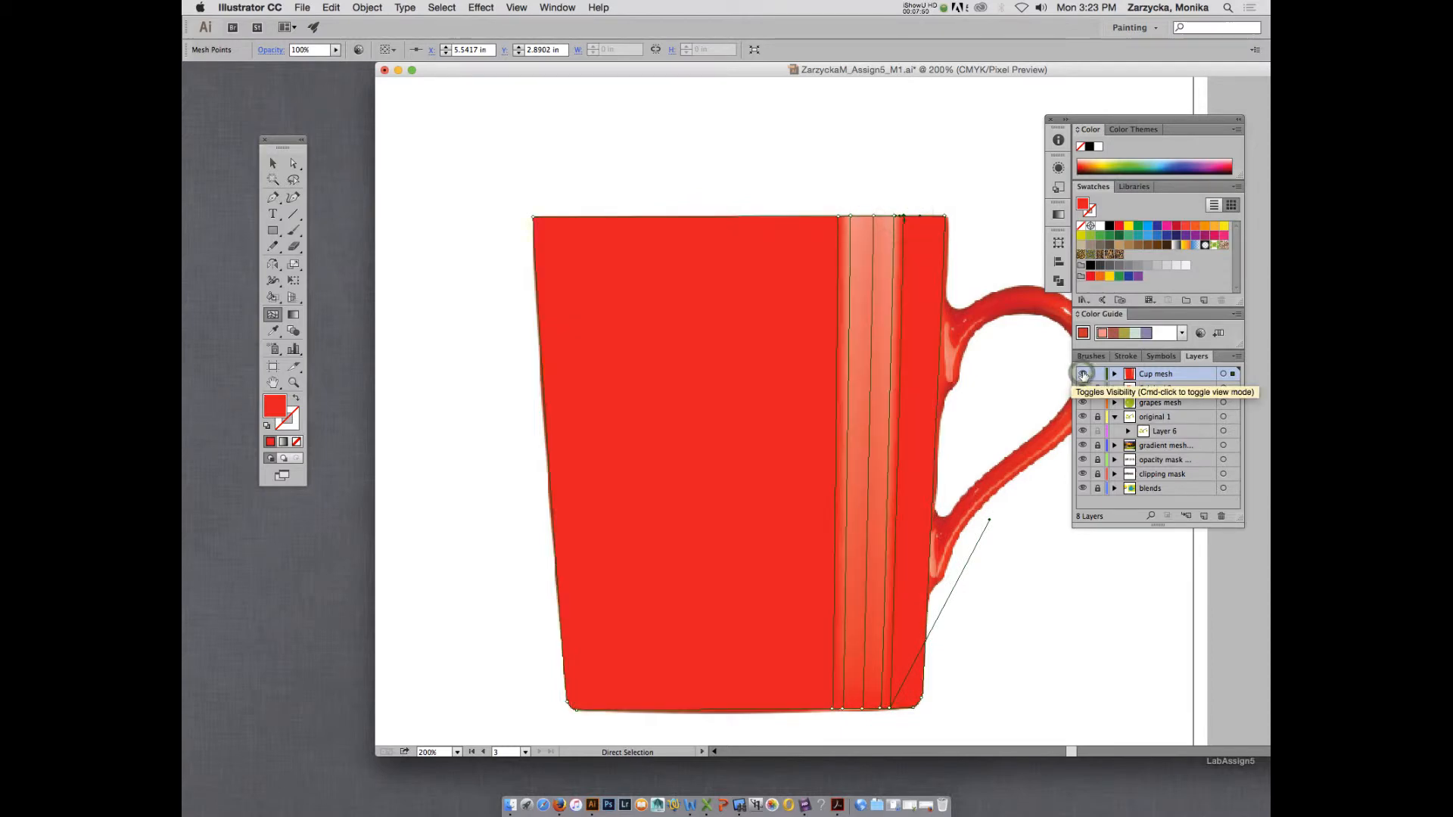
click(1083, 374)
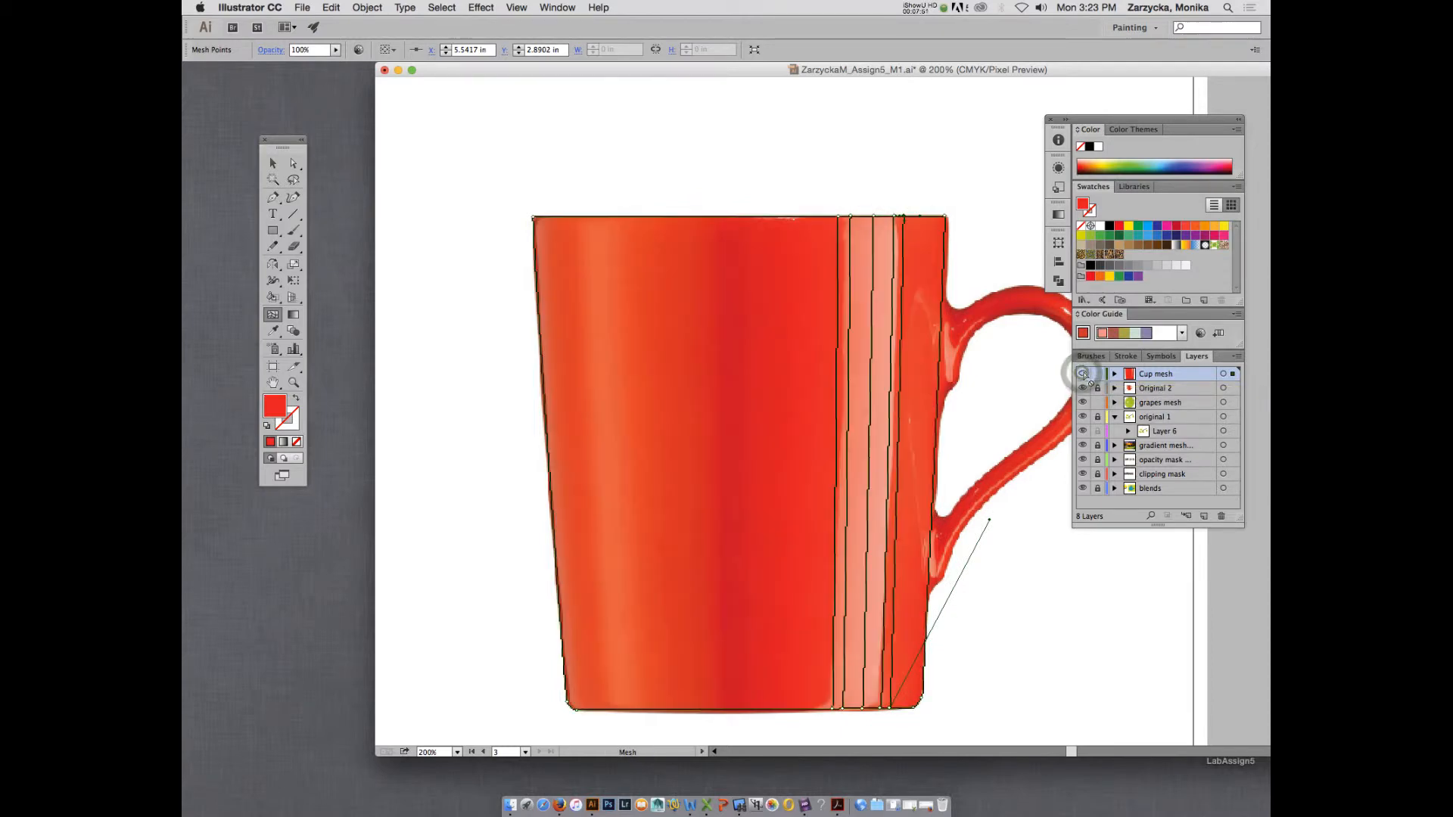
Delete the inner pink mesh line at the highlight's edge away from the handle, undoing any shift of its rim point.
key(a)
click(851, 218)
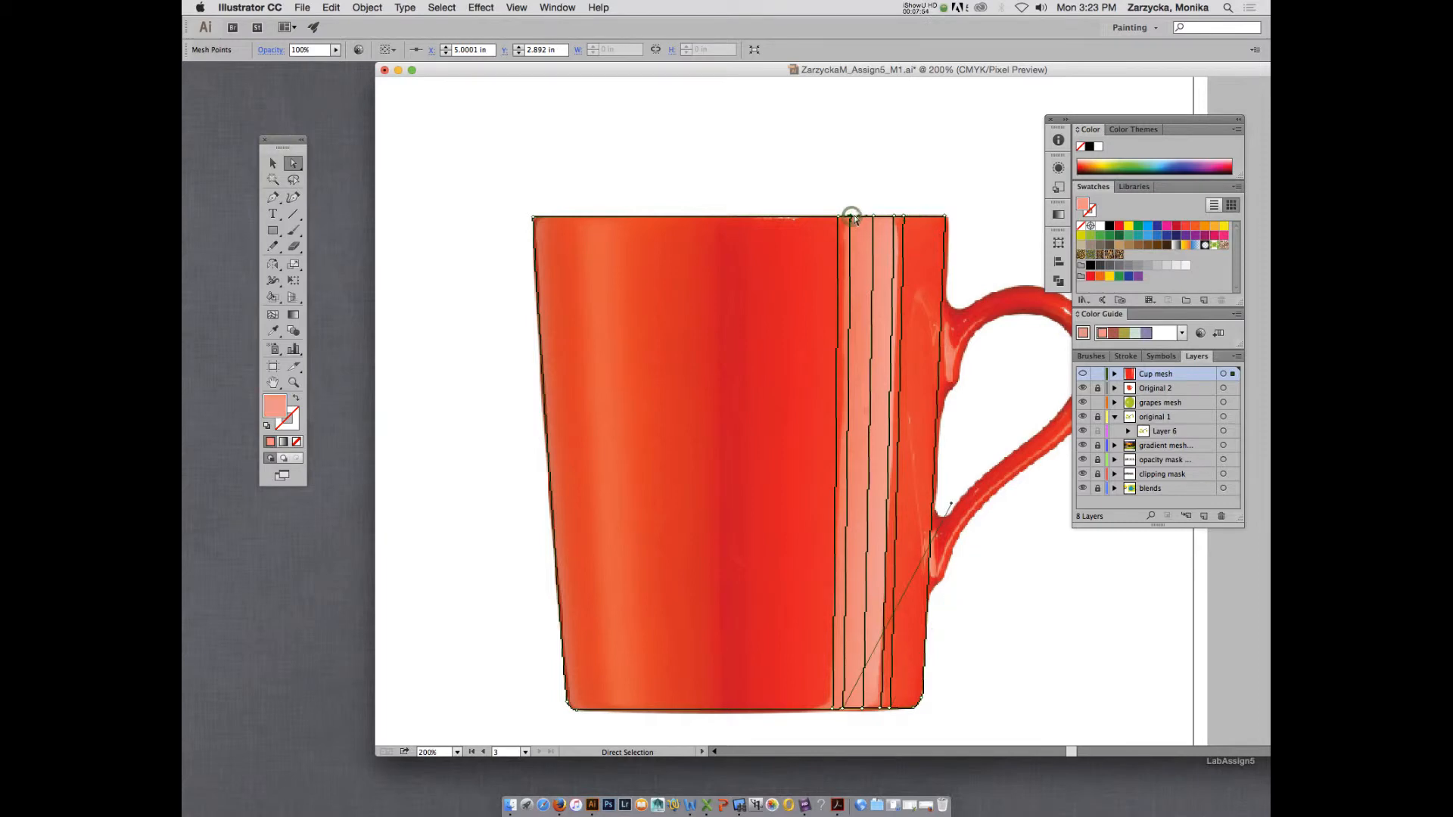
drag(850, 217, 888, 200)
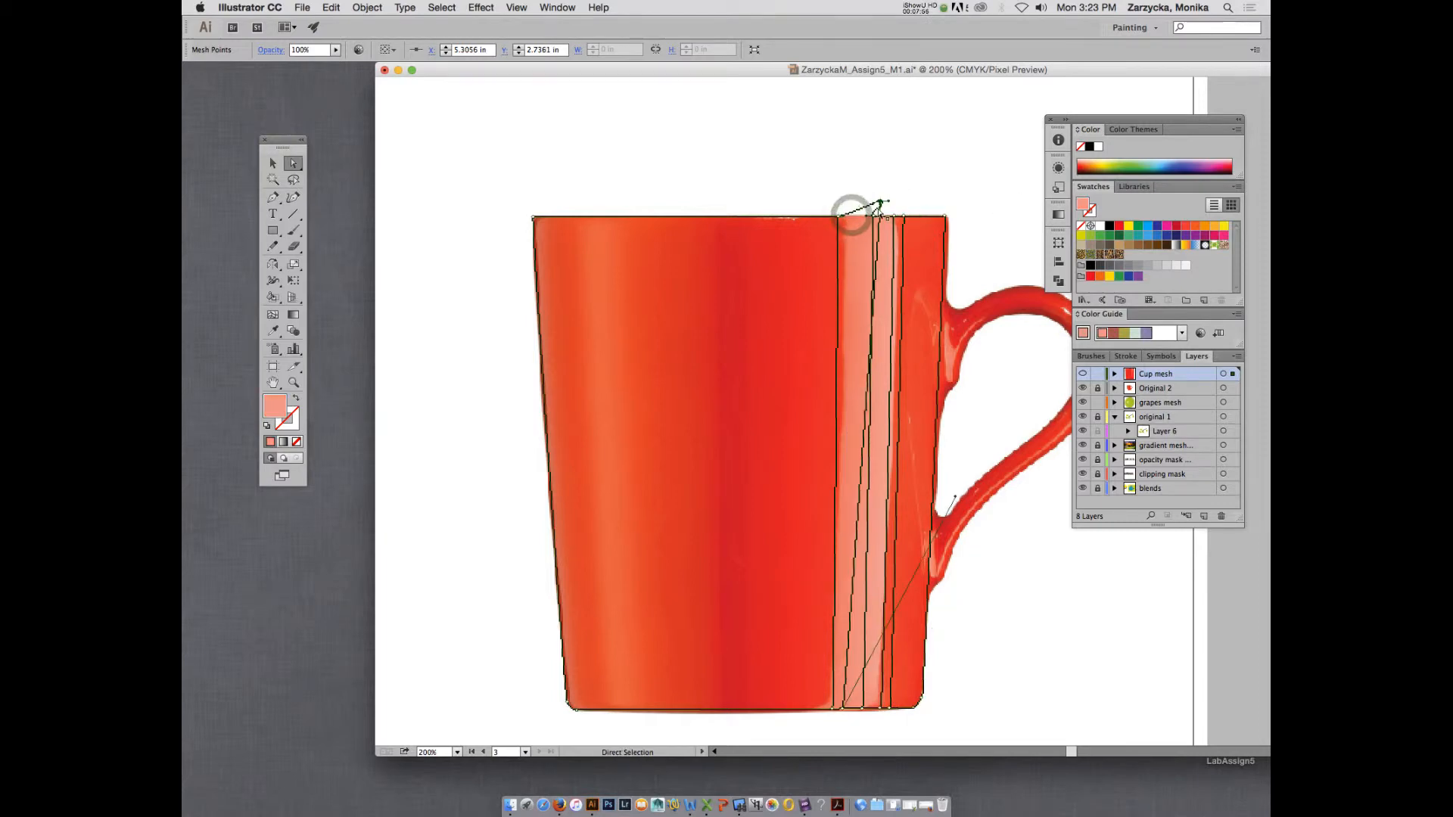
key(super+z)
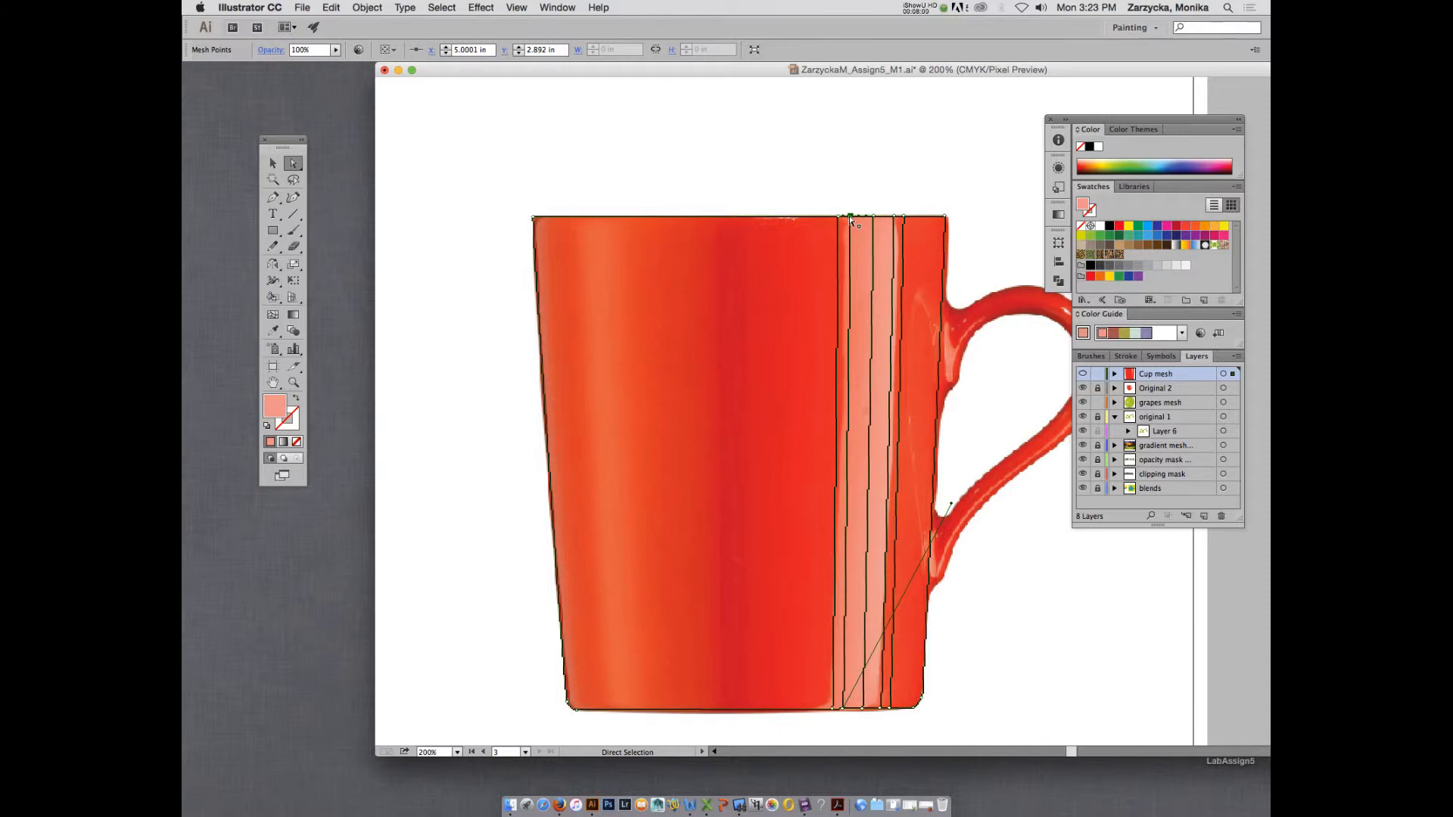
key(Delete)
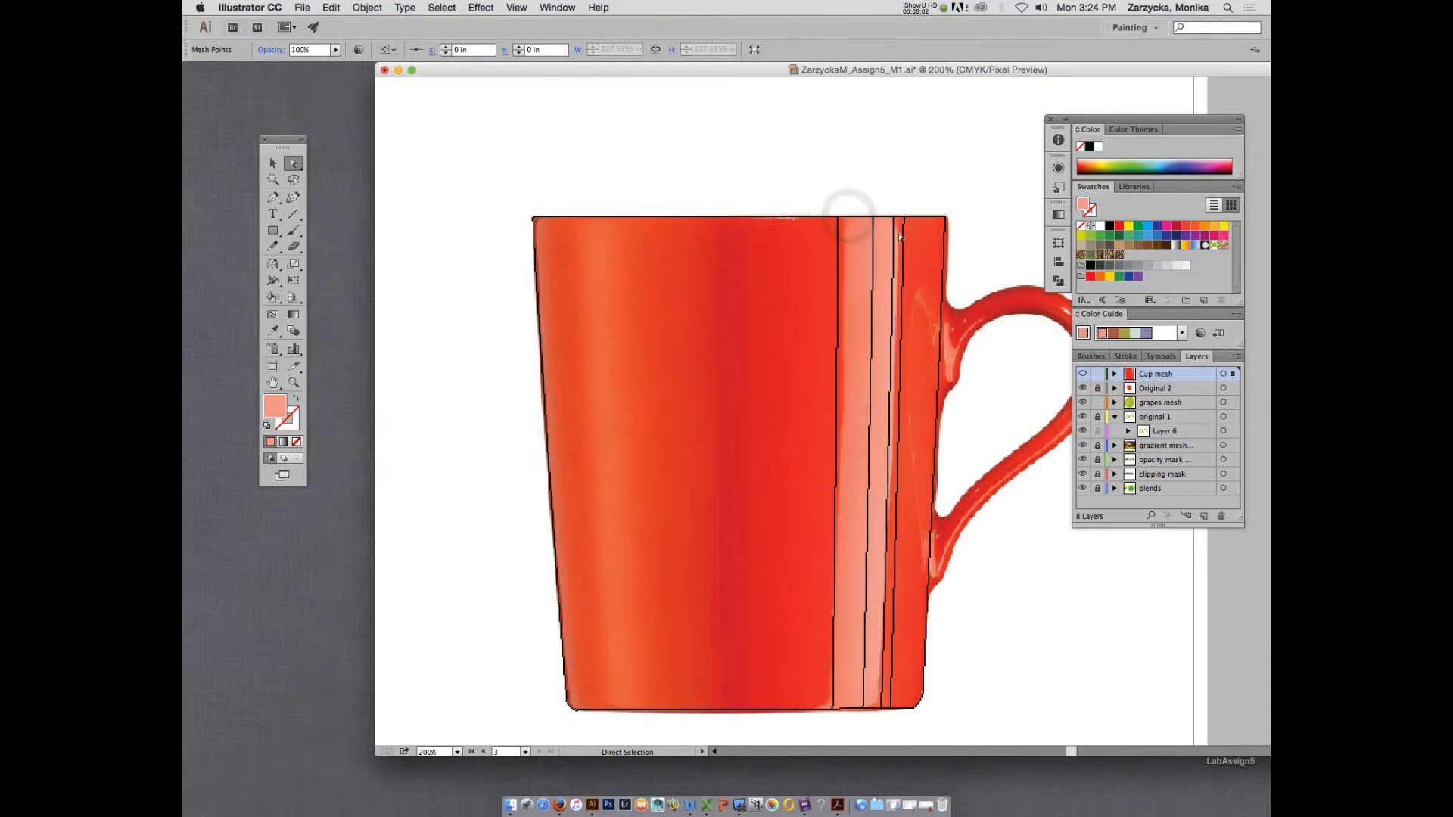
Add a salmon vertical mesh line just inside the highlight's edge away from the handle and check the Cup mesh layer in preview.
key(u)
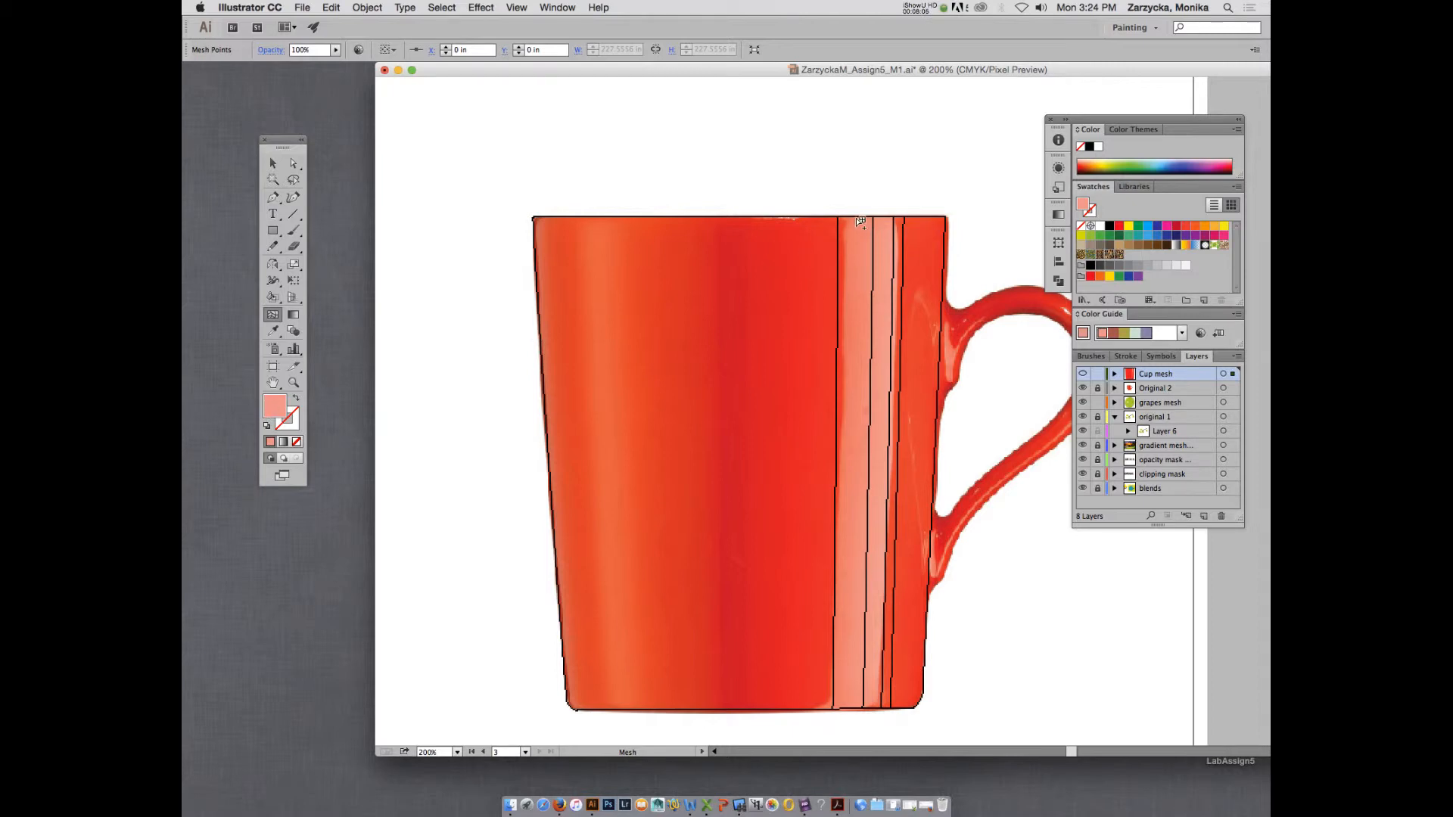
click(856, 219)
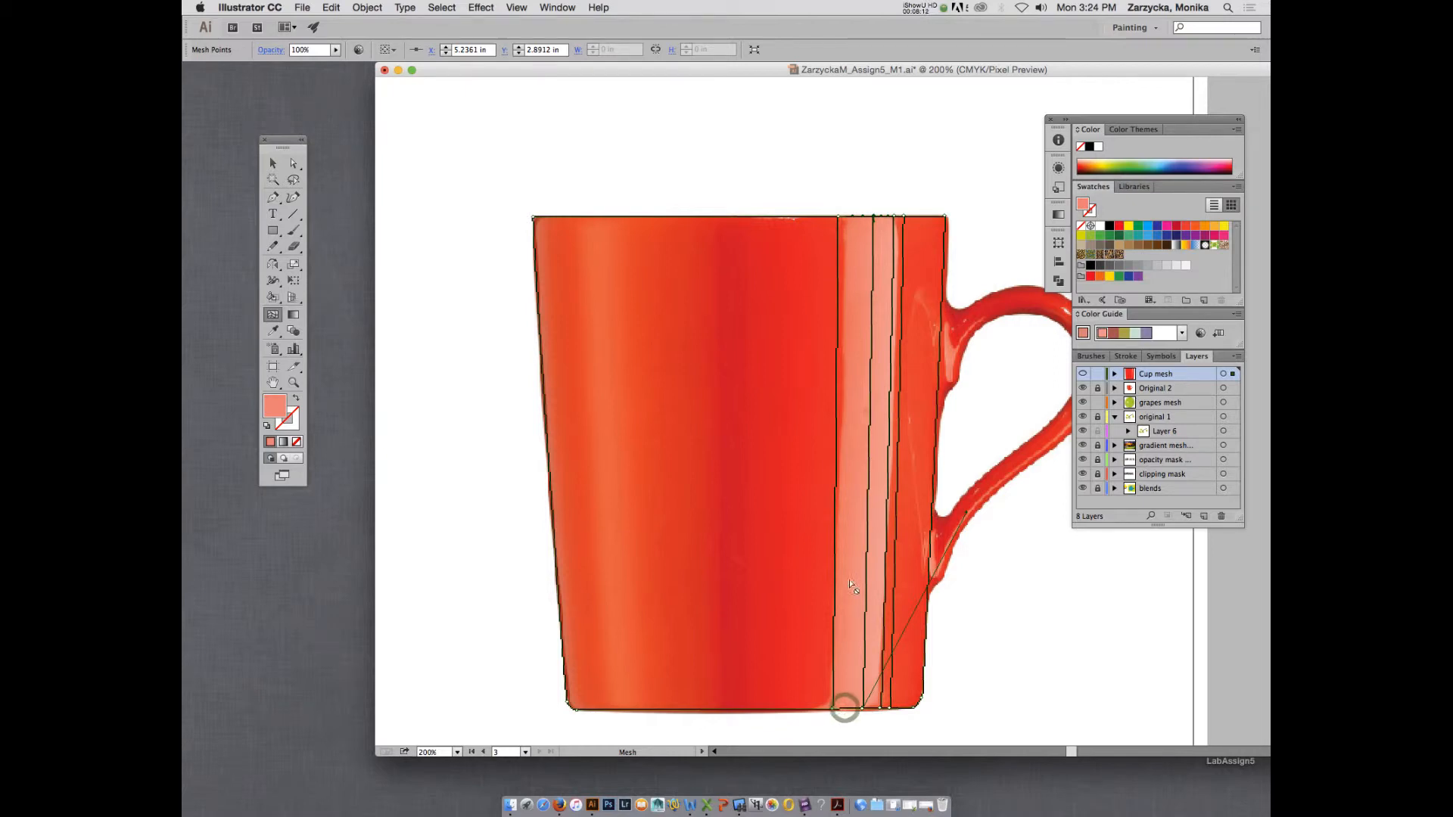
click(850, 218)
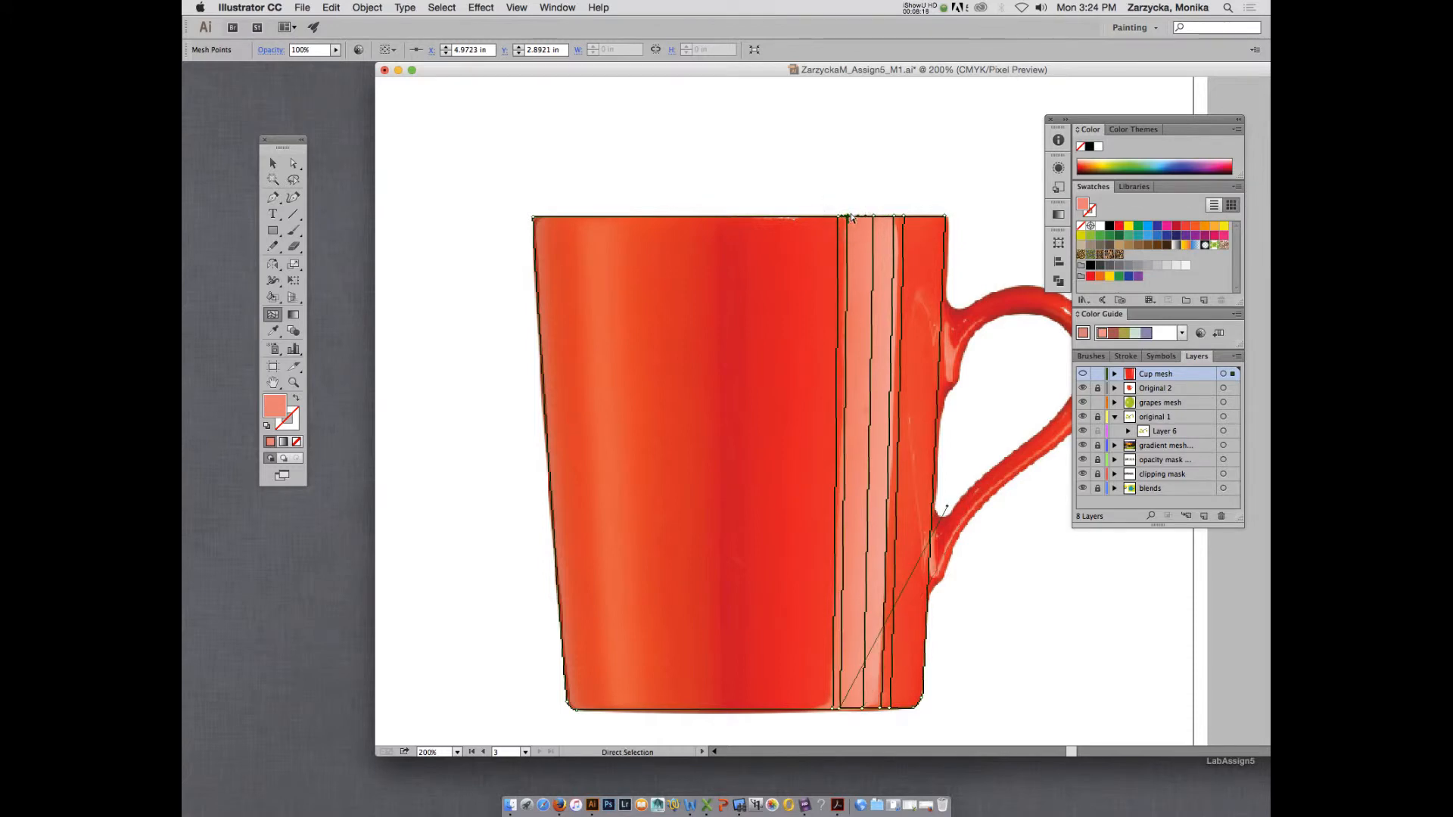
key(super+z)
click(852, 218)
click(1083, 374)
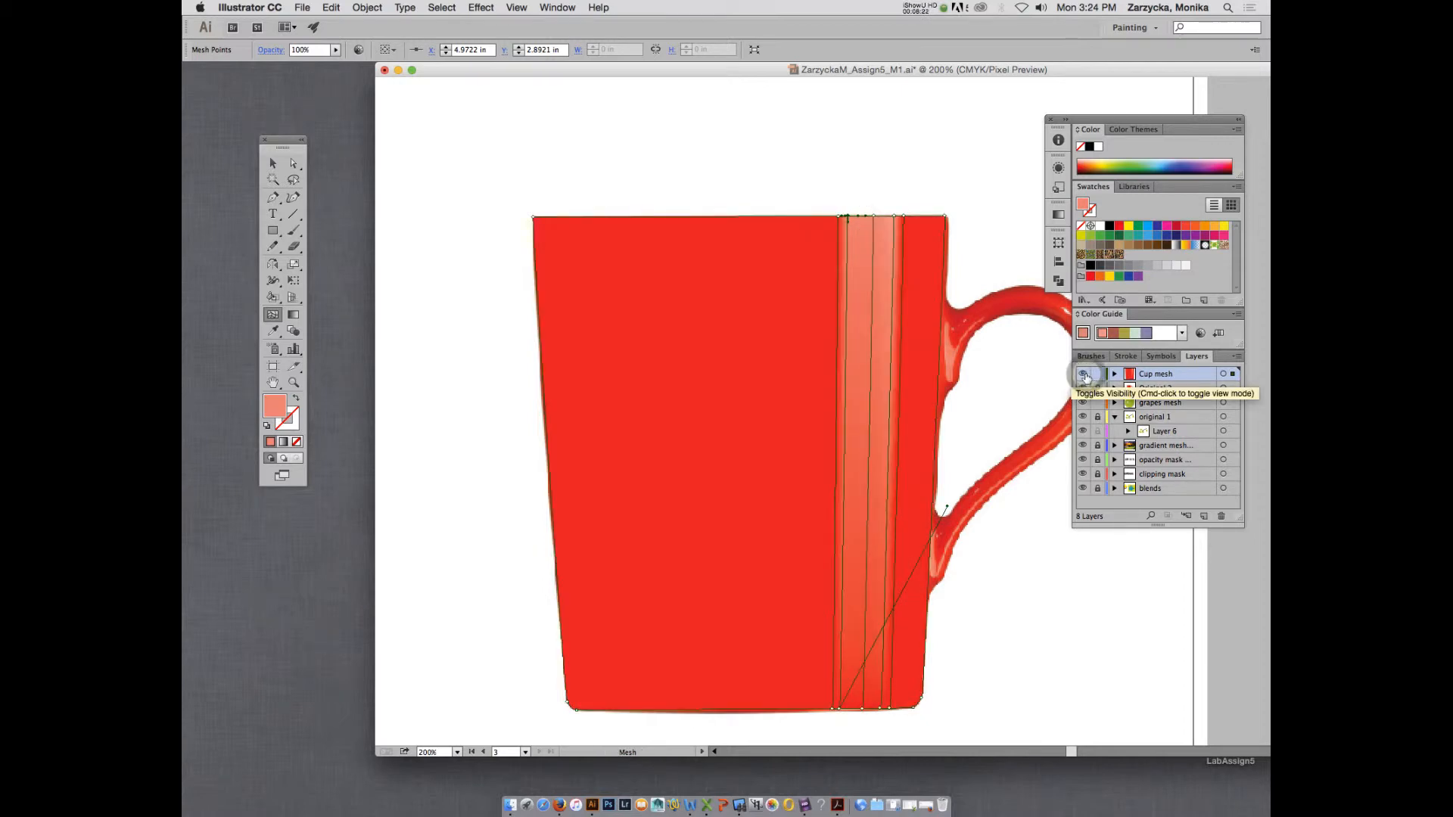
click(1084, 374)
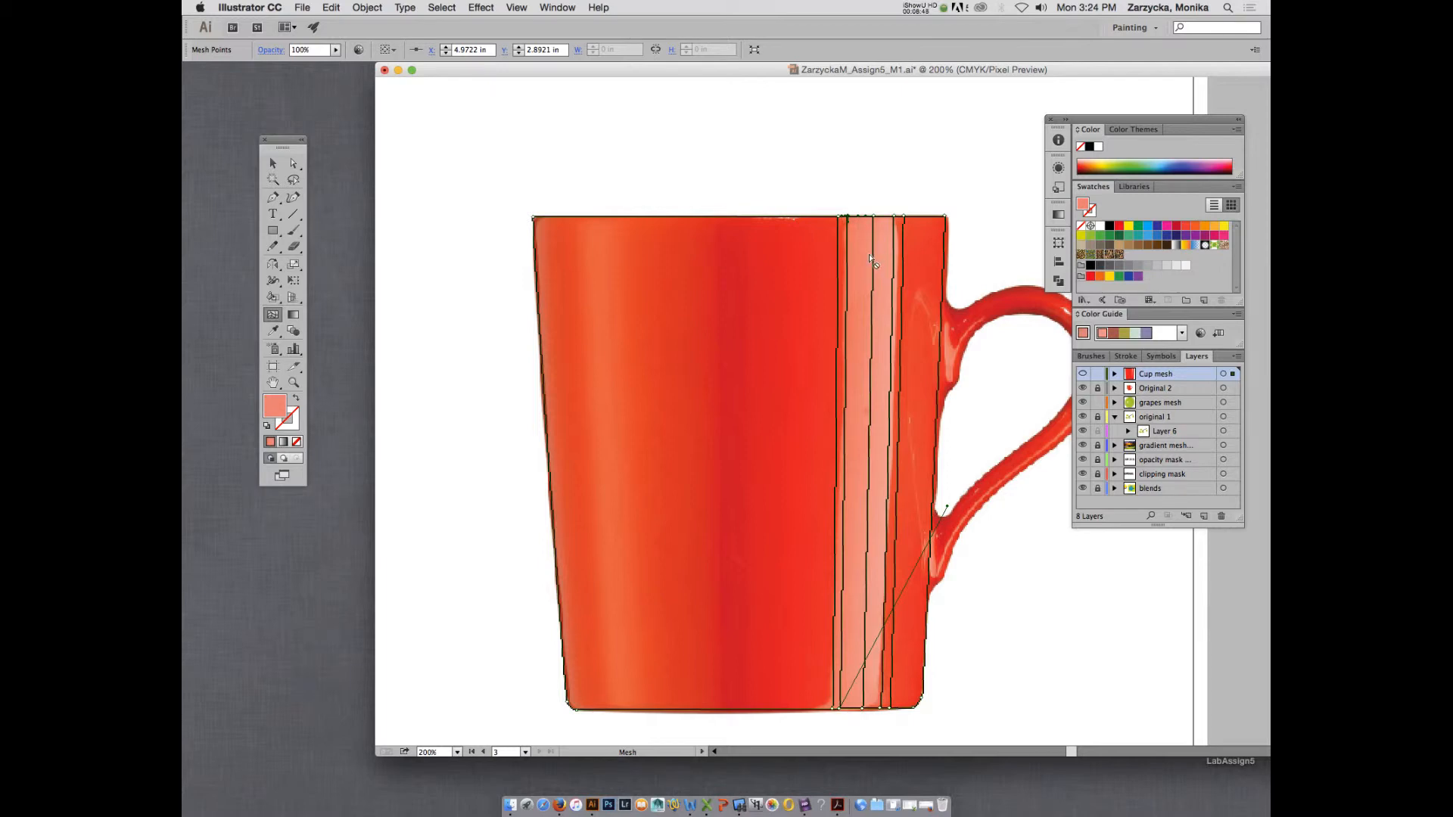
Add four vertical mesh lines in close pairs along both edges of the orange highlight on the body's side away from the handle.
click(580, 220)
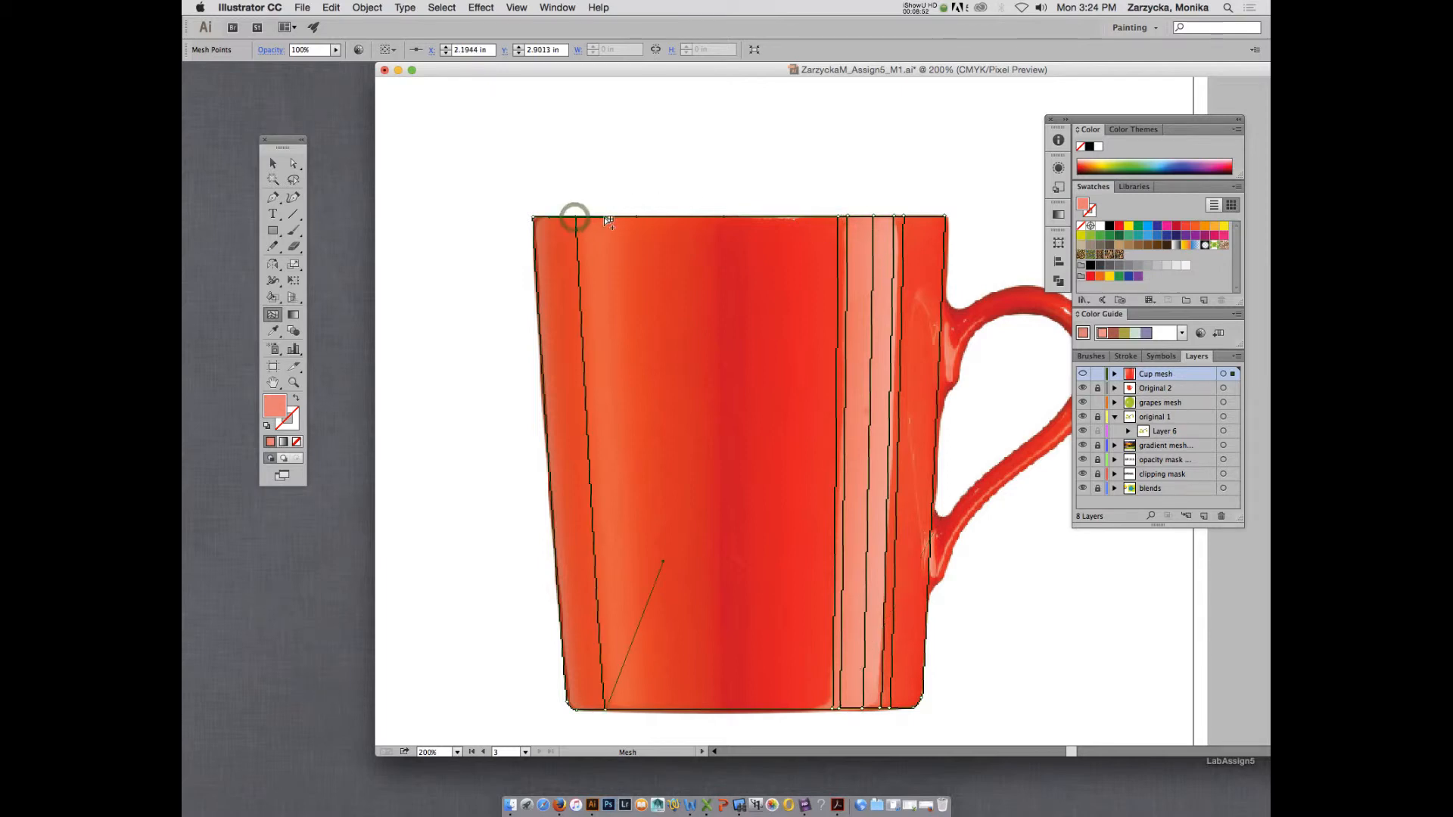
click(612, 220)
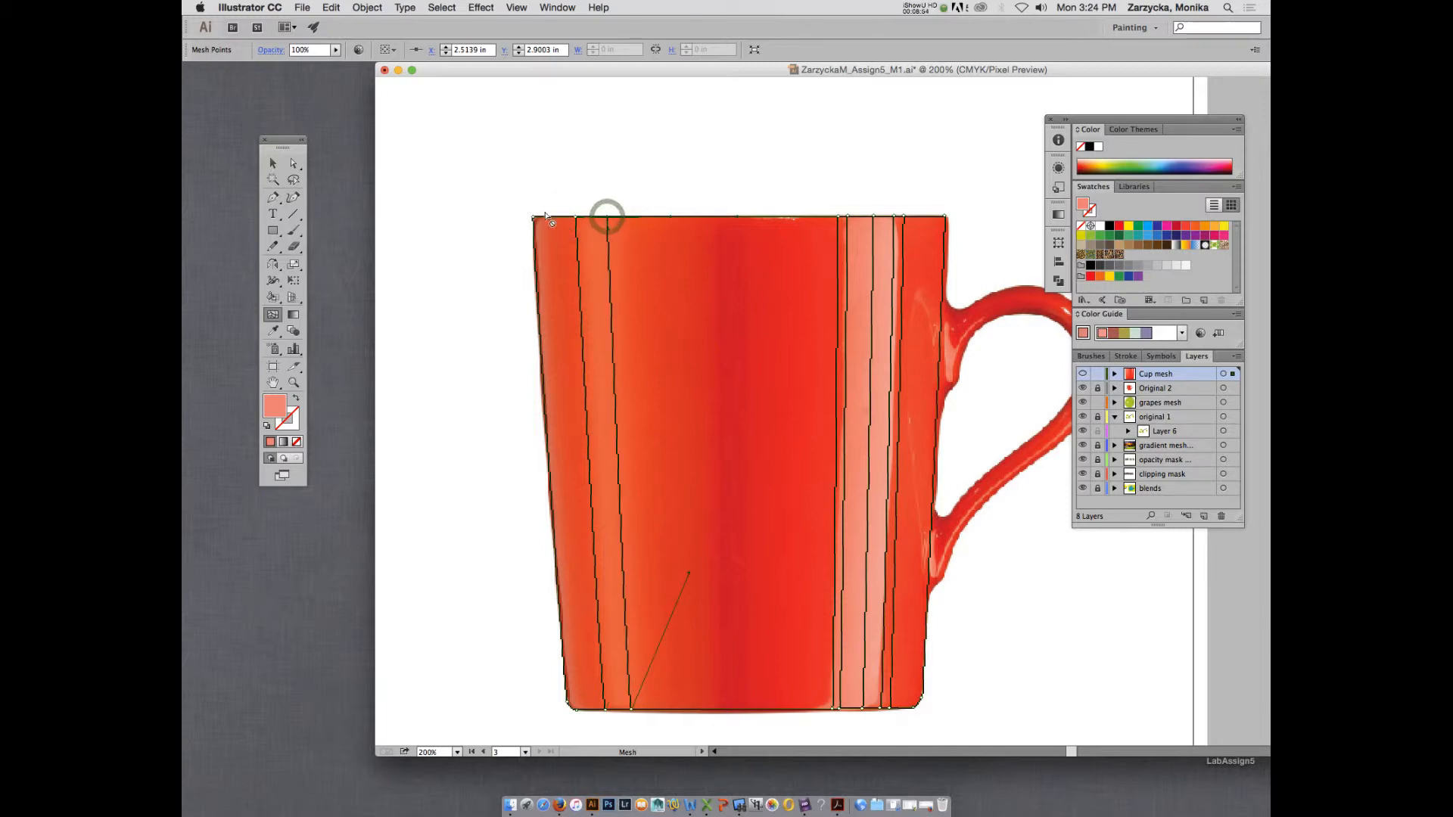
click(569, 219)
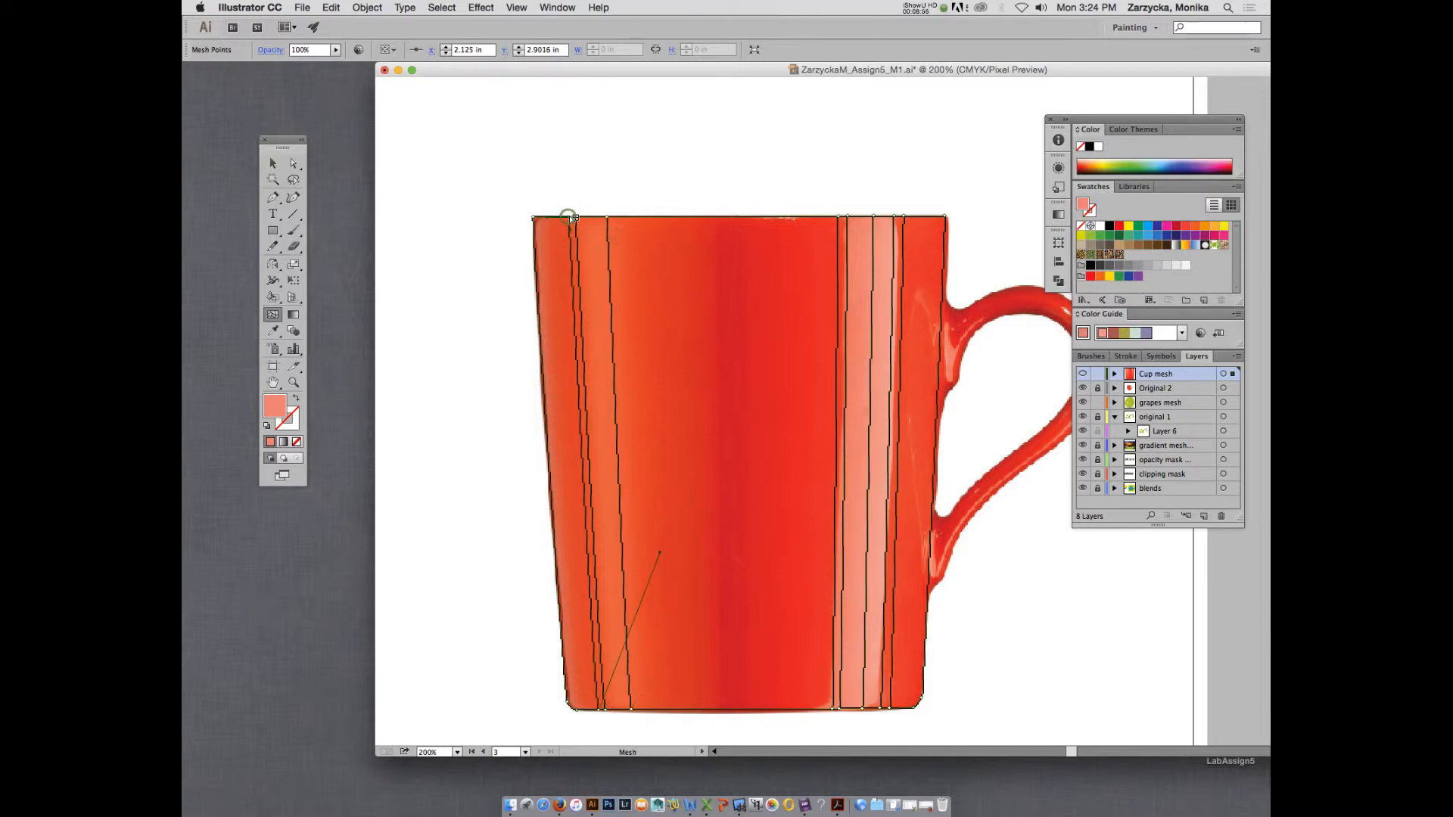
click(613, 218)
Colour the rim points of the two lines just outside the orange highlight with orange-red sampled from the photo beside them.
key(i)
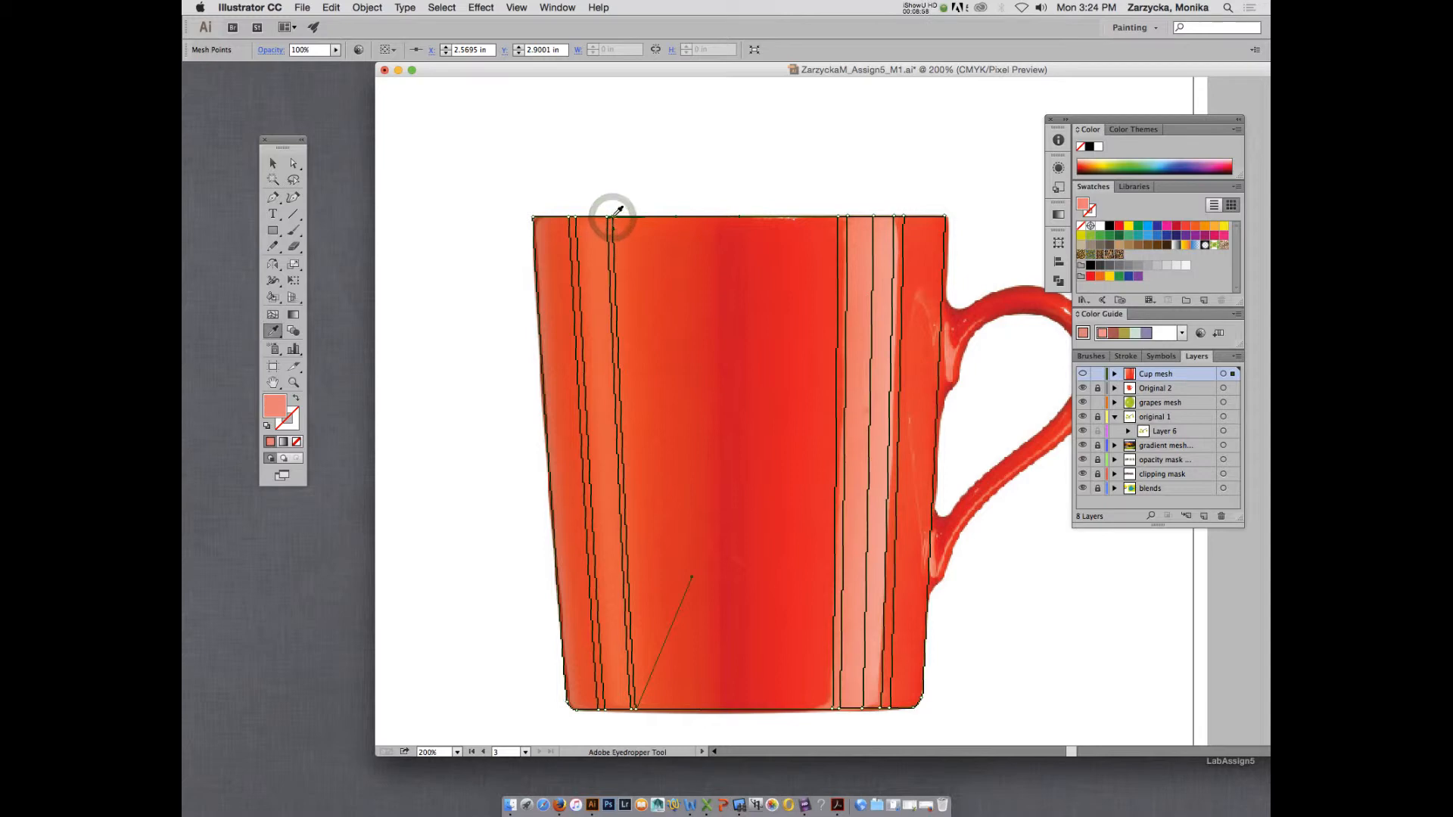
click(622, 221)
key(a)
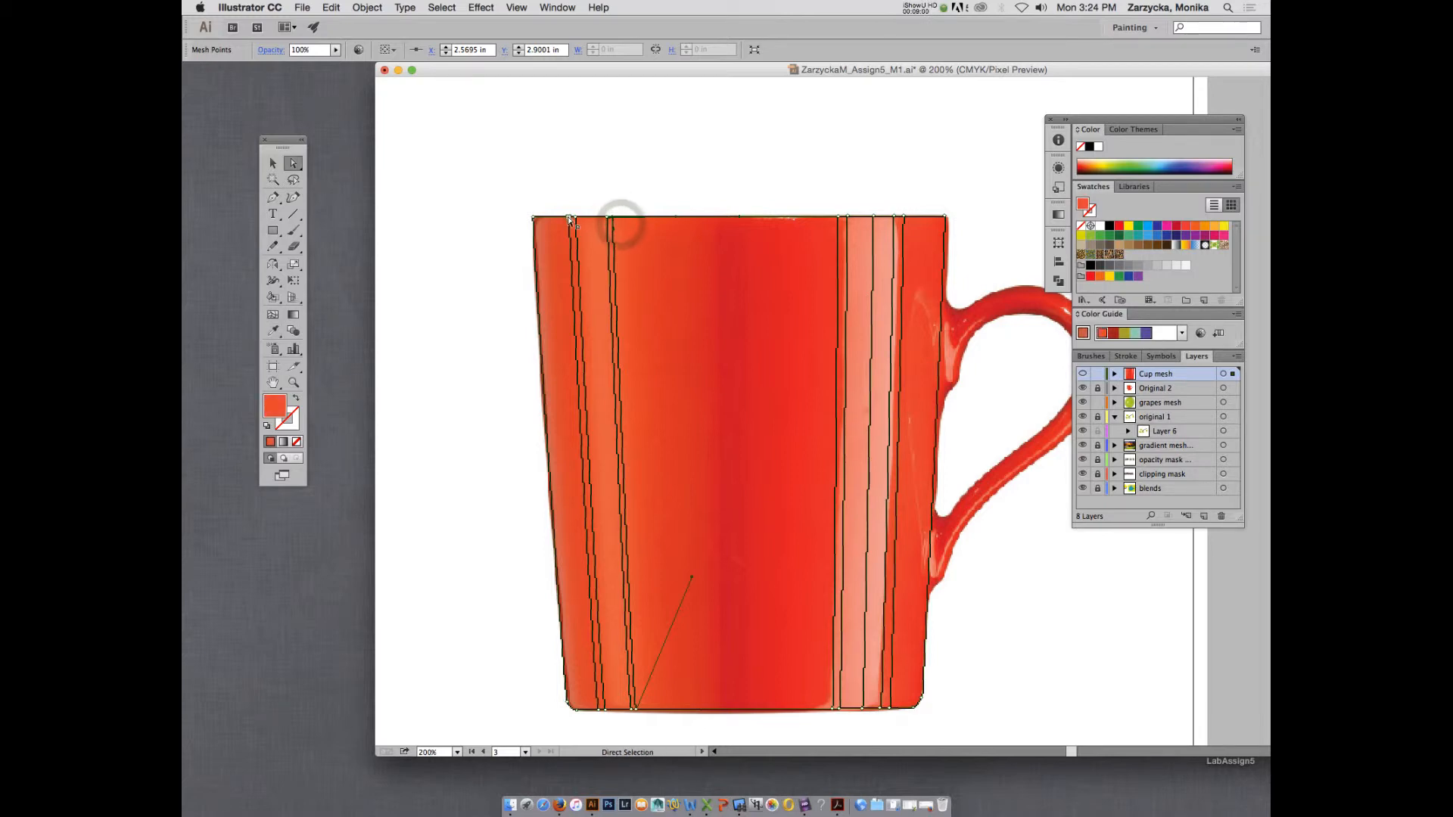
click(569, 217)
key(i)
click(569, 219)
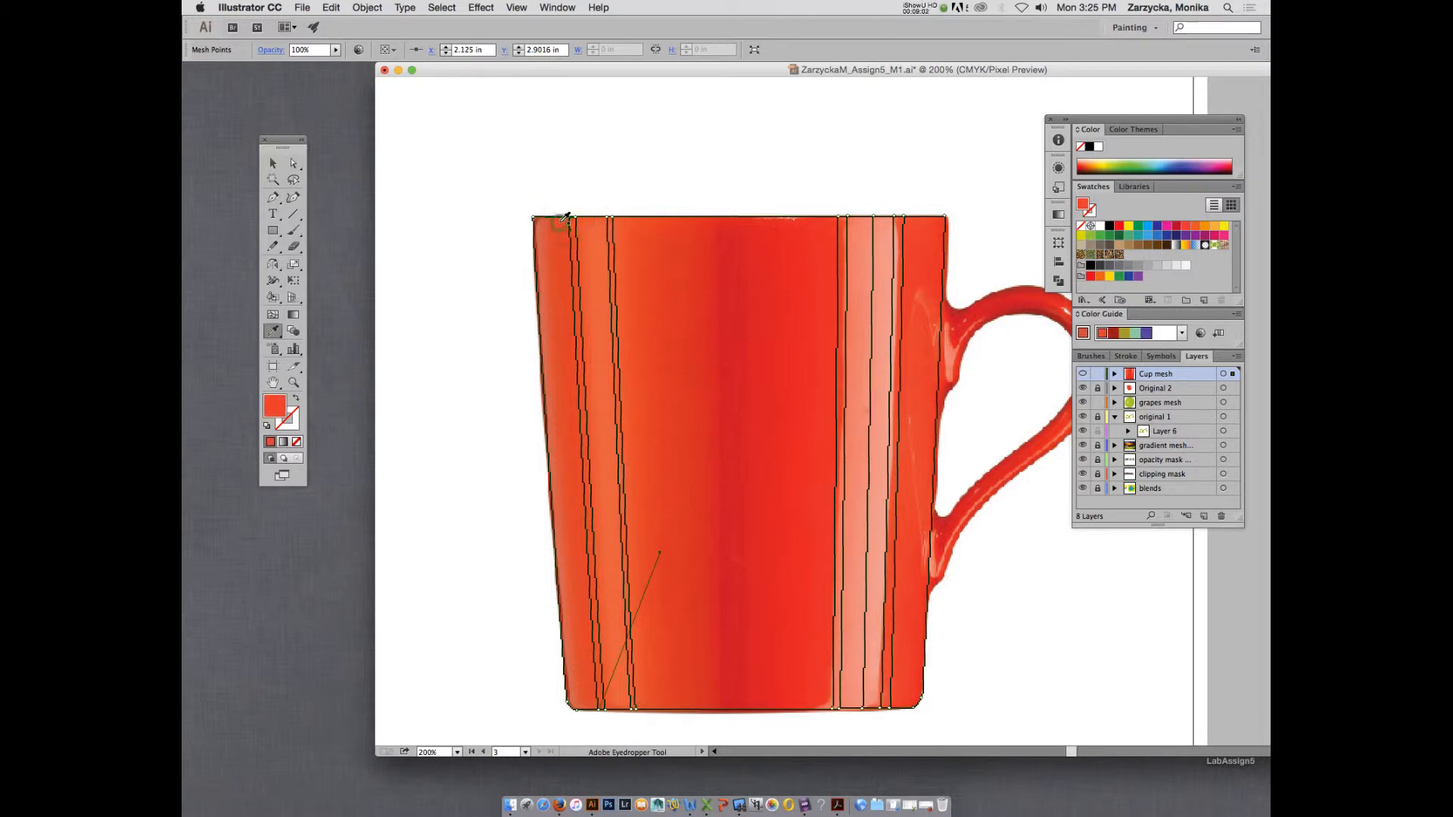
Colour the rim points of the two lines just inside the orange highlight with lighter orange sampled from the photo between them.
key(a)
click(576, 217)
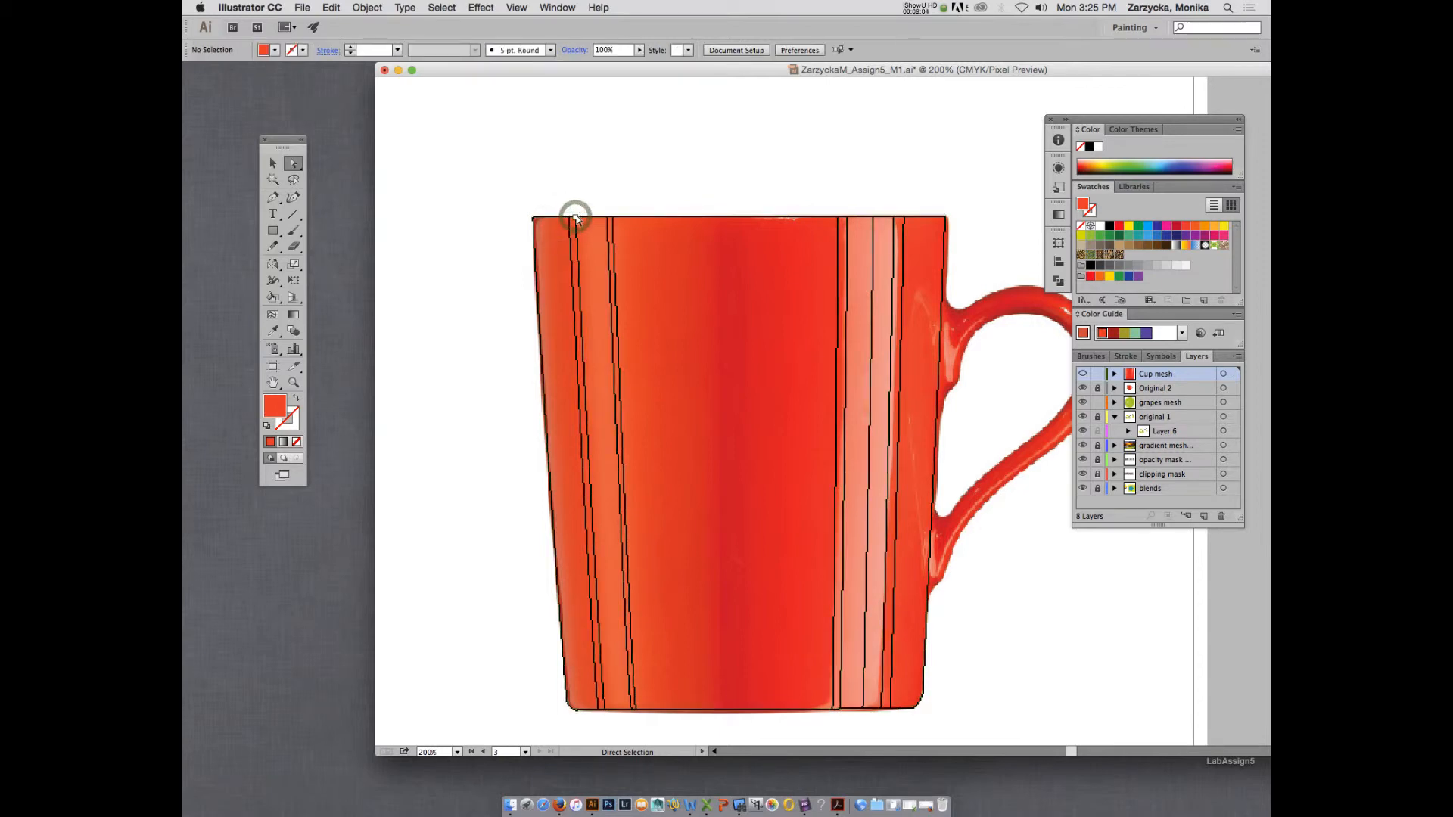
key(i)
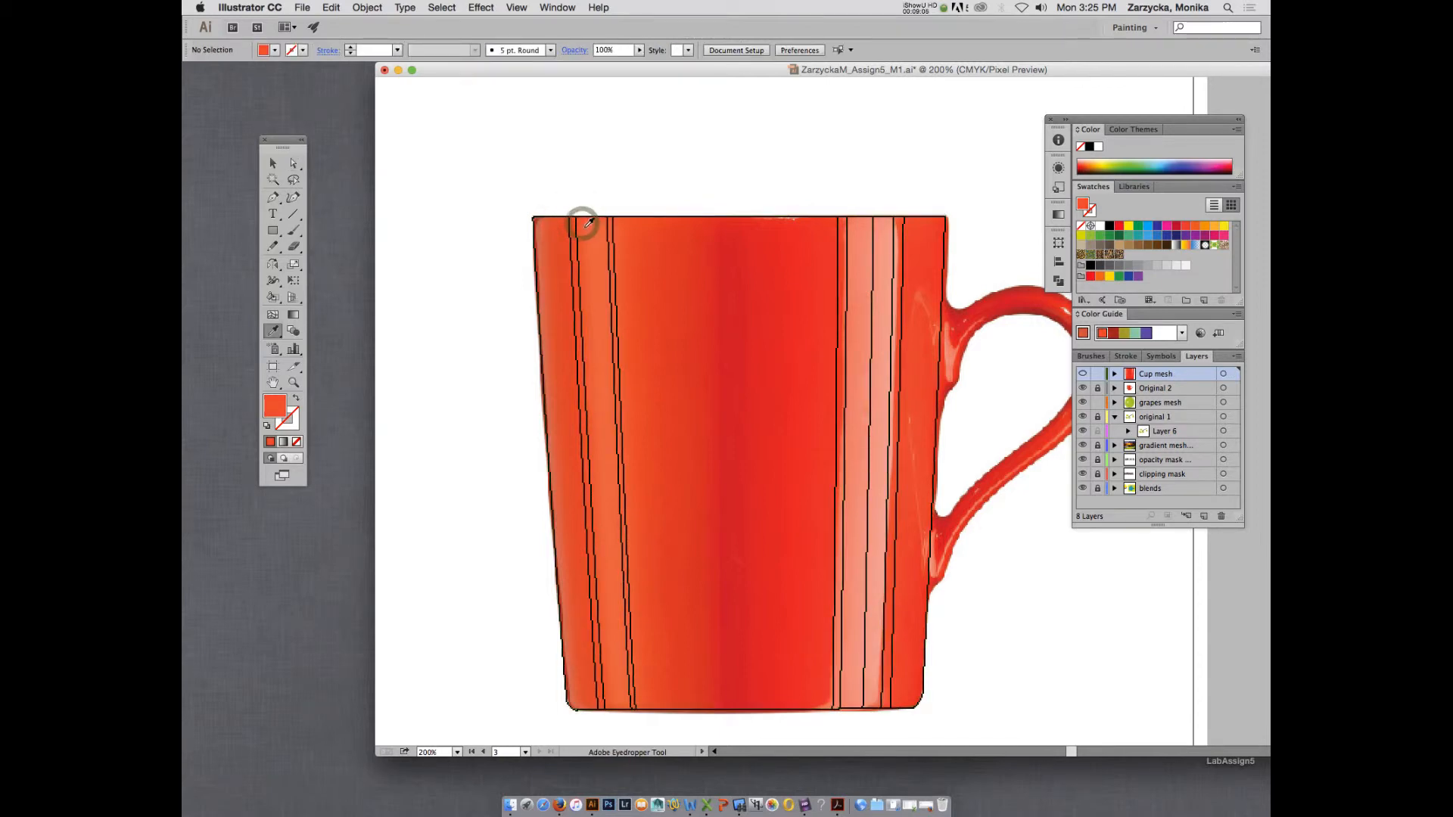
key(a)
click(577, 218)
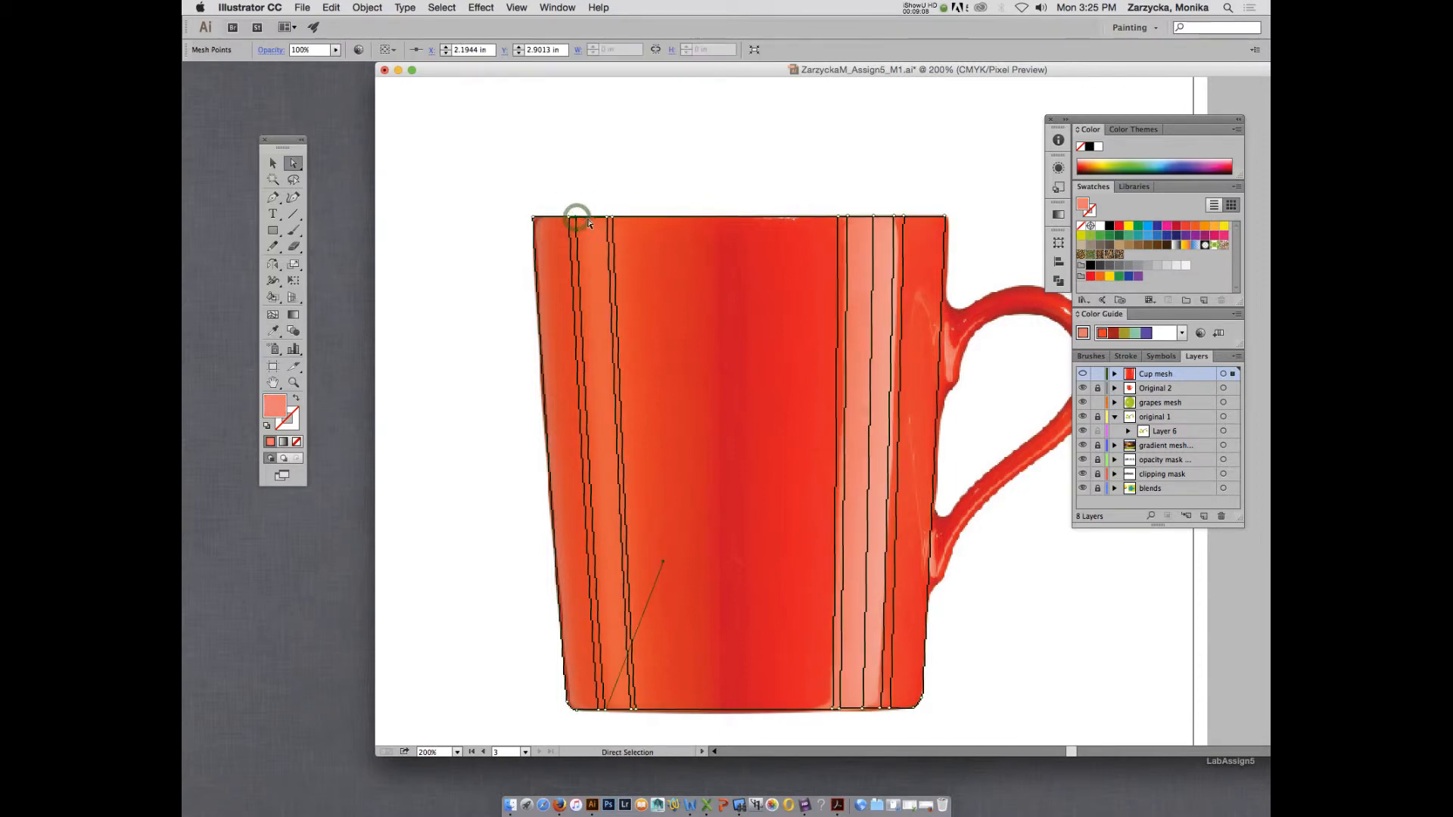
key(super+equal)
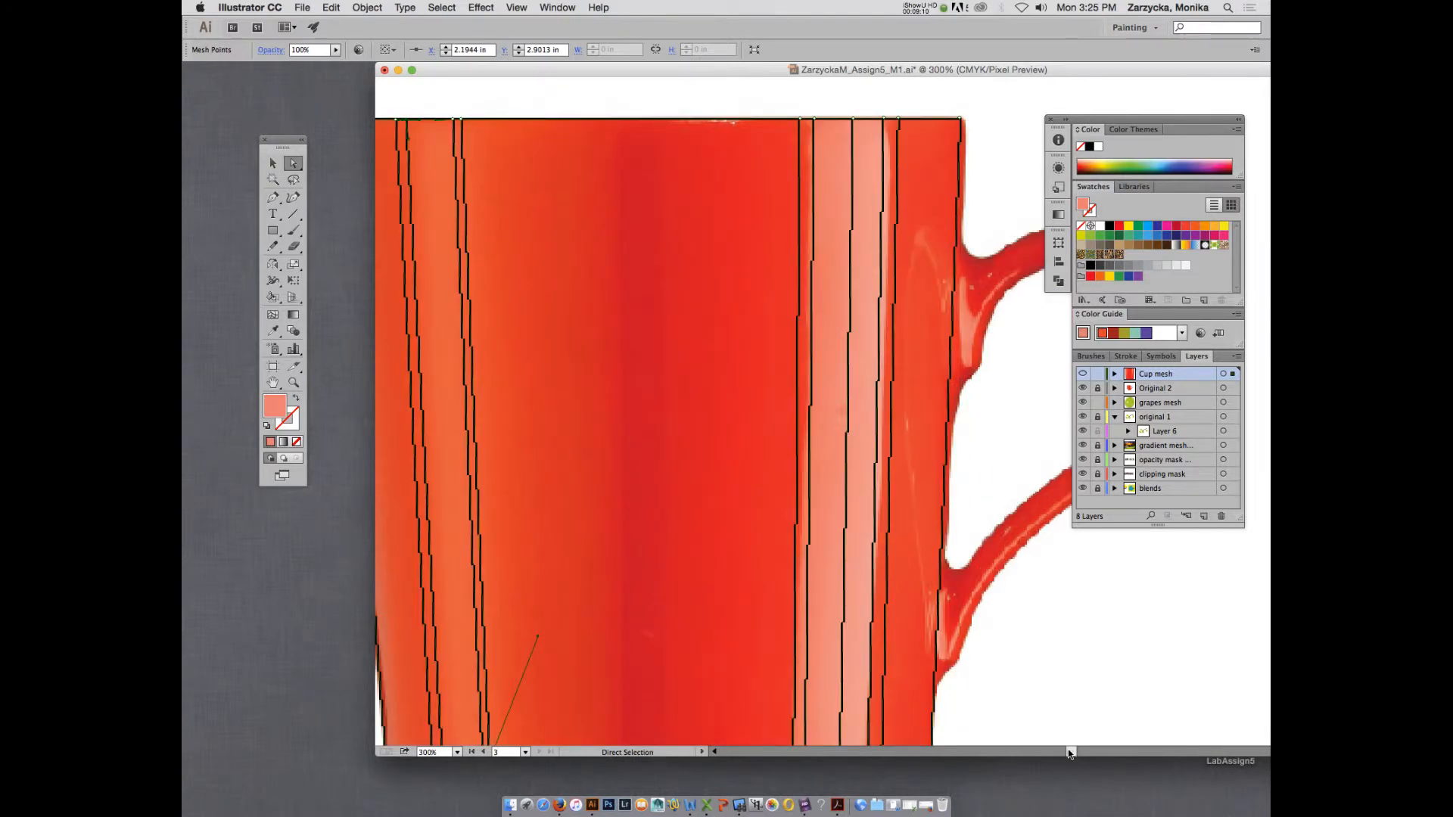
drag(1070, 753, 1068, 753)
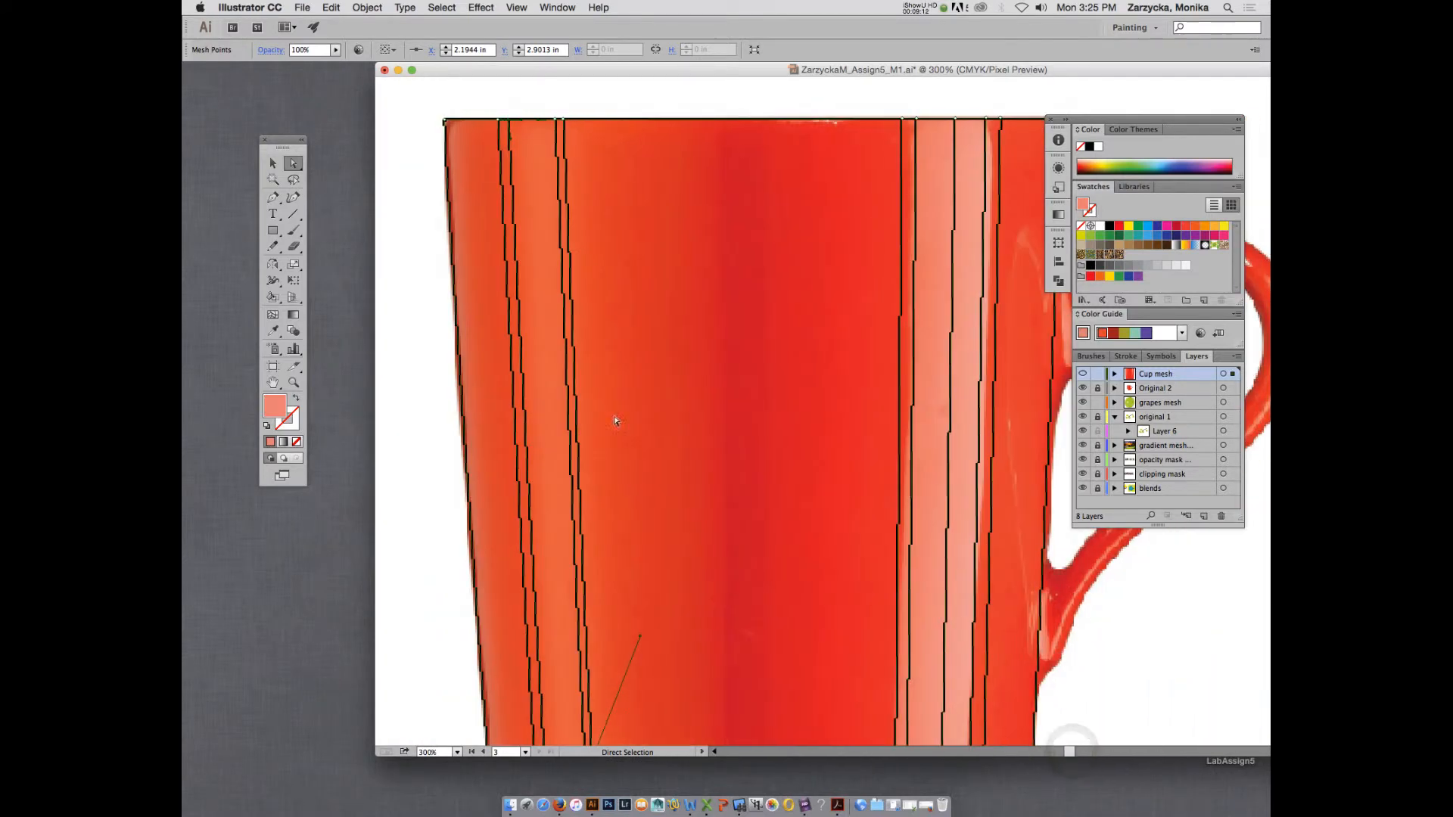
key(i)
click(528, 164)
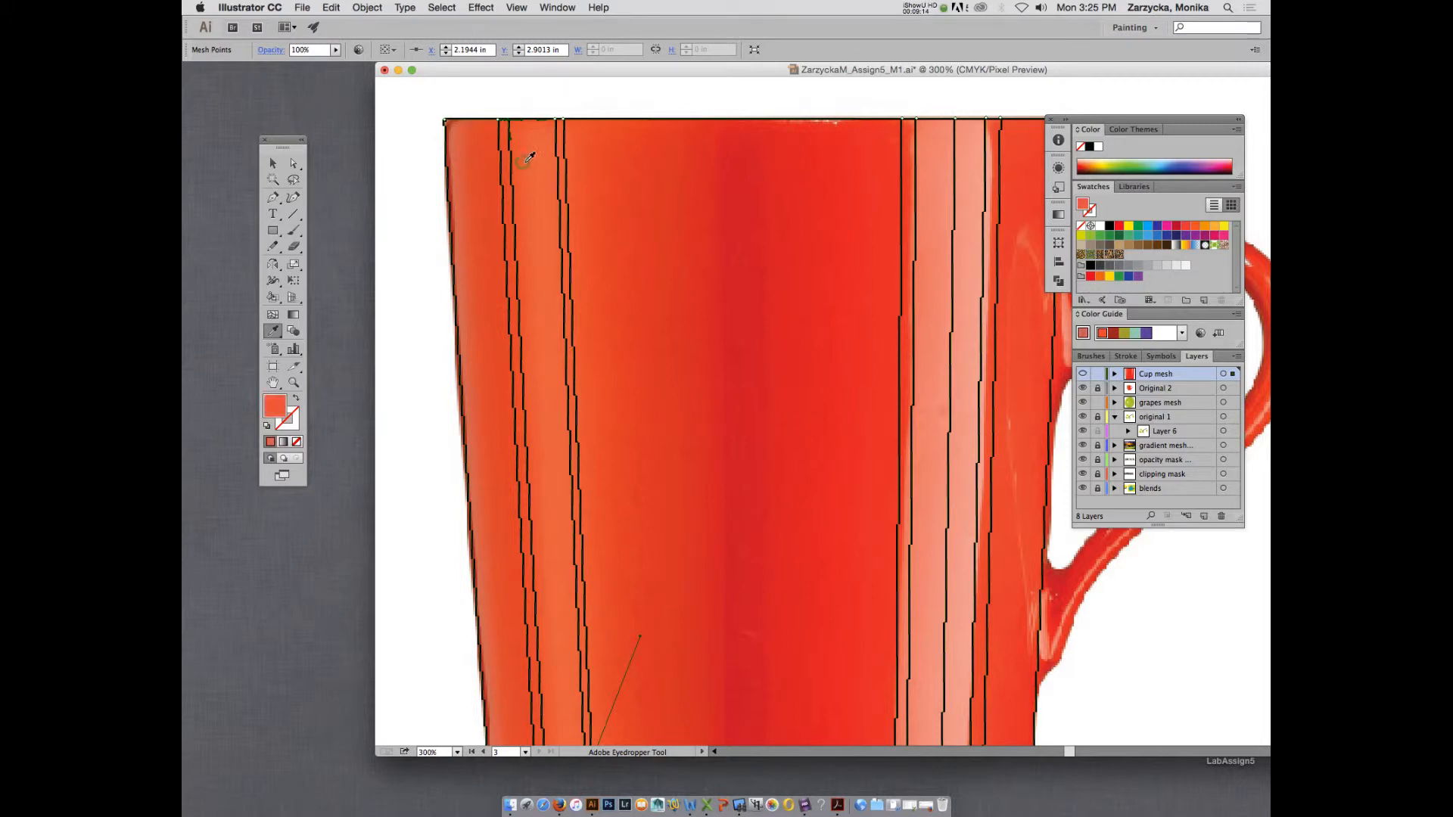
key(a)
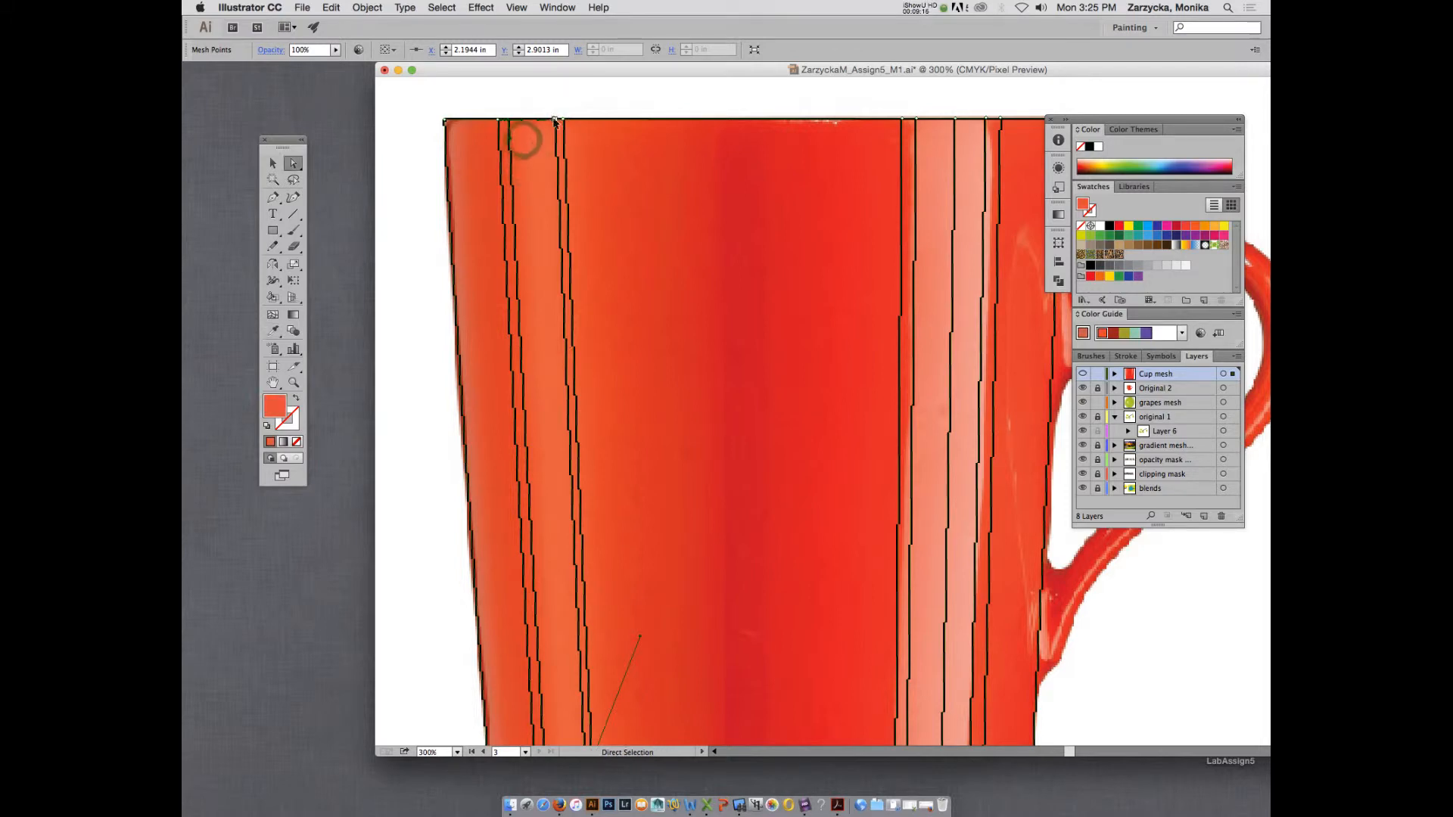
click(555, 120)
key(i)
click(547, 143)
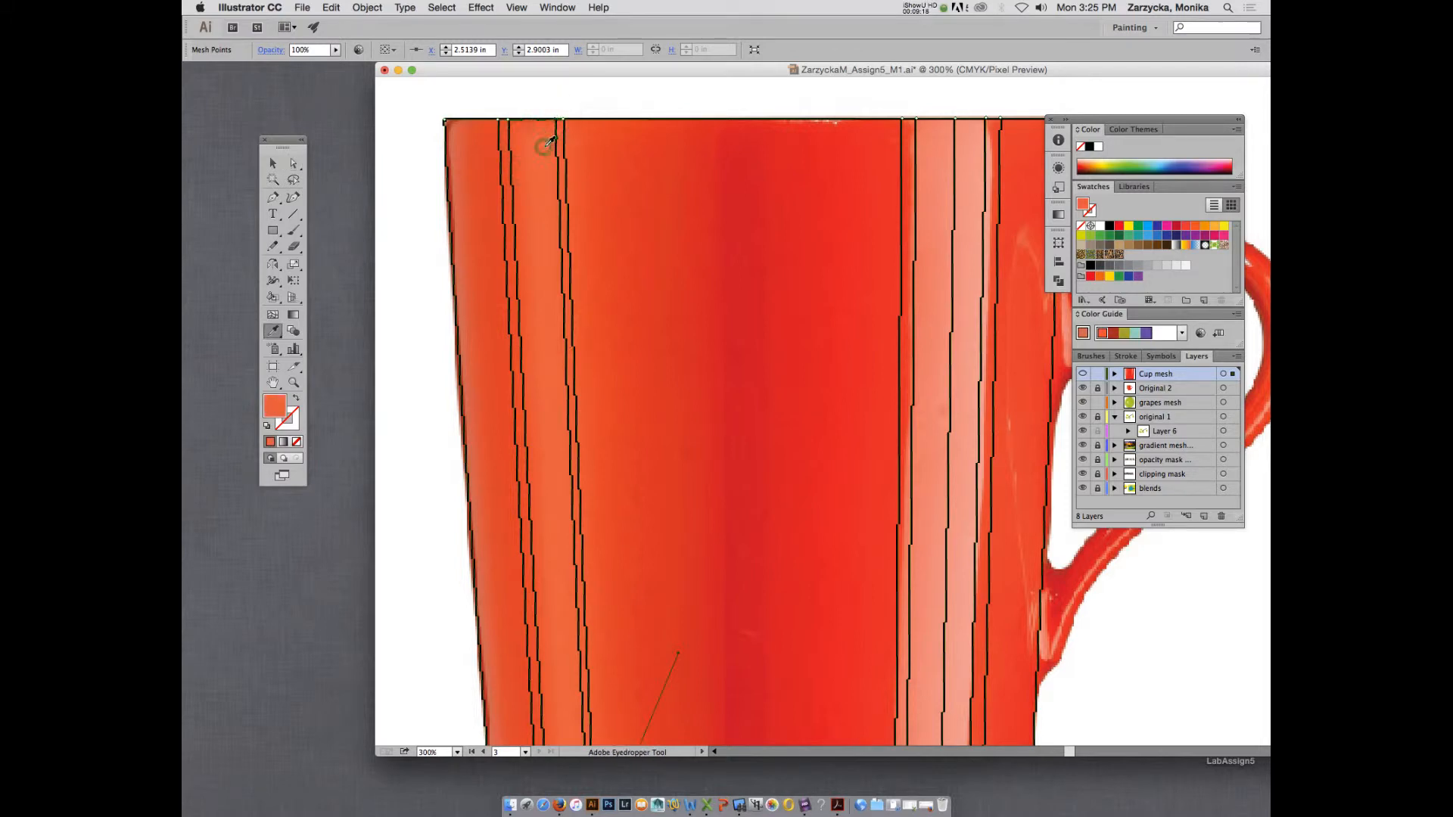
Colour the base points of the line pair at the highlight's outer edge, farthest from the handle, with orange tones sampled from the photo.
scroll(551, 151, down, 3)
scroll(548, 151, down, 1)
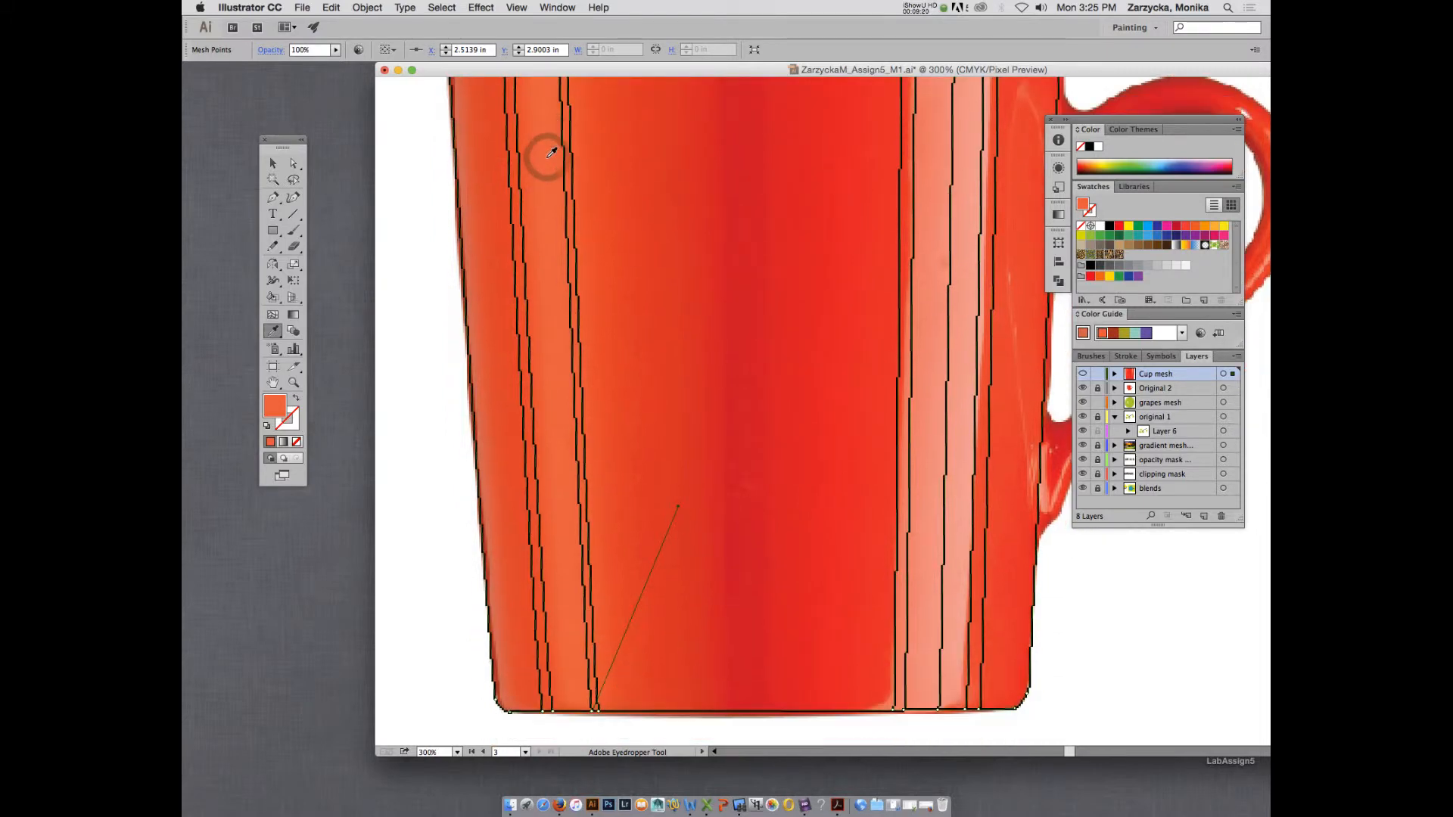
key(a)
click(553, 711)
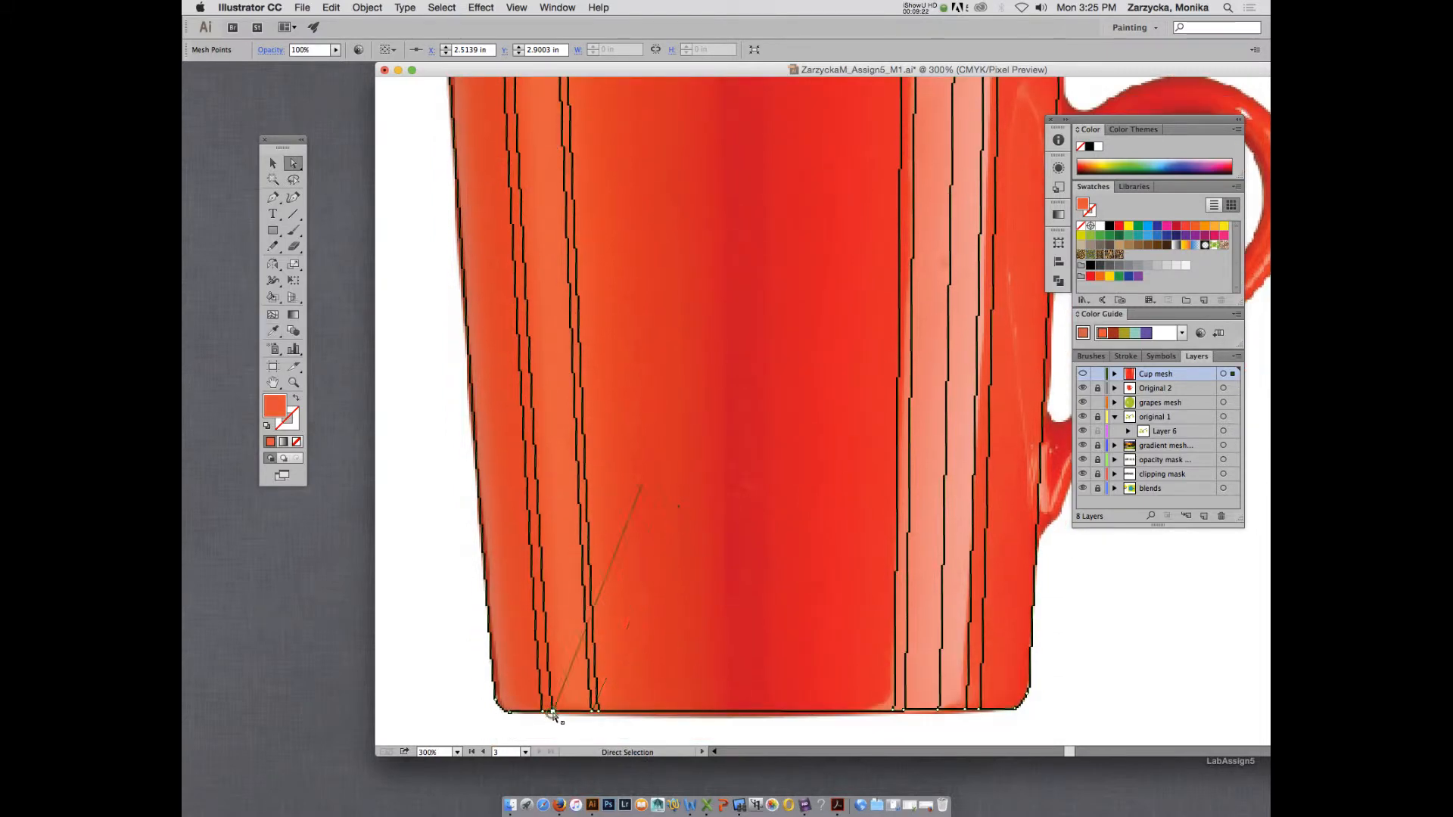
key(i)
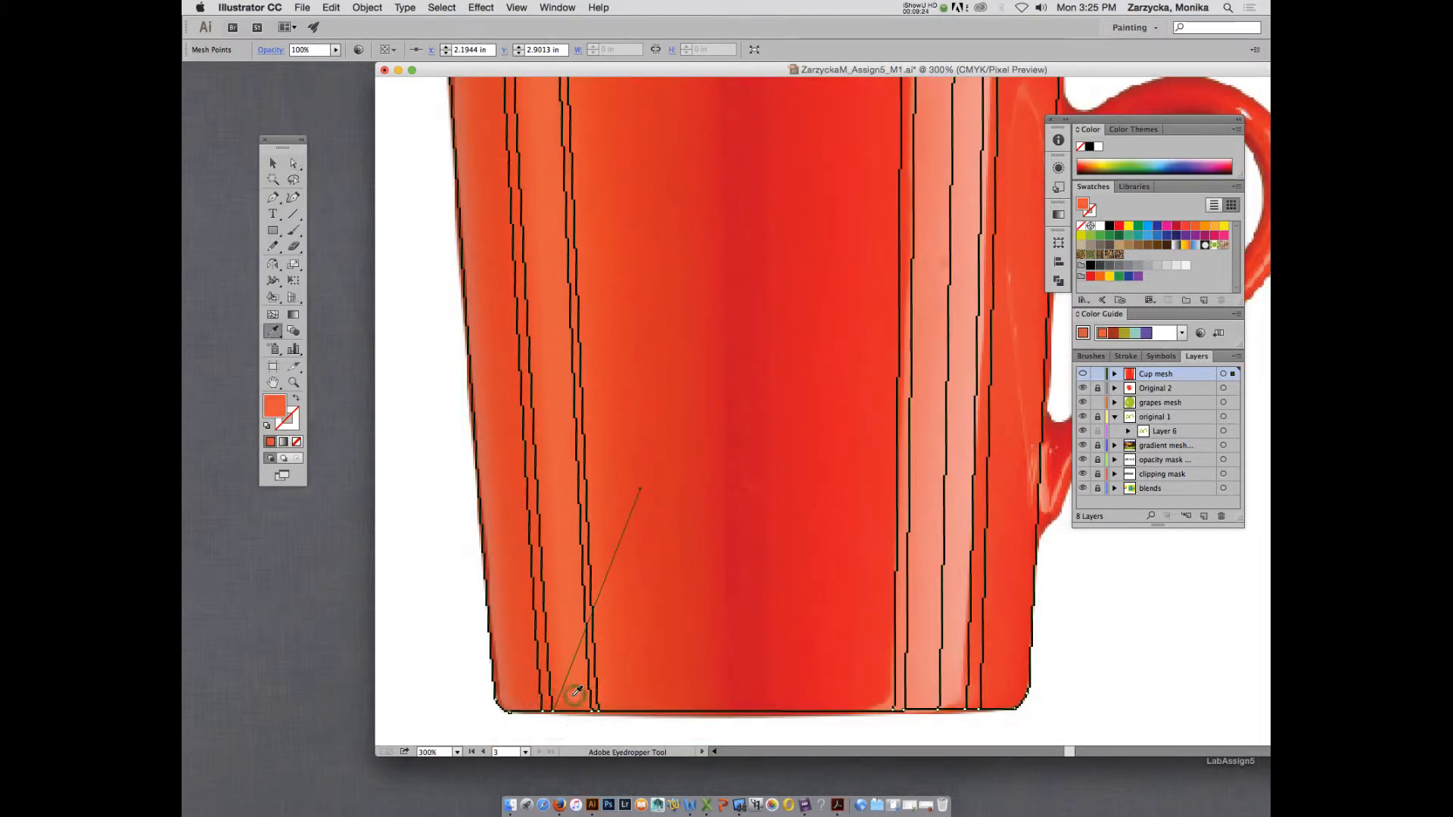
key(a)
drag(553, 712, 543, 713)
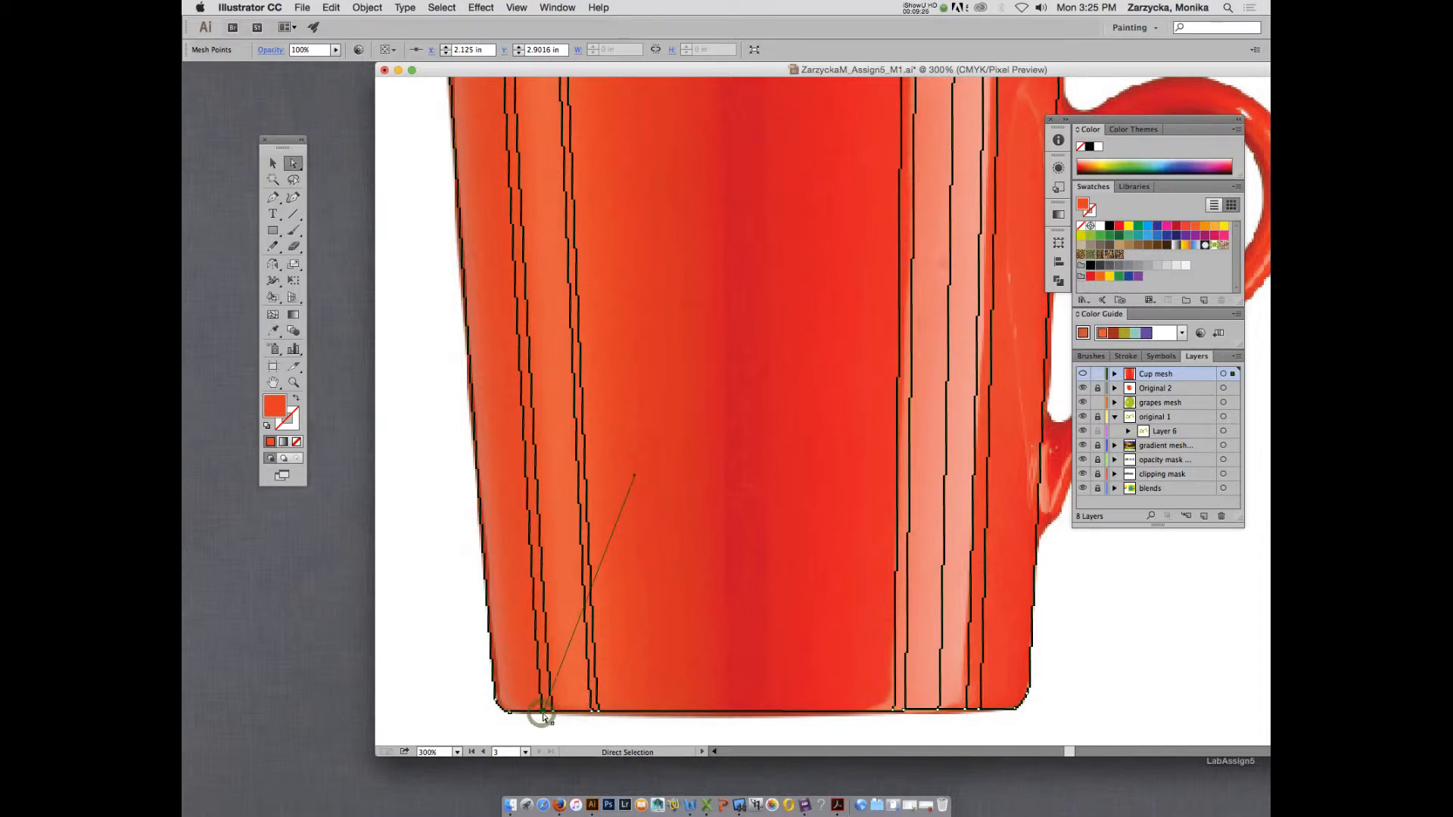
key(i)
click(547, 707)
key(a)
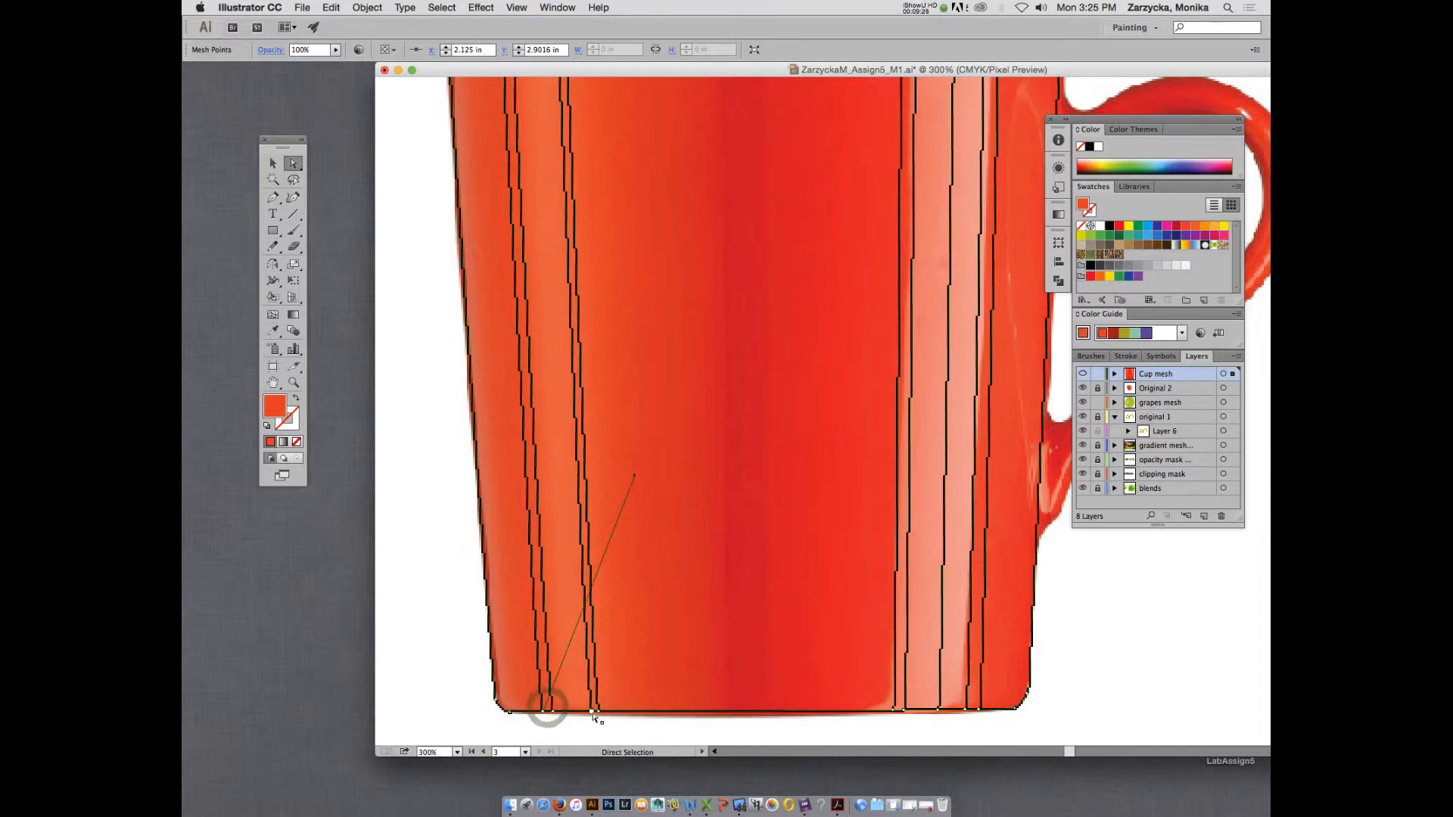
Colour the base points of the line pair at the highlight's edge nearer the handle with orange tones sampled from the photo.
click(593, 712)
key(i)
click(591, 705)
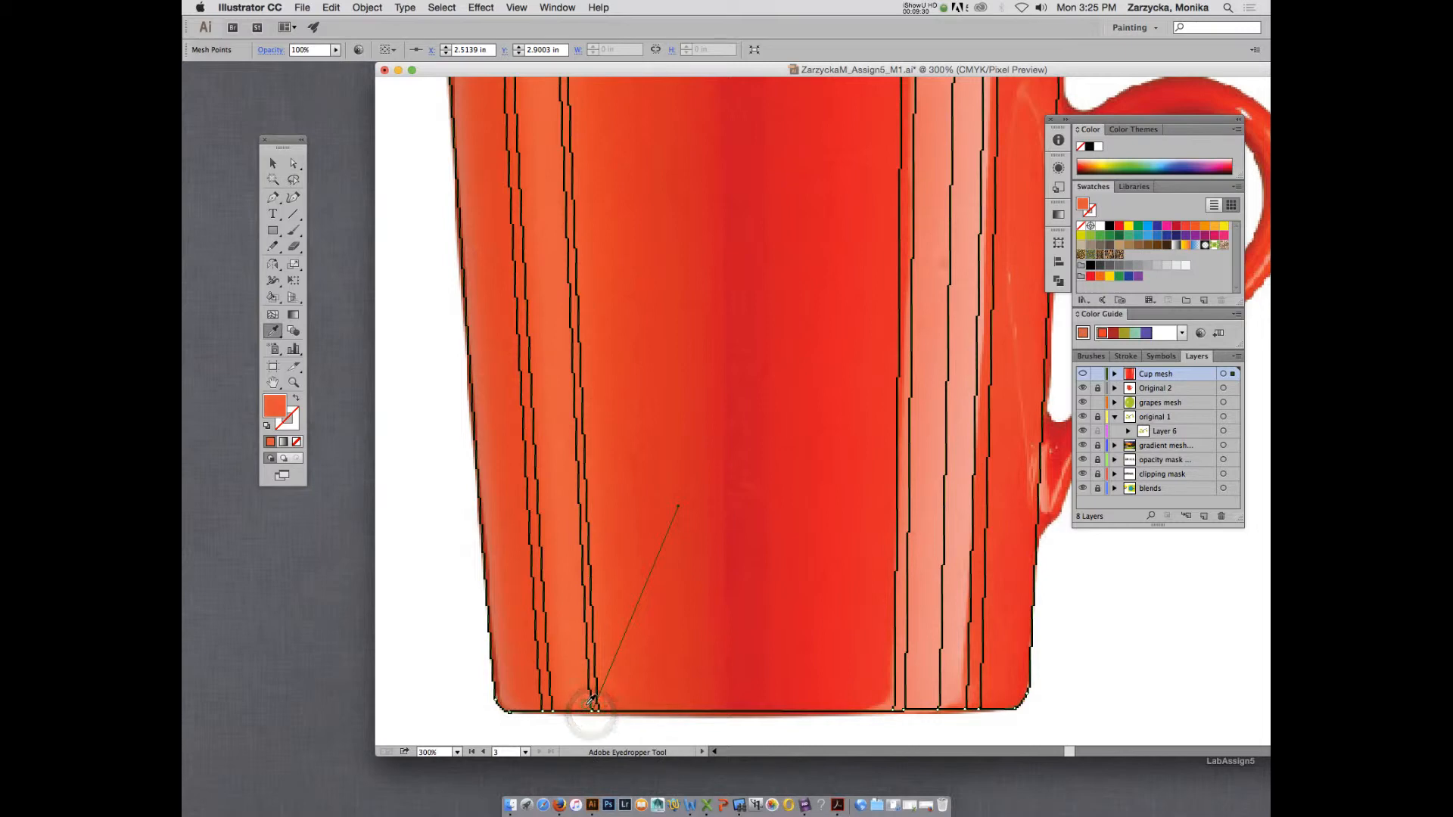
key(a)
drag(592, 712, 602, 713)
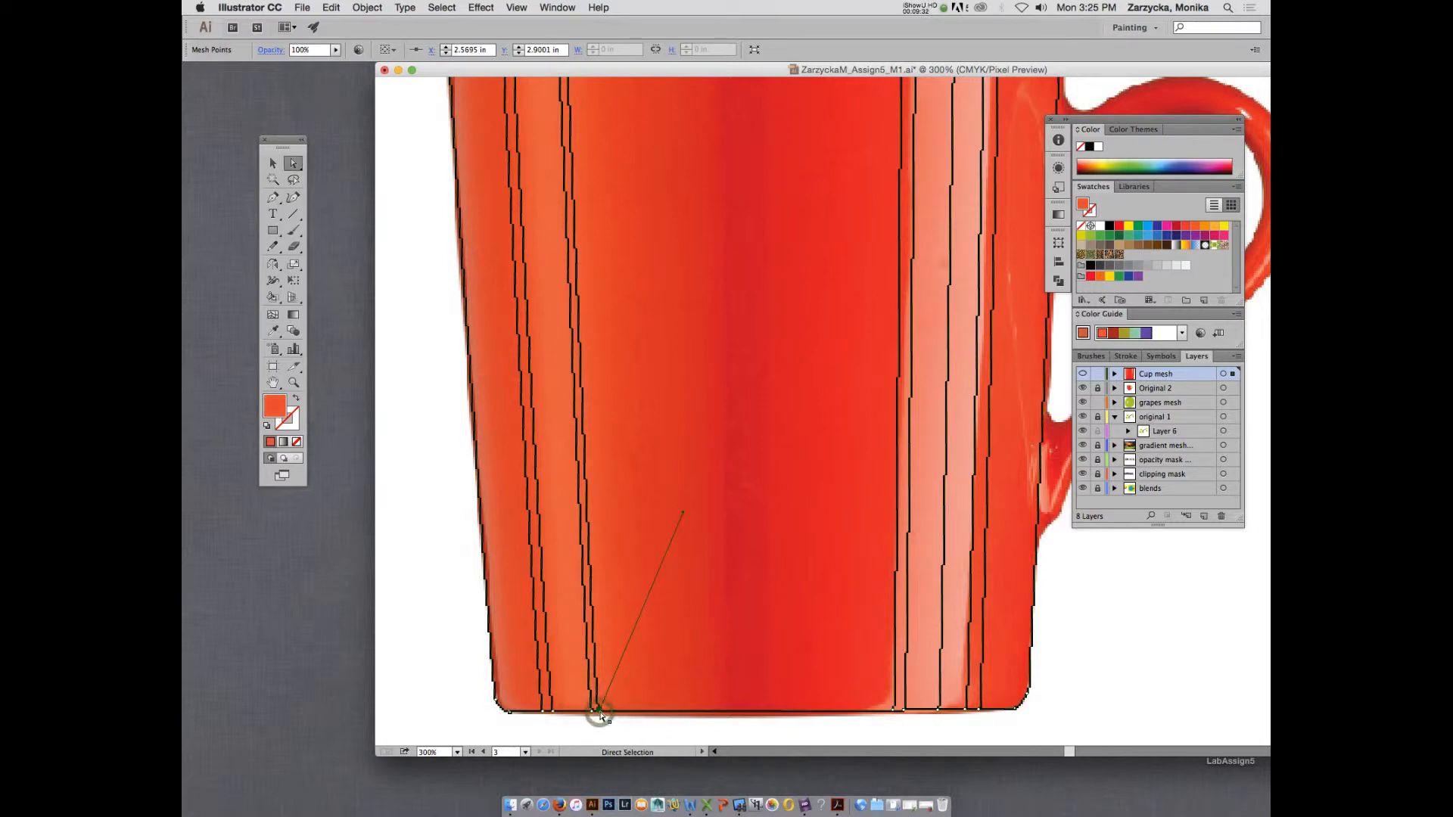
key(i)
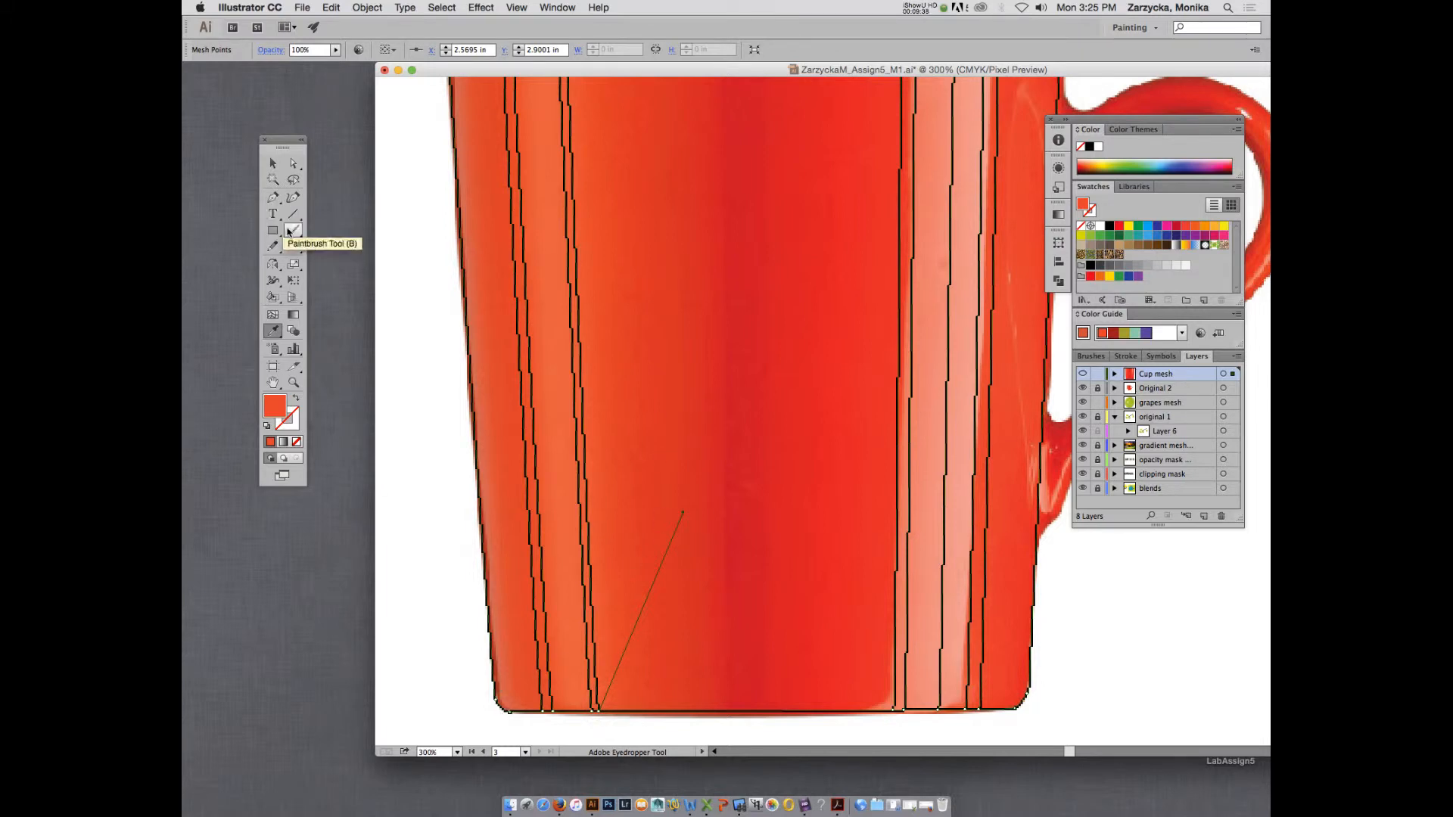
Add a vertical mesh line near the mug's outer edge opposite the handle and colour its base point light orange from the photo.
click(273, 314)
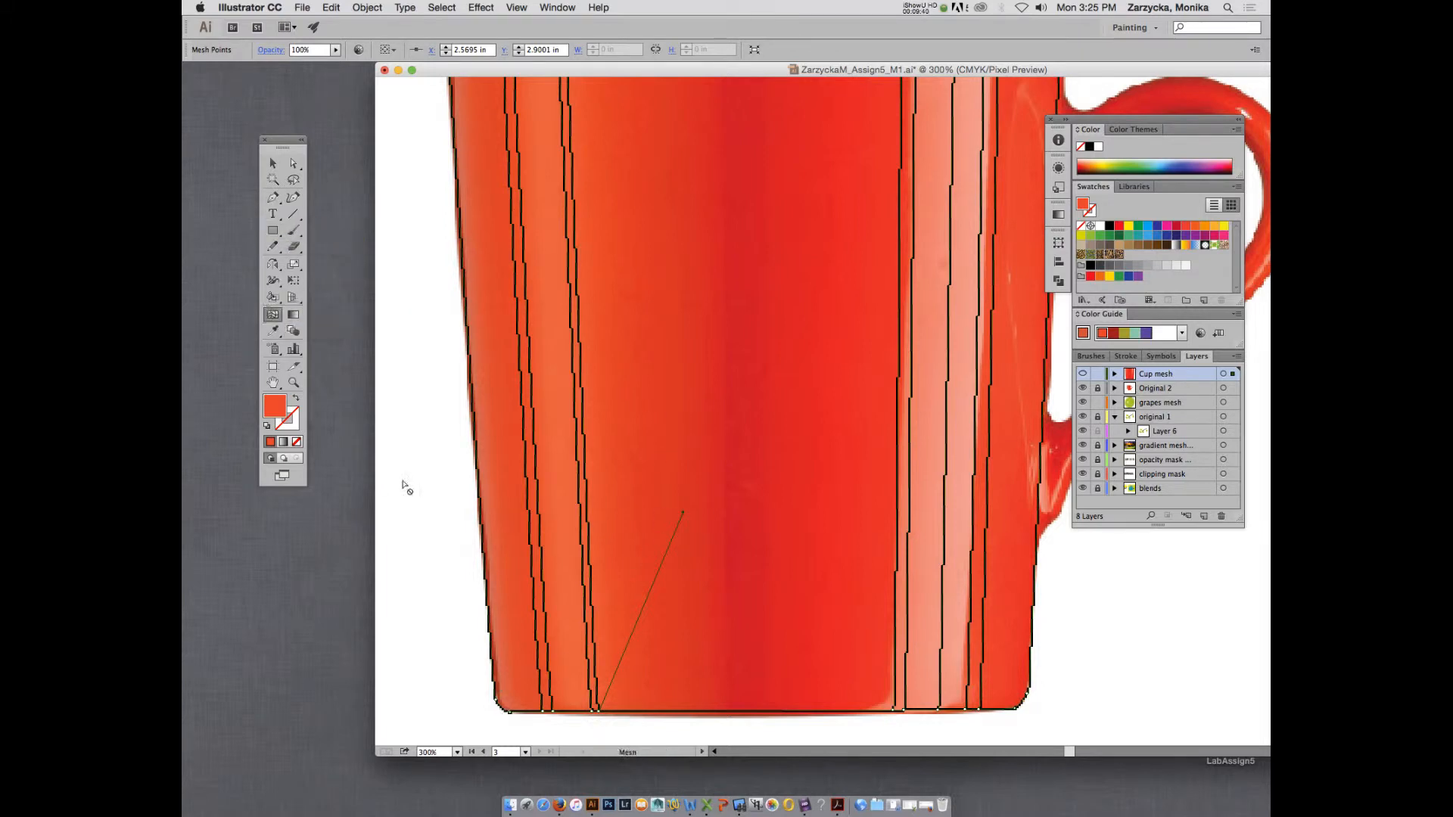
click(514, 712)
click(515, 712)
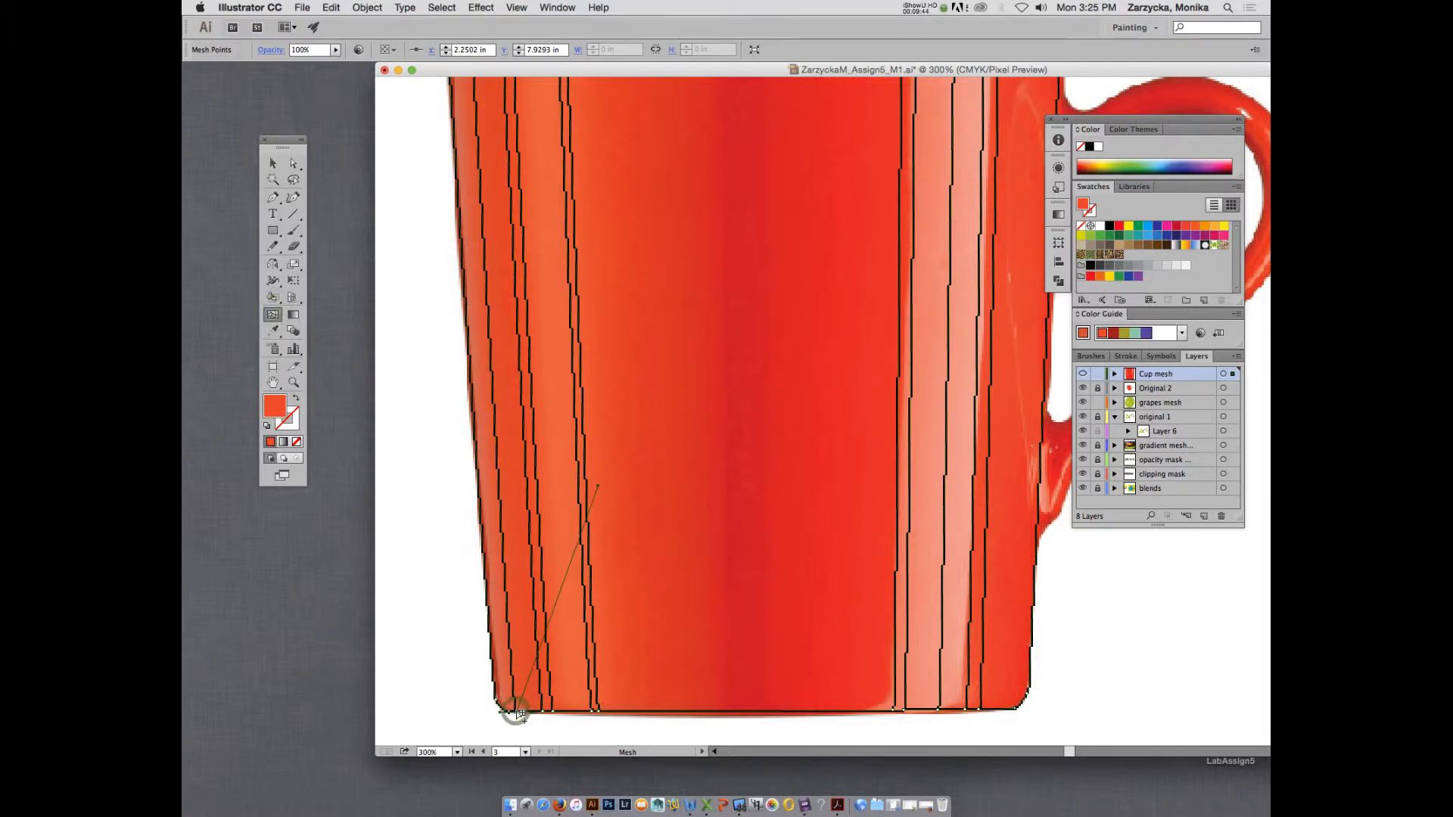
key(i)
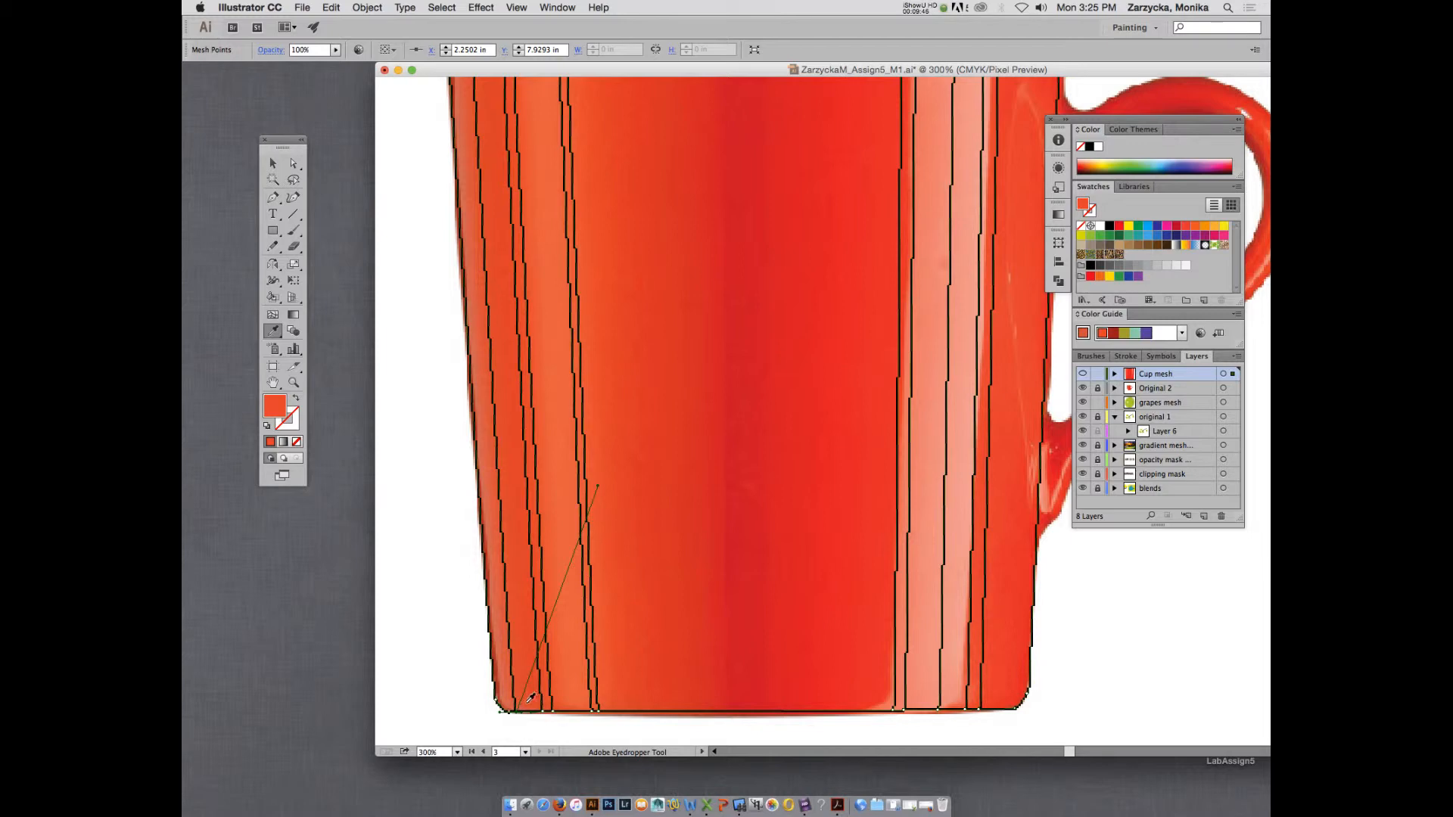
key(a)
key(i)
click(514, 696)
key(a)
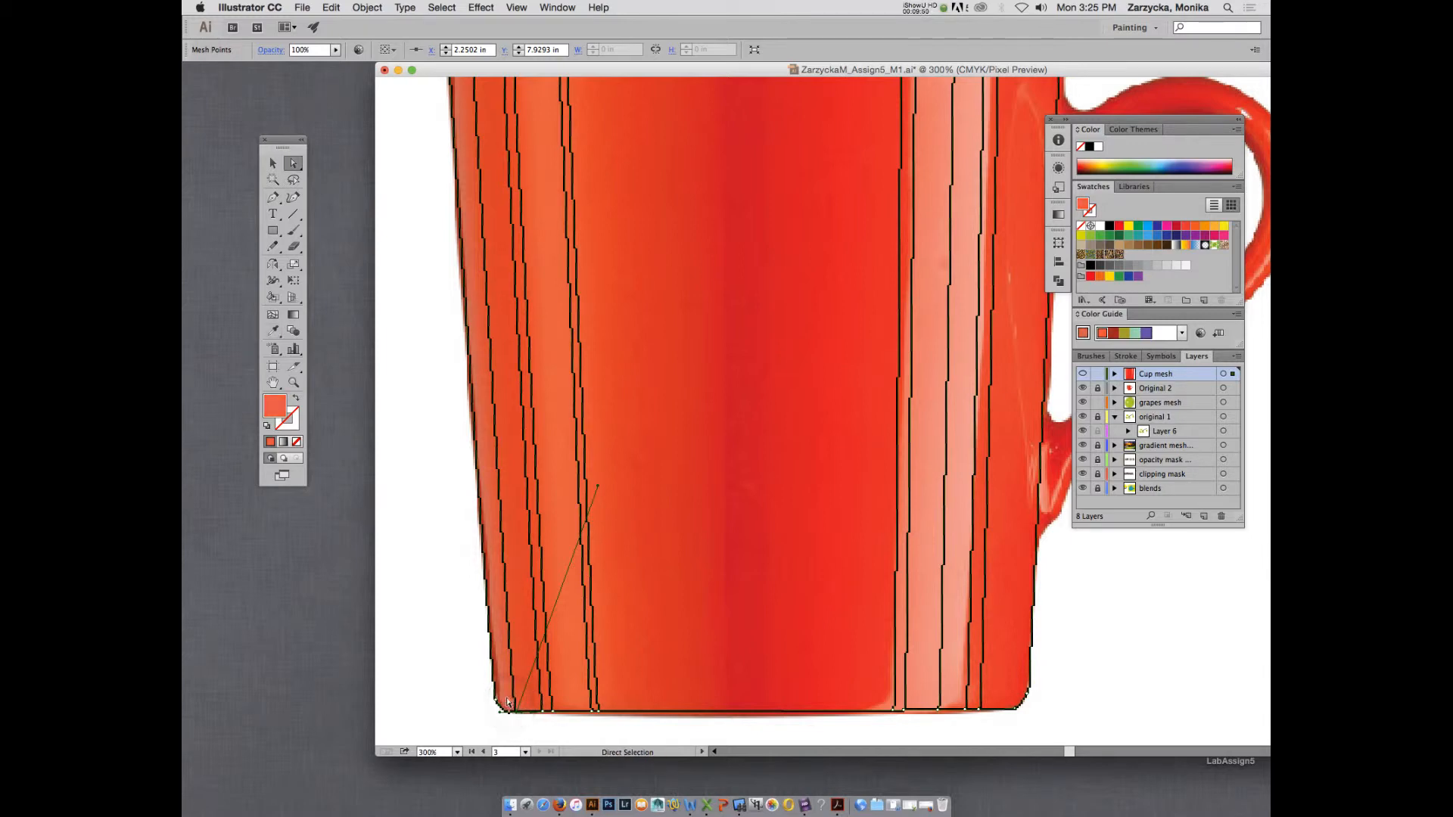
Colour the rim point of the line near the outer edge orange-red from the photo and check the Cup mesh layer in preview.
scroll(503, 464, up, 5)
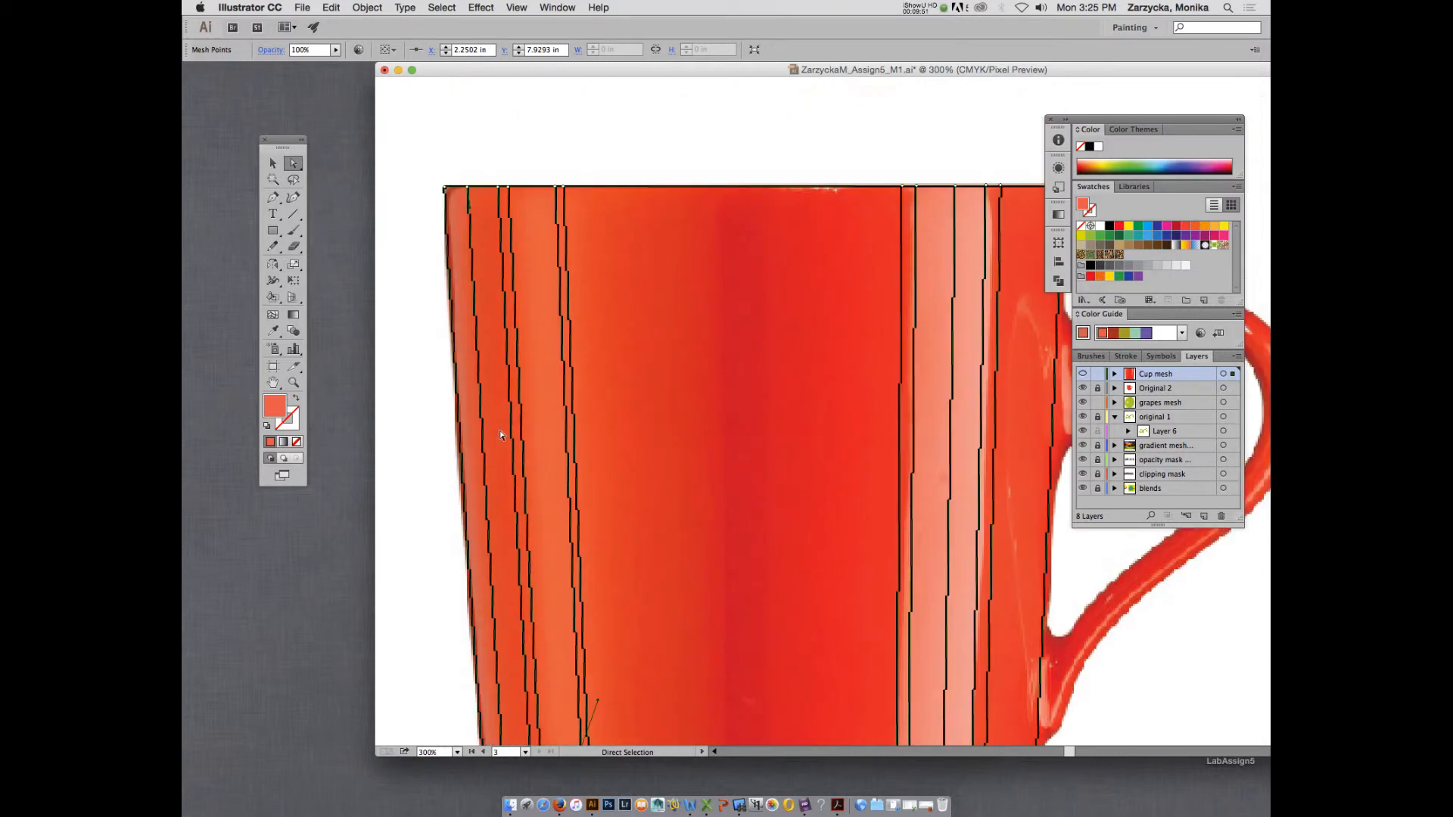
click(469, 188)
key(i)
click(481, 195)
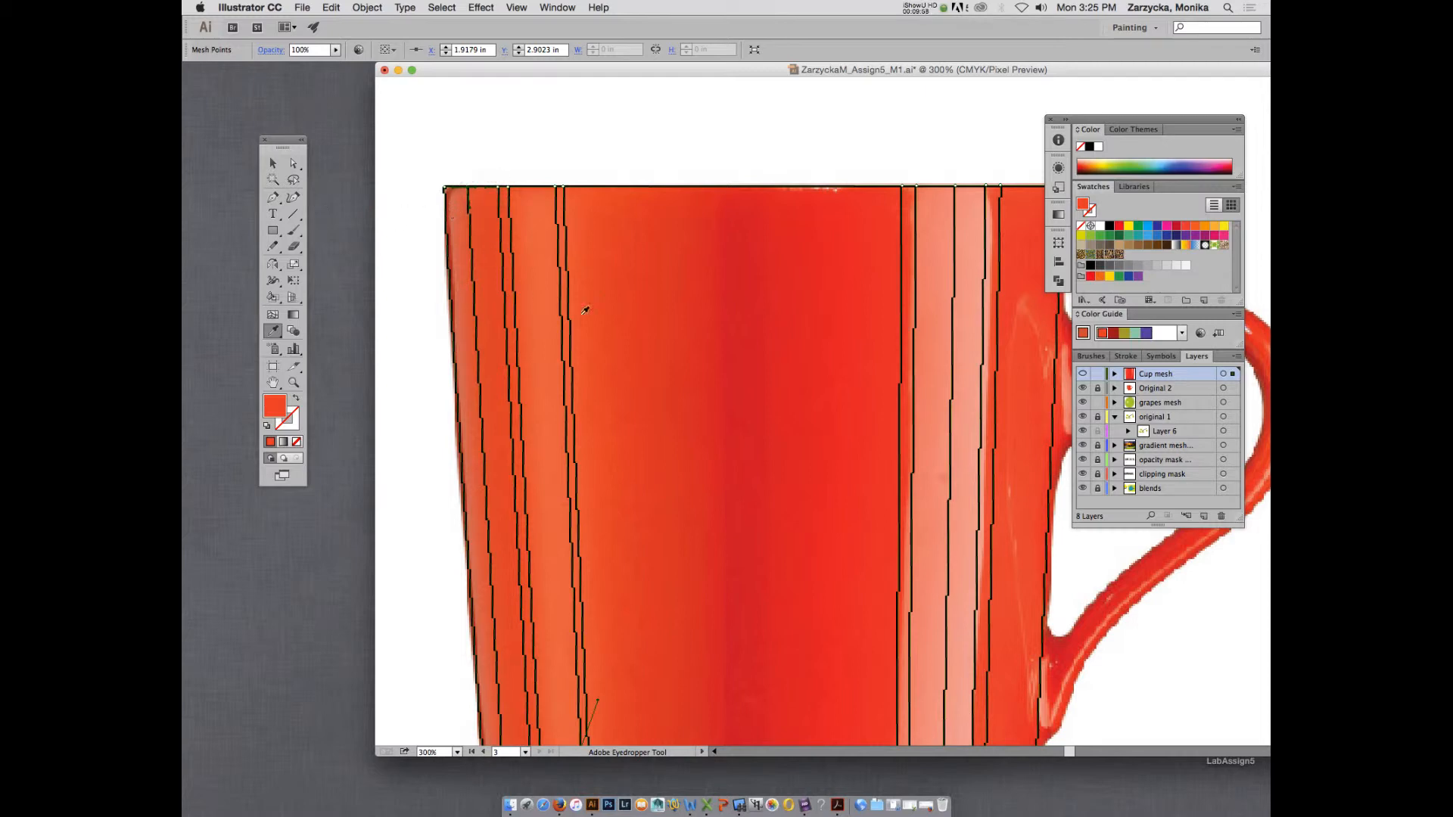
scroll(603, 321, down, 1)
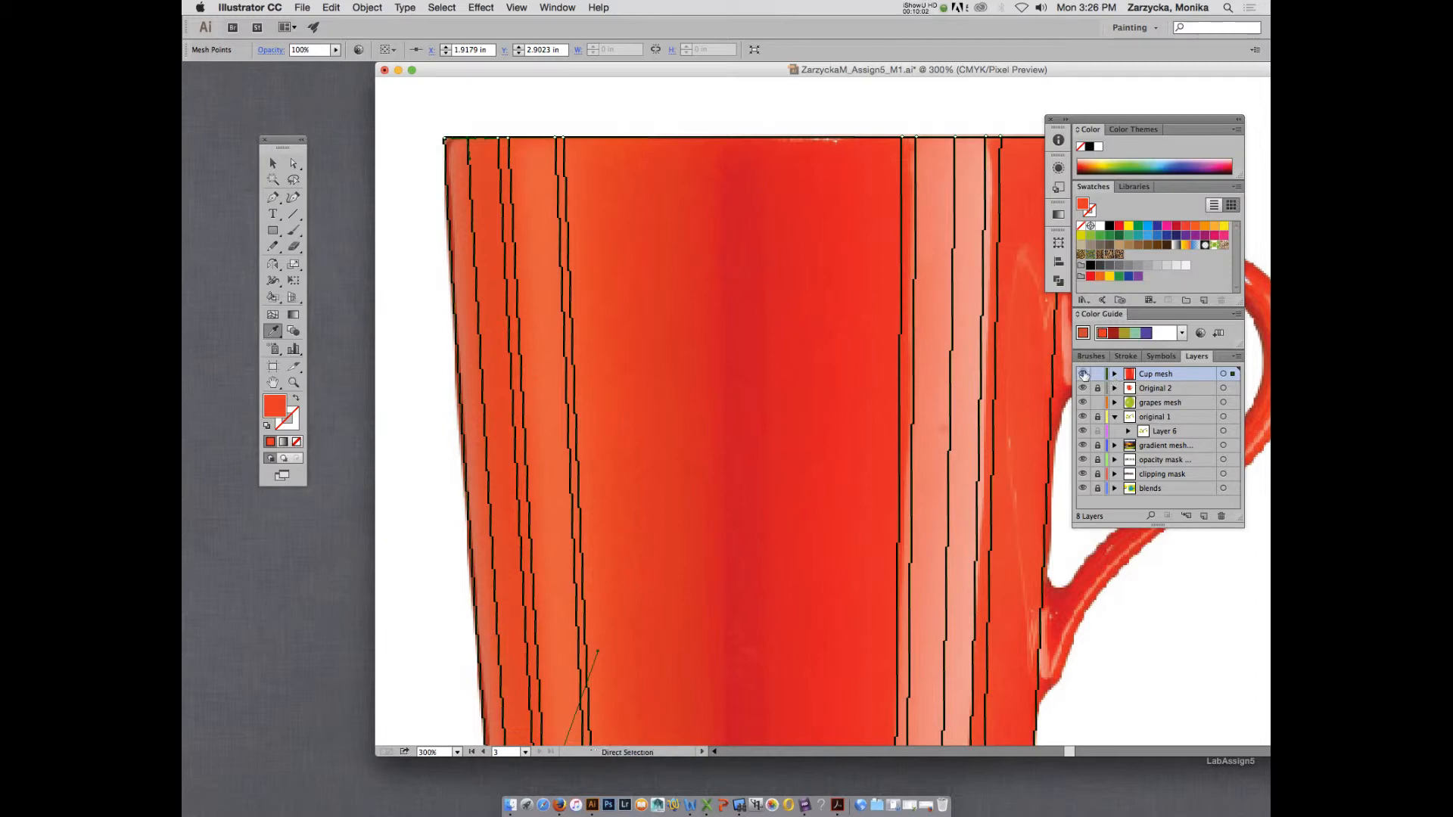
super+click(1083, 374)
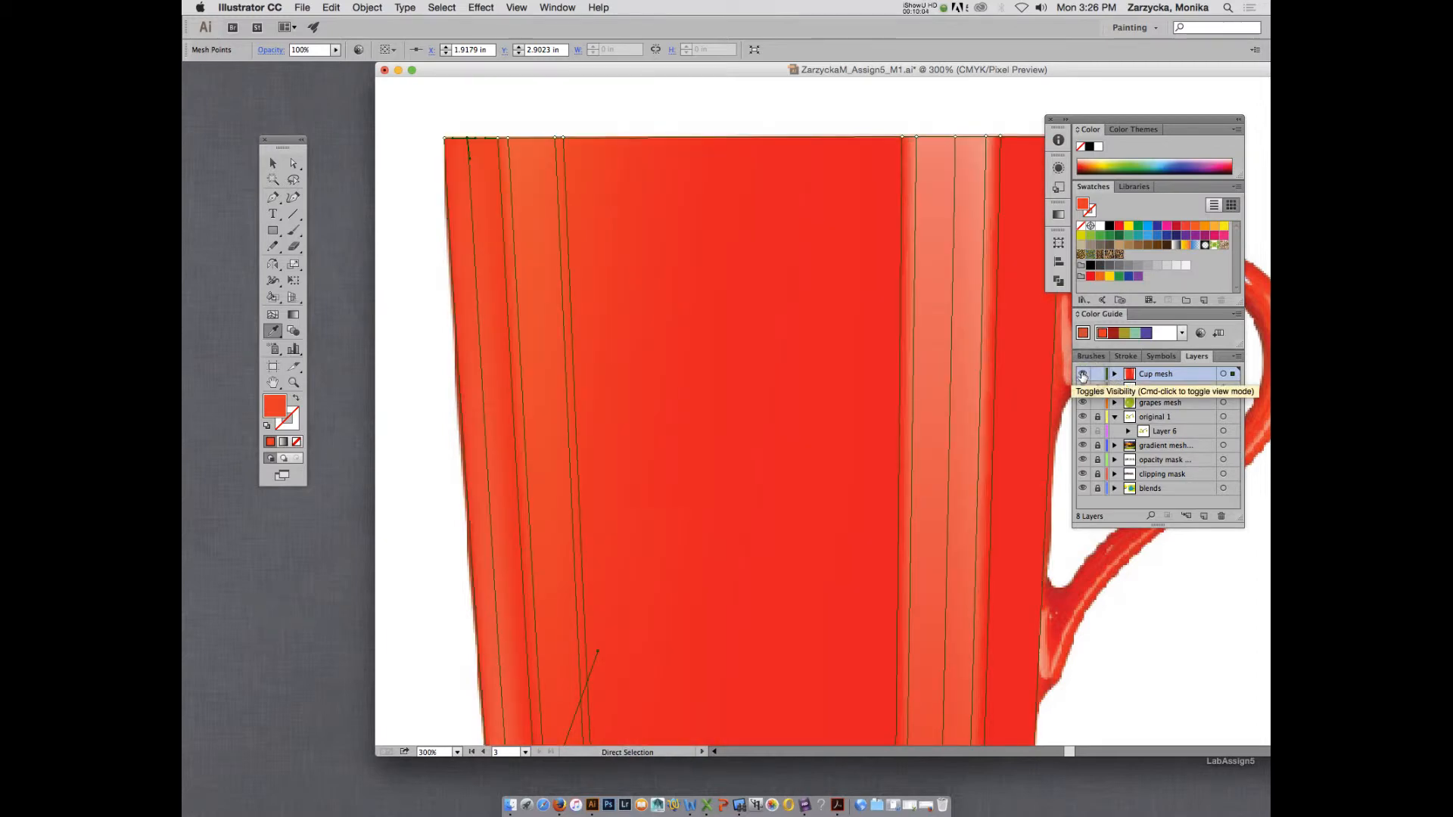
super+click(1083, 375)
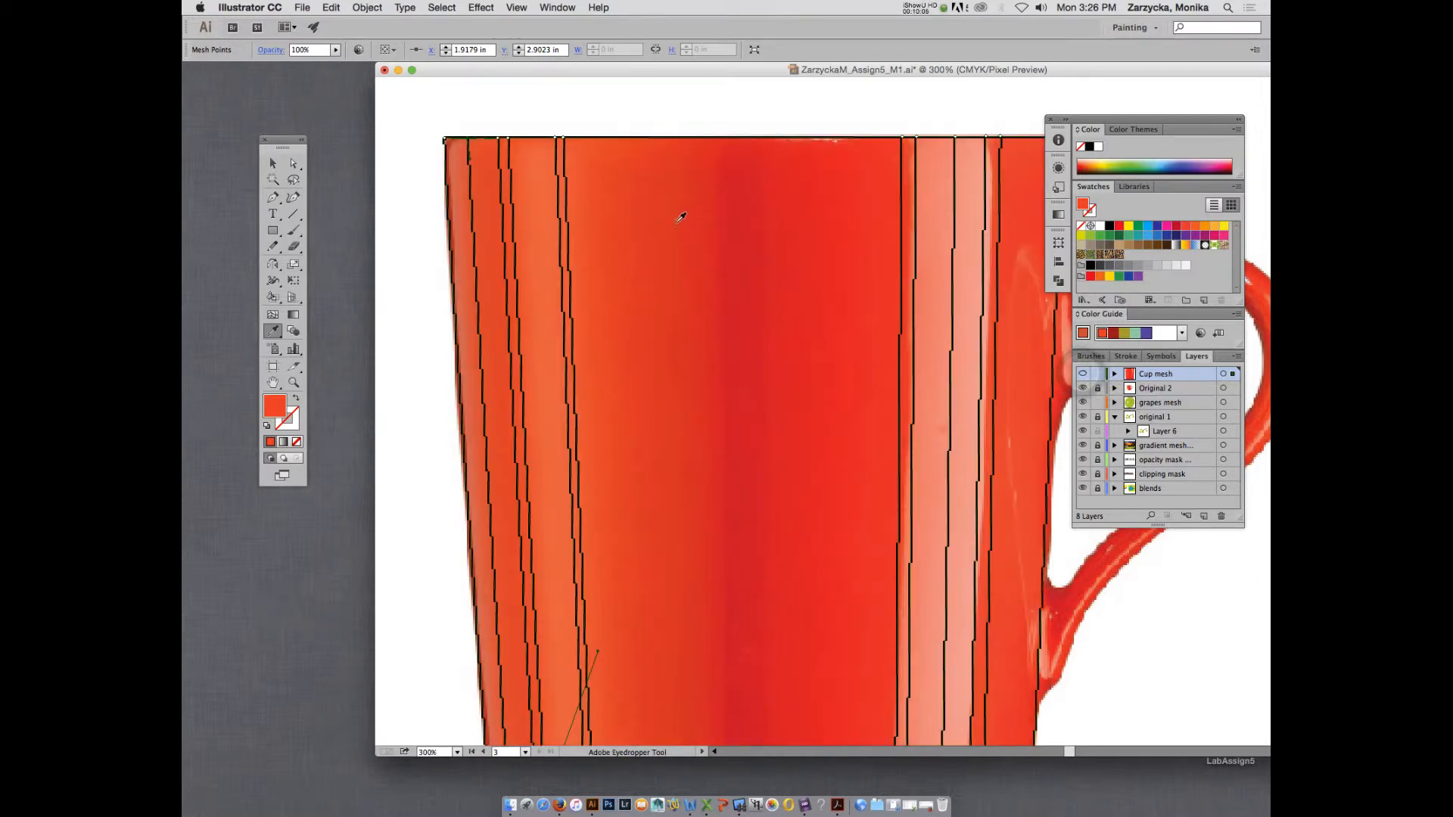
Add a vertical mesh line between the orange highlight and the dark central band and colour its rim point from the photo.
key(a)
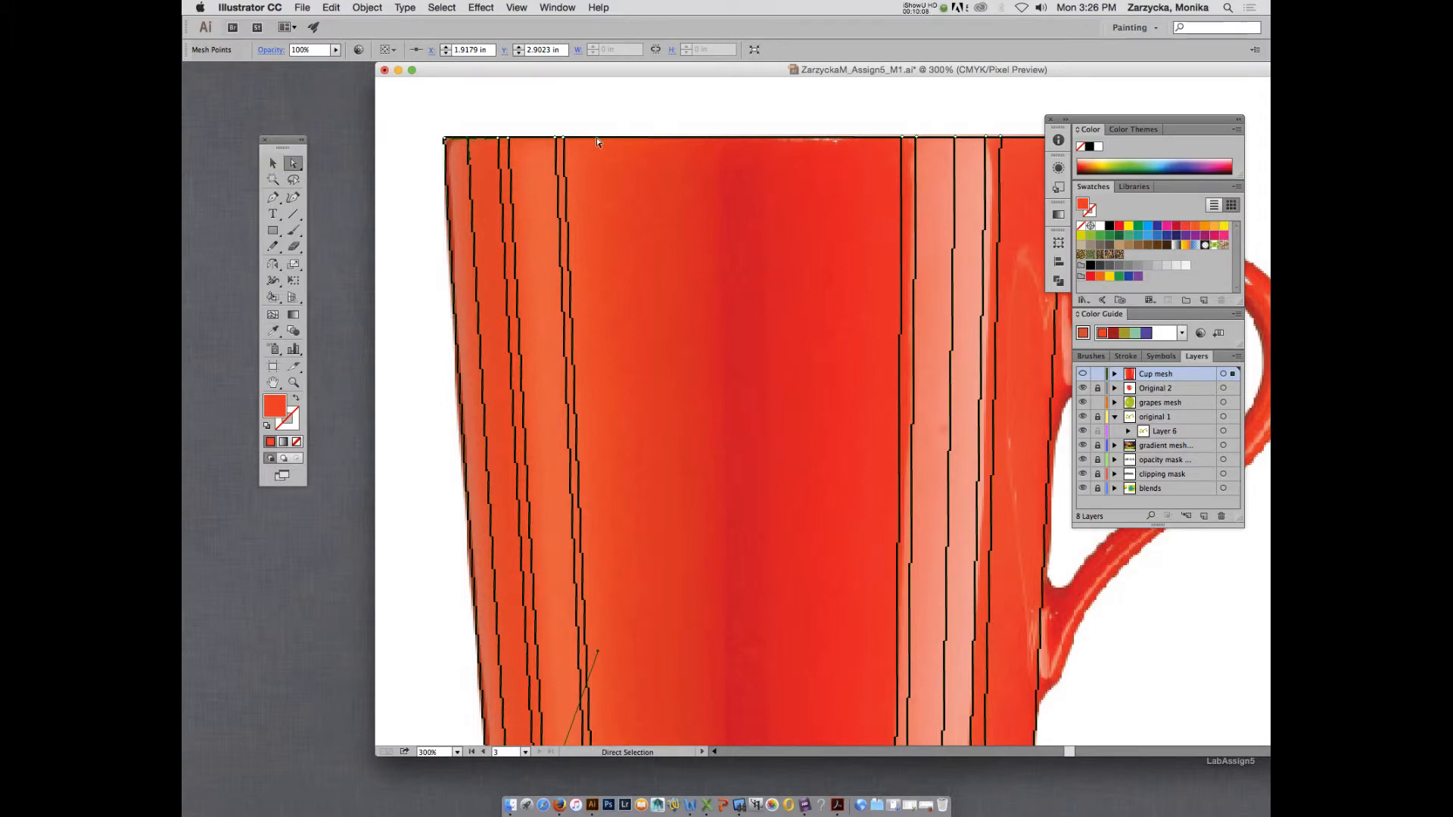
key(u)
click(604, 138)
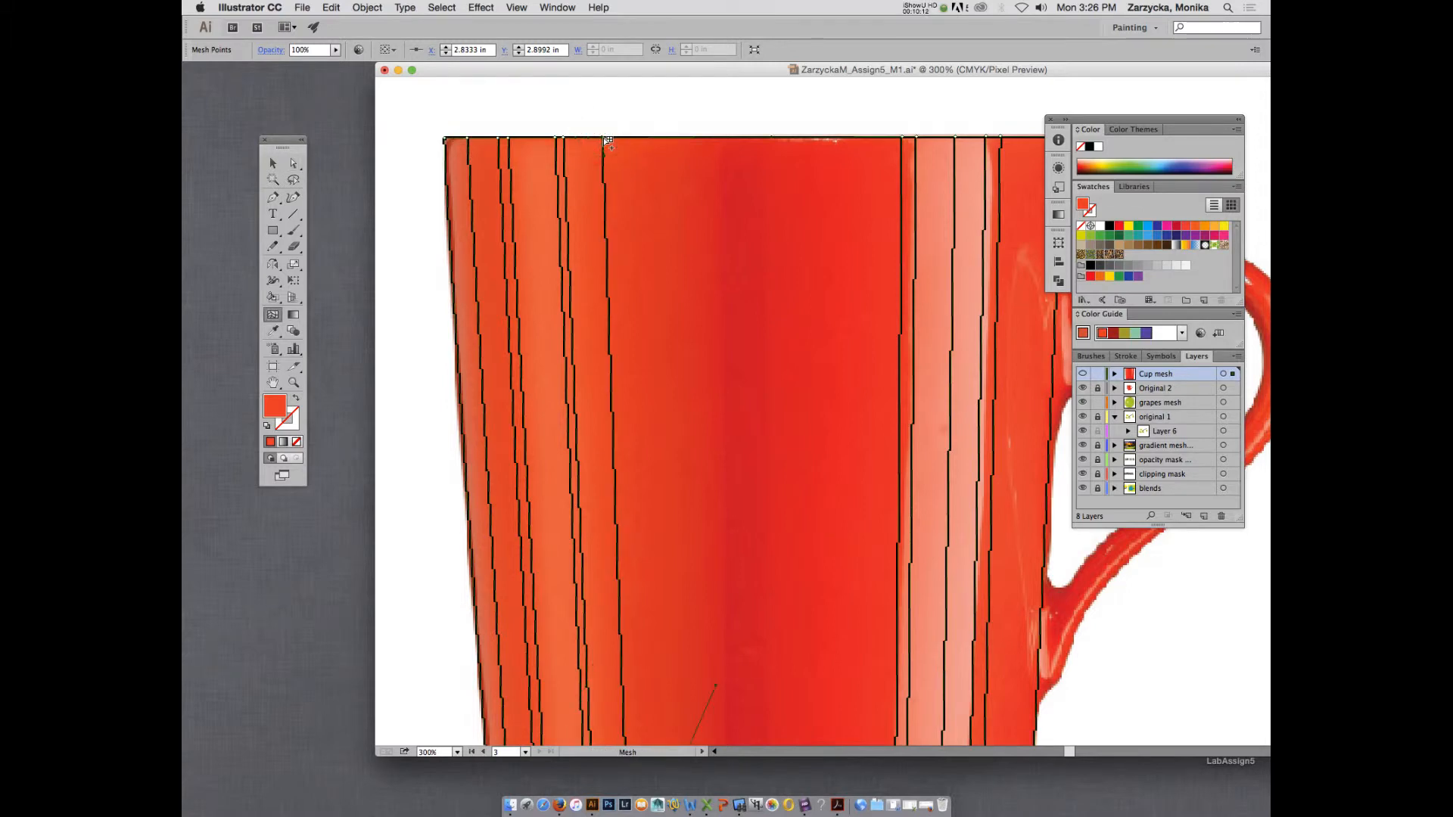
scroll(602, 147, down, 3)
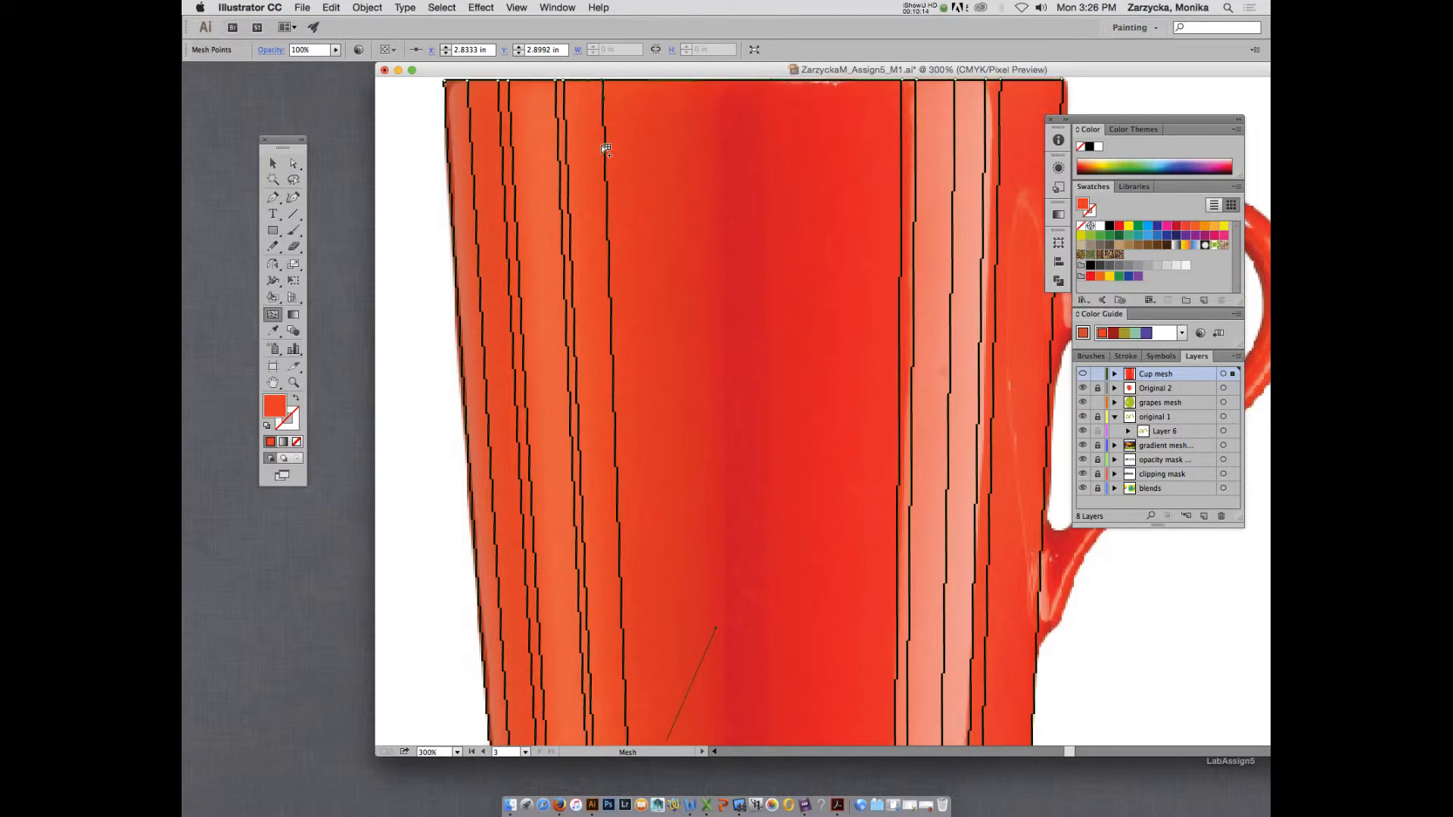
scroll(603, 147, up, 3)
key(i)
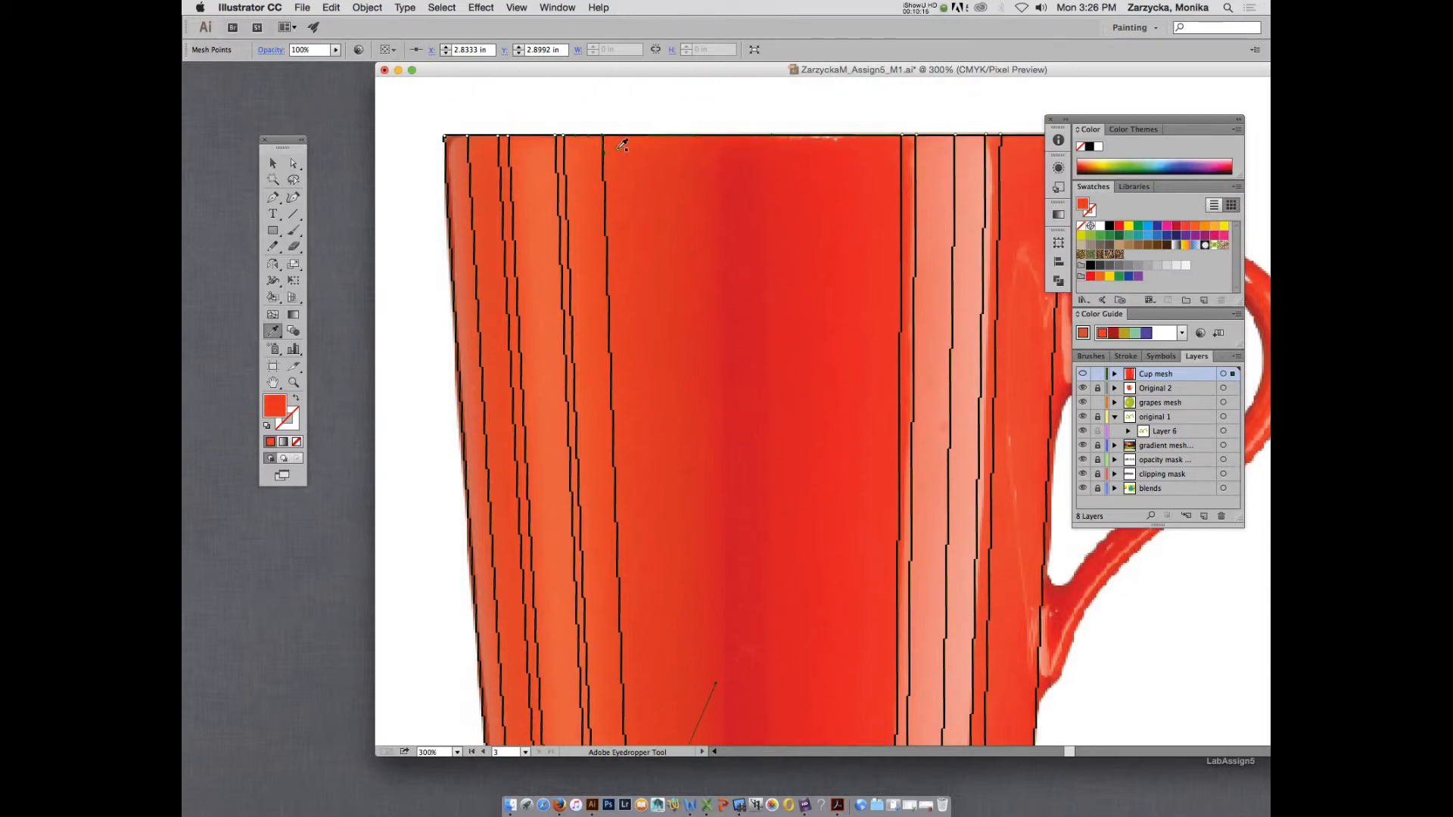
Add a vertical mesh line just before the dark central band and colour its rim point red from the photo.
scroll(617, 144, down, 10)
click(617, 149)
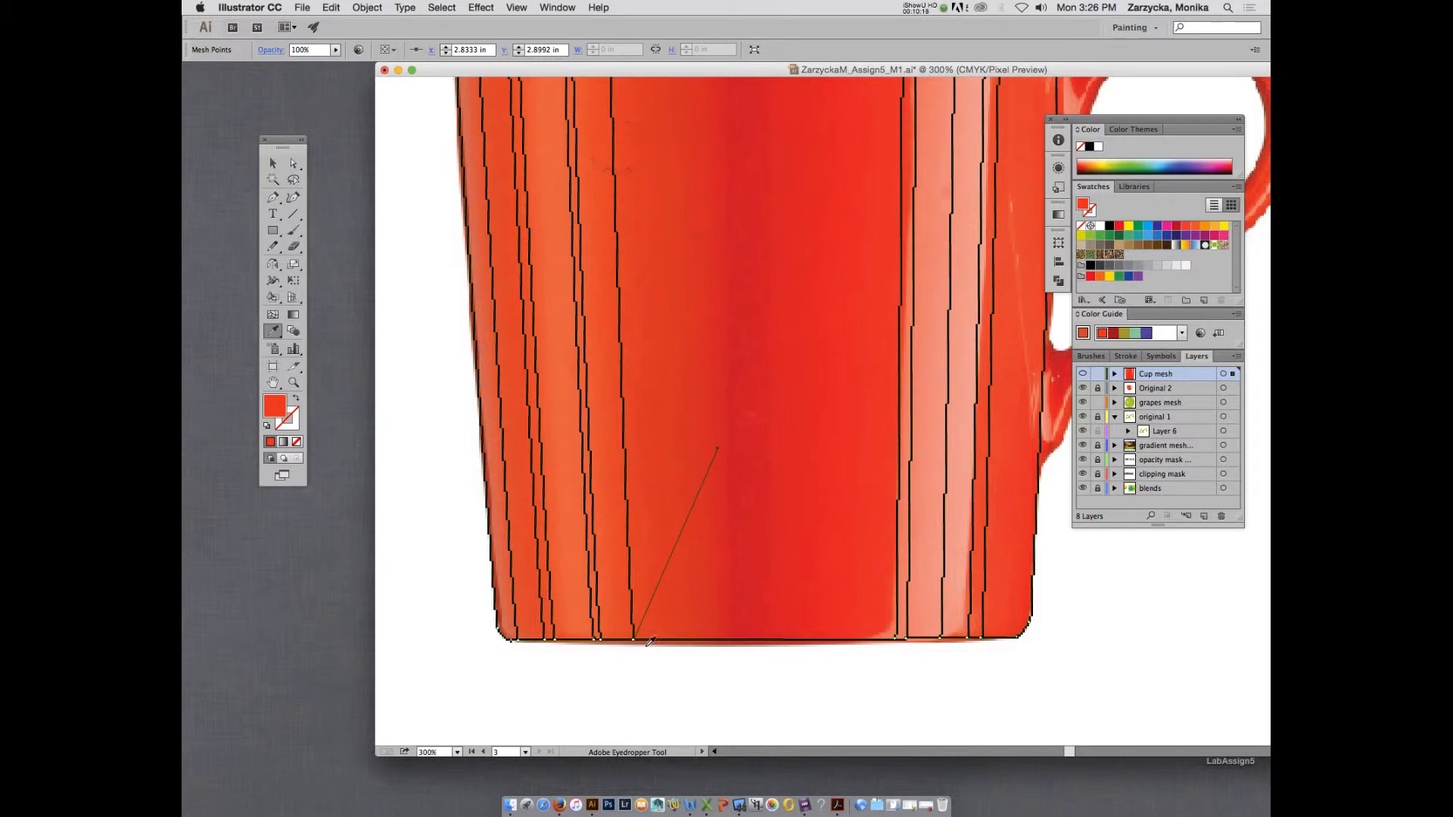
scroll(649, 493, up, 10)
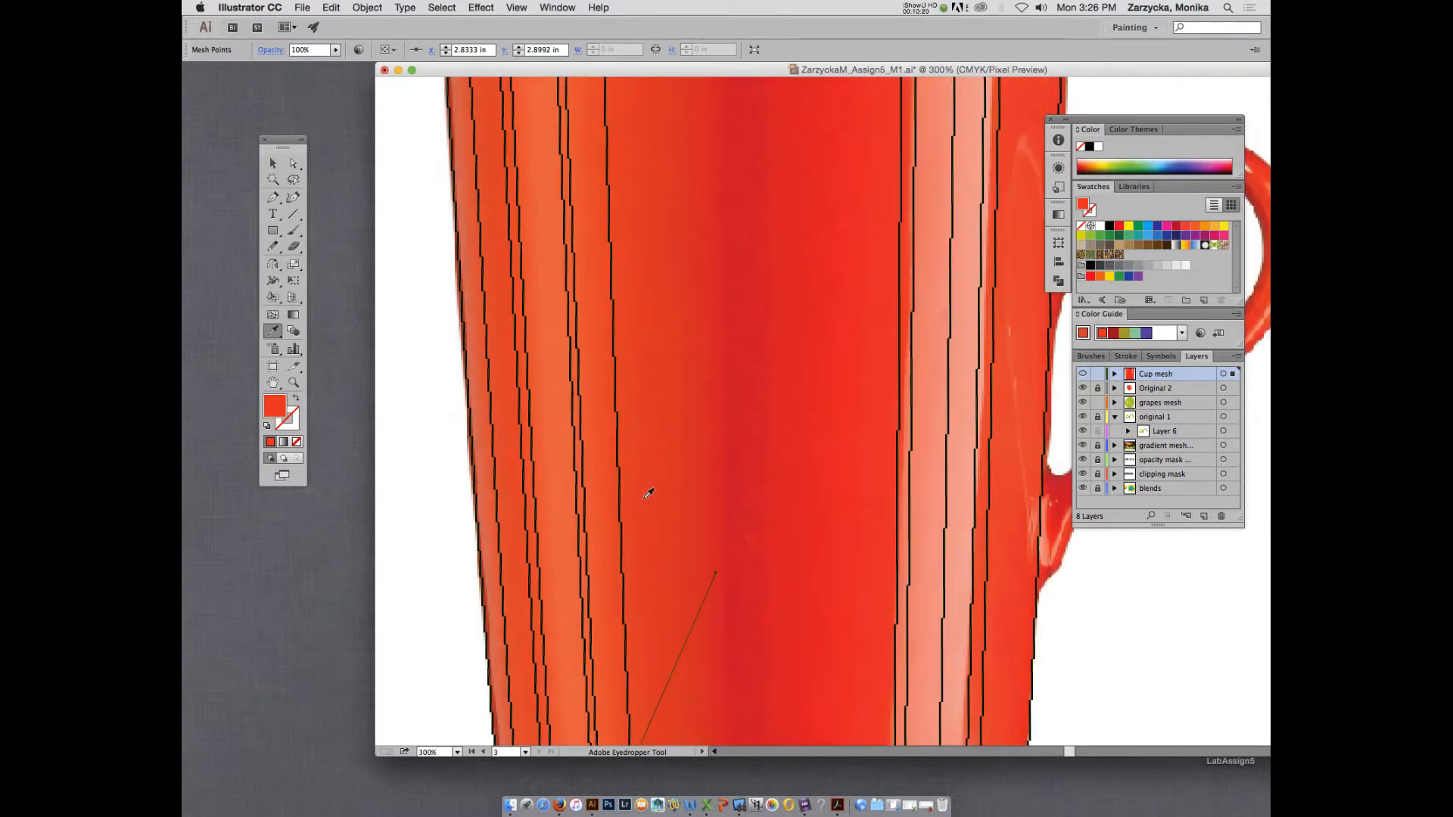
key(a)
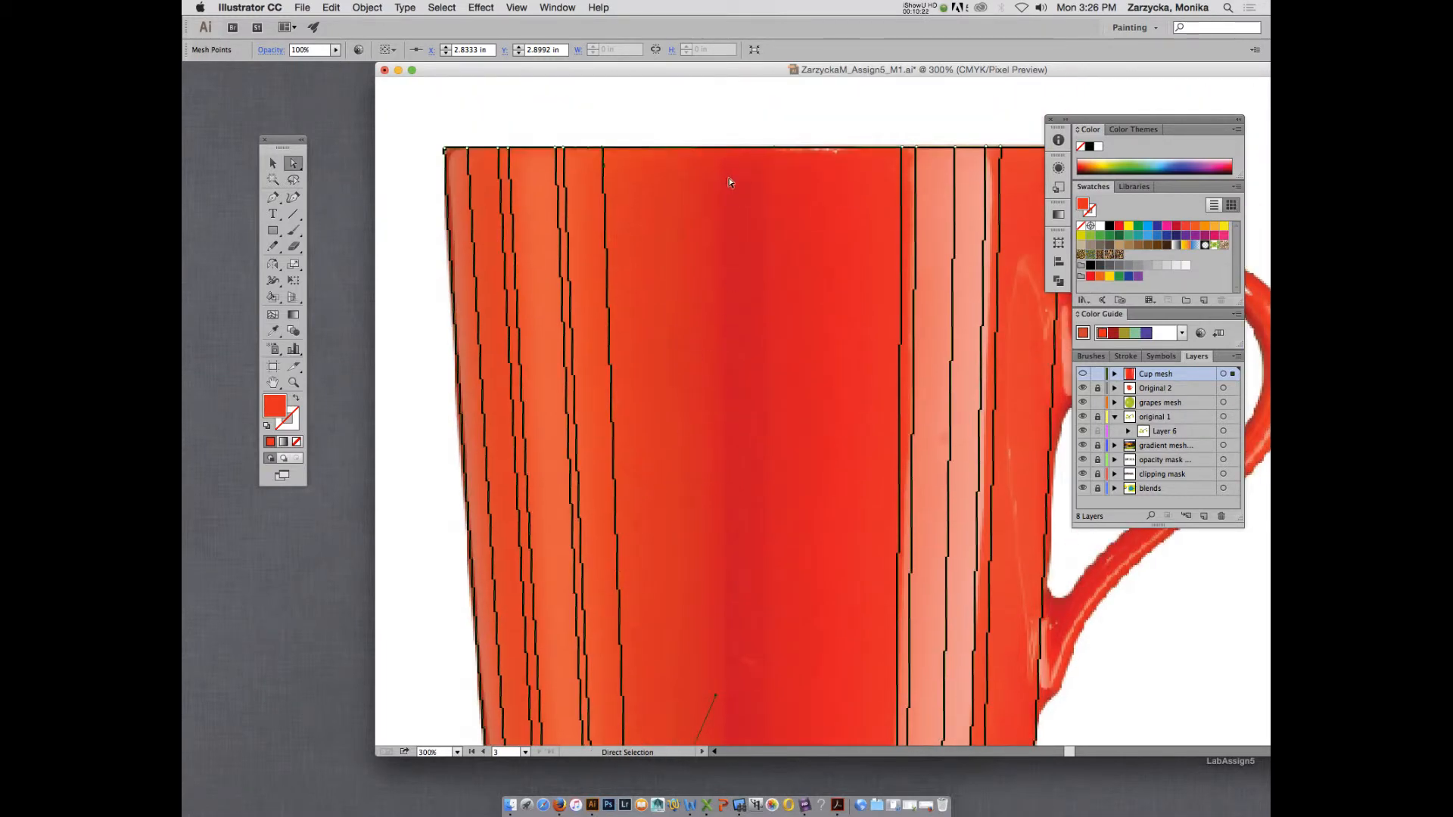
key(i)
key(u)
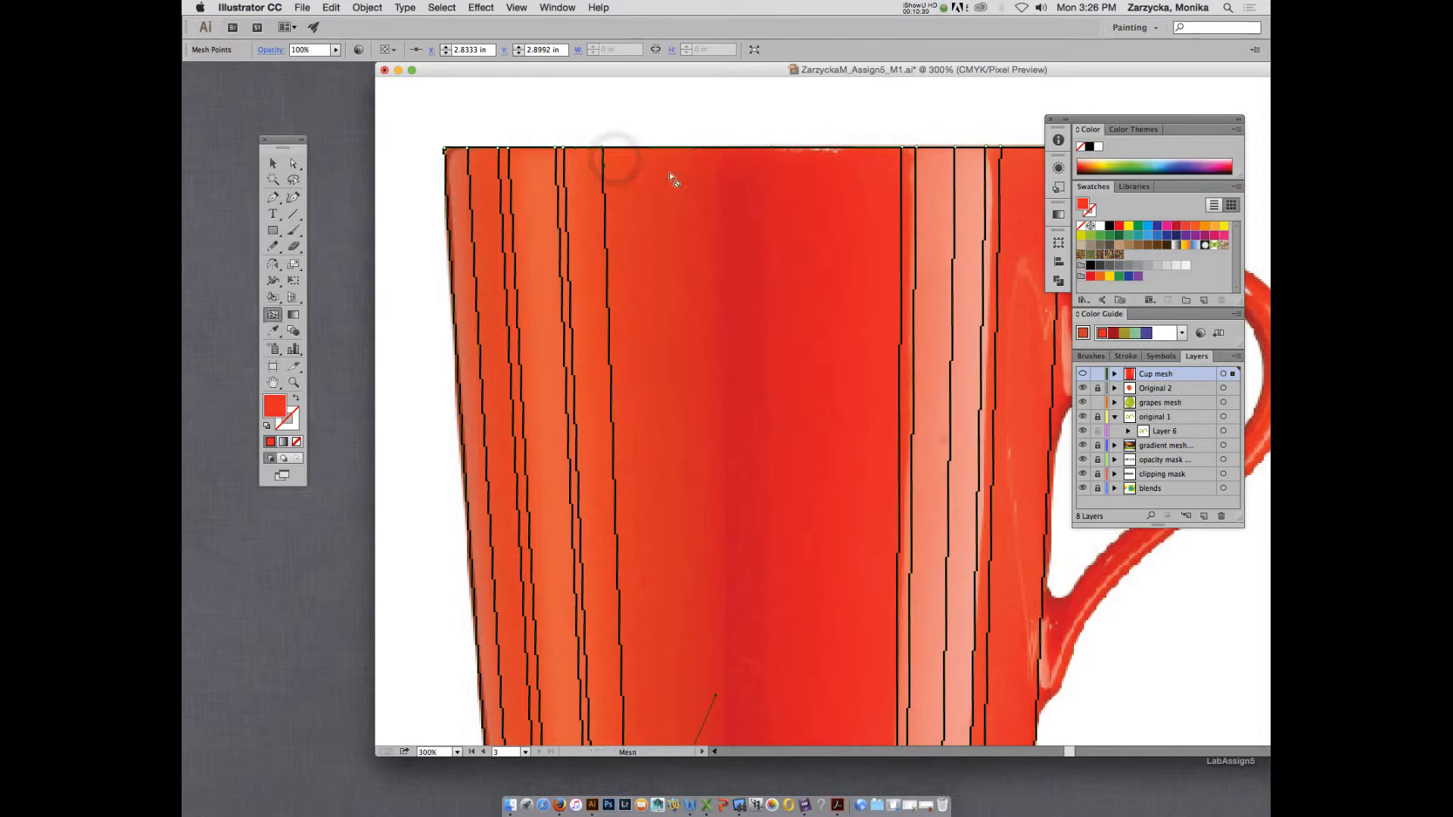
click(663, 148)
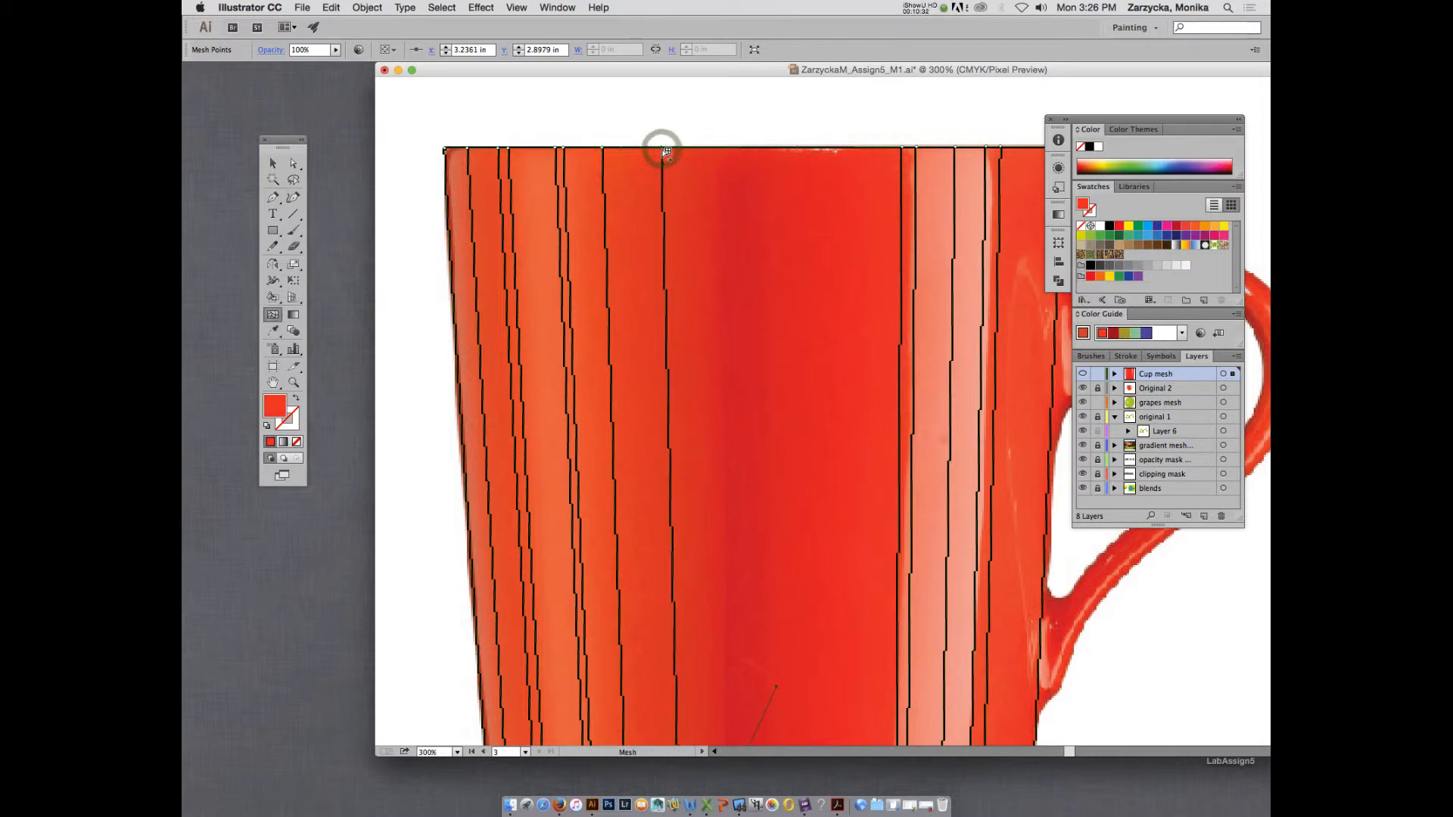
key(i)
click(669, 157)
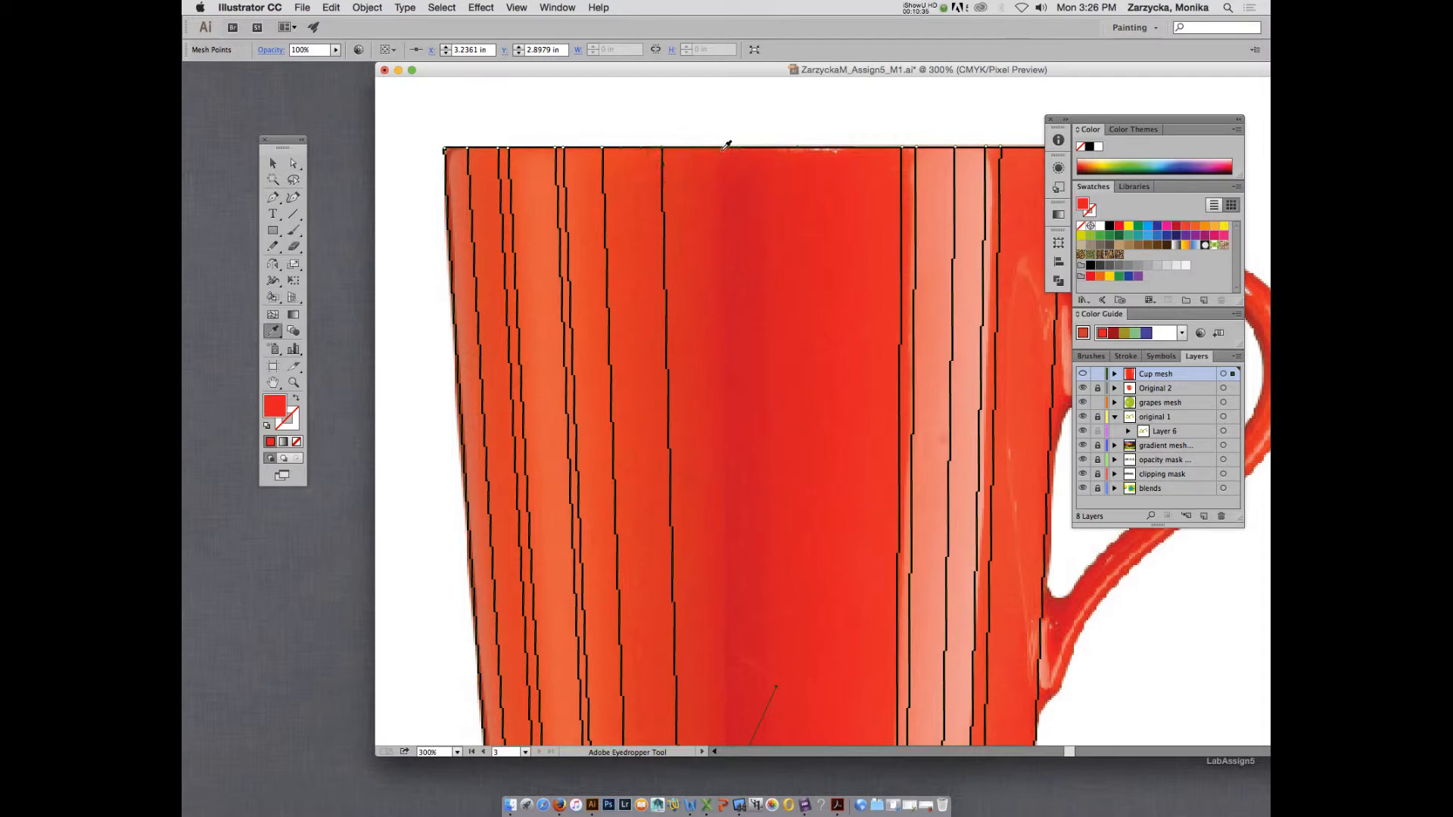
Preview the Cup mesh layer to compare its colouring with the photo, and return the layer to outline view.
key(a)
click(724, 150)
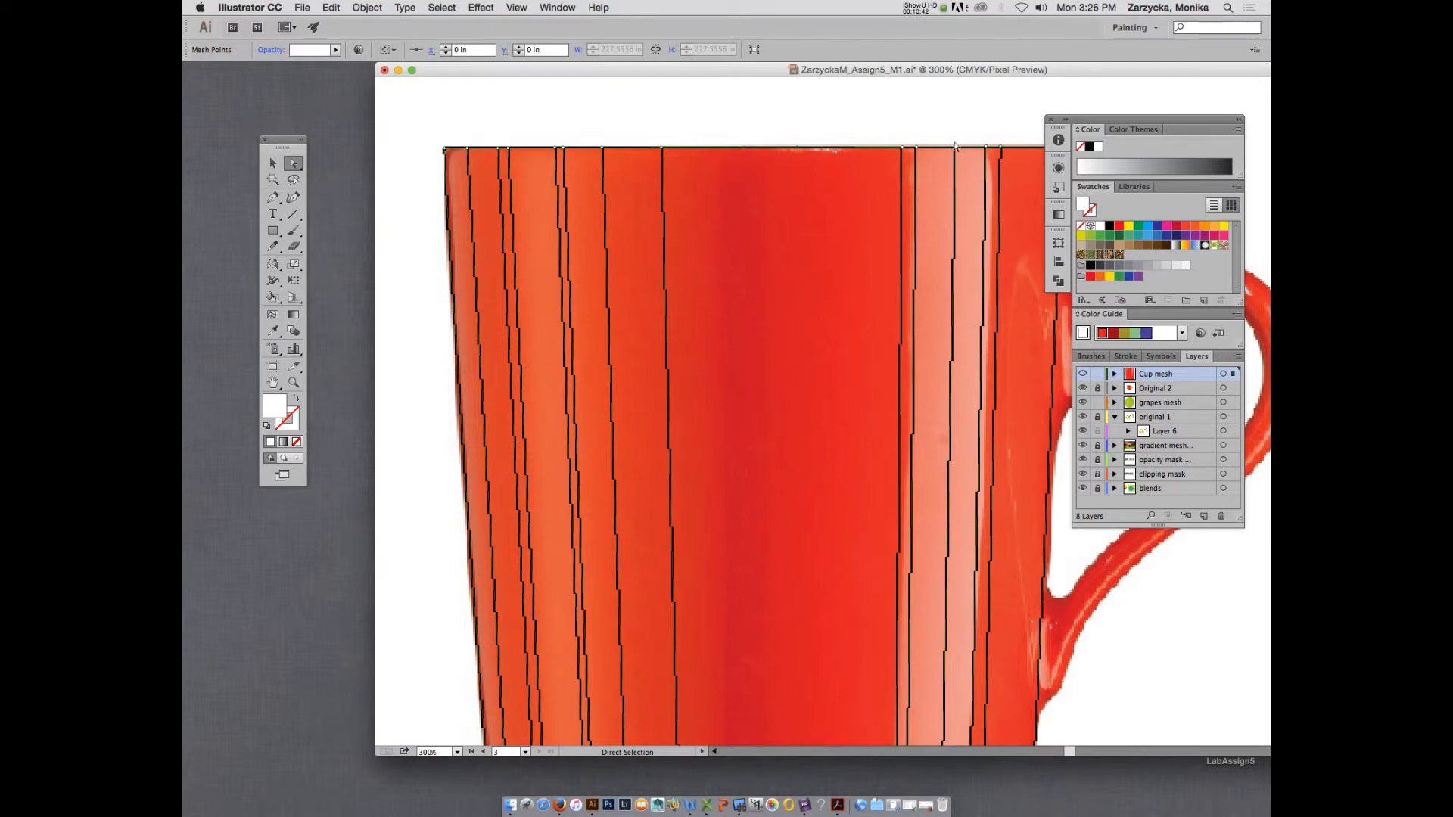
click(1082, 374)
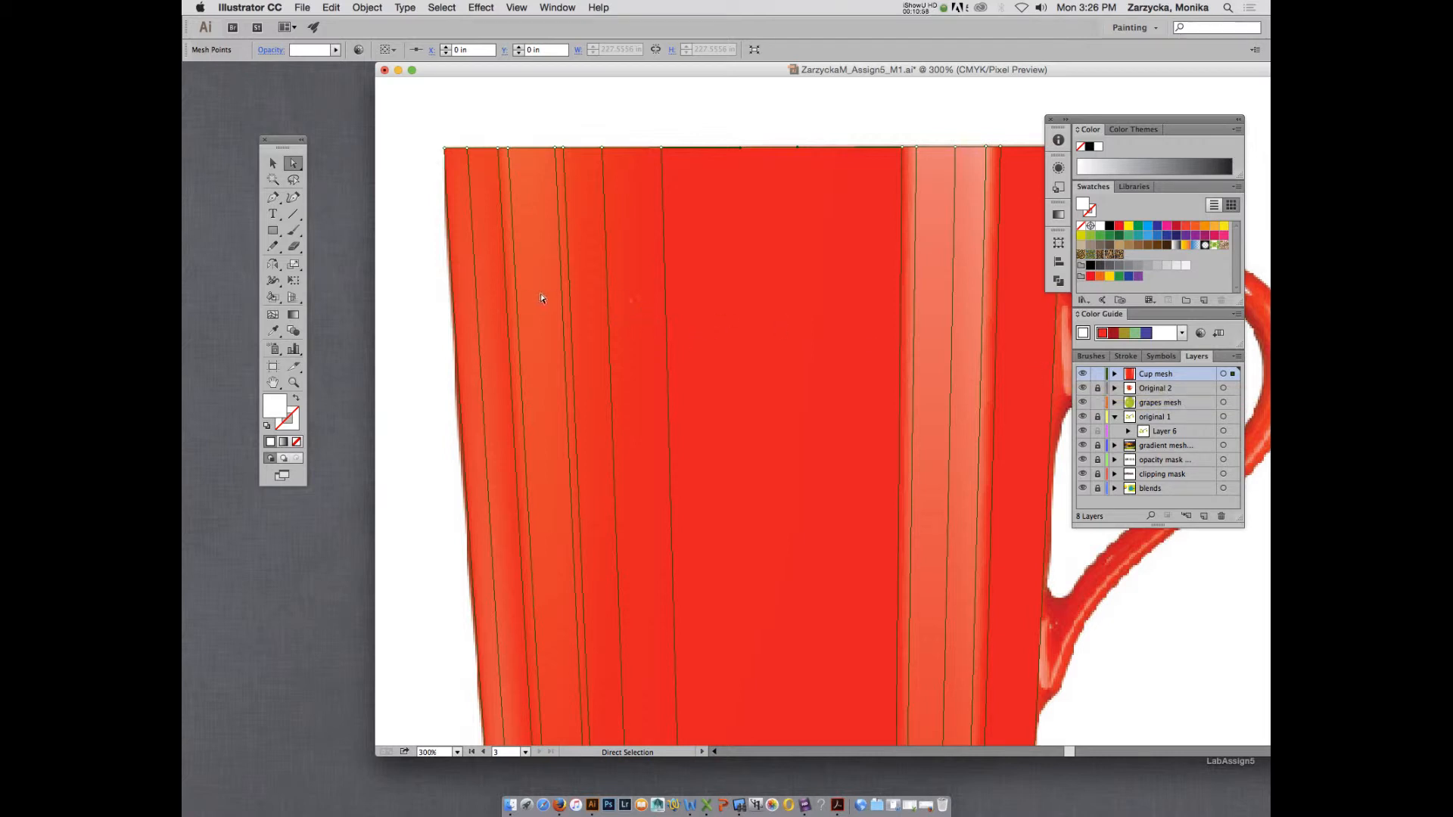
key(v)
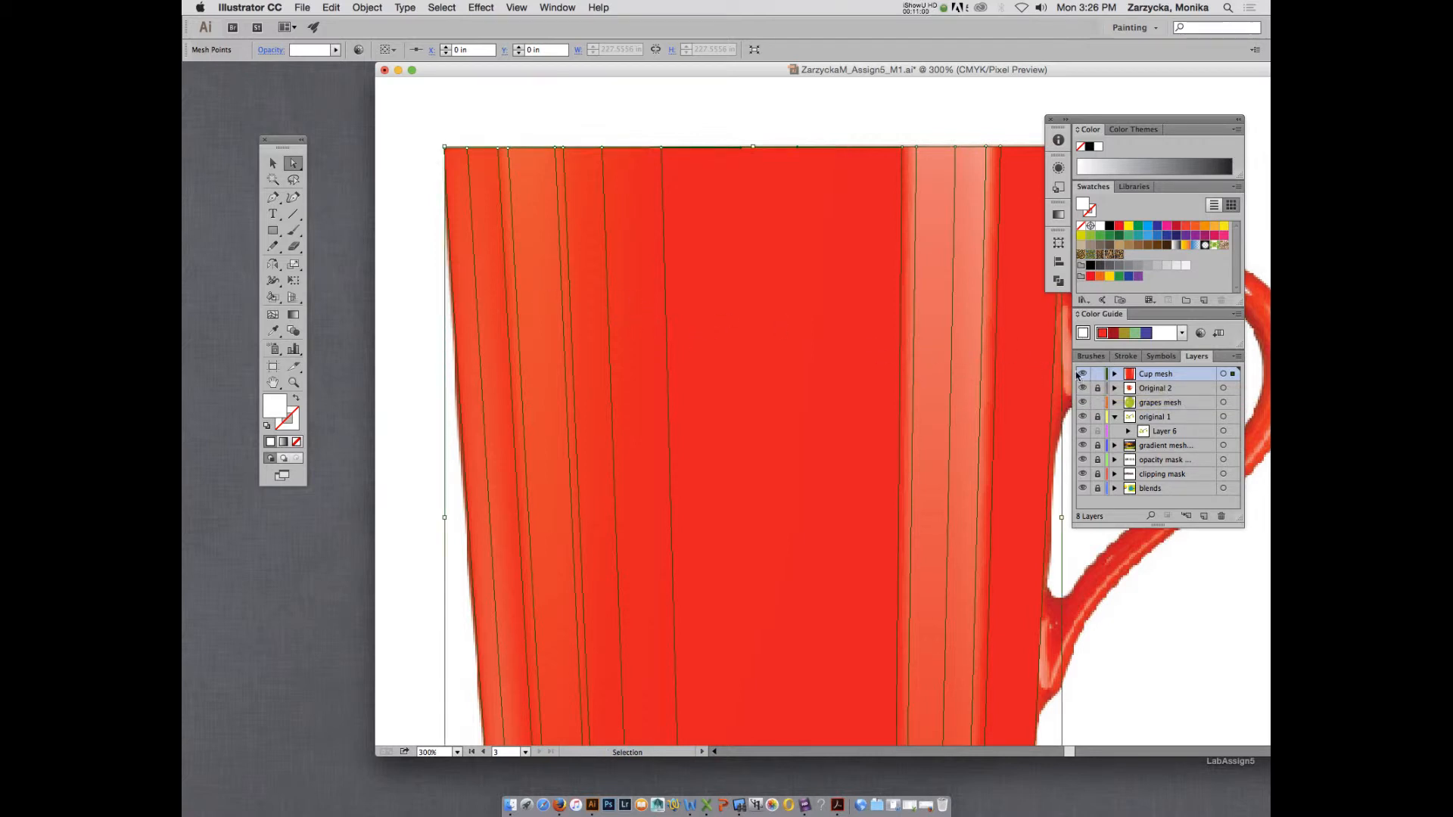
key(a)
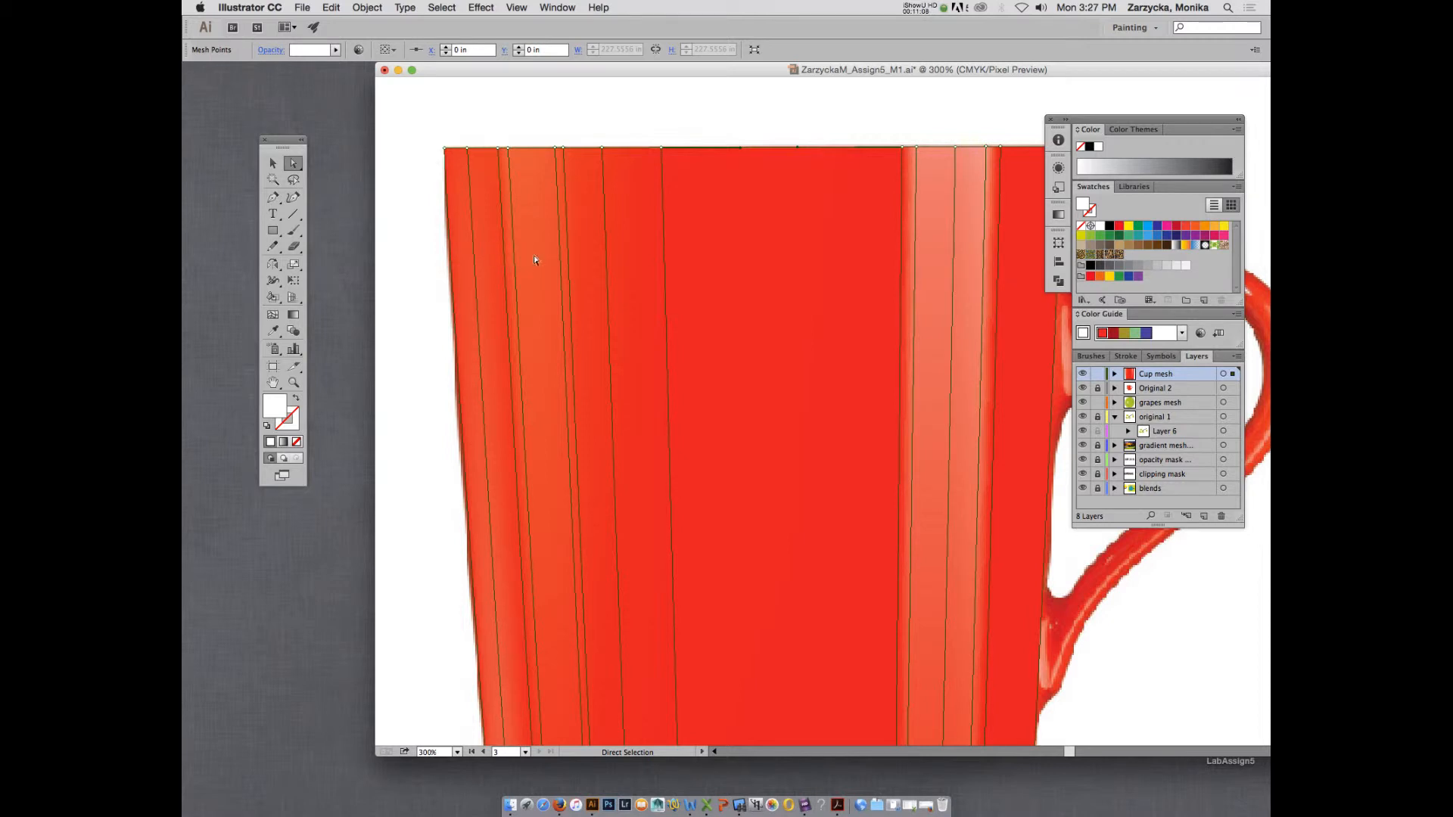
click(958, 270)
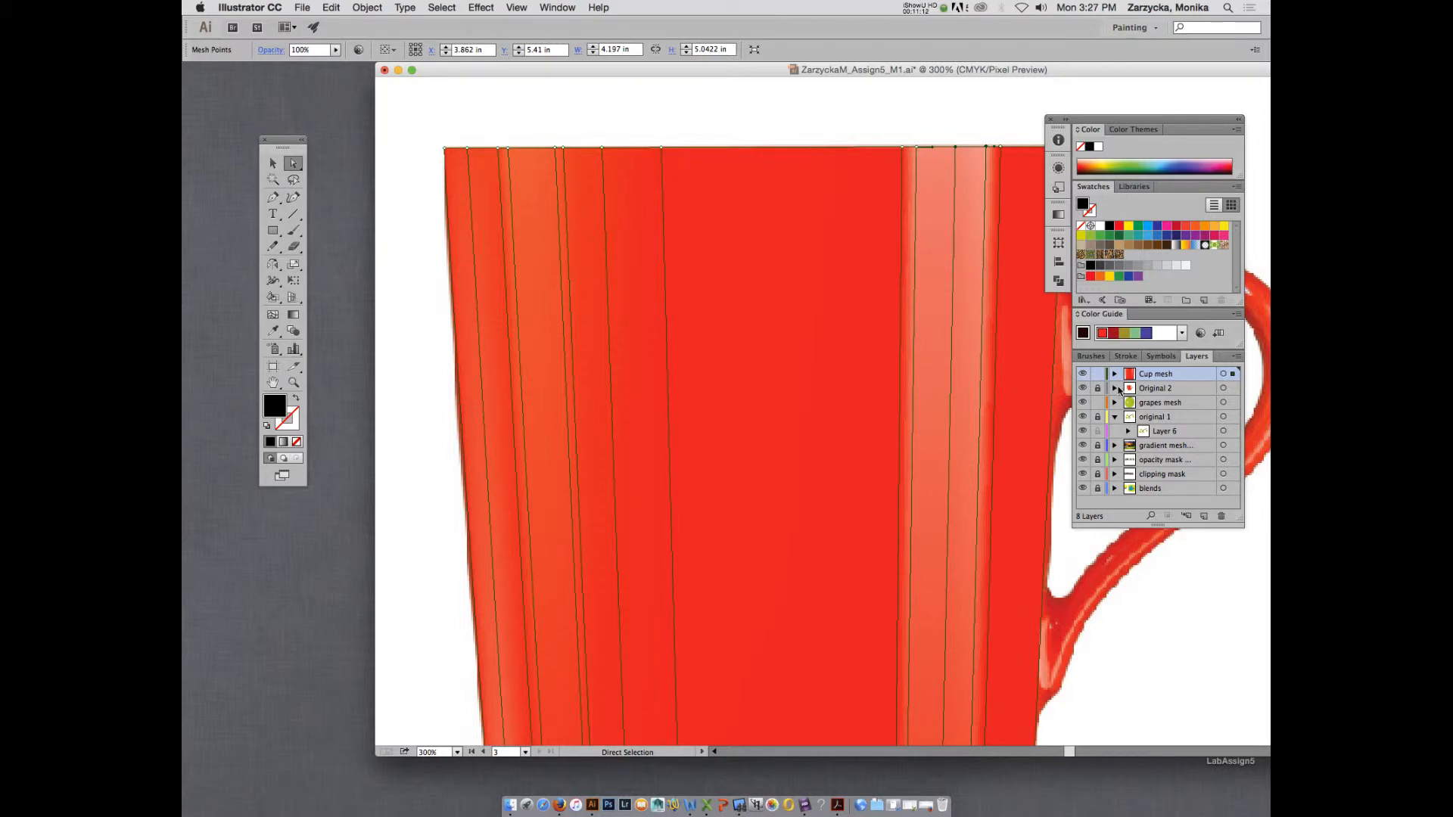
super+click(1082, 373)
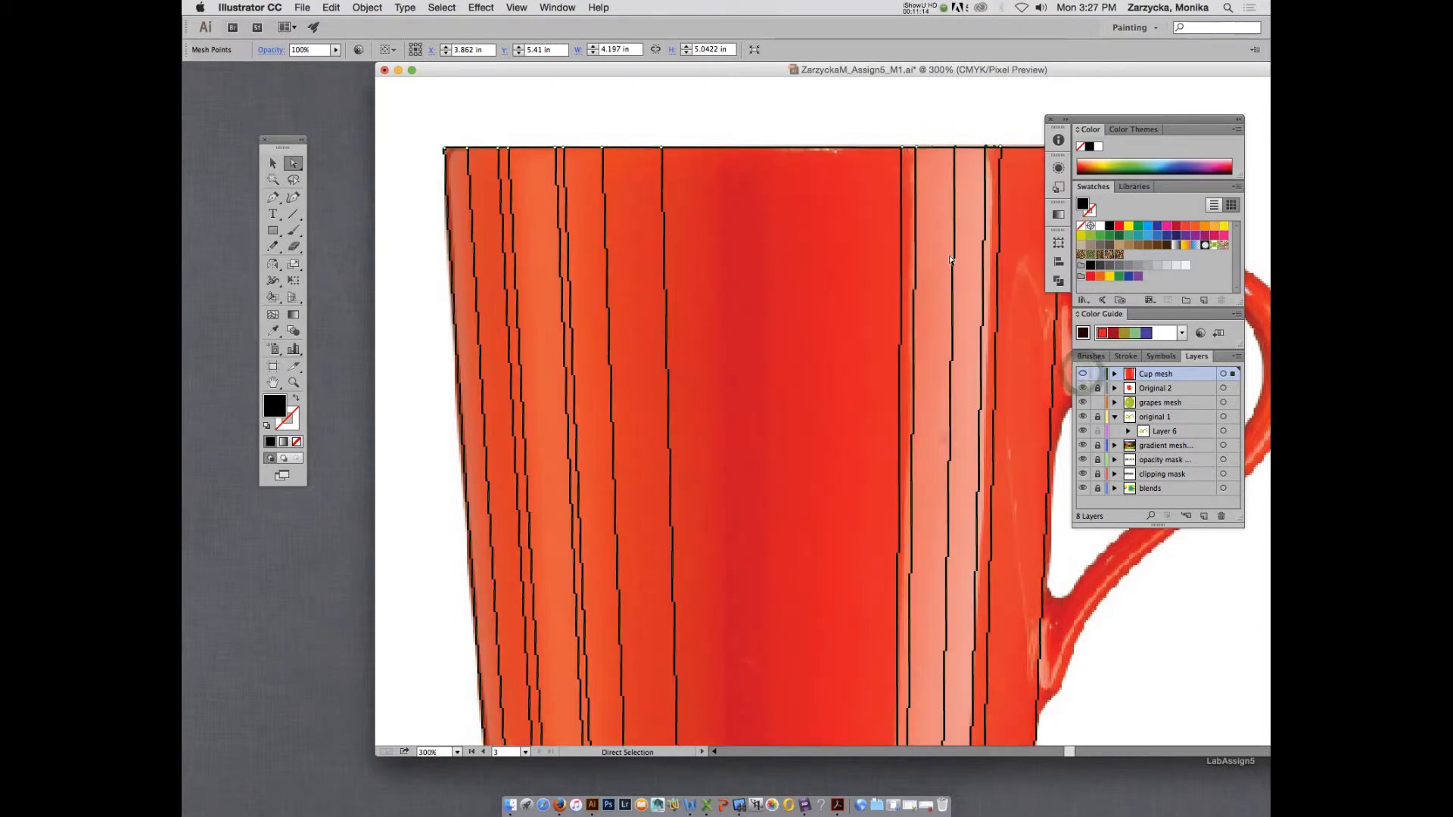
click(954, 257)
key(u)
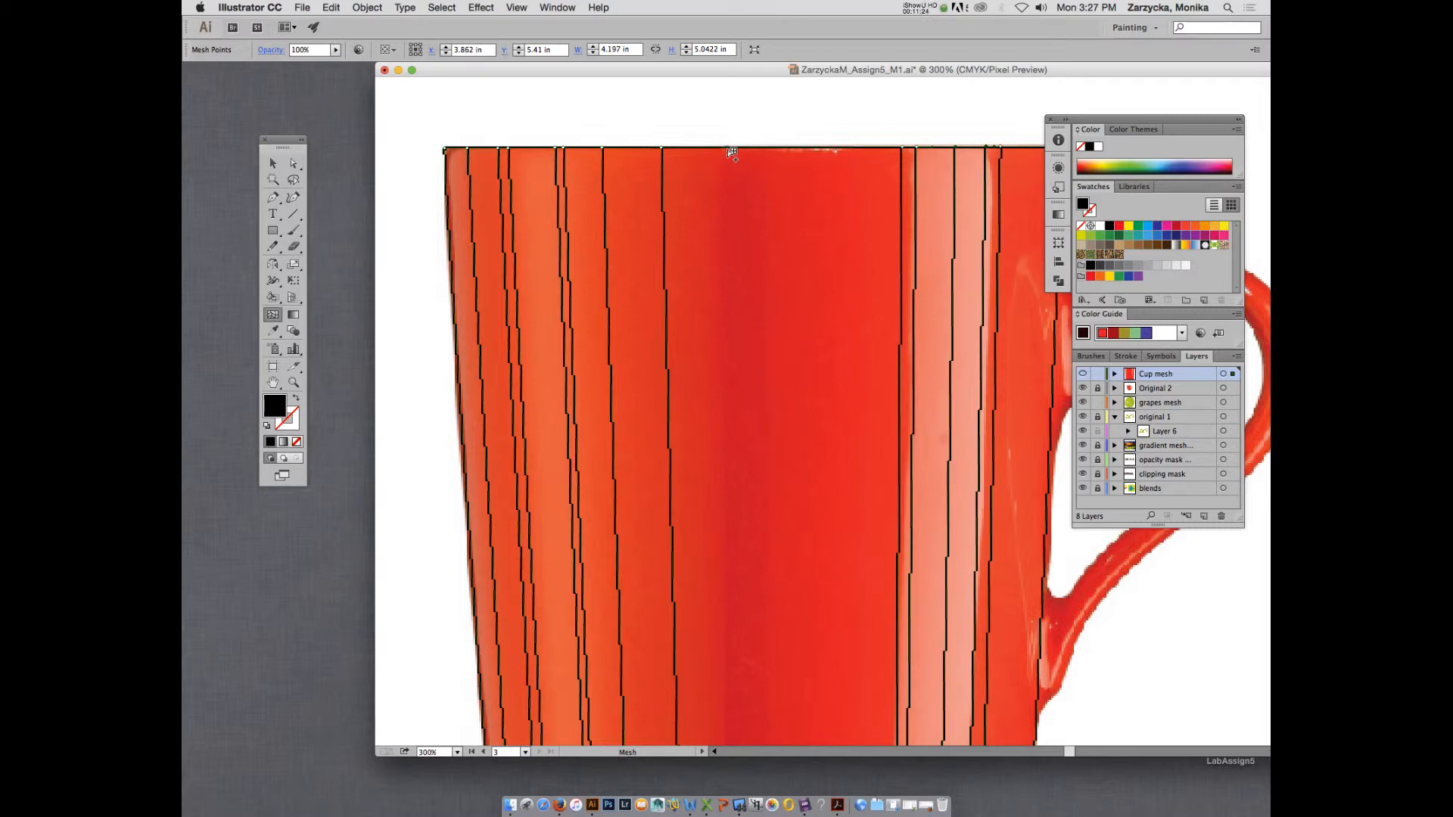
click(732, 152)
key(i)
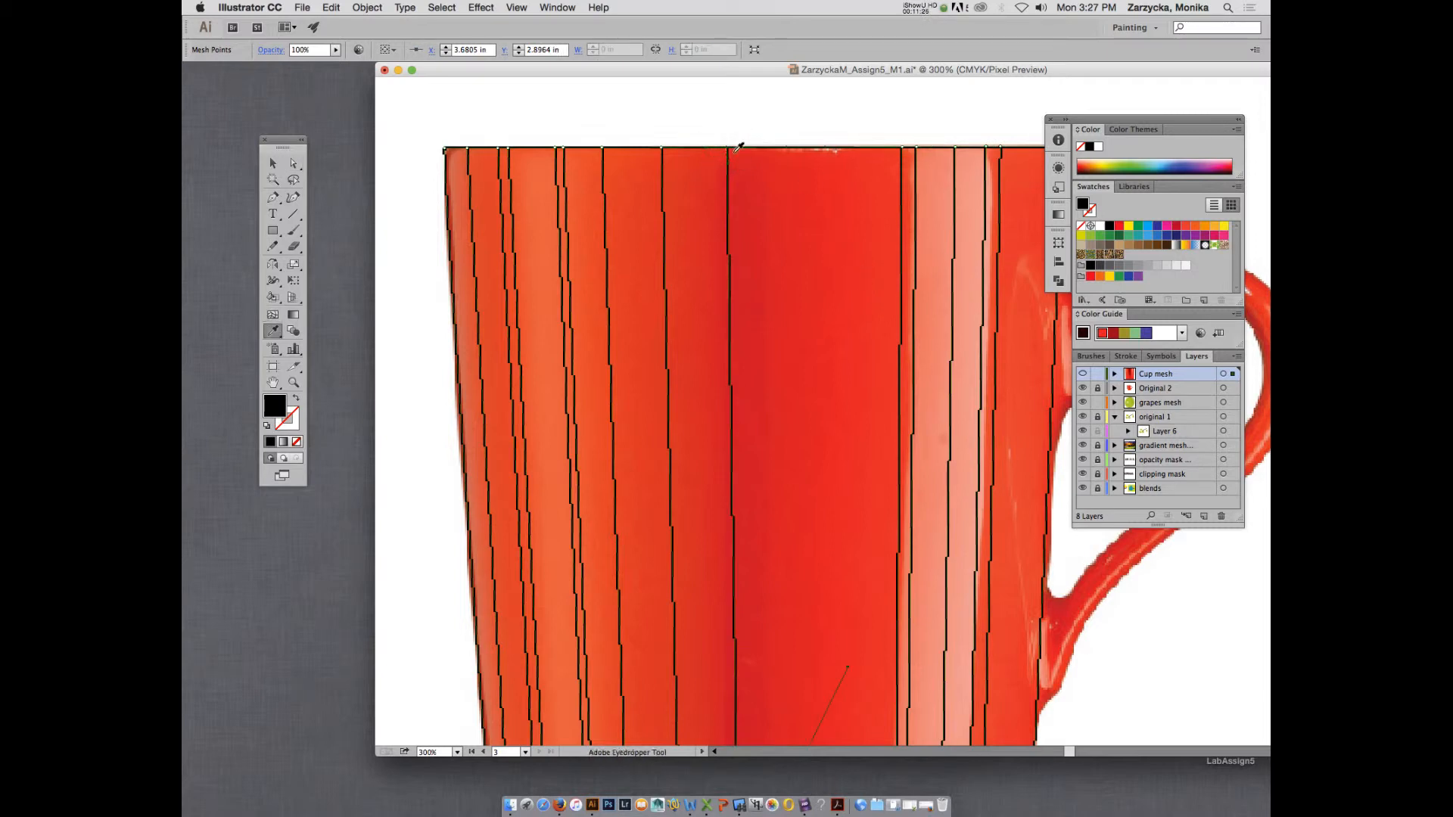
key(ctrl+z)
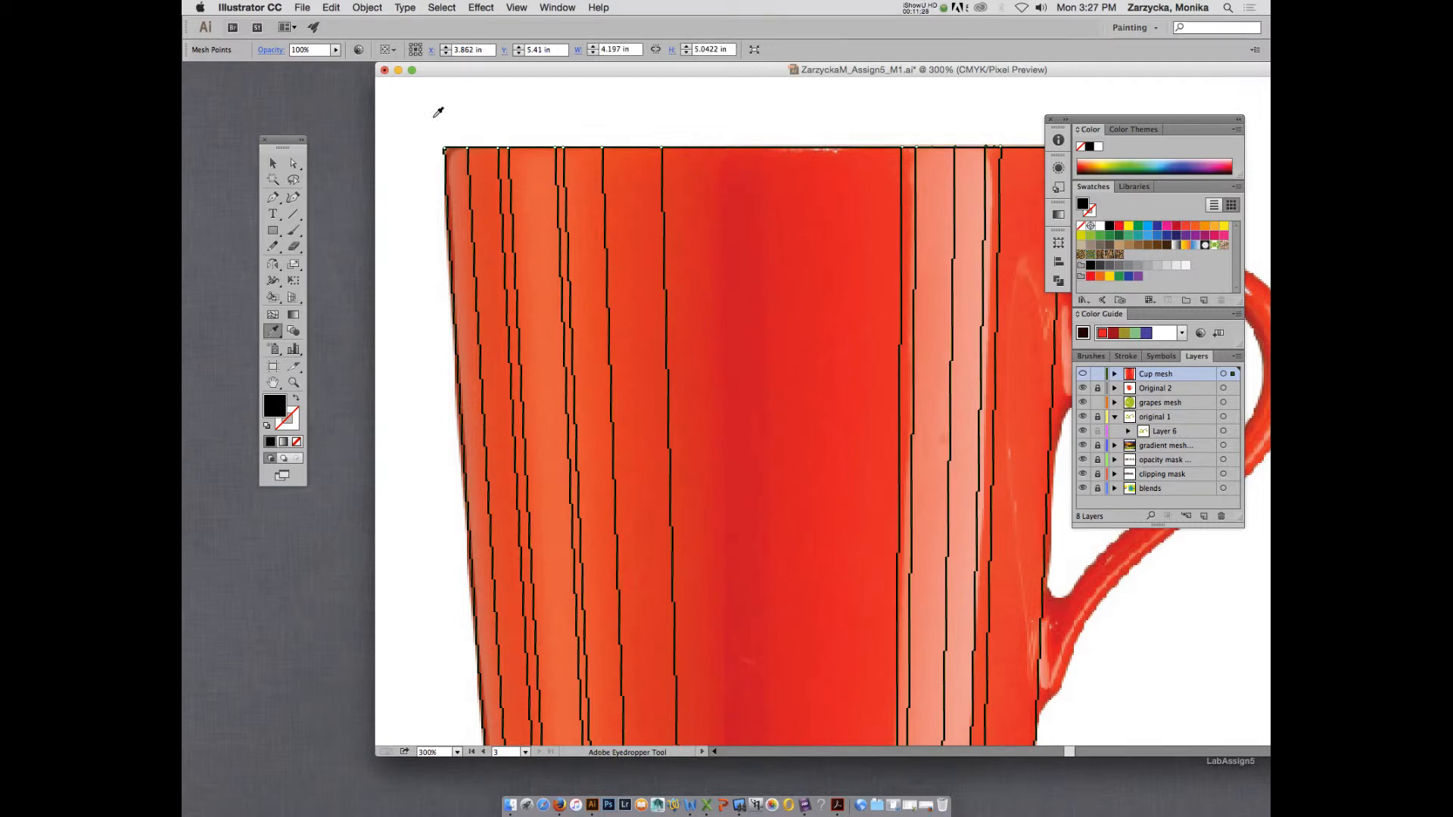
Pick up red from the last line's rim point and add a vertical mesh line where the dark central band begins.
click(267, 163)
click(299, 166)
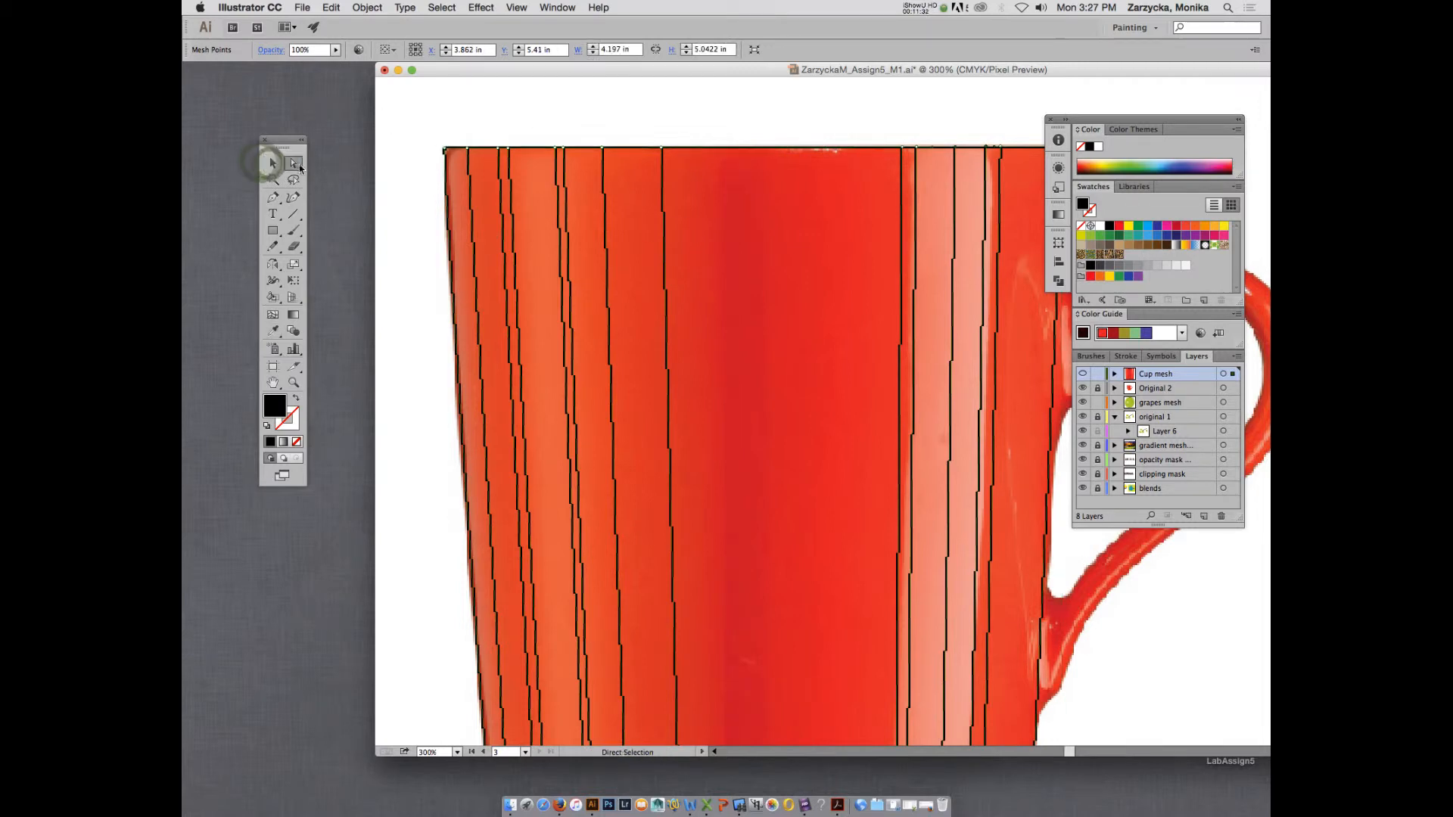
key(i)
click(661, 146)
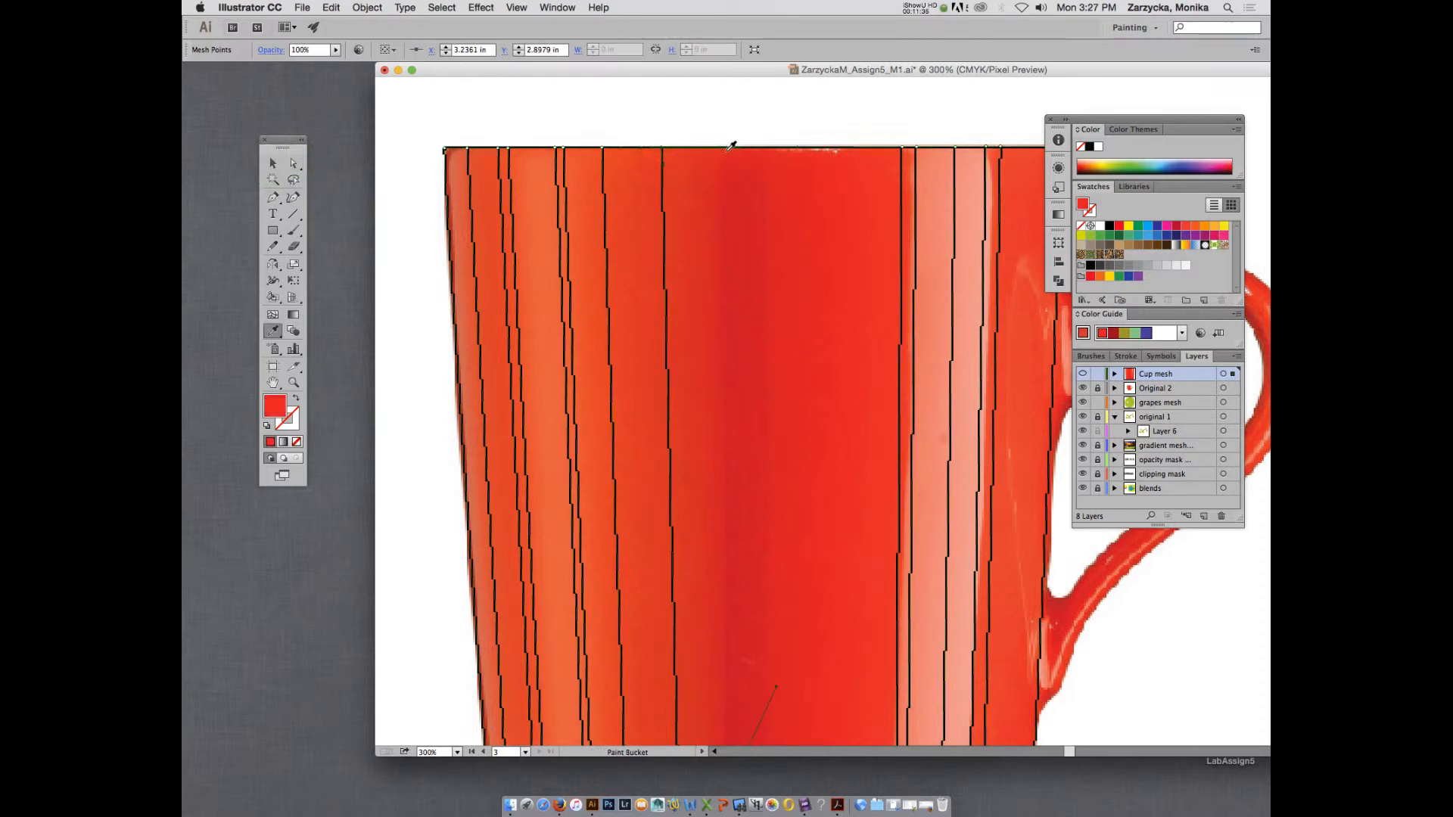
key(u)
click(726, 149)
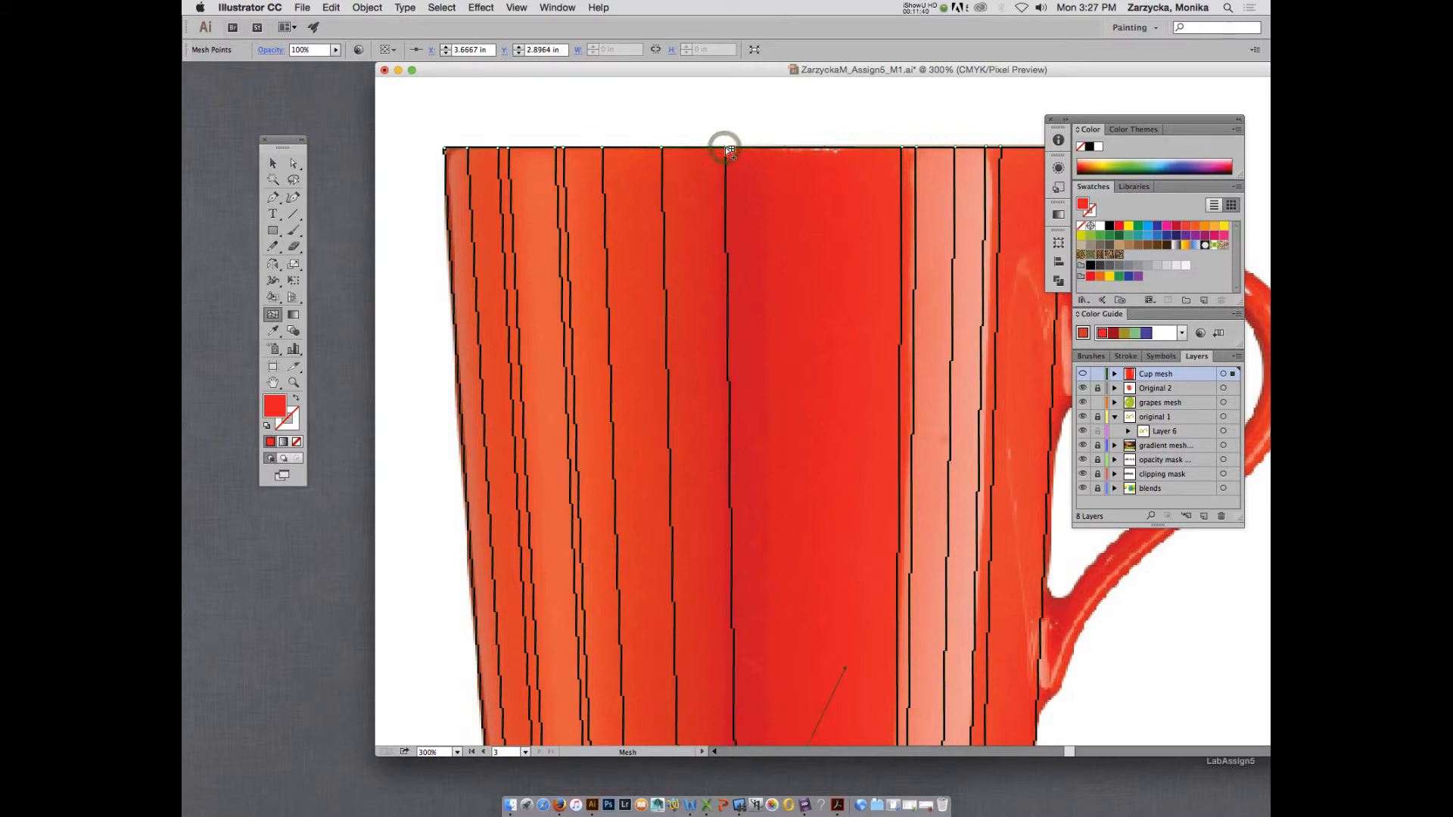
Colour the rim point of the line at the start of the dark band bright red from the photo.
scroll(775, 277, down, 5)
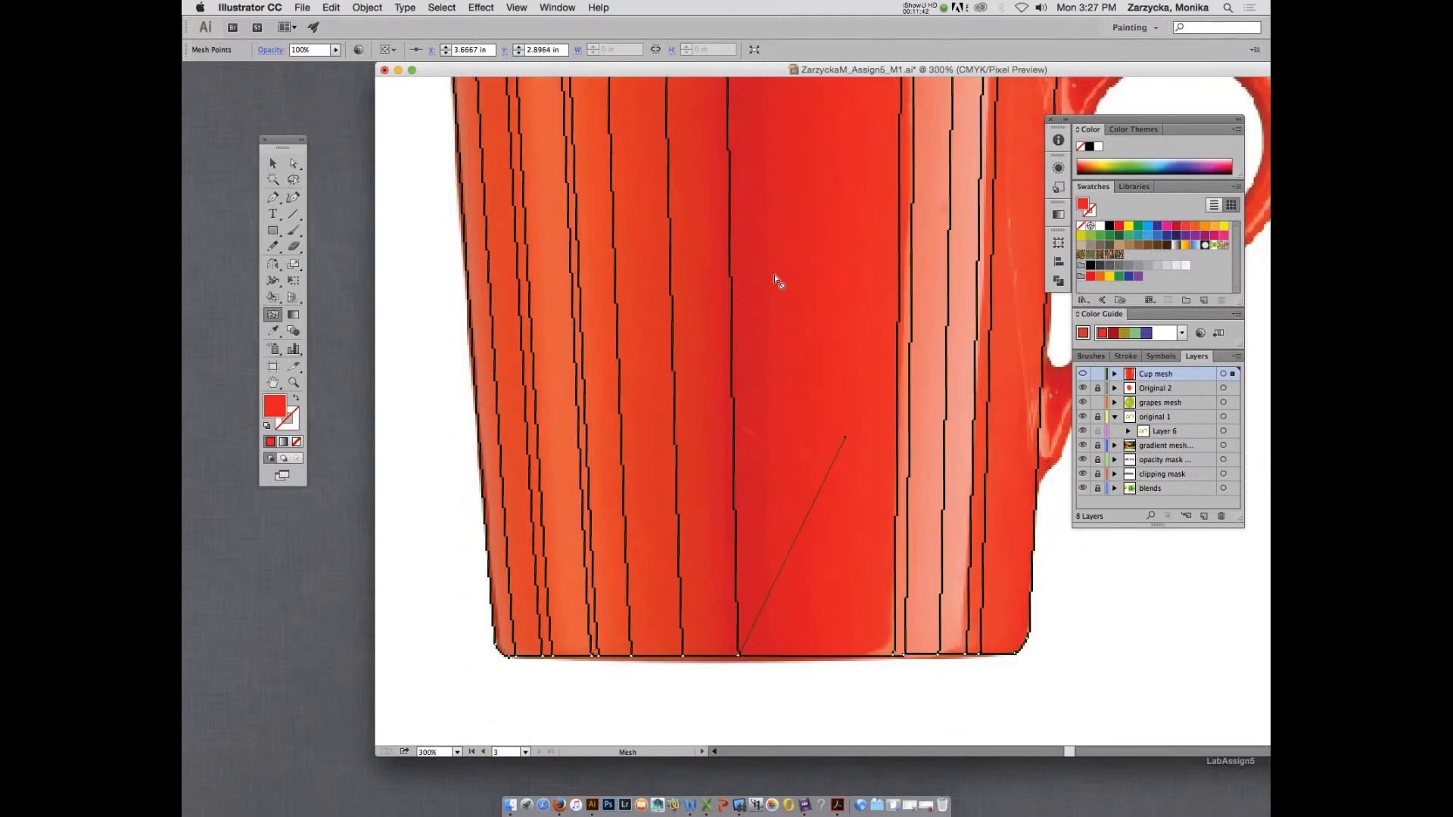
scroll(774, 277, up, 3)
scroll(774, 277, up, 4)
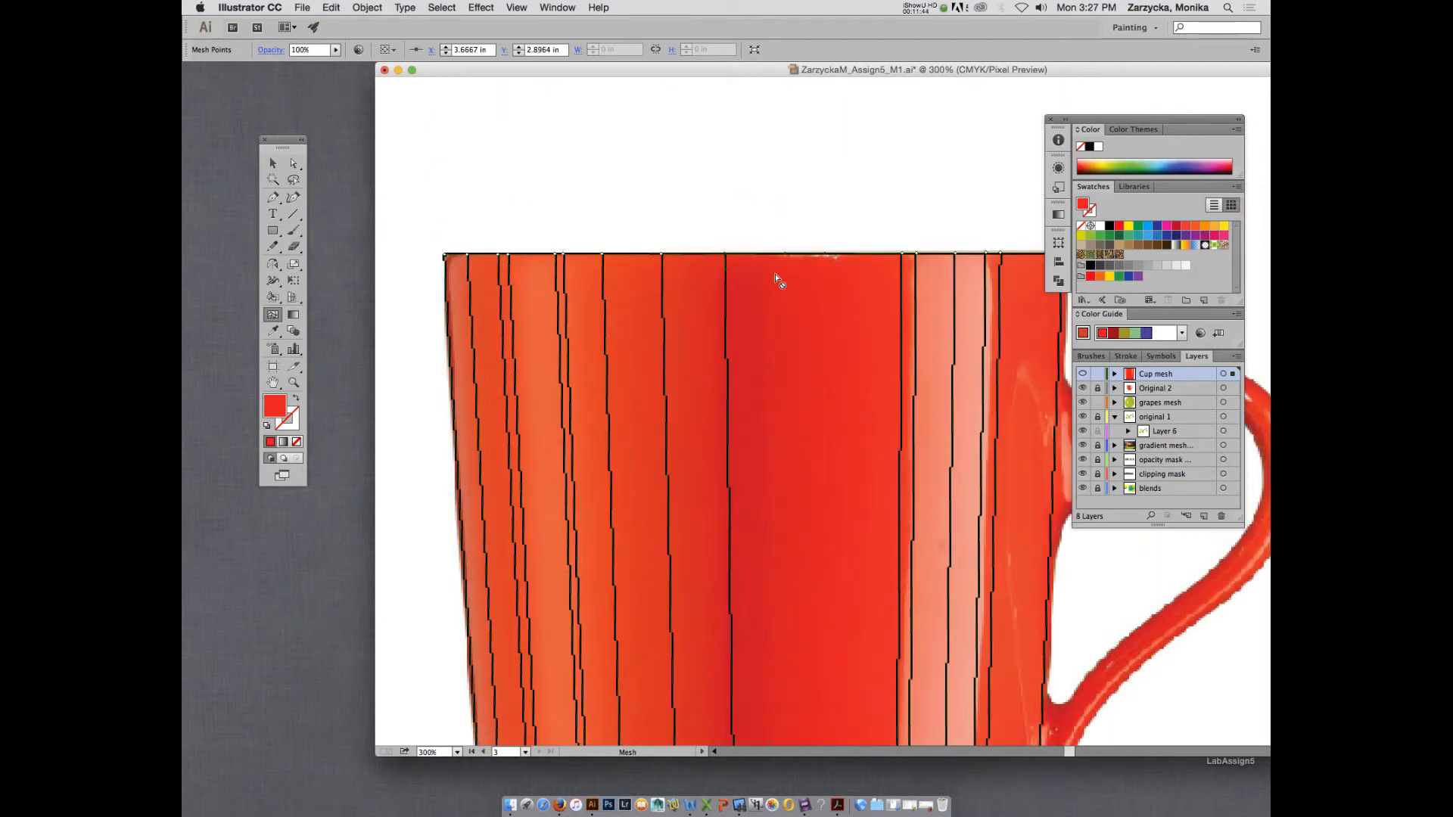
key(i)
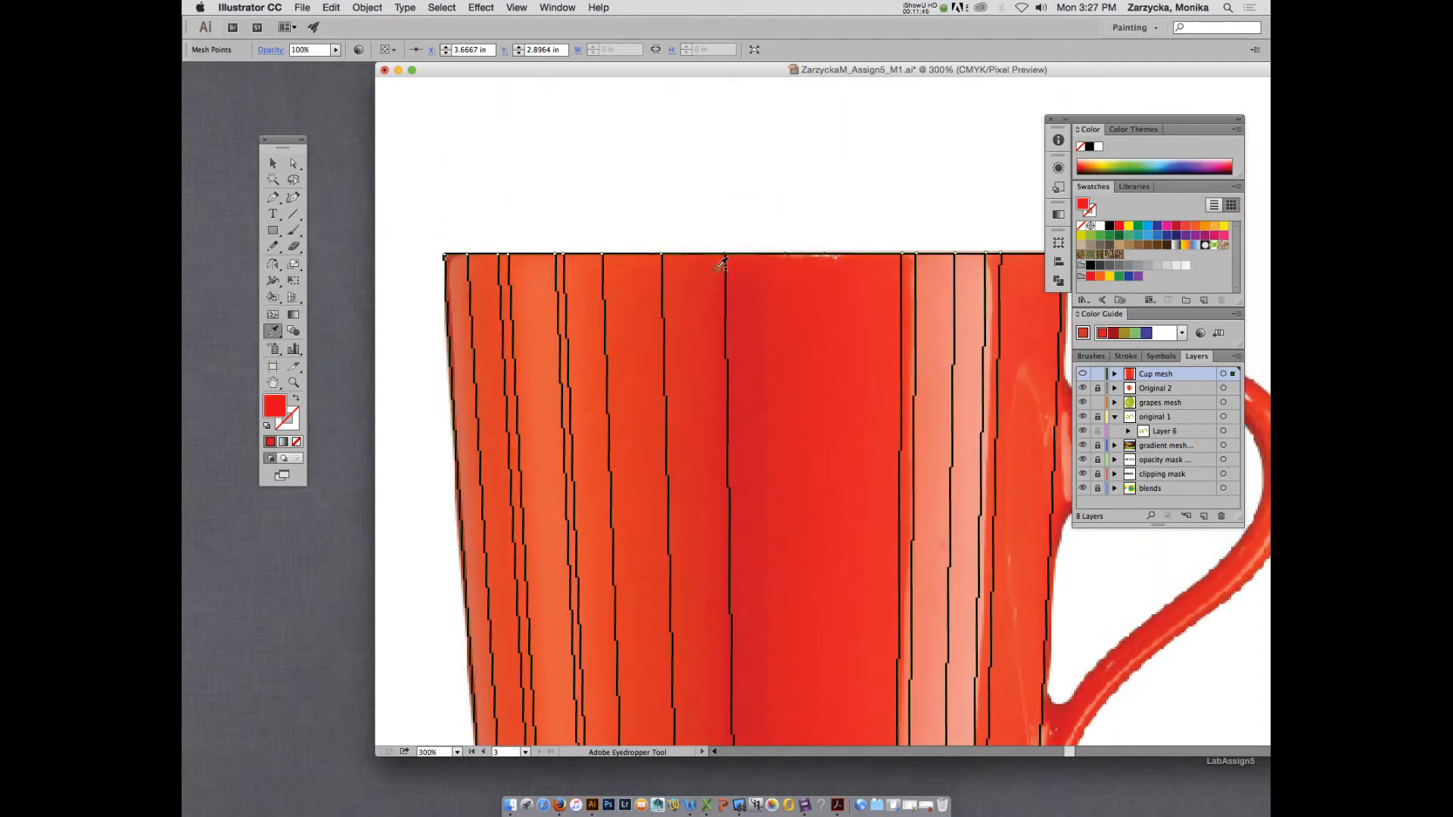
key(a)
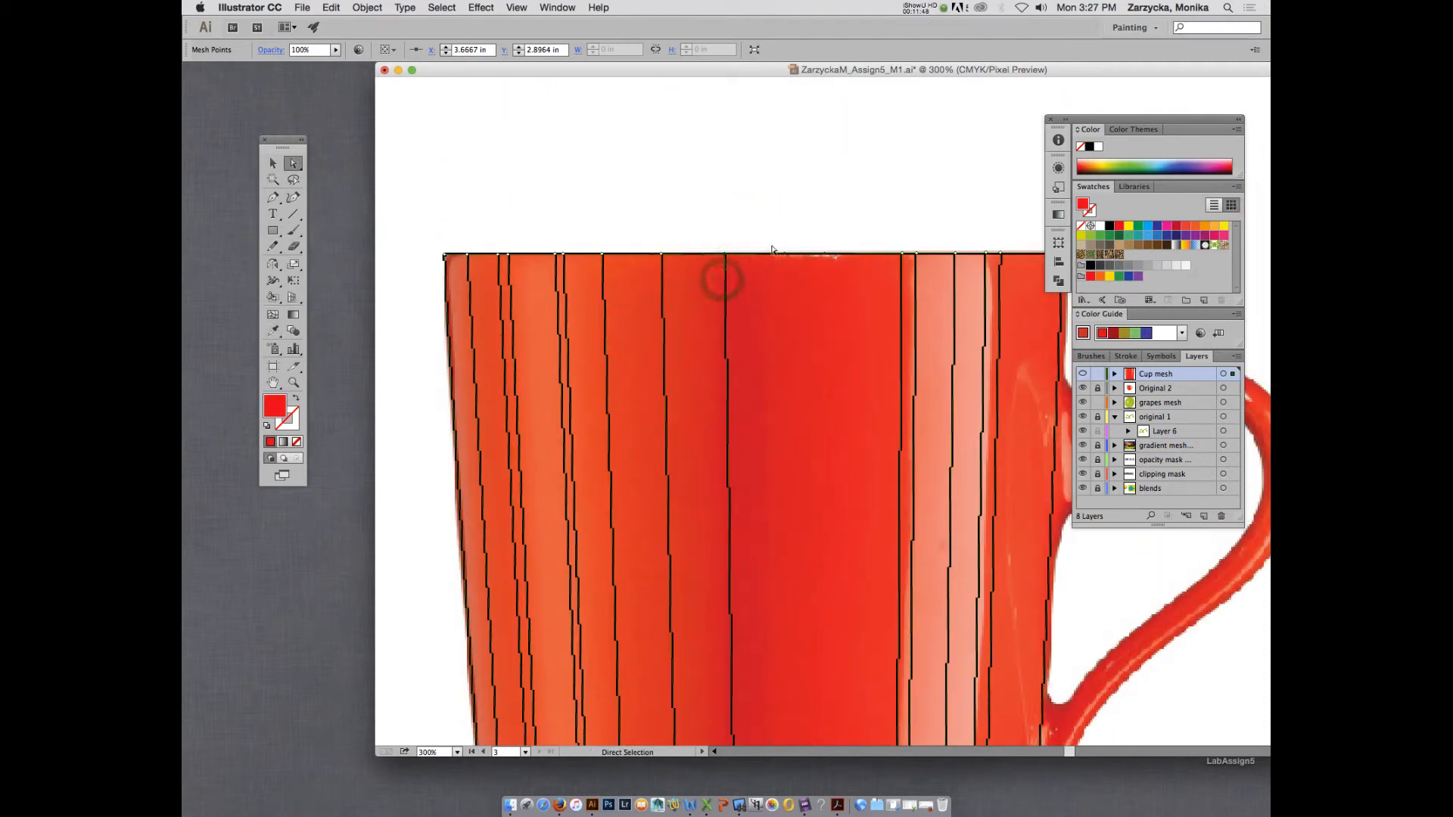
Add a vertical mesh line along the dark central band's edge nearer the handle.
key(u)
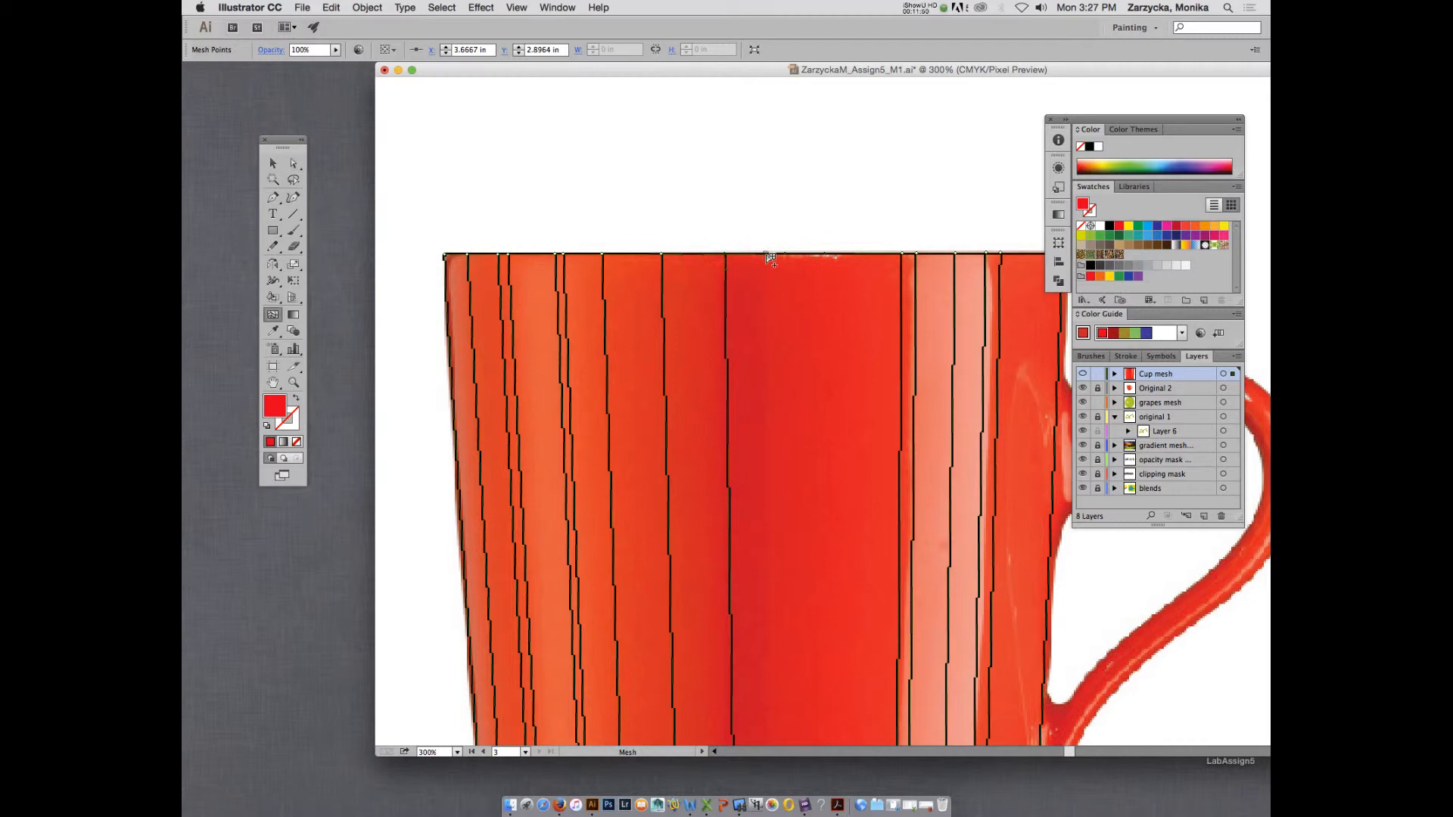
click(768, 258)
key(a)
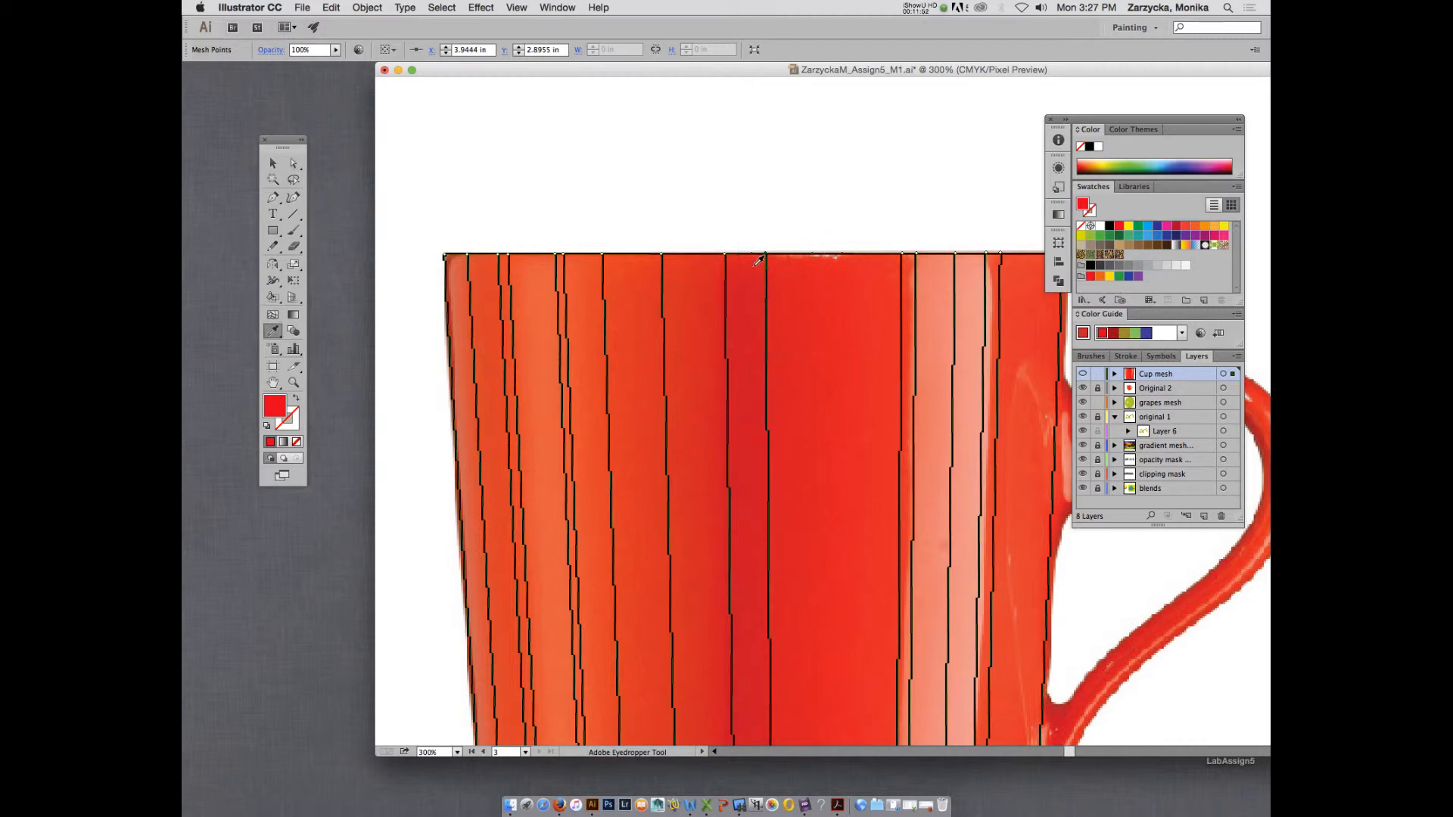
Shift the line at the dark band's edge farther from the handle slightly away from the handle, moving its base point to align with the shading.
scroll(778, 306, down, 2)
scroll(778, 308, down, 10)
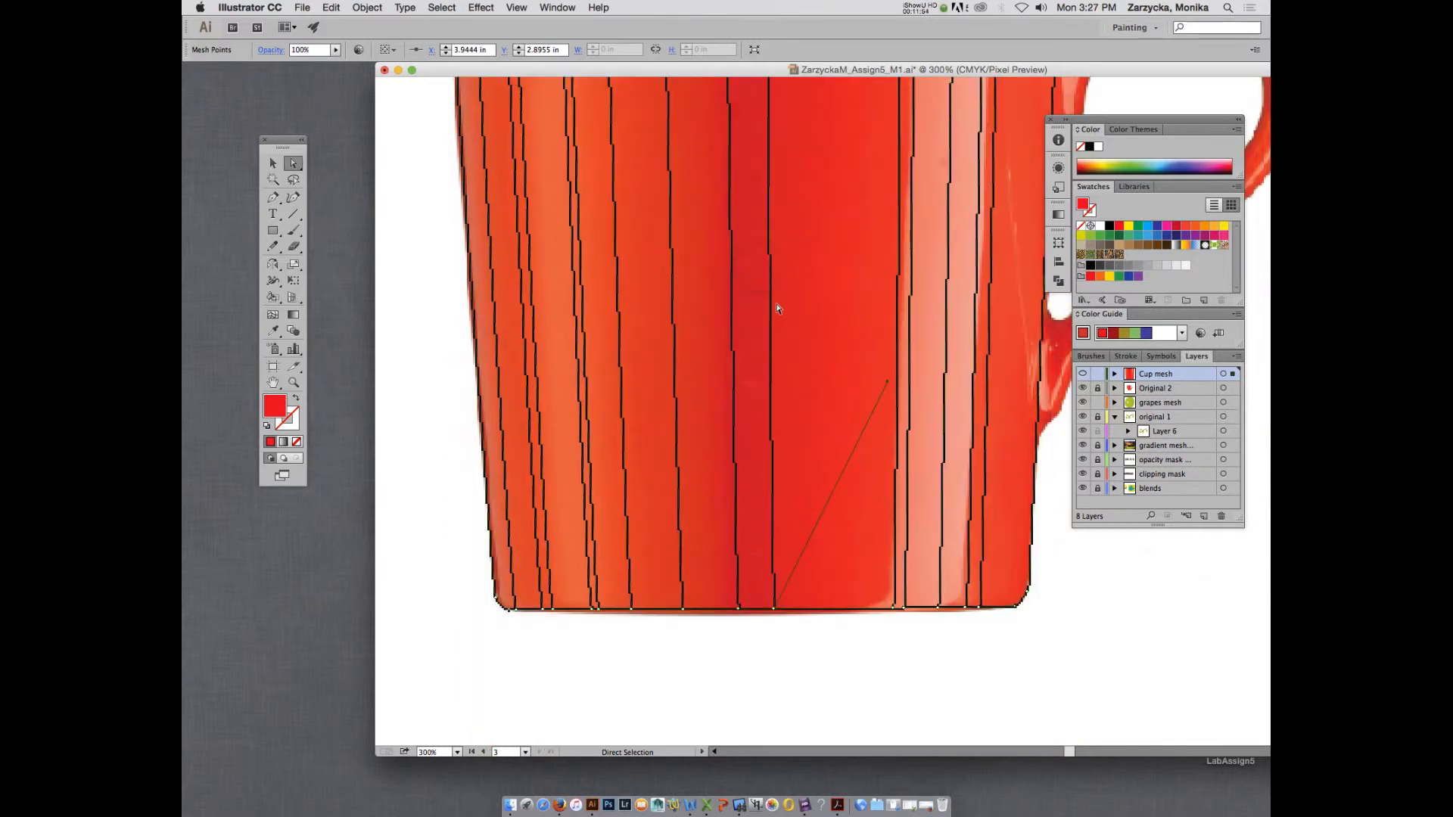
click(738, 608)
drag(738, 608, 732, 610)
scroll(770, 448, down, 1)
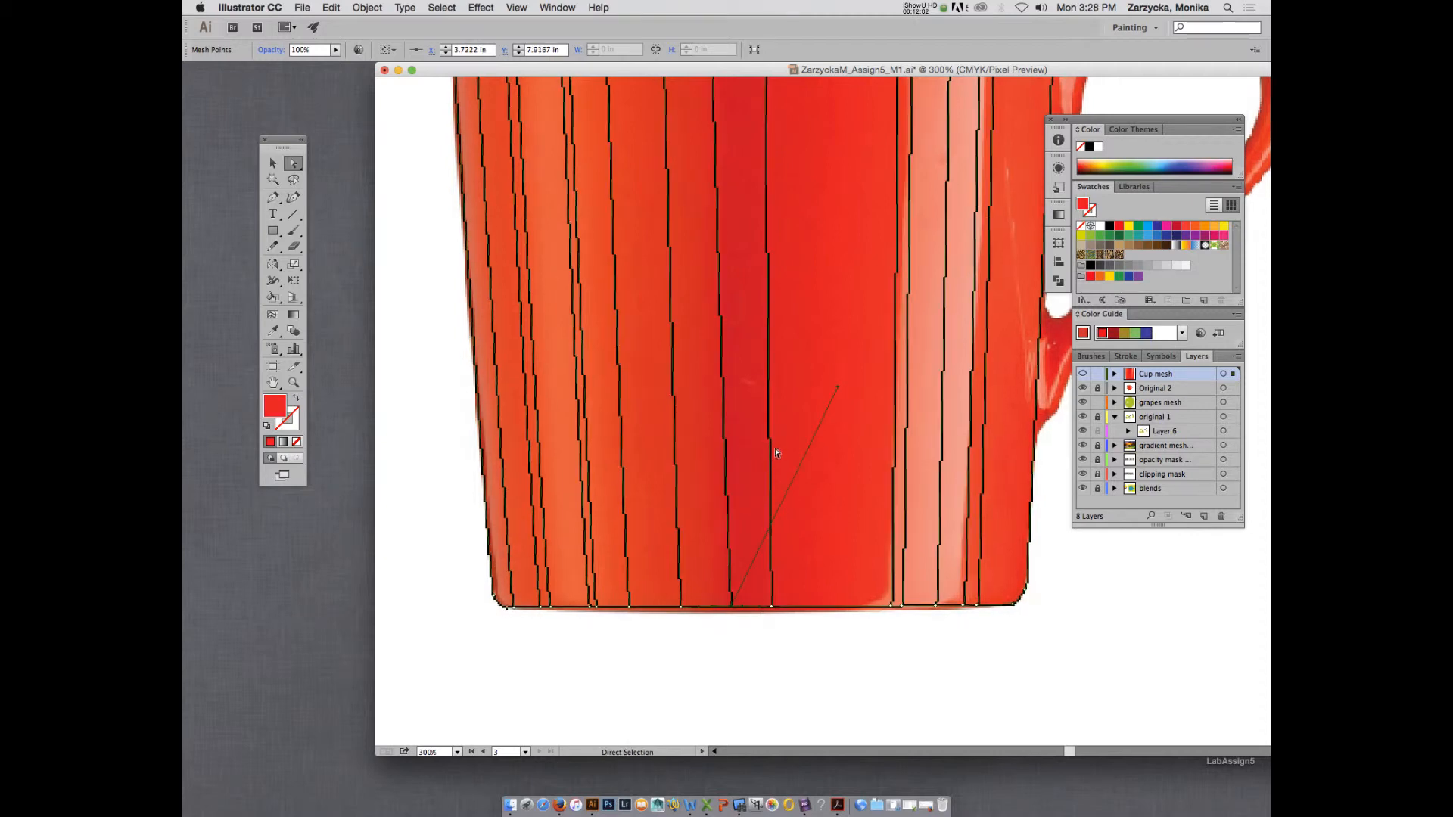
scroll(795, 454, up, 10)
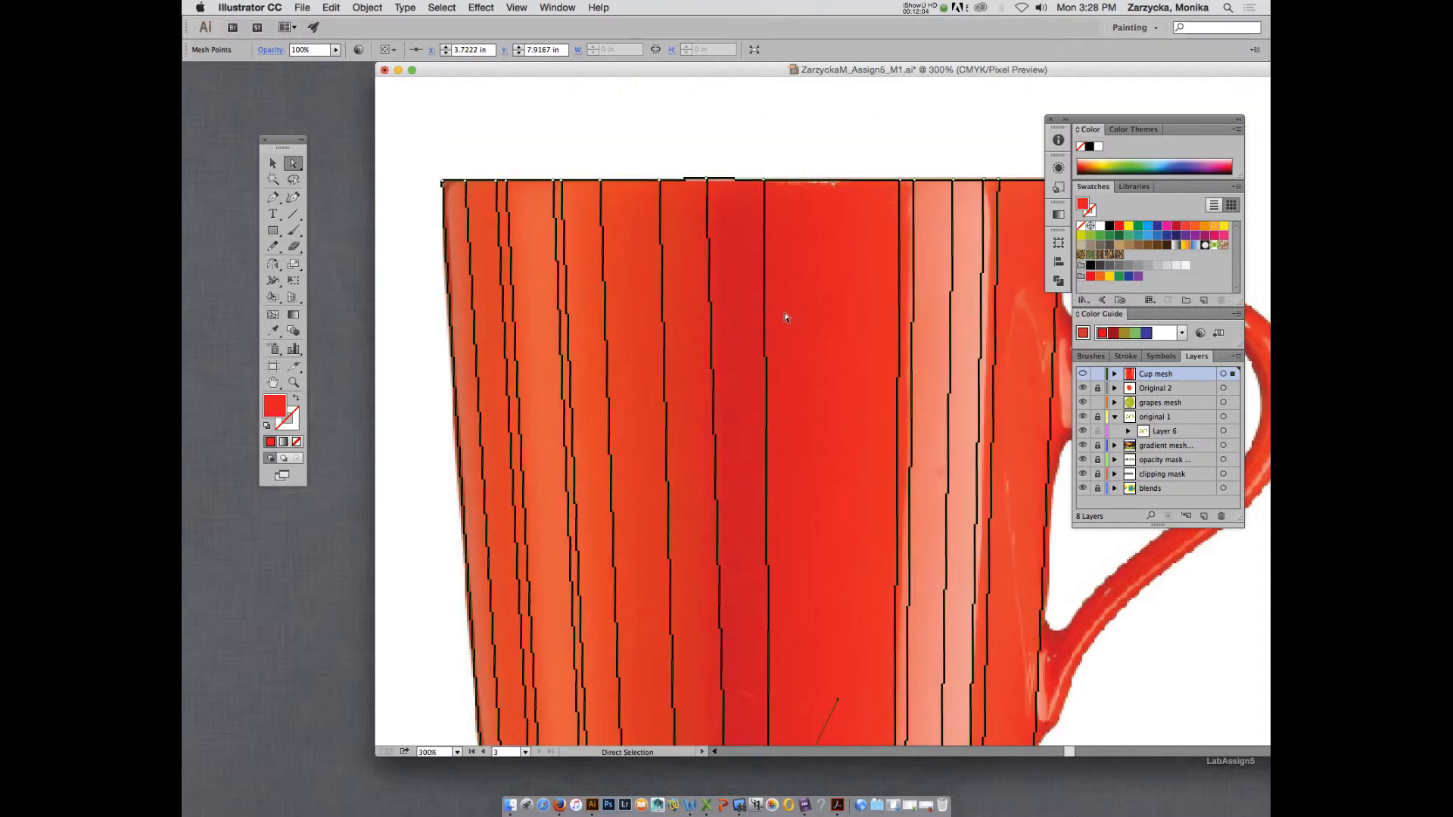
Add a vertical mesh line between the dark central band and the pale highlight and colour its rim point red from the photo.
key(i)
key(a)
key(u)
click(818, 181)
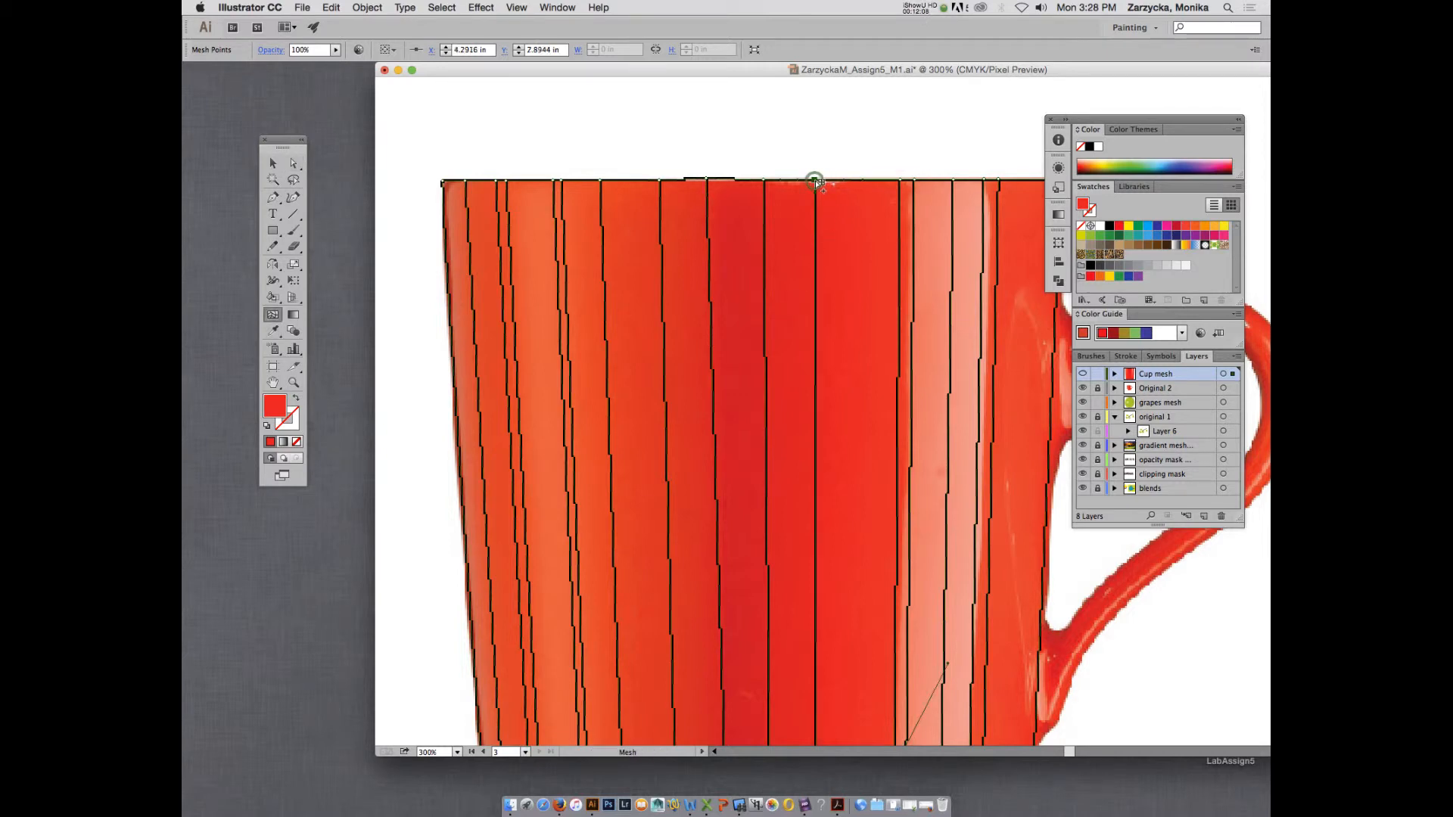
key(i)
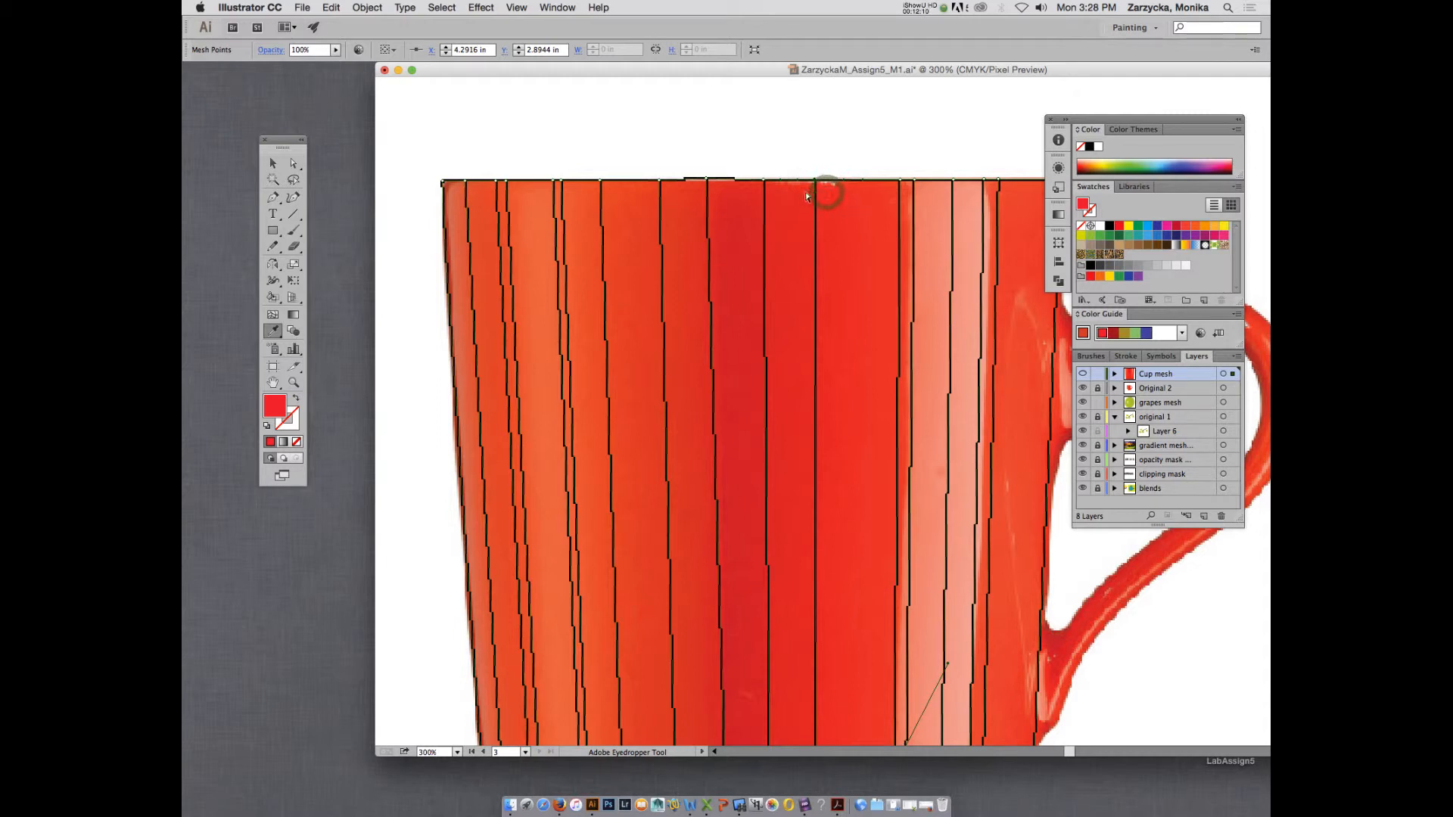
Colour the rim point of the line at the dark band's handle-side edge with red sampled from the photo.
key(a)
click(764, 180)
key(i)
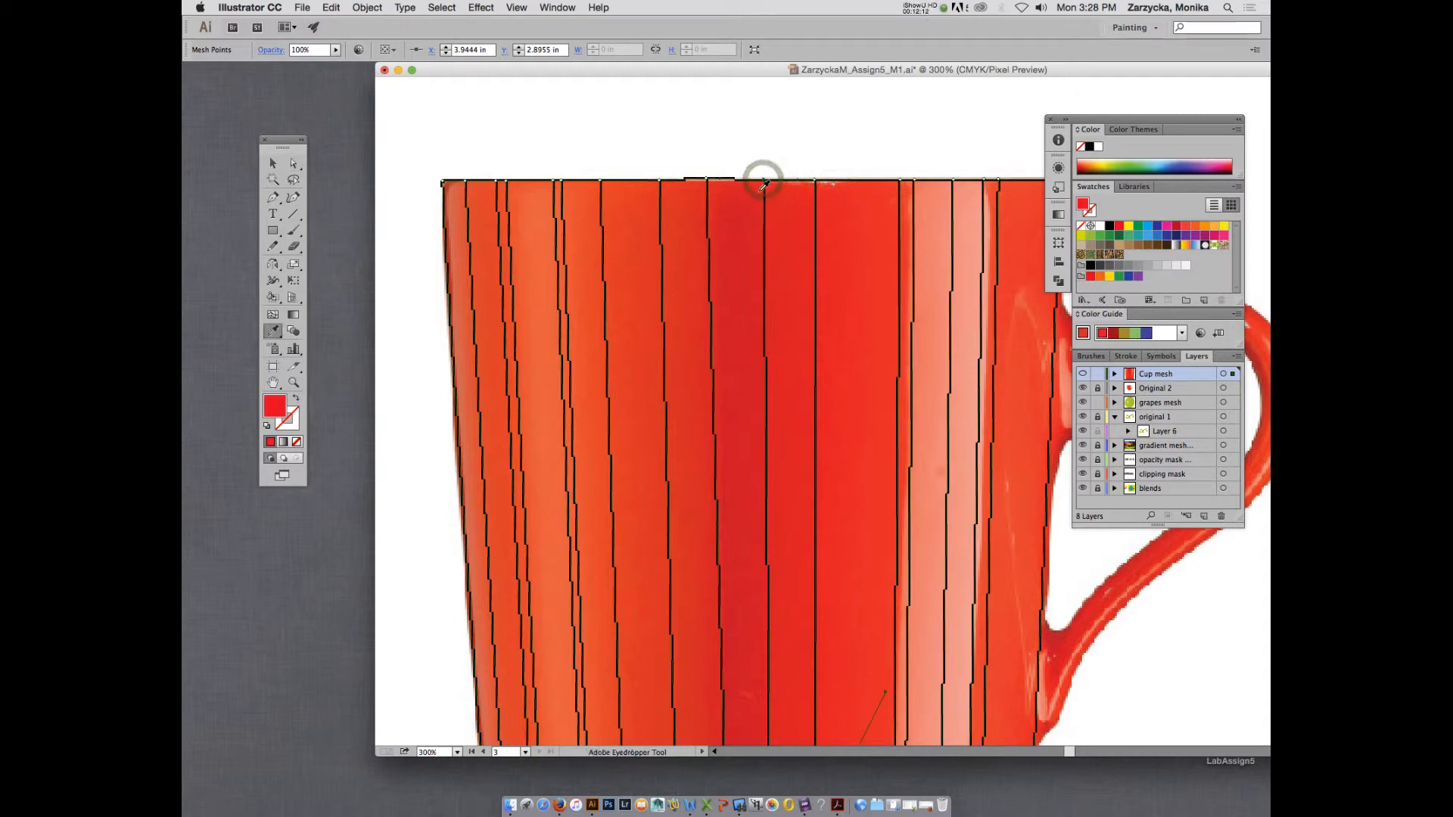
click(757, 203)
Add a horizontal mesh line across the whole mug body just above the base, at about 7.51 in vertically.
scroll(762, 204, down, 2)
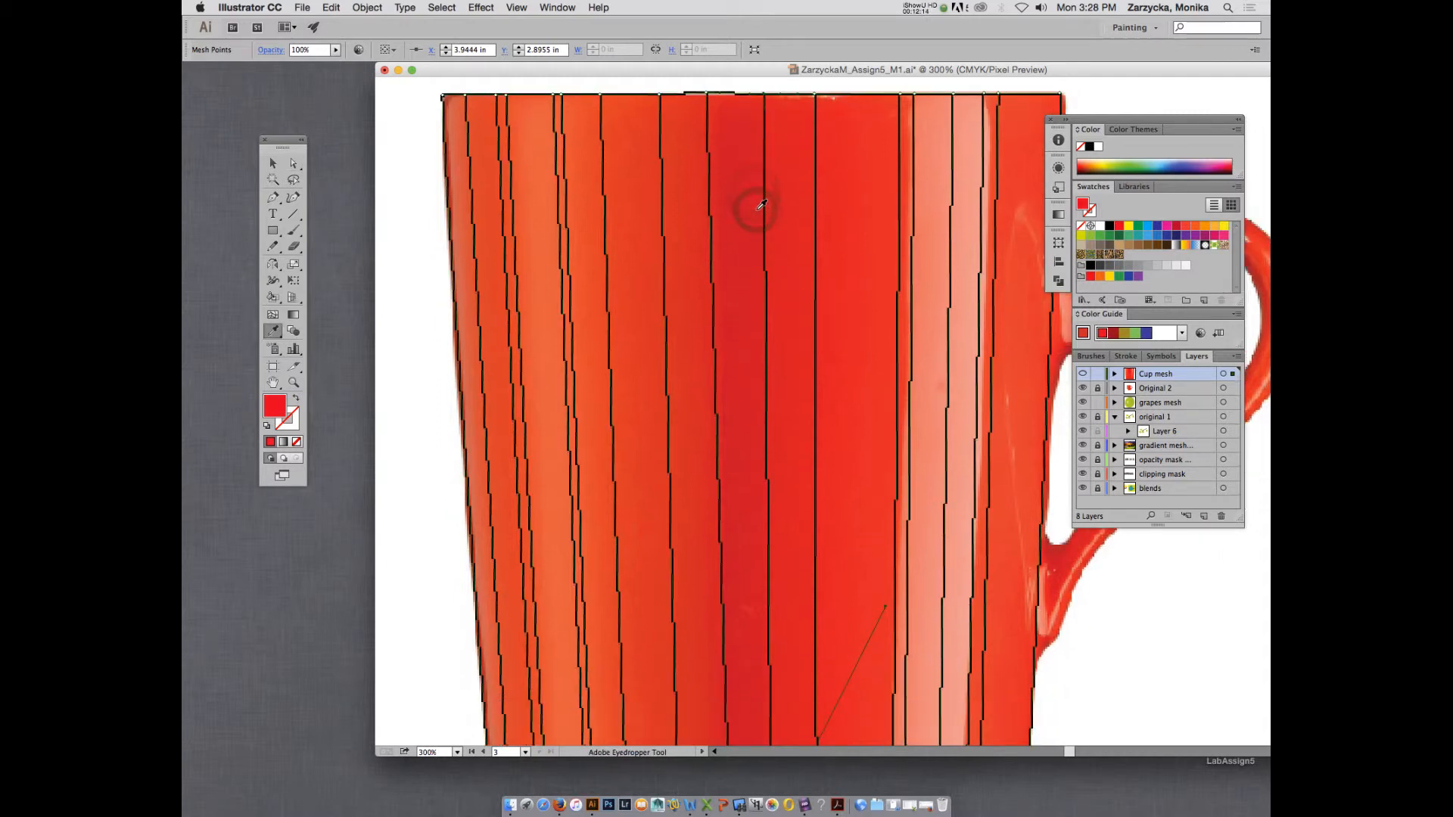
key(super+alt)
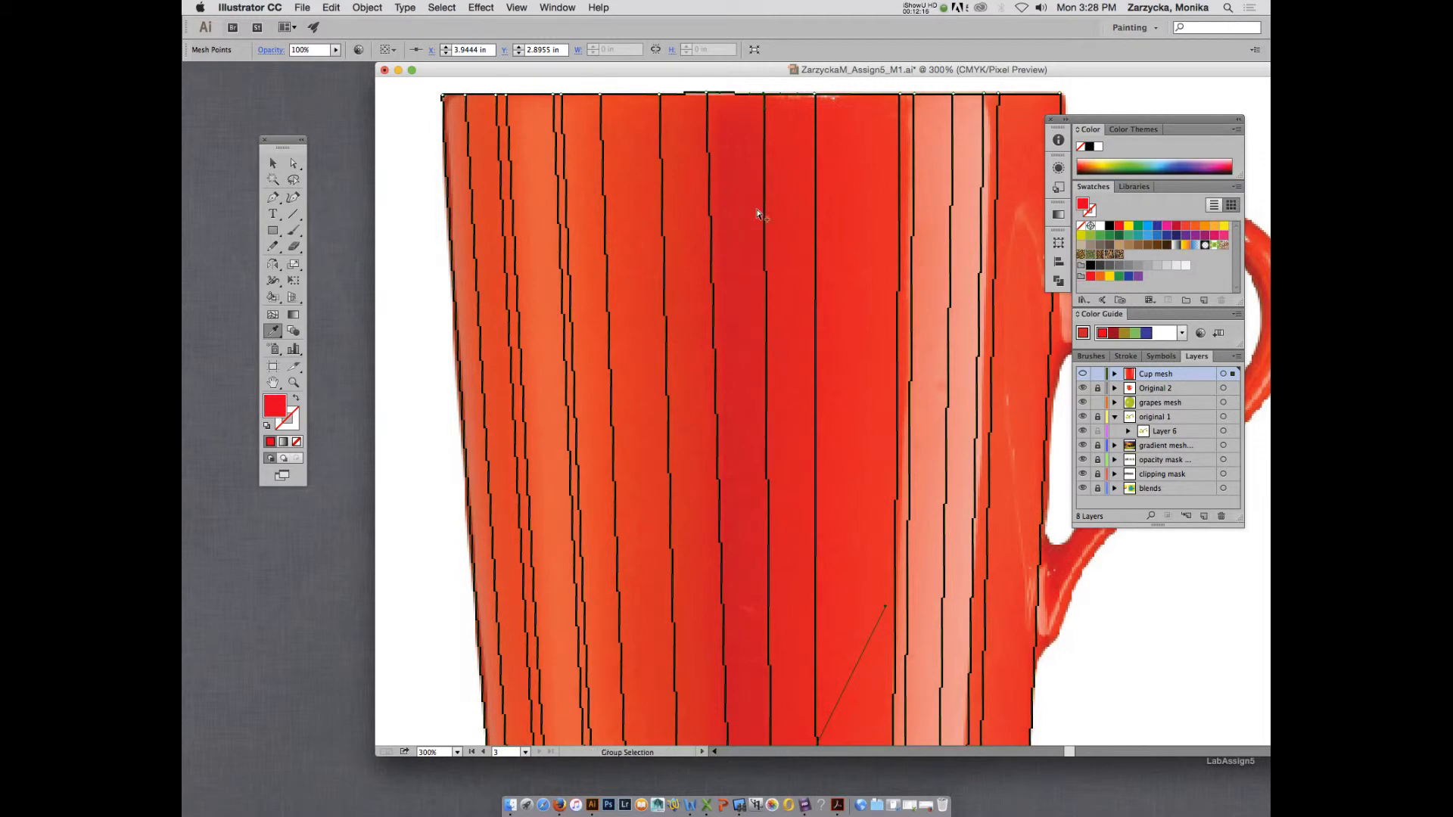
key(super+minus)
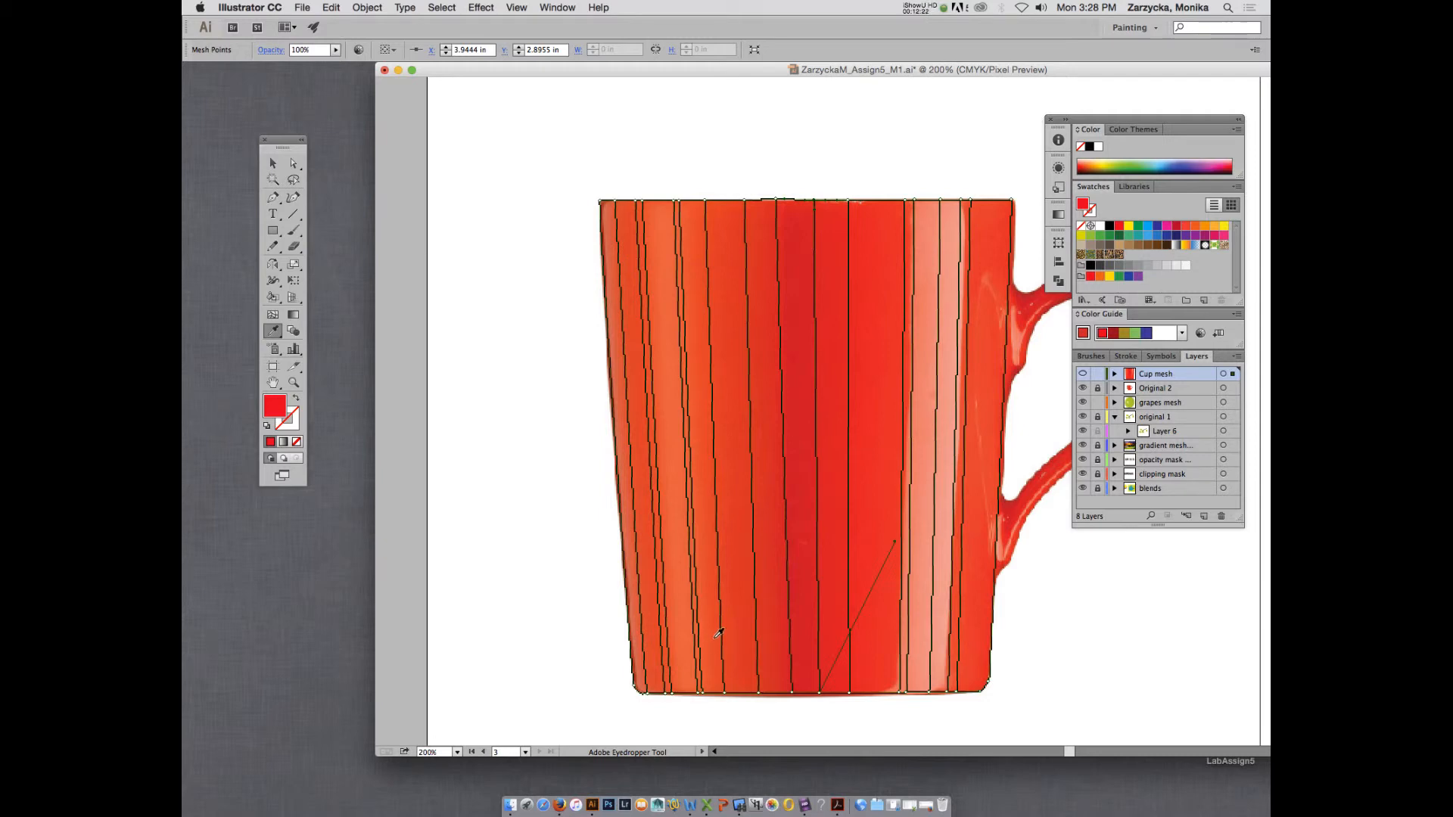
click(272, 314)
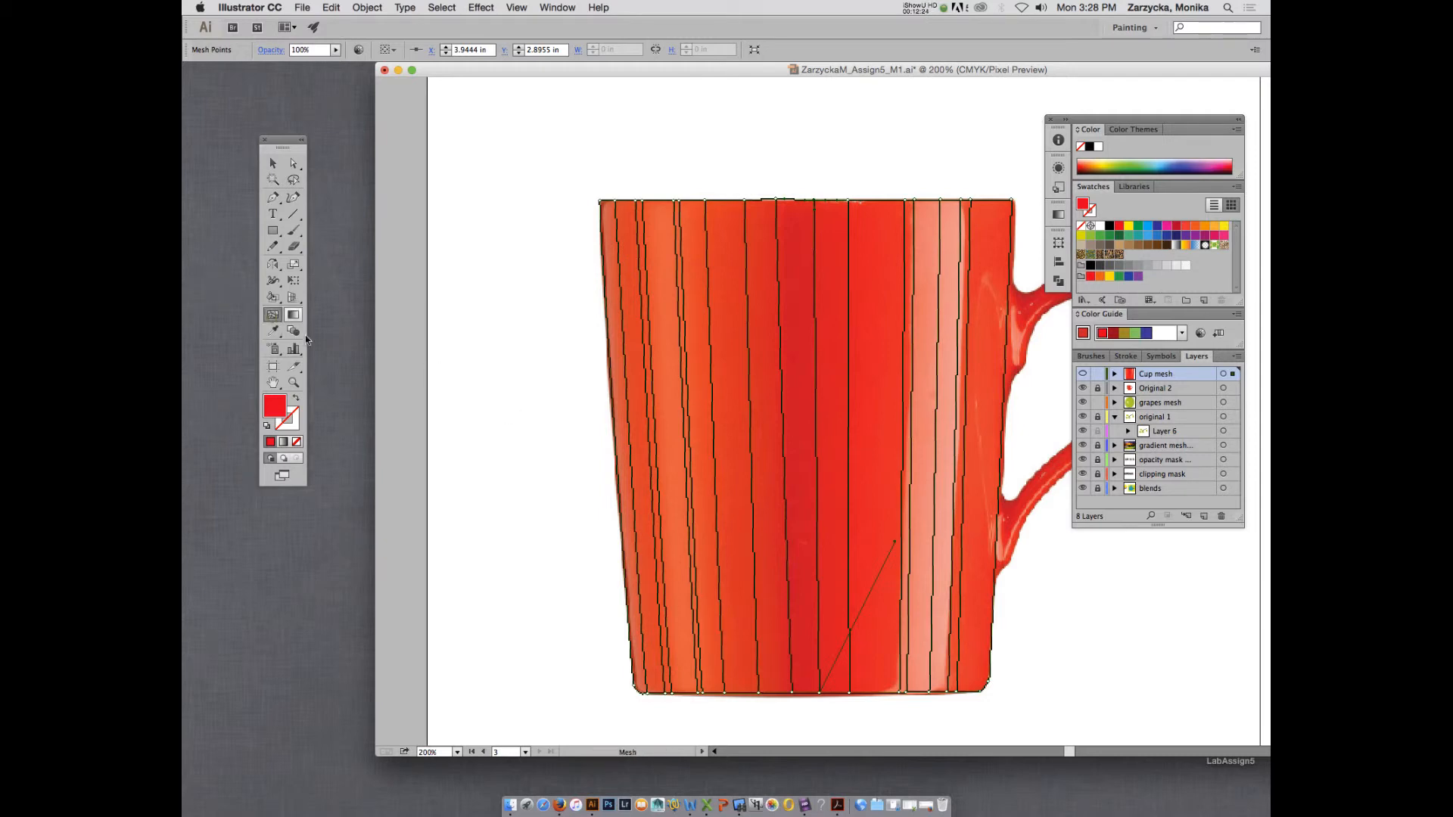
click(757, 652)
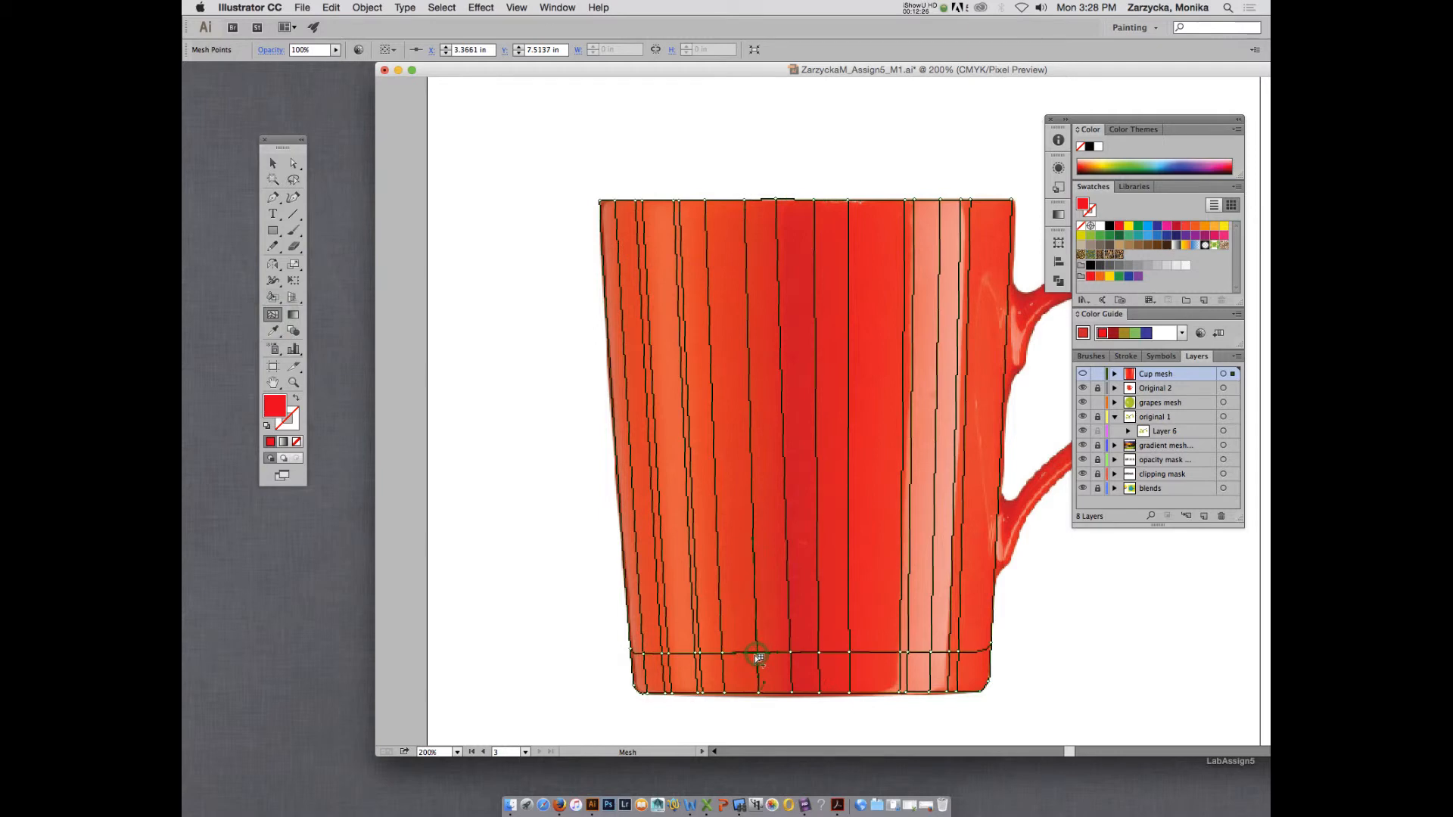
Colour the points where the lower horizontal mesh line crosses the dark central band with reds sampled from the photo.
key(i)
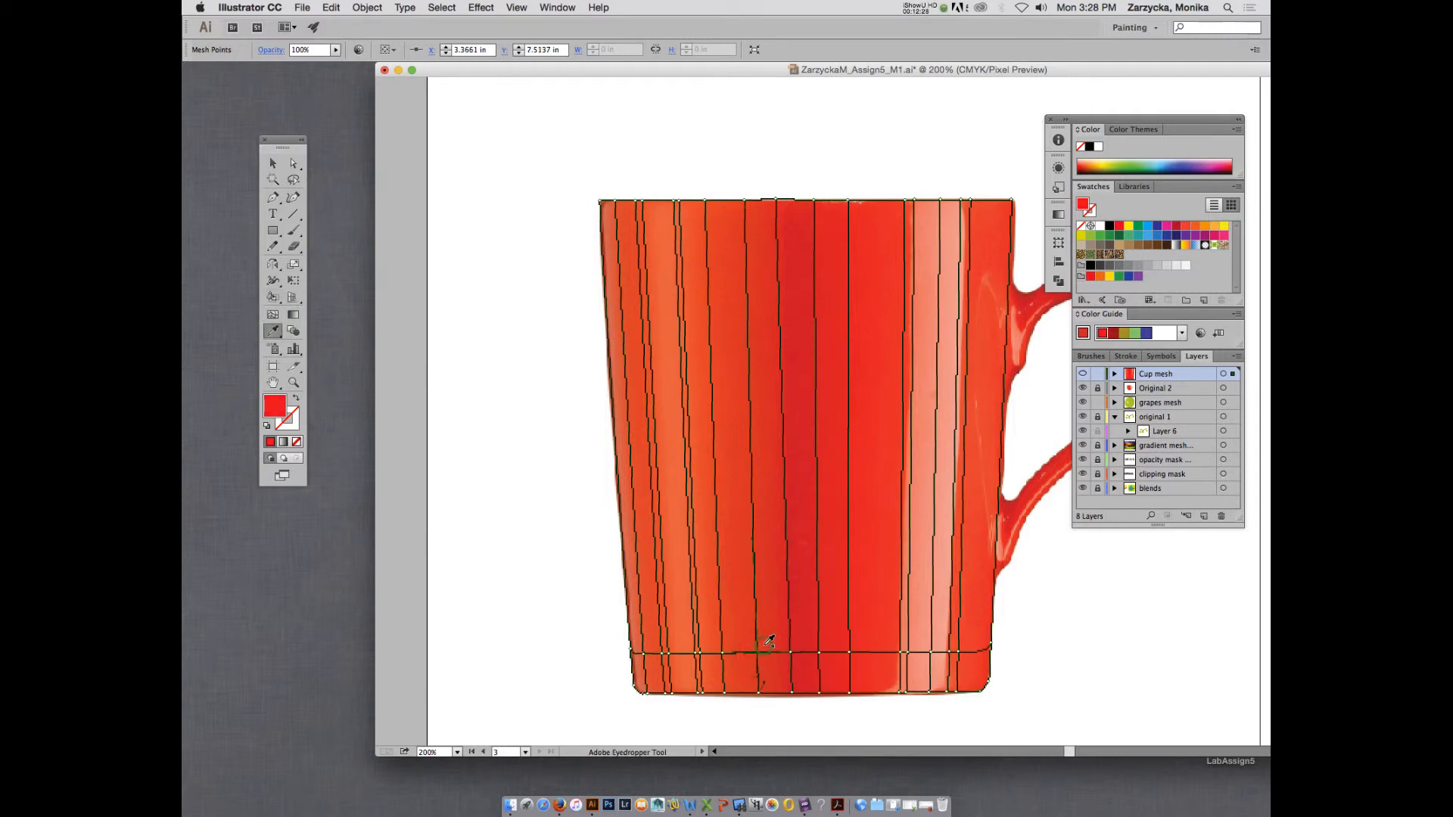
drag(757, 653, 790, 653)
key(a)
key(i)
click(810, 646)
key(a)
click(849, 653)
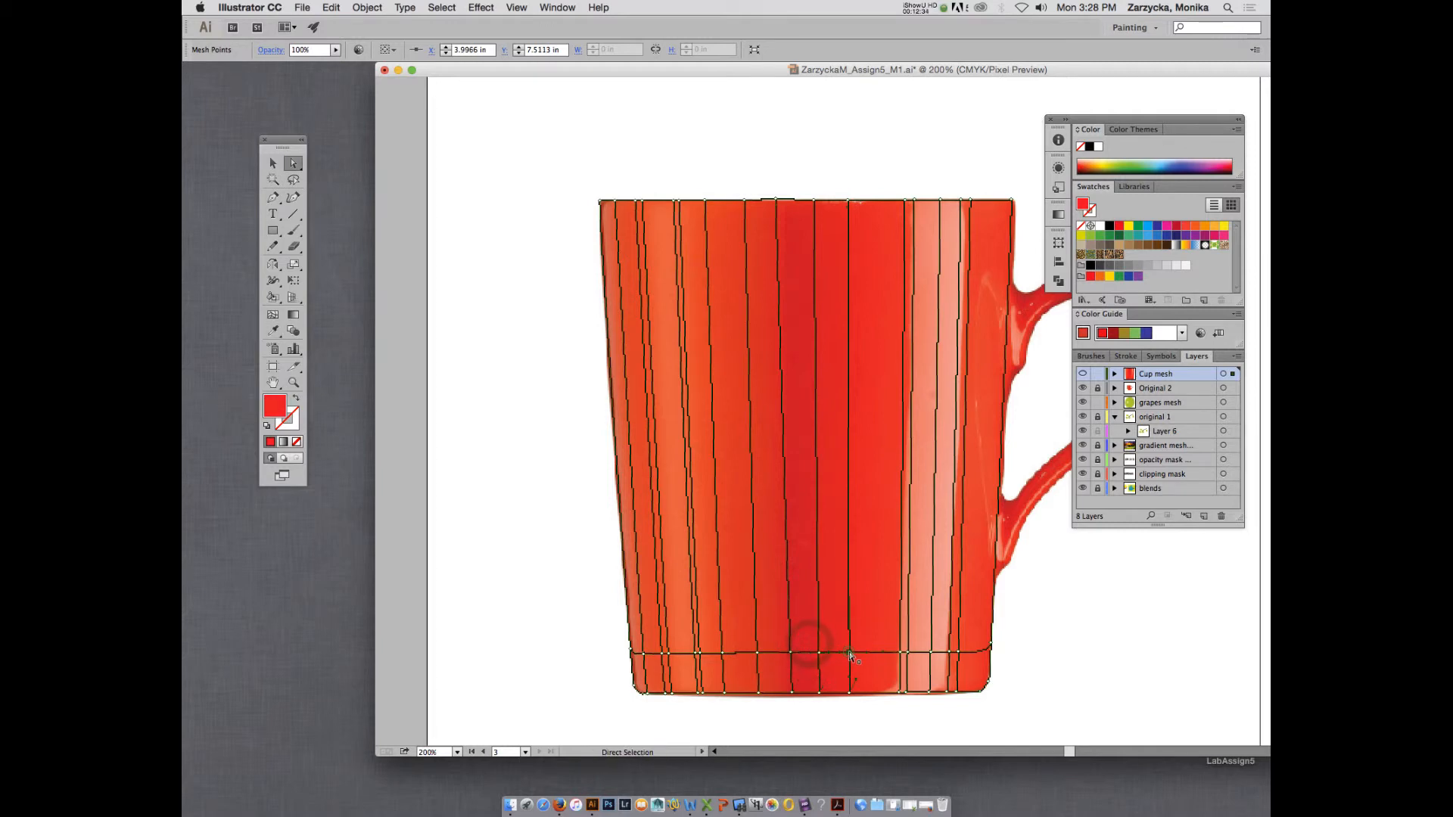
key(i)
click(837, 645)
Colour the lower line's two points at the pale highlight's edge farther from the handle with red and light pink from the photo.
key(a)
click(901, 654)
key(i)
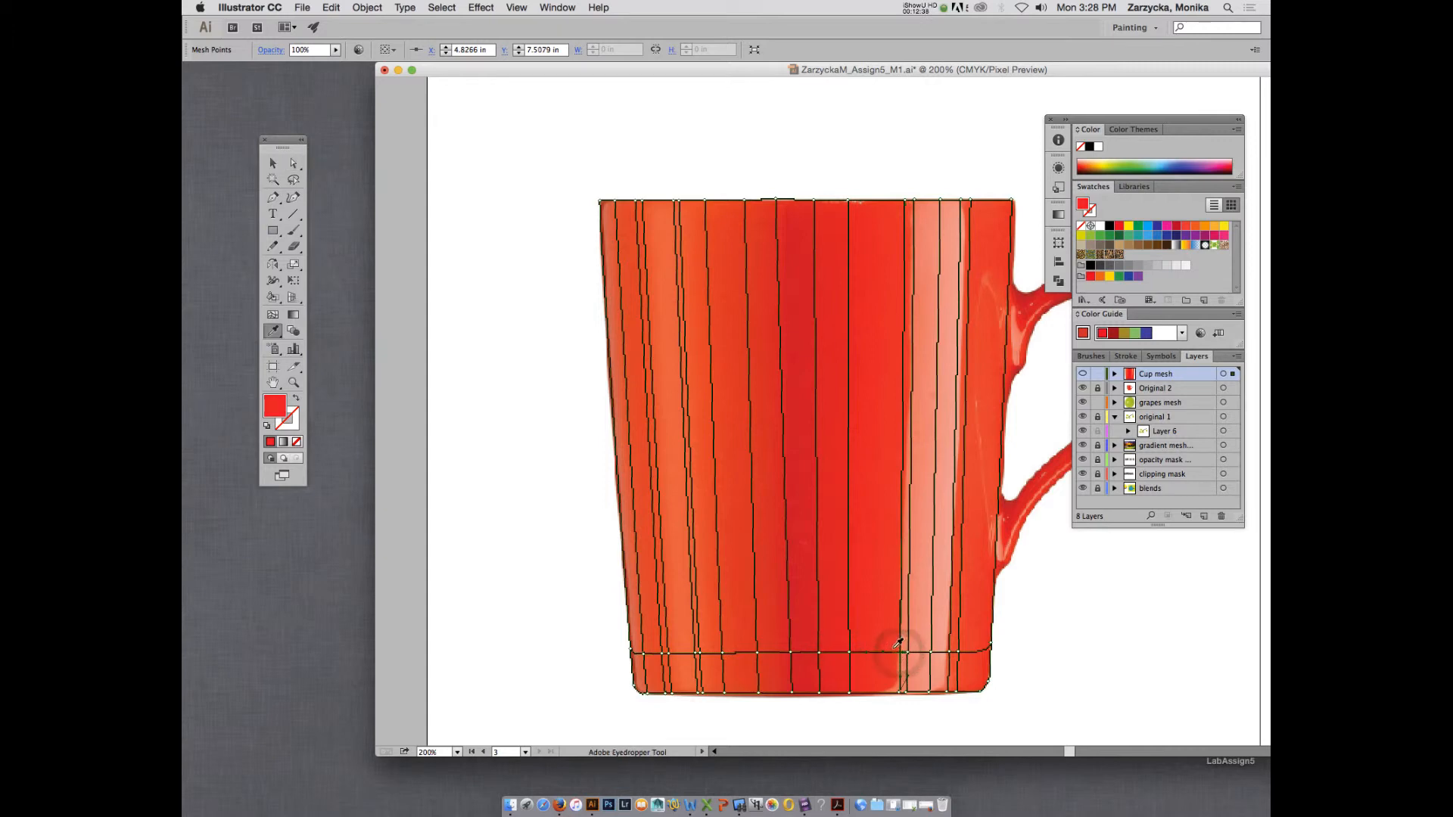
key(a)
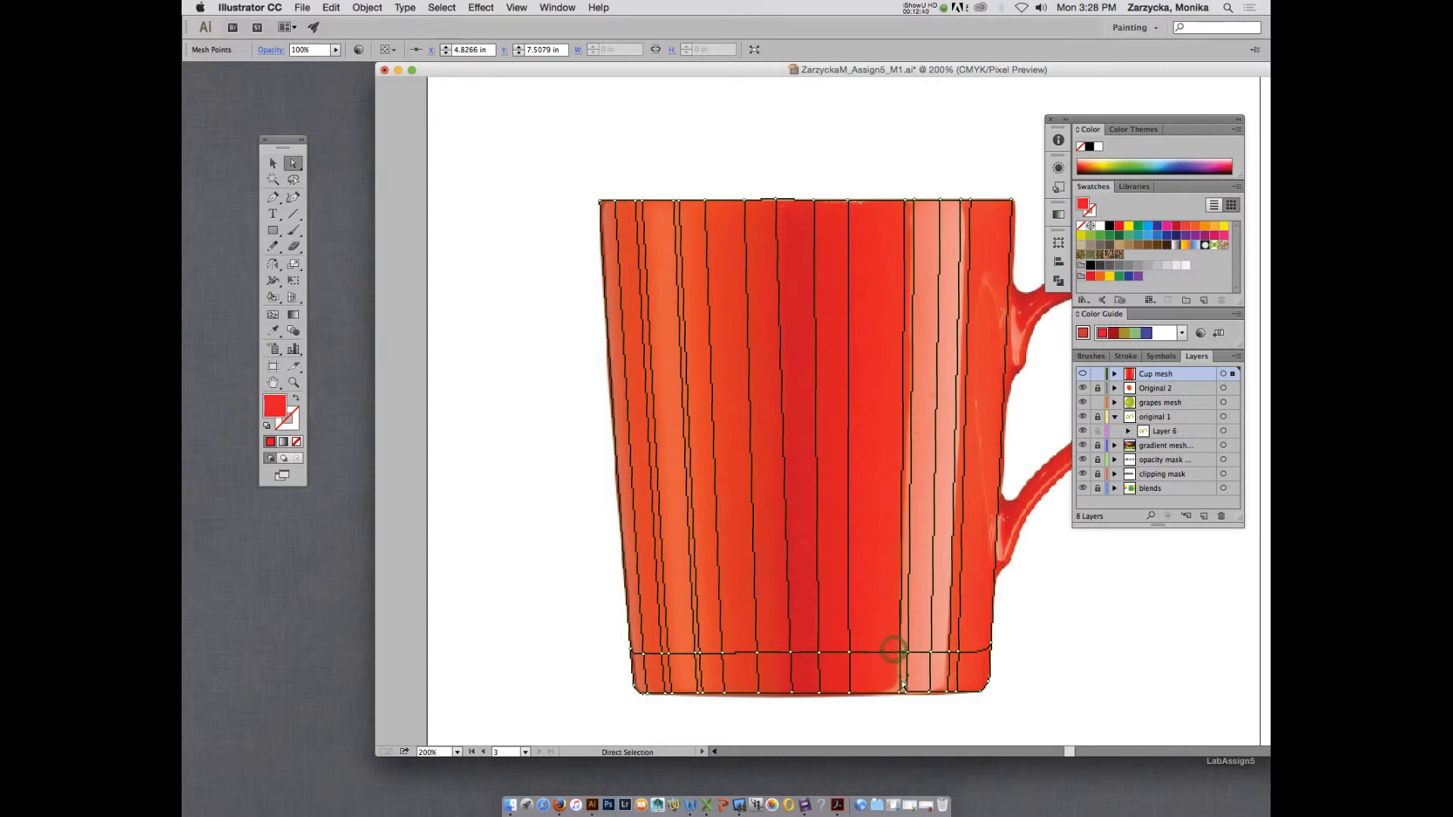
click(899, 693)
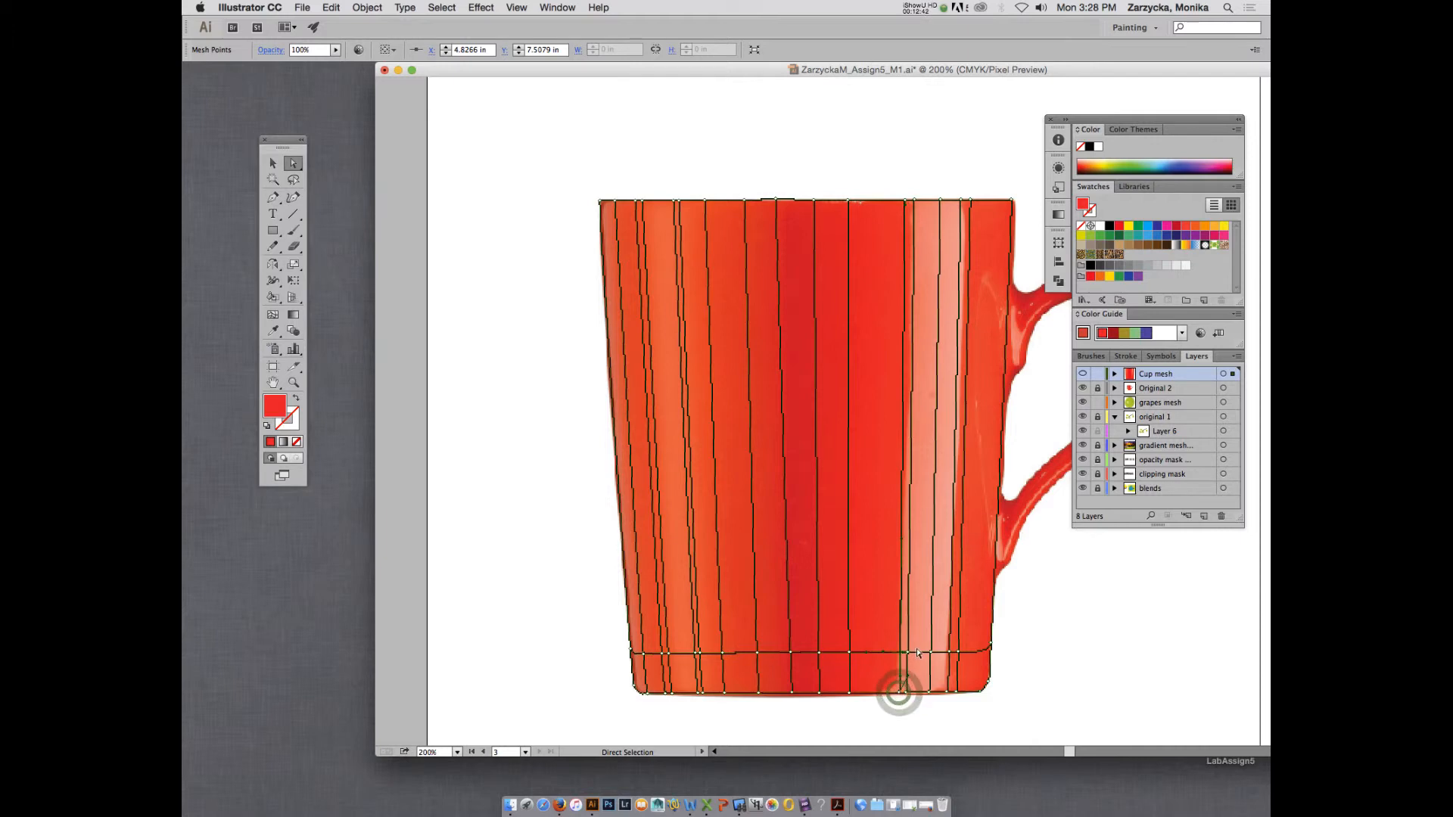
click(907, 652)
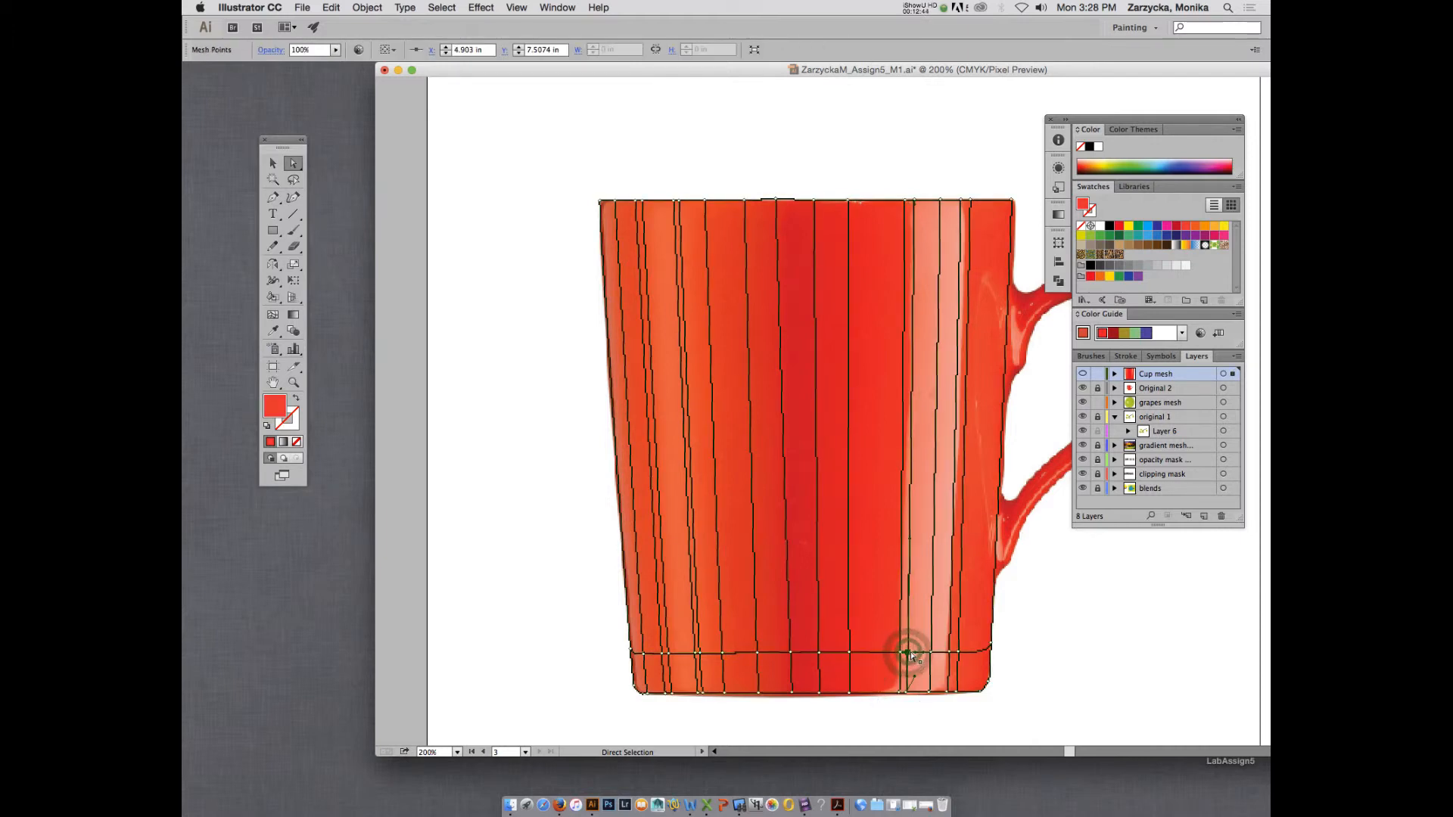
key(i)
click(915, 649)
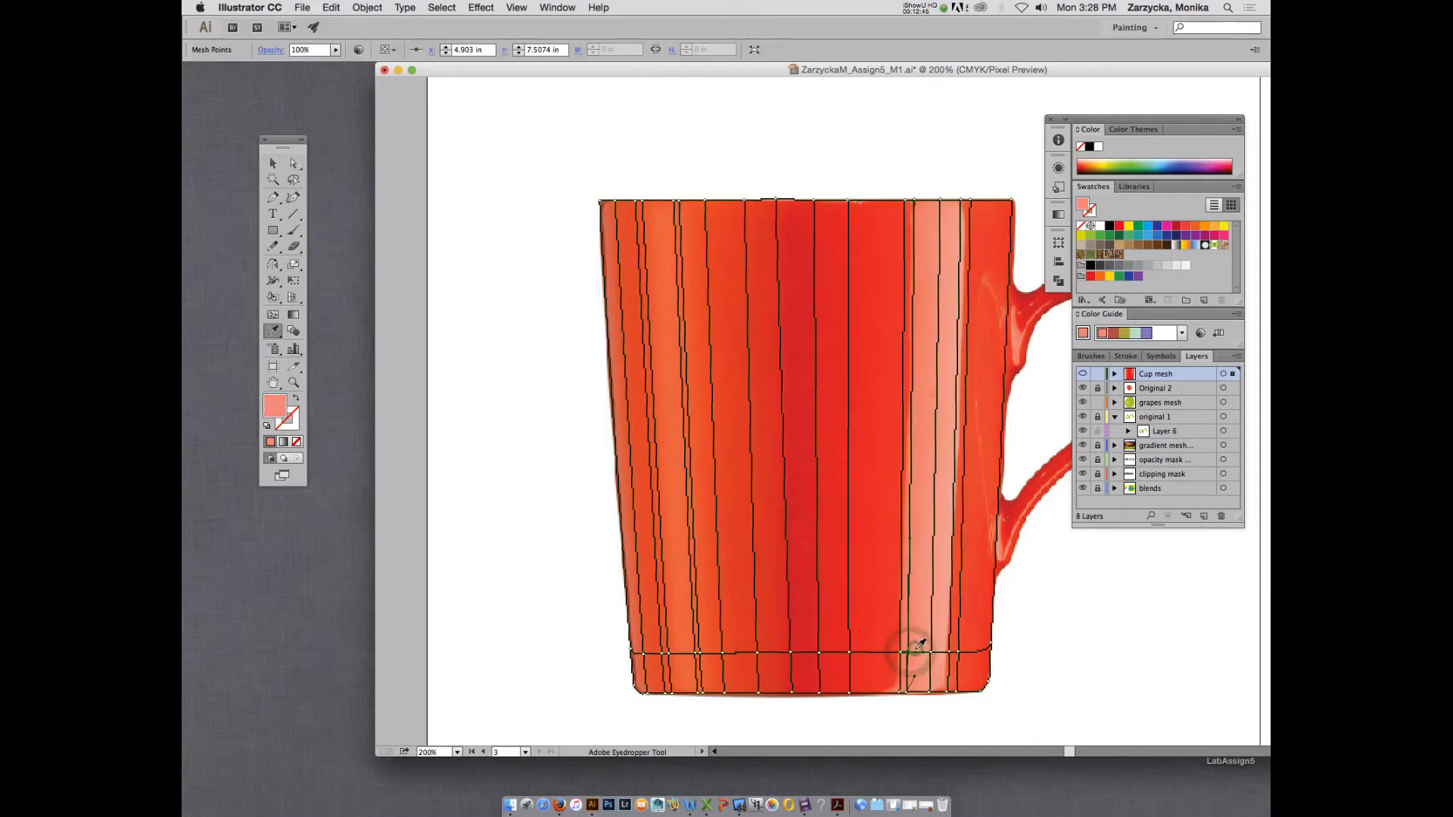
Colour the lower line's points in the middle and handle-side part of the pale highlight with pinks sampled from the photo.
key(a)
click(930, 652)
key(i)
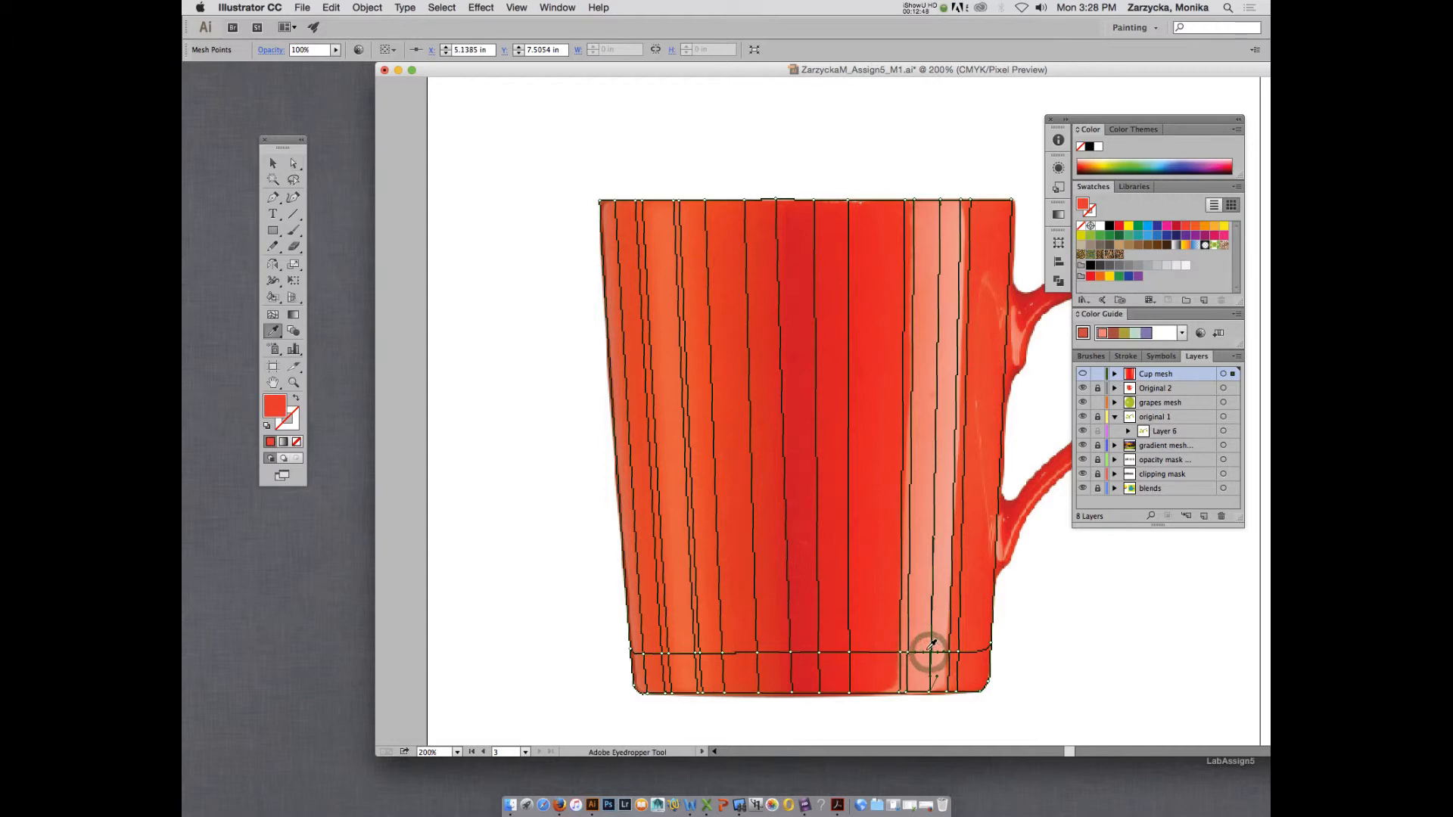
click(929, 650)
key(a)
click(949, 654)
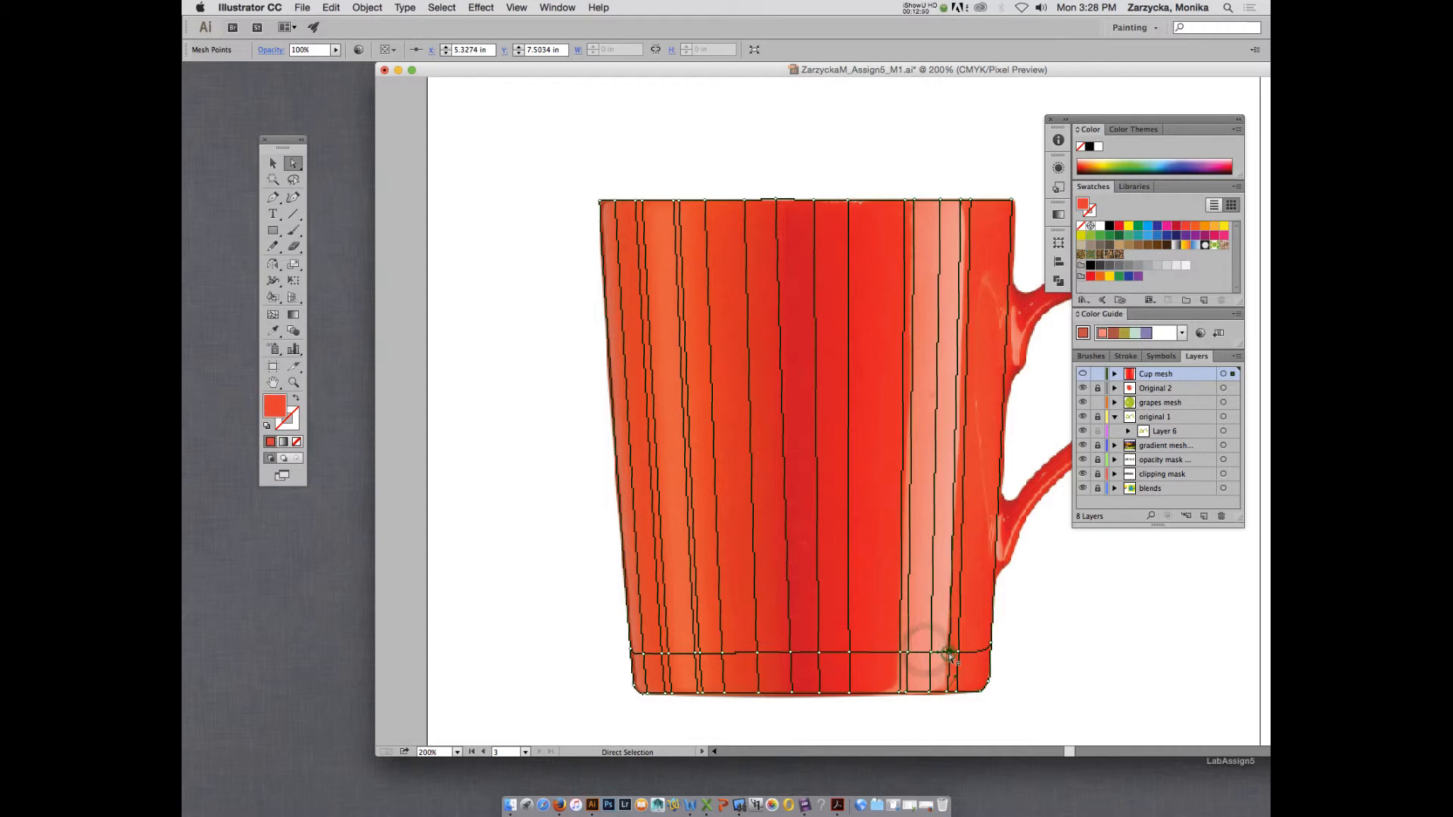
key(i)
click(948, 650)
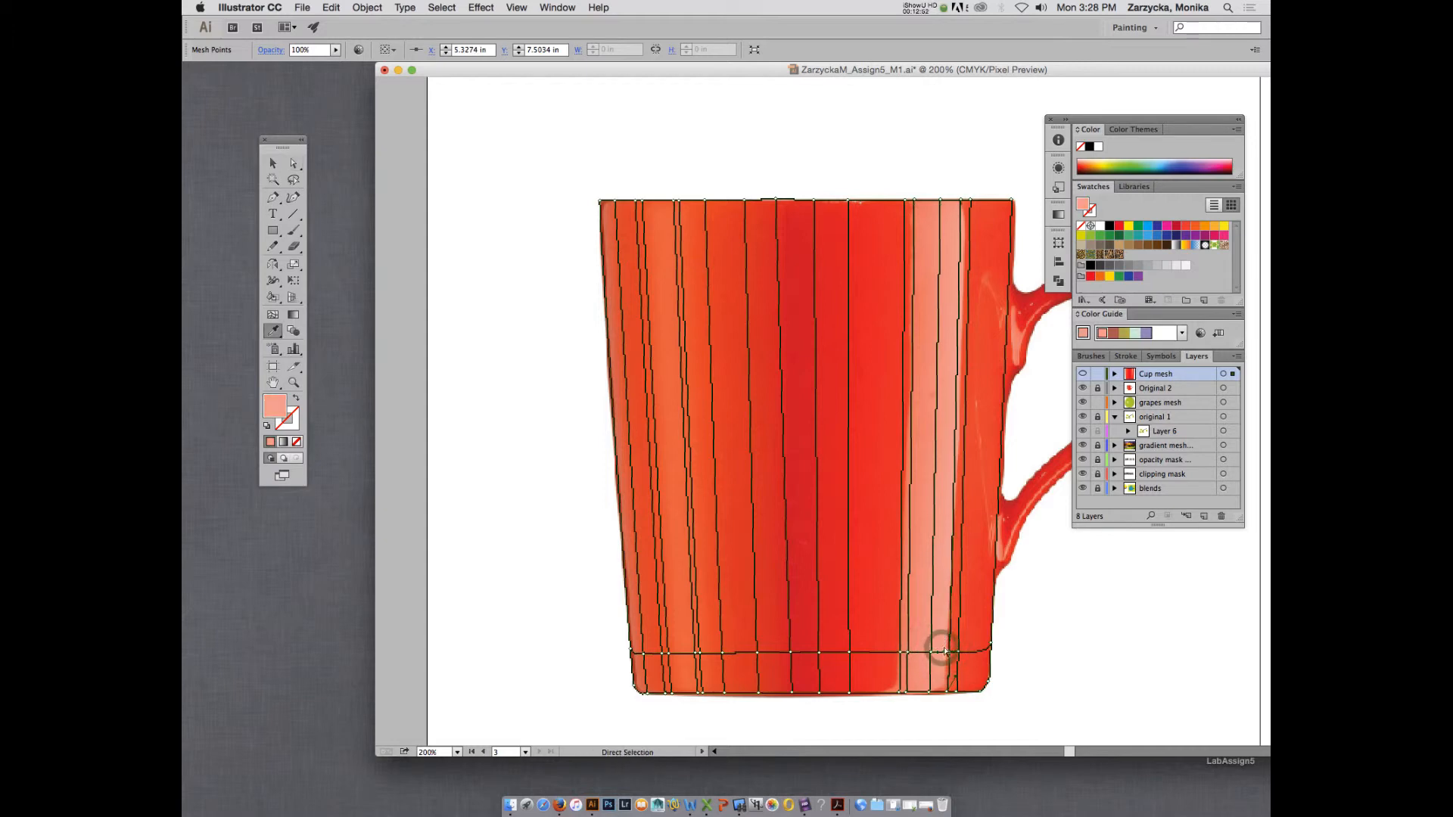
Colour the lower line's point just outside the pale highlight on the handle side with red from the photo.
key(a)
click(959, 654)
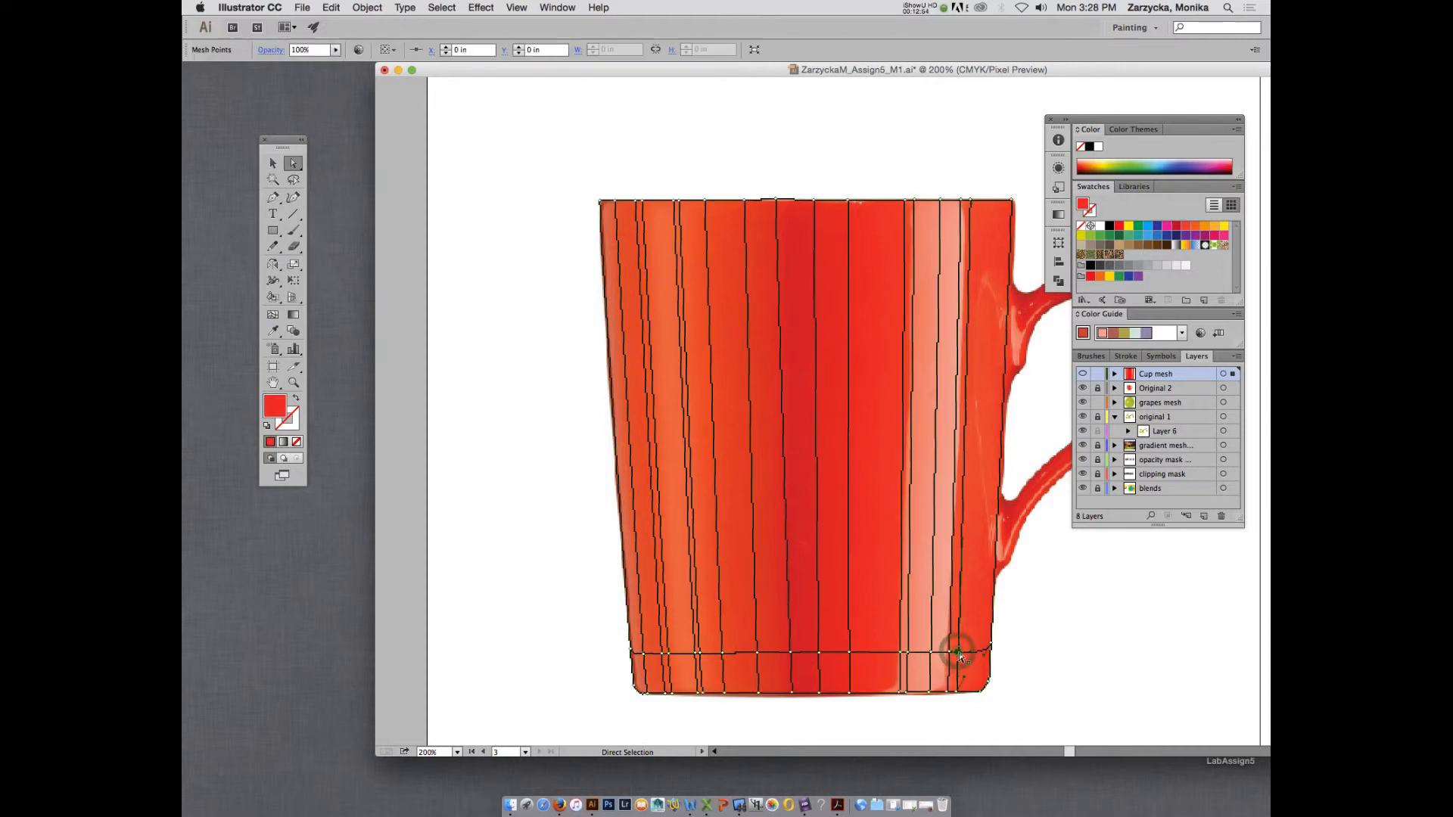
key(i)
click(957, 649)
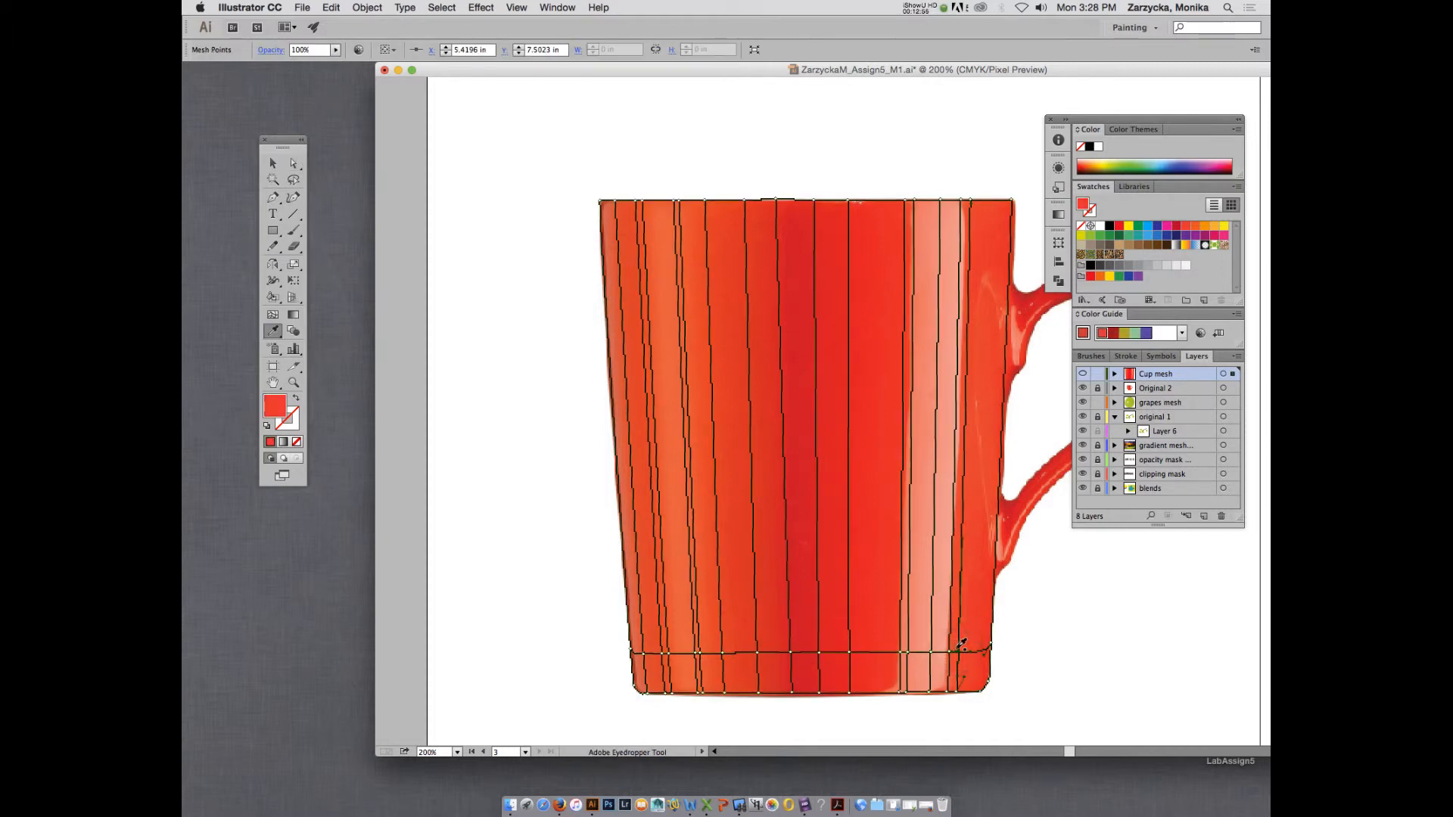
Colour the lower line's two close points at the orange highlight's inner edge with orange tones sampled from the photo.
key(a)
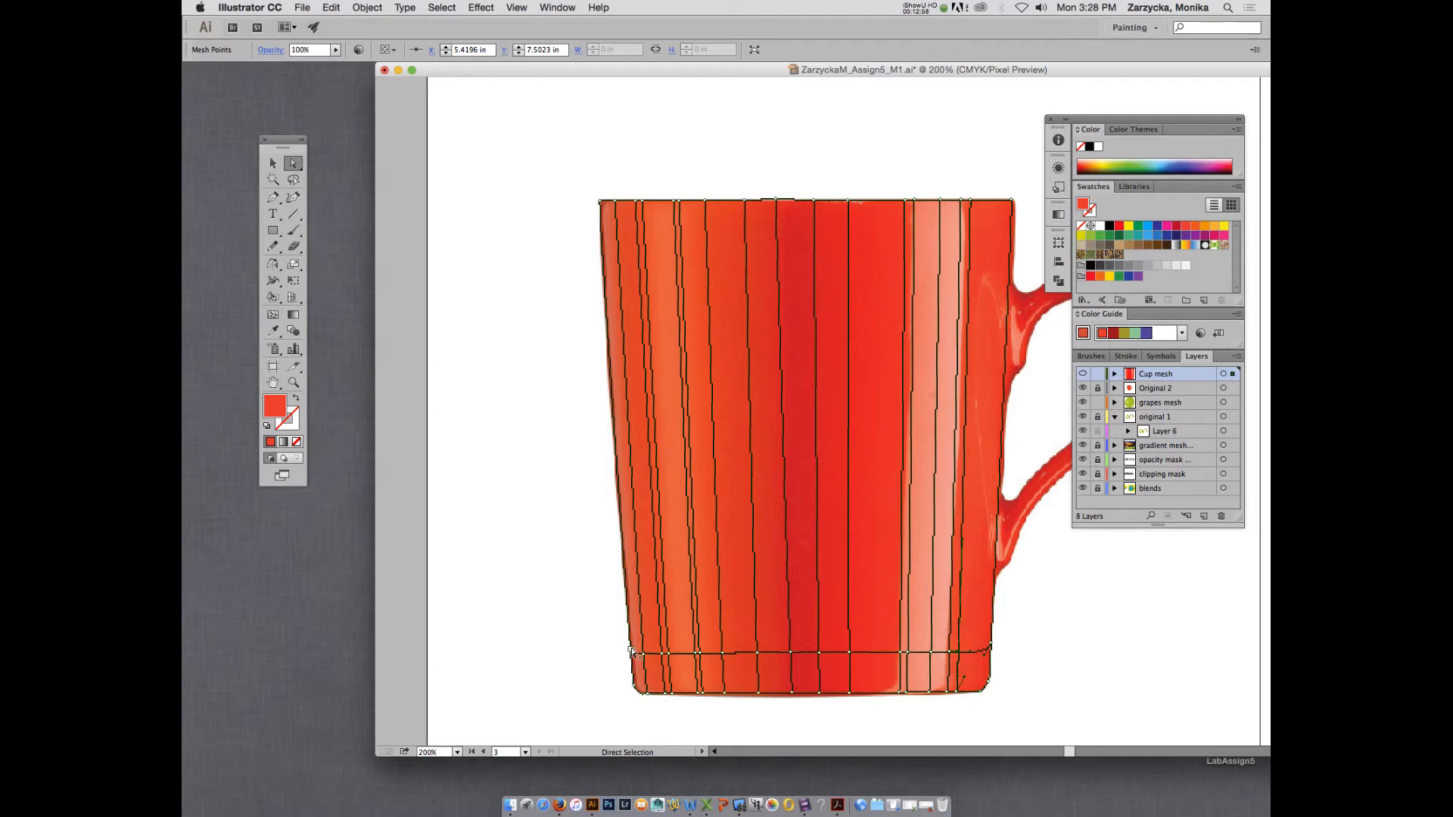
click(631, 650)
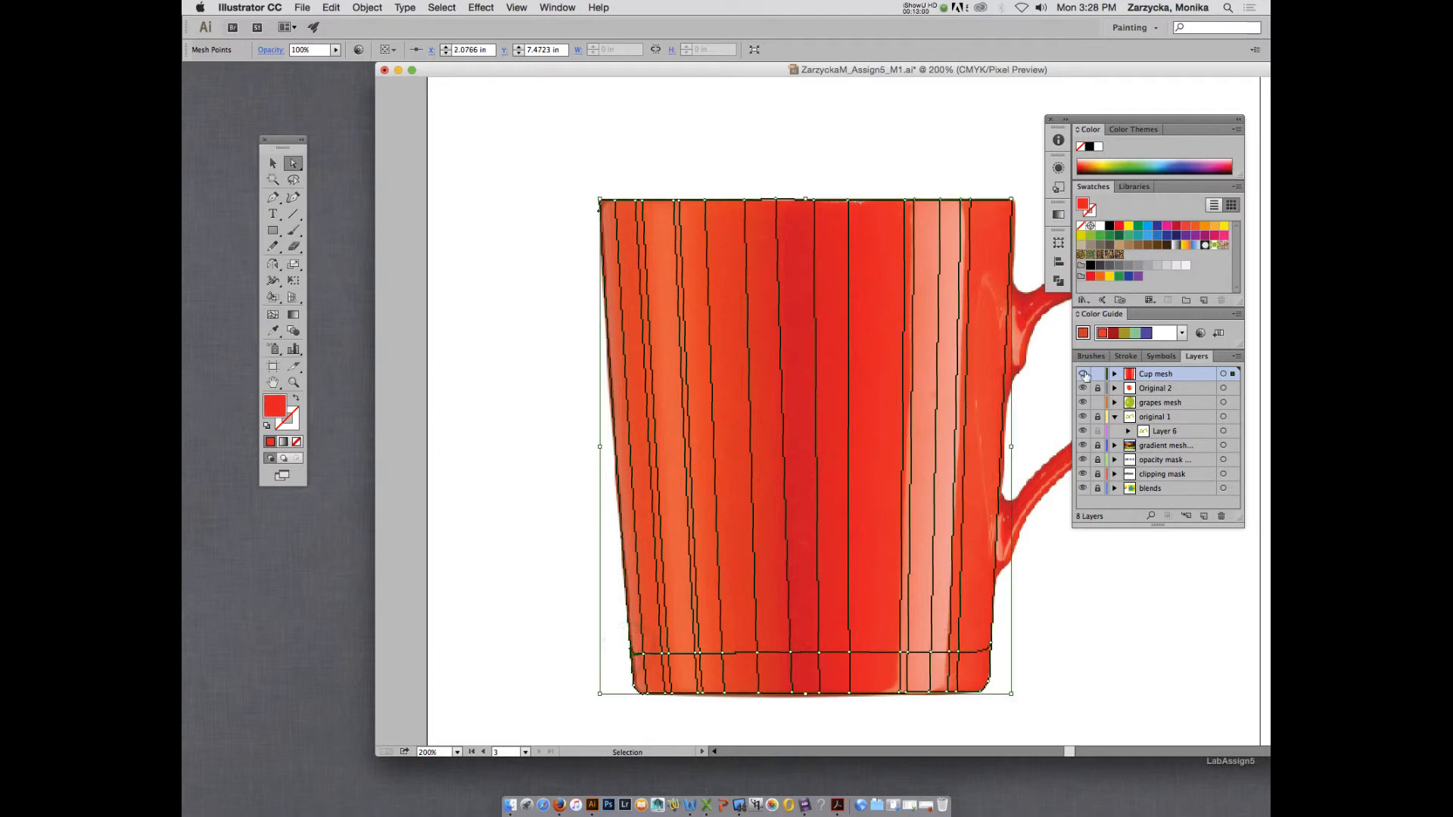
click(695, 653)
key(i)
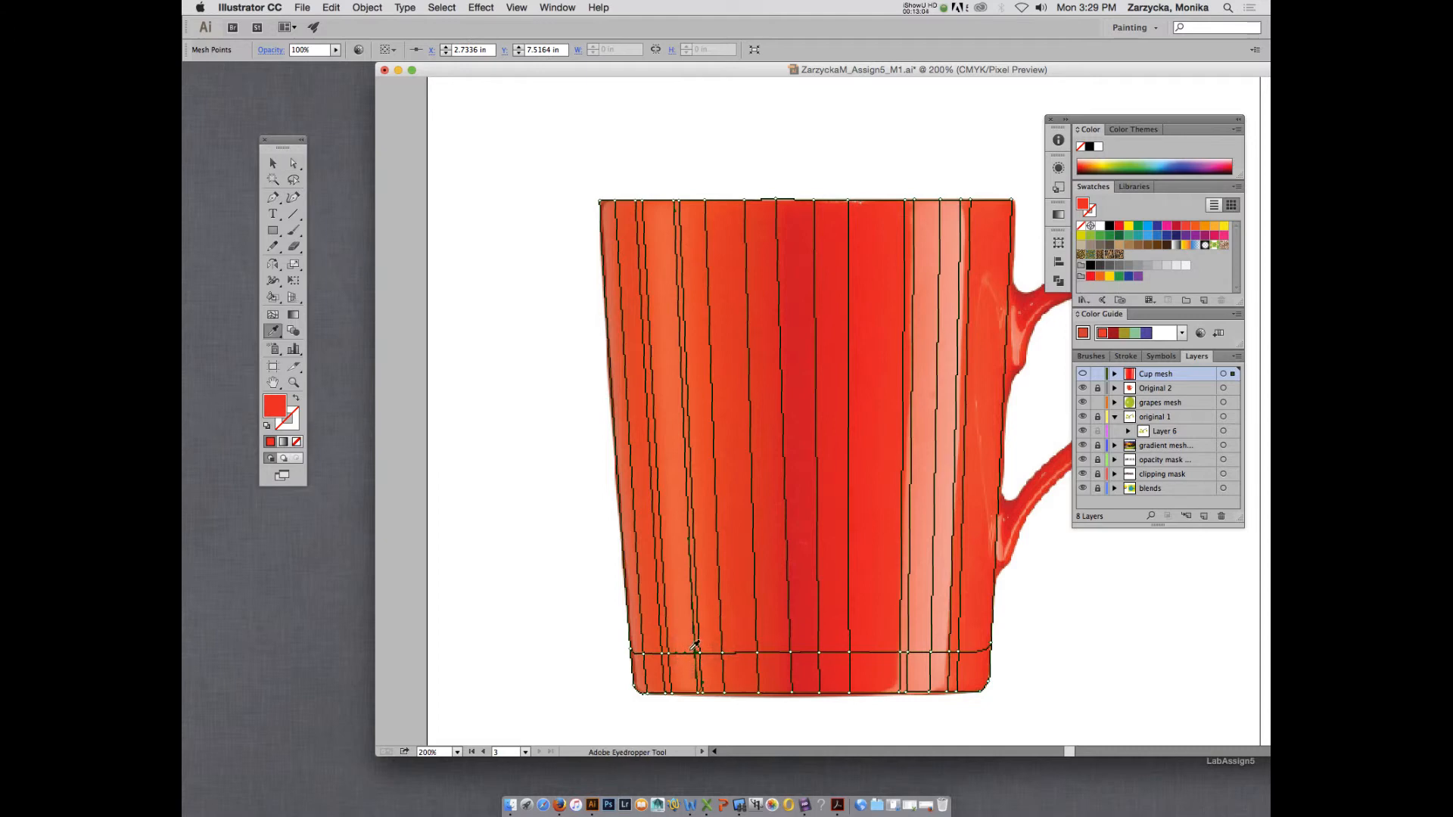
click(692, 650)
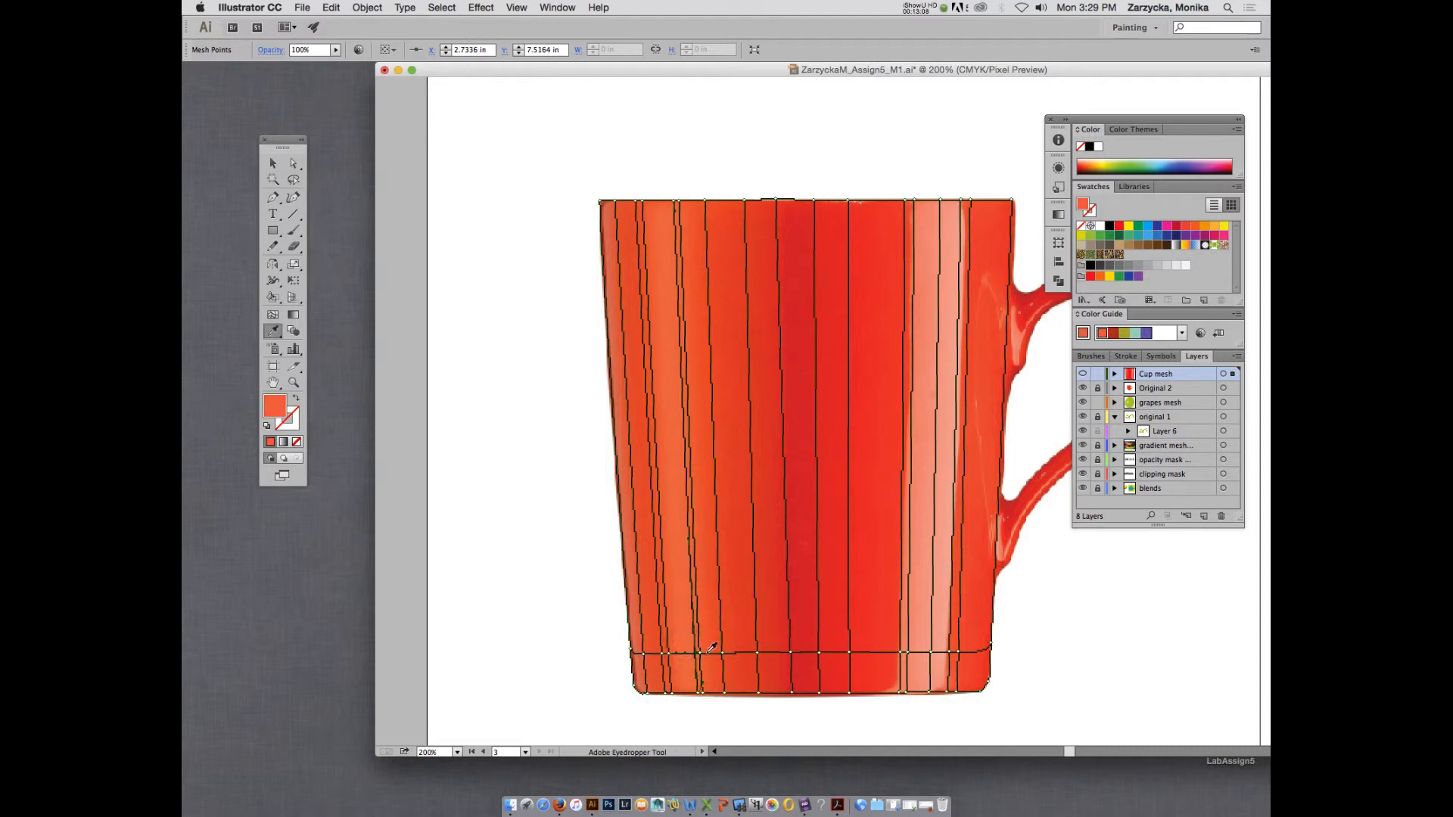
key(a)
click(700, 655)
click(700, 653)
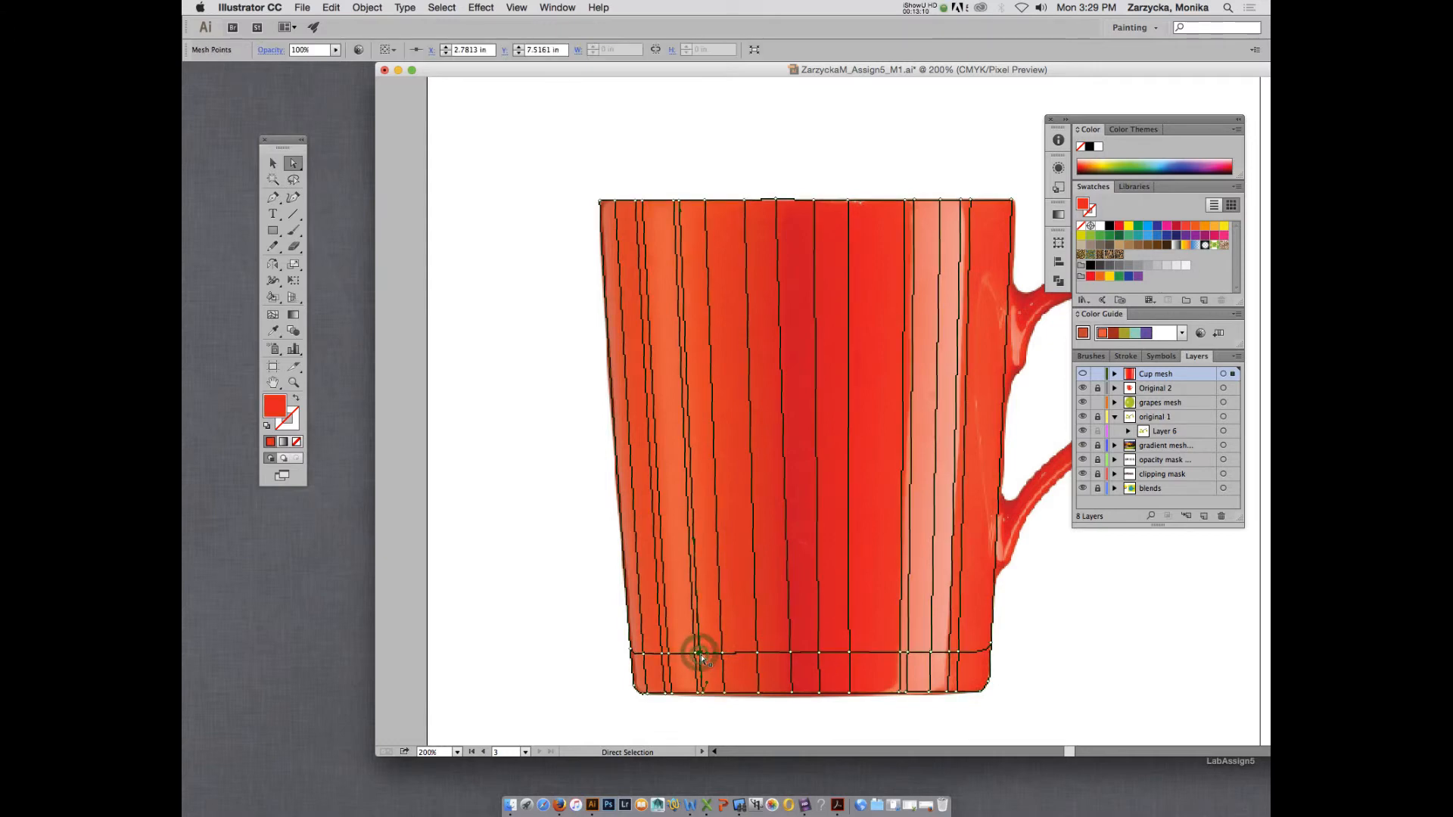
key(i)
click(704, 651)
Colour the mesh points near the base on both sides of the orange highlight with orange sampled from the photo.
key(a)
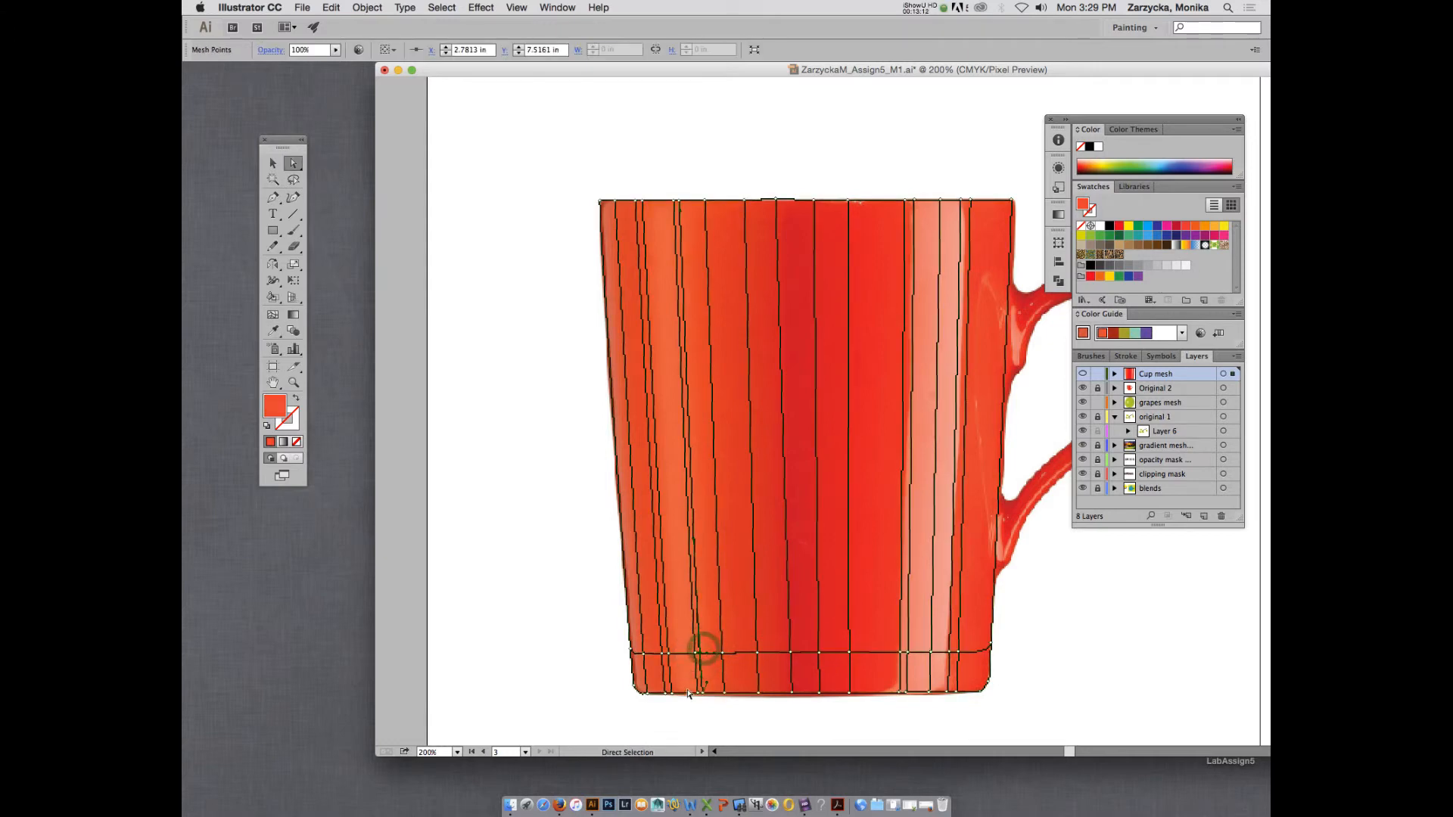
click(672, 694)
key(i)
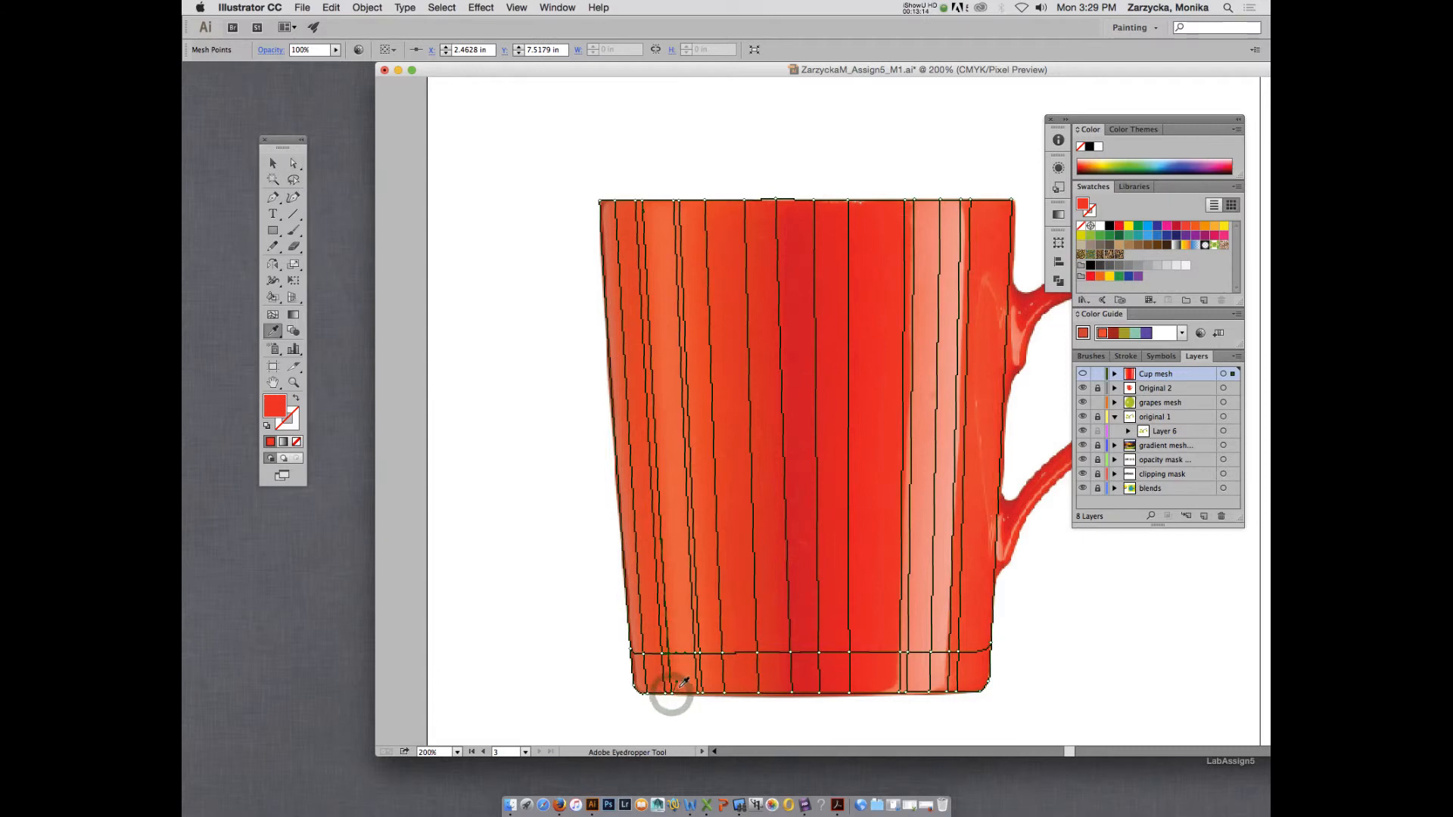
click(678, 686)
key(a)
click(691, 689)
key(i)
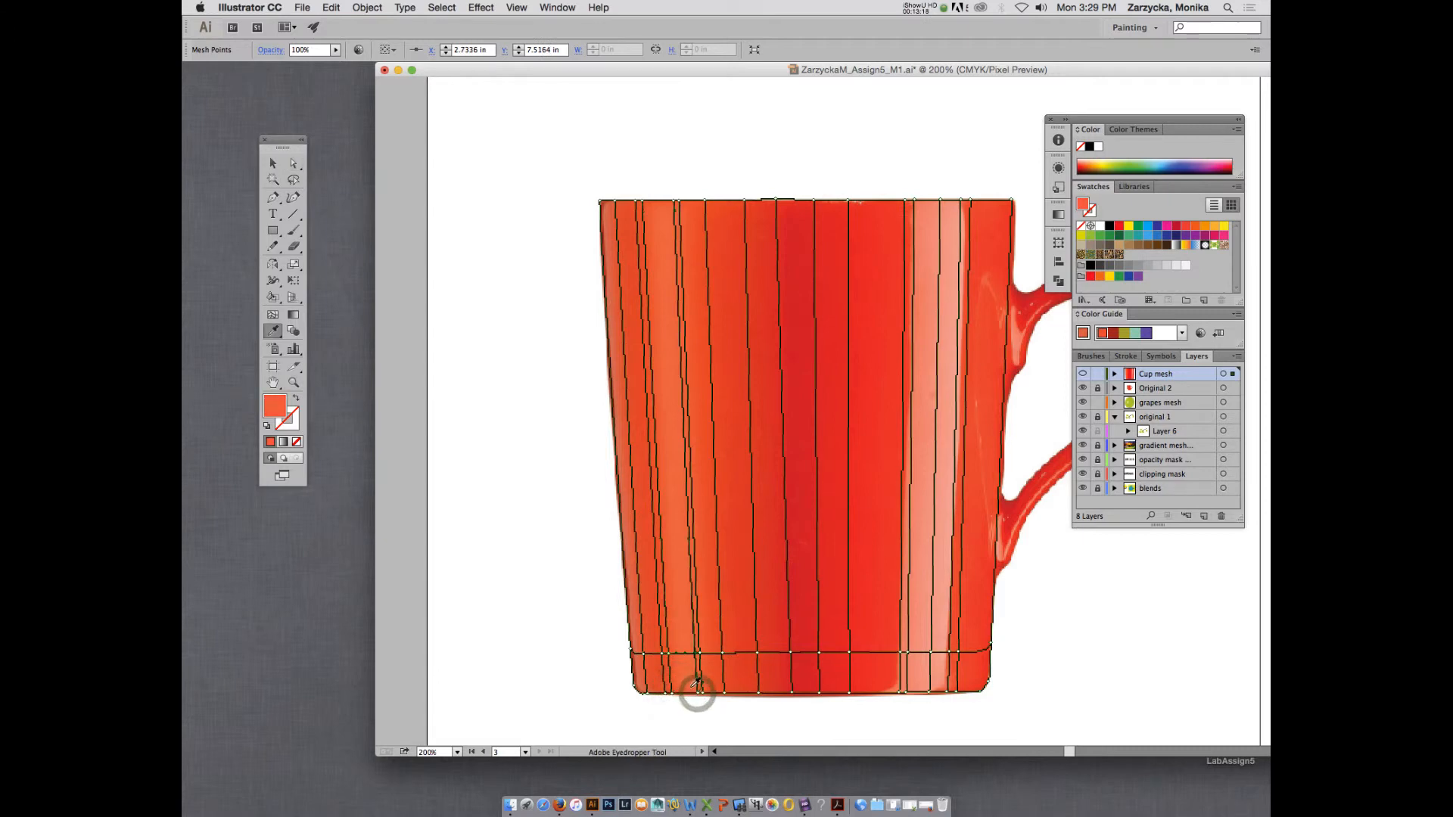
Colour the mesh points near the base of the dark central band with deep red sampled from the photo.
key(a)
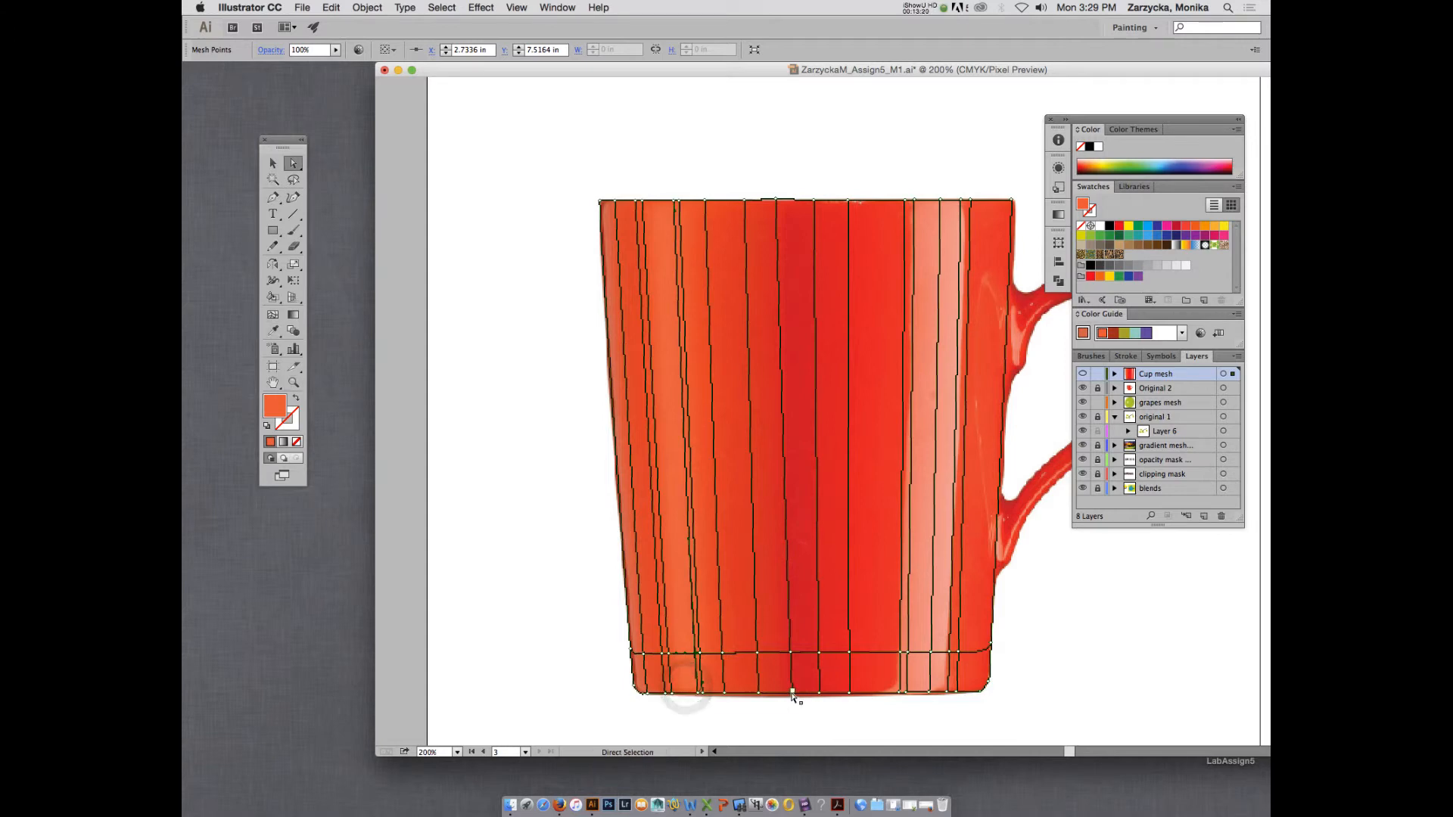
click(791, 691)
key(i)
click(800, 689)
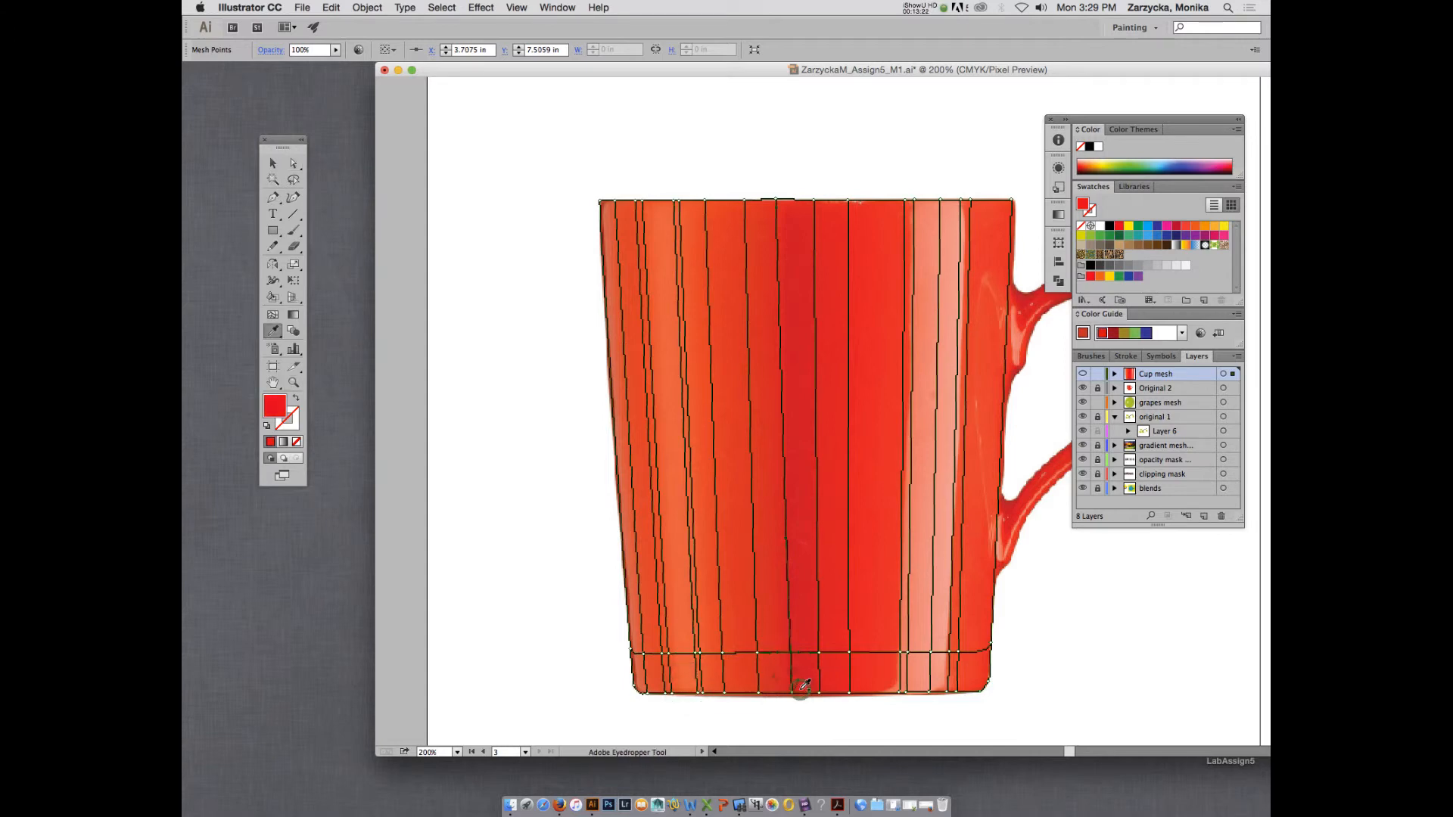
key(a)
click(820, 691)
click(820, 691)
key(i)
Colour the mug's base corner point farther from the handle with orange-red sampled from the photo beside it.
key(a)
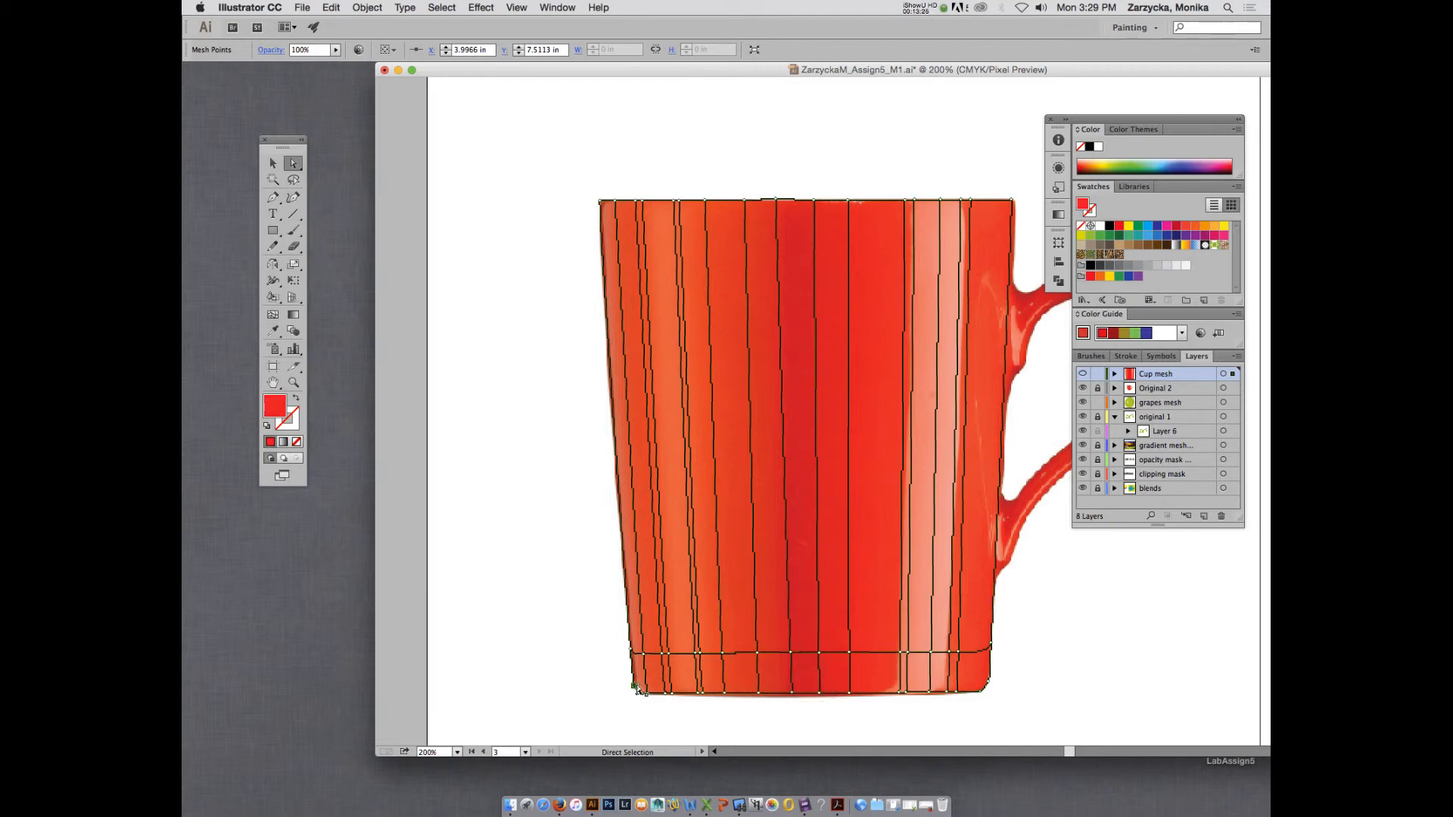
click(636, 690)
key(i)
click(638, 677)
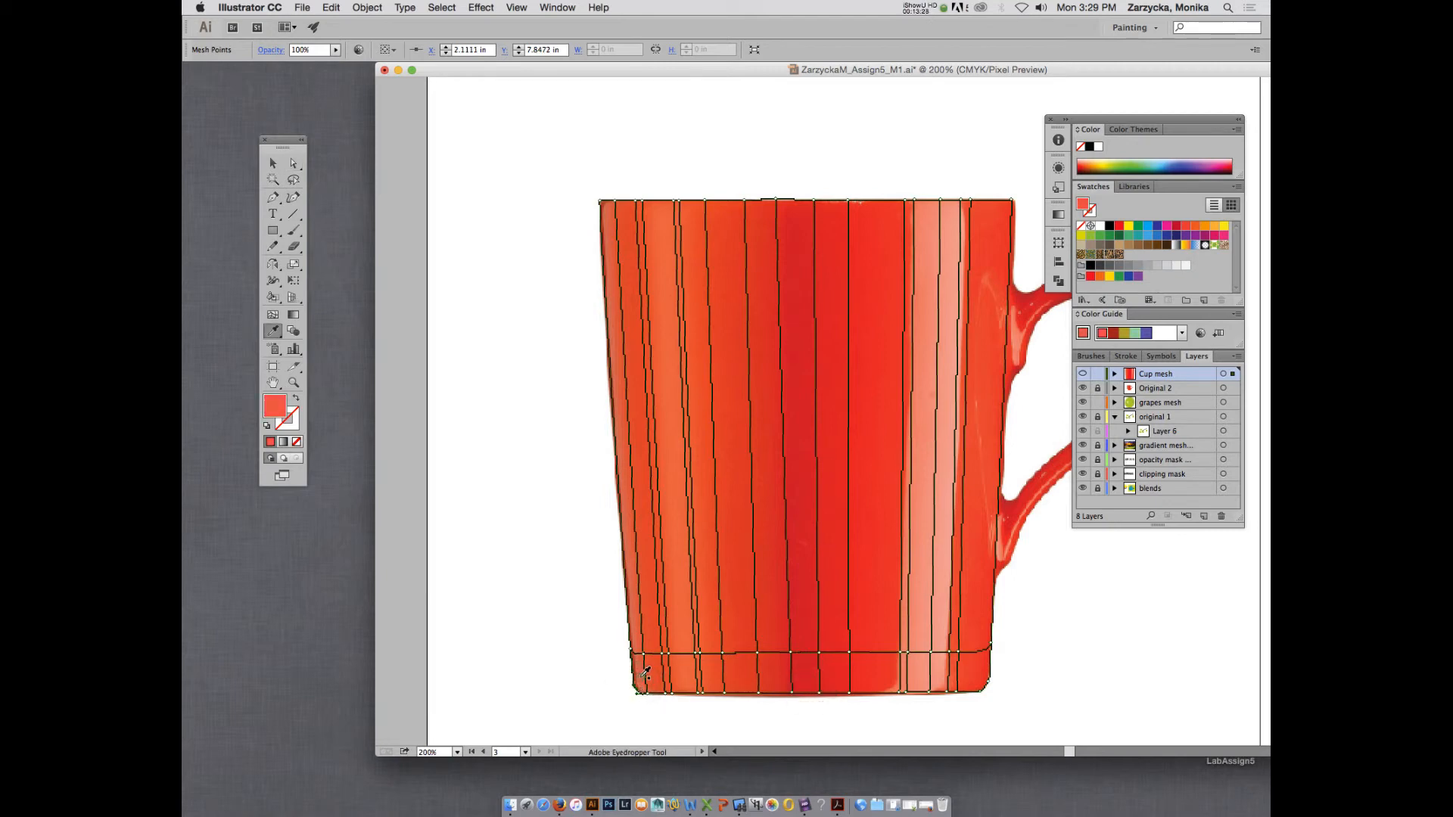
Compare the Cup mesh colouring with the photo by switching the layer's preview on and off.
super+click(1083, 374)
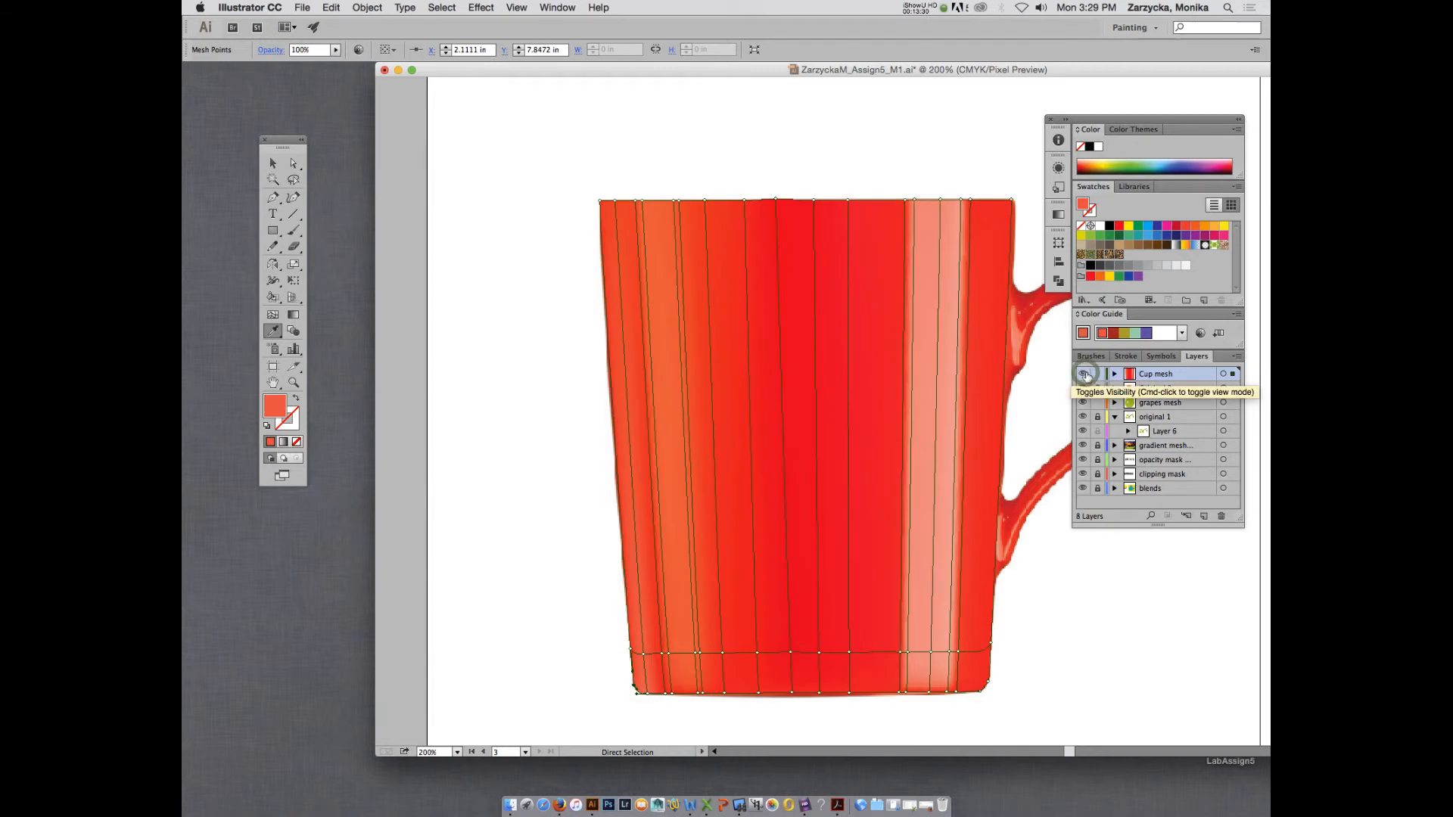
super+click(1084, 374)
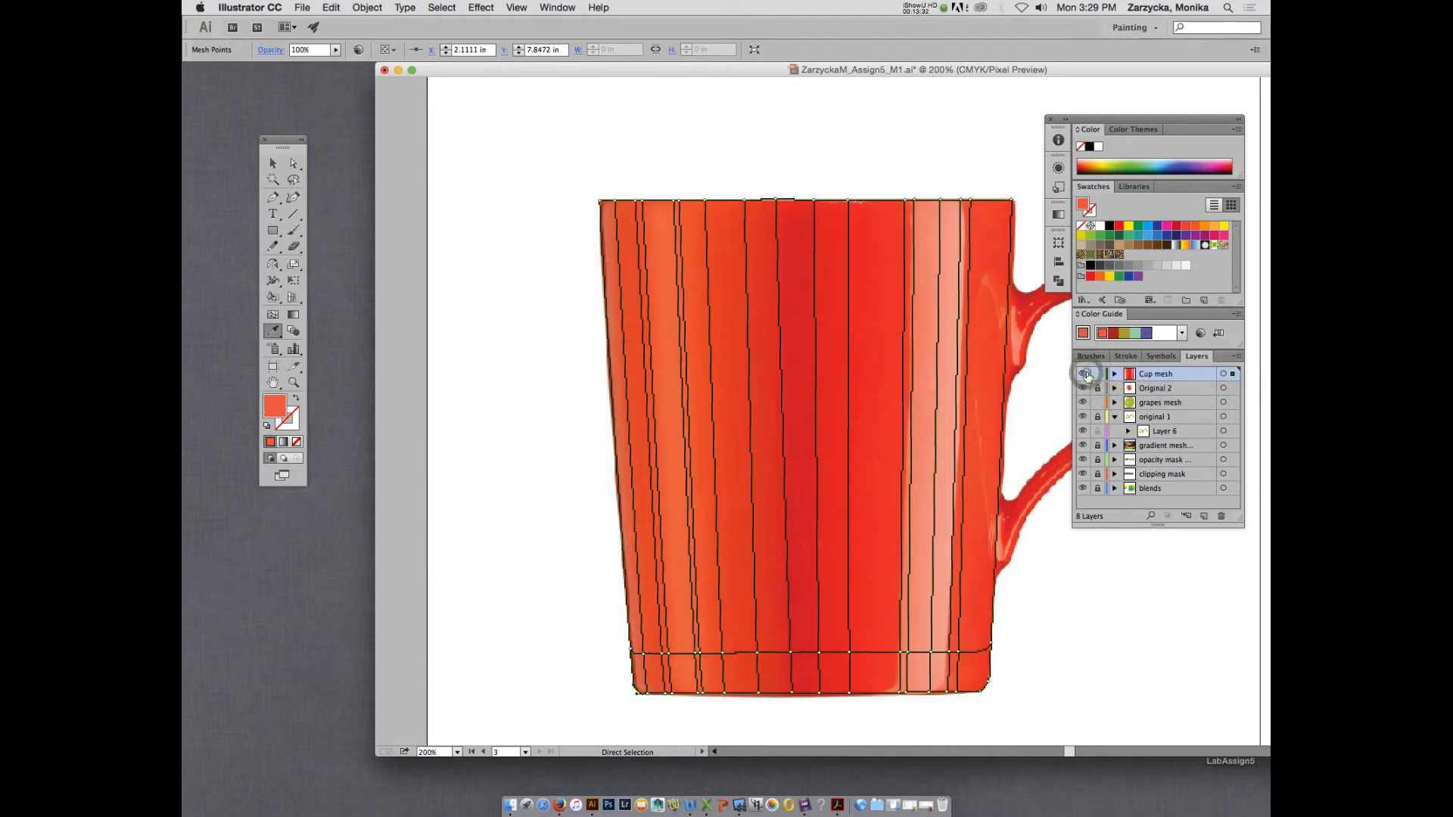
super+click(1083, 374)
super+click(1084, 374)
super+click(1085, 374)
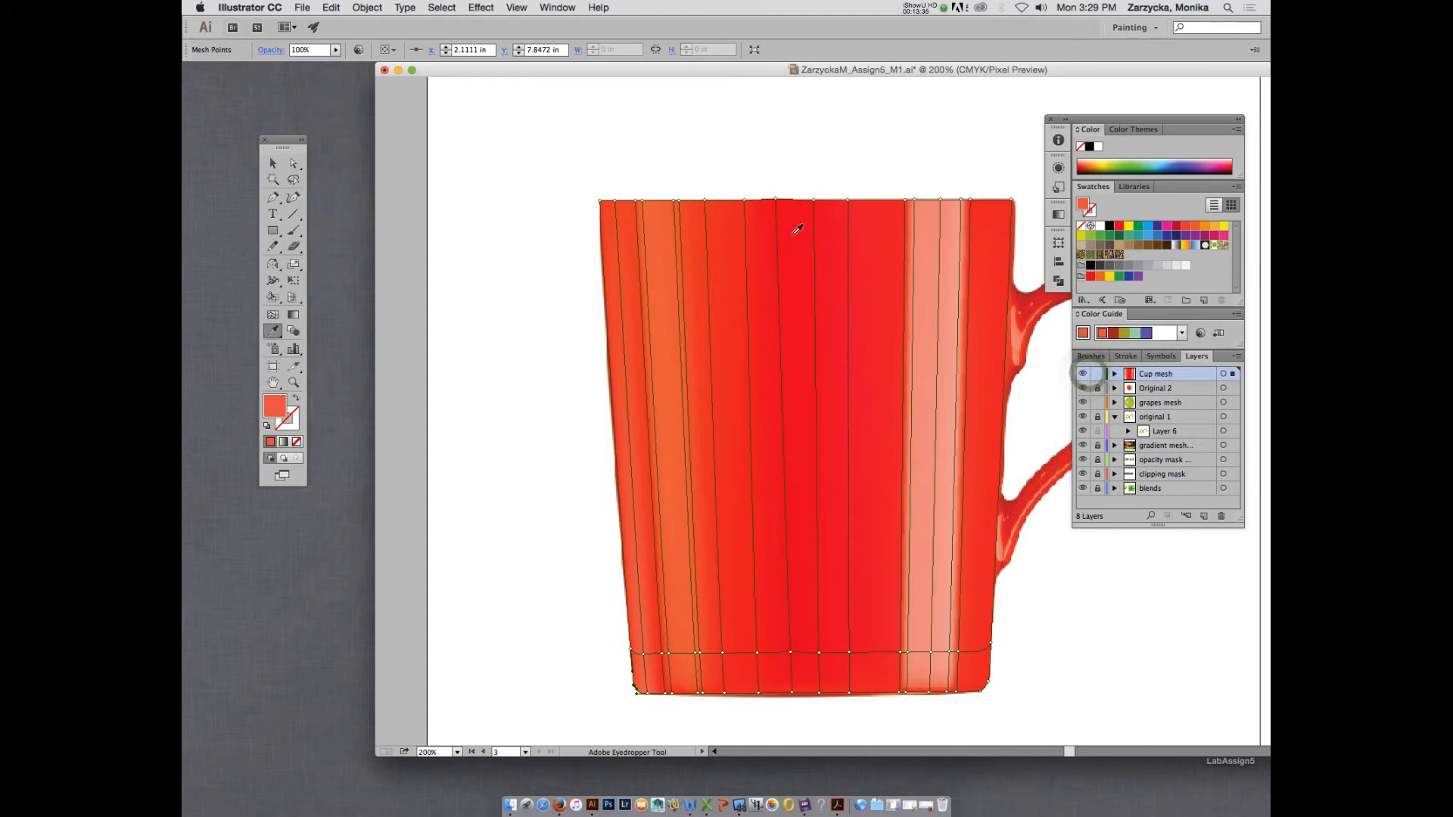
super+click(1085, 374)
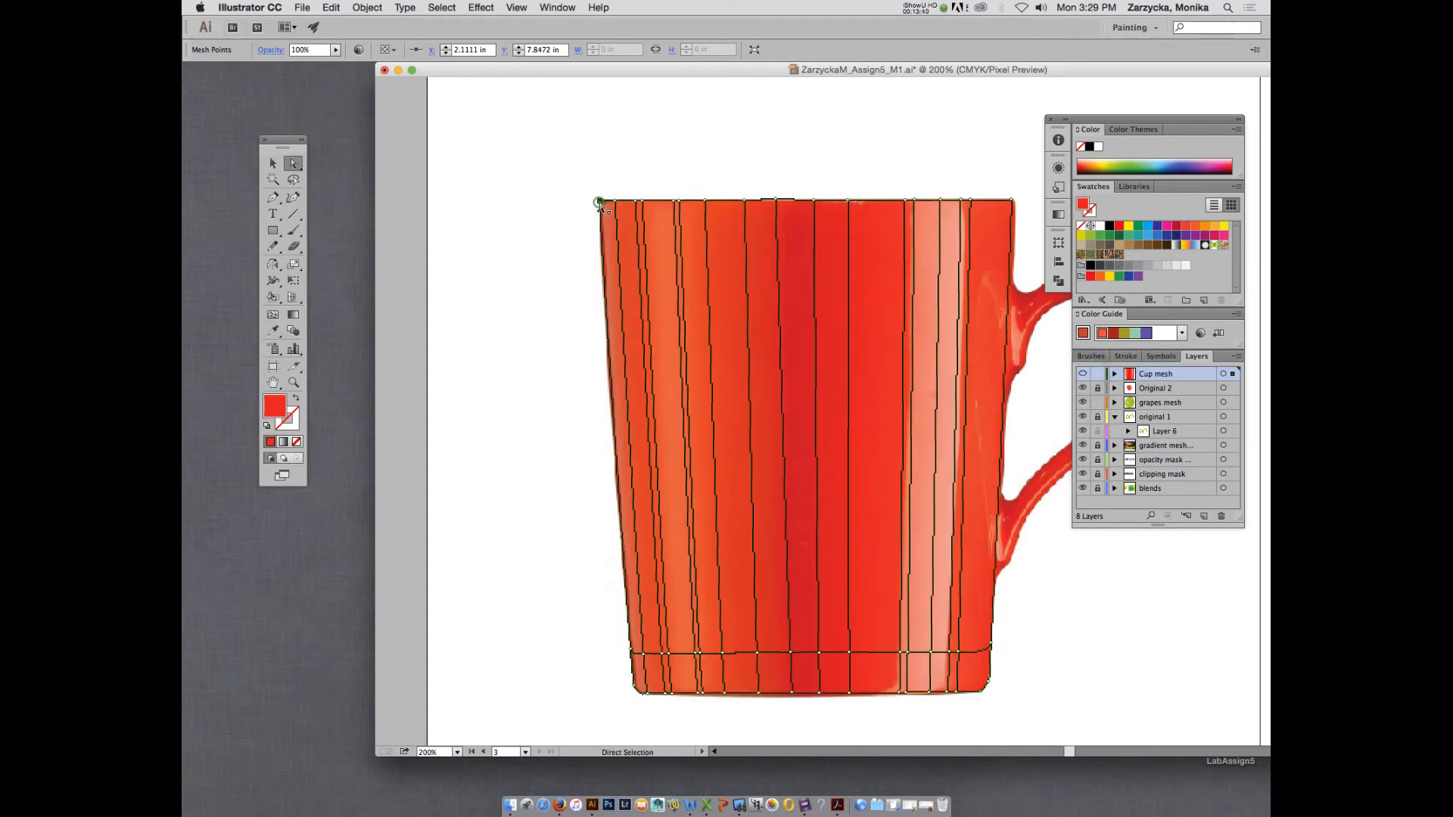
Colour the rim corner point farther from the handle with red sampled from the dark central band and check the mesh preview.
super+click(600, 202)
click(605, 202)
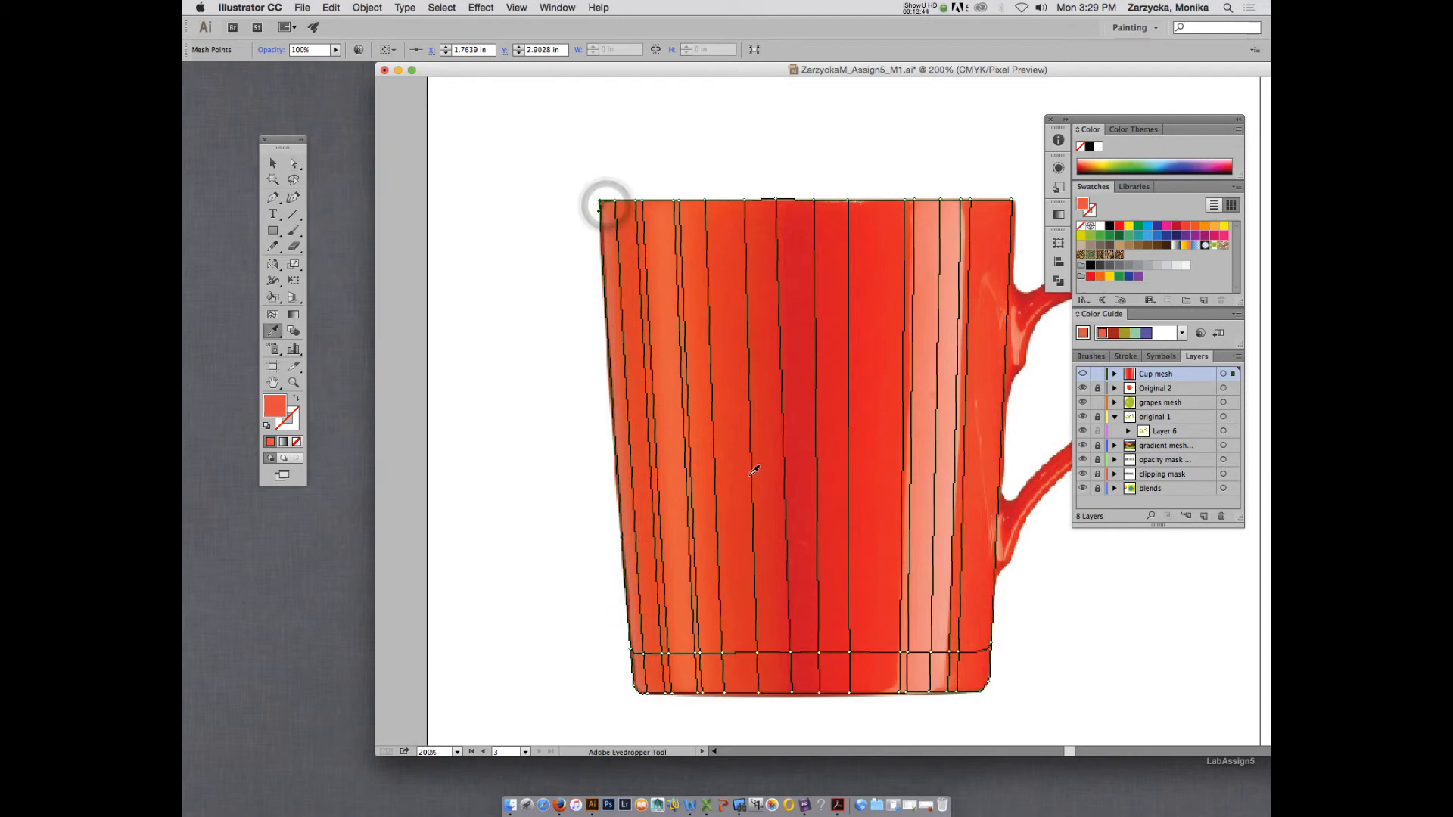
click(802, 483)
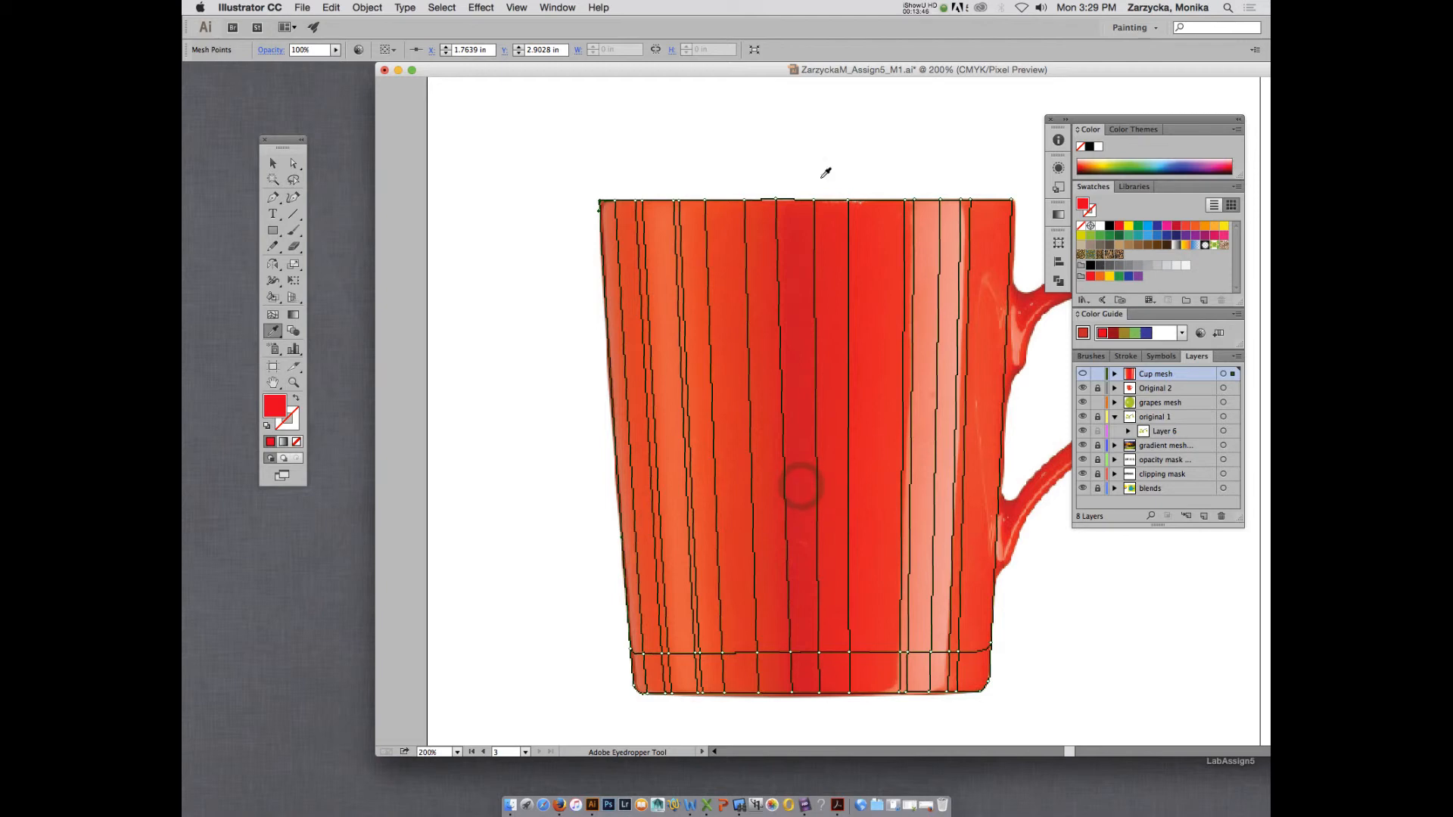
click(1082, 374)
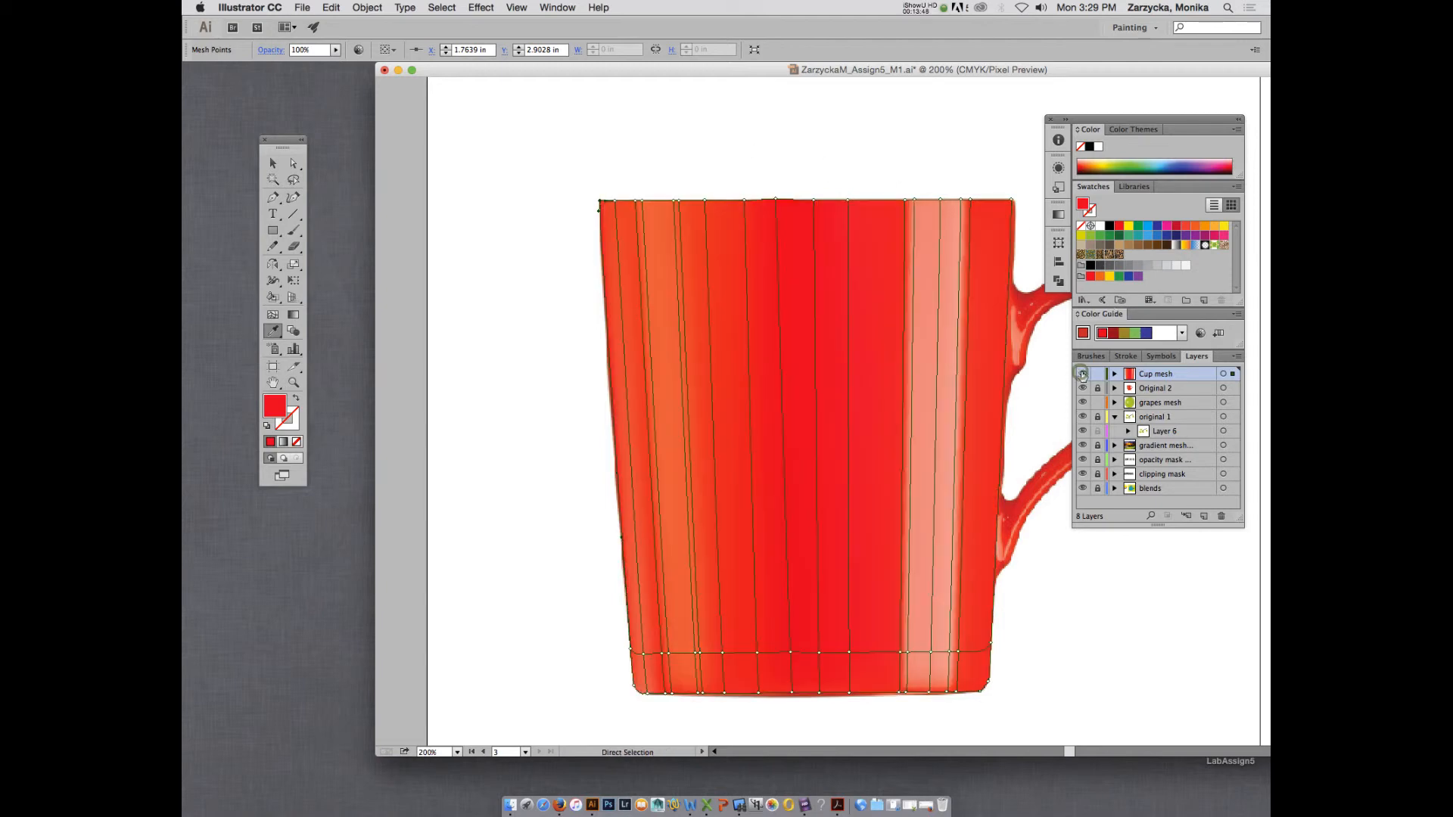
click(1083, 373)
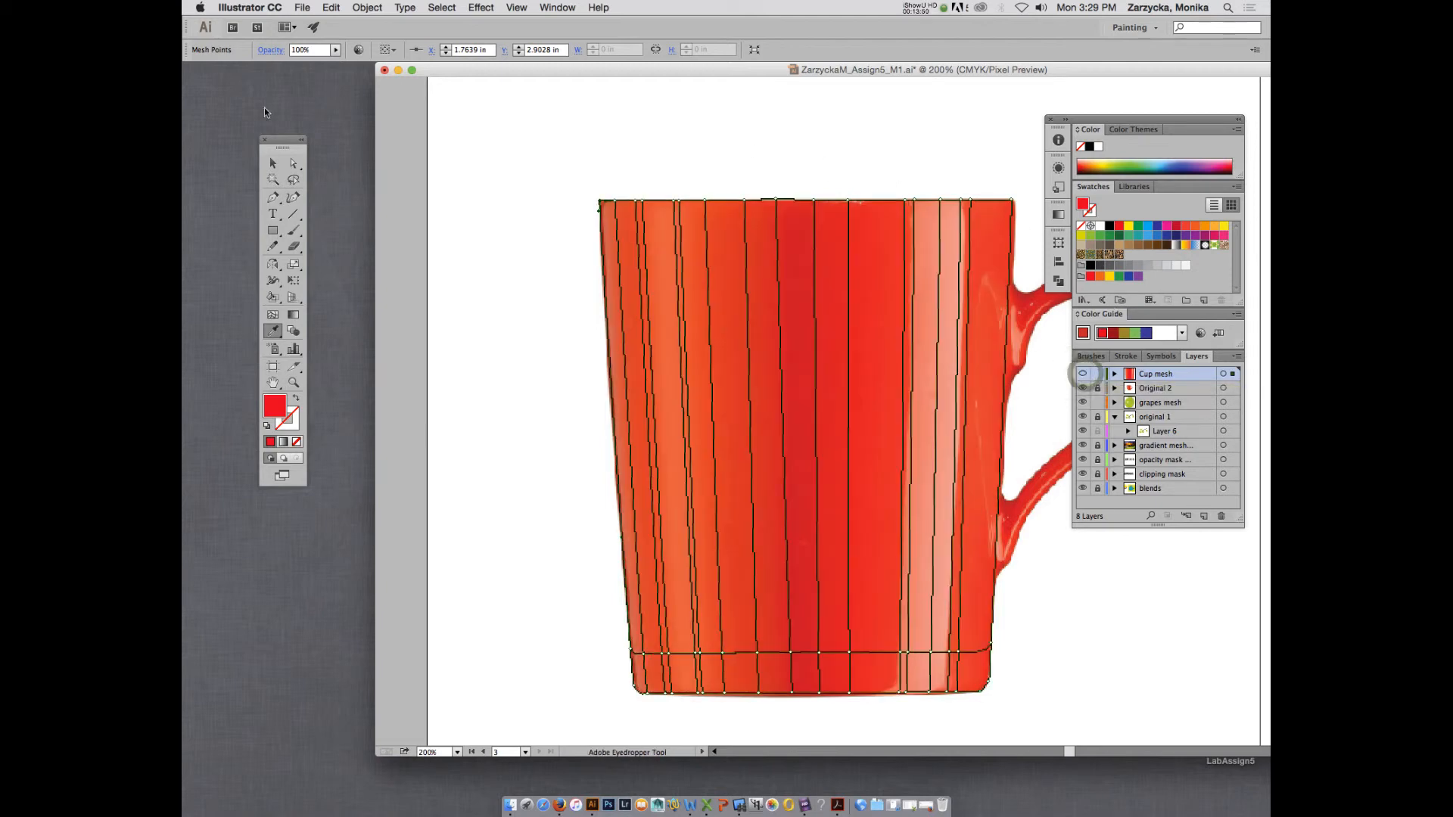
Give the rim point at the dark band's edge farther from the handle a deeper red in the Color Picker and preview Cup mesh.
key(a)
click(776, 201)
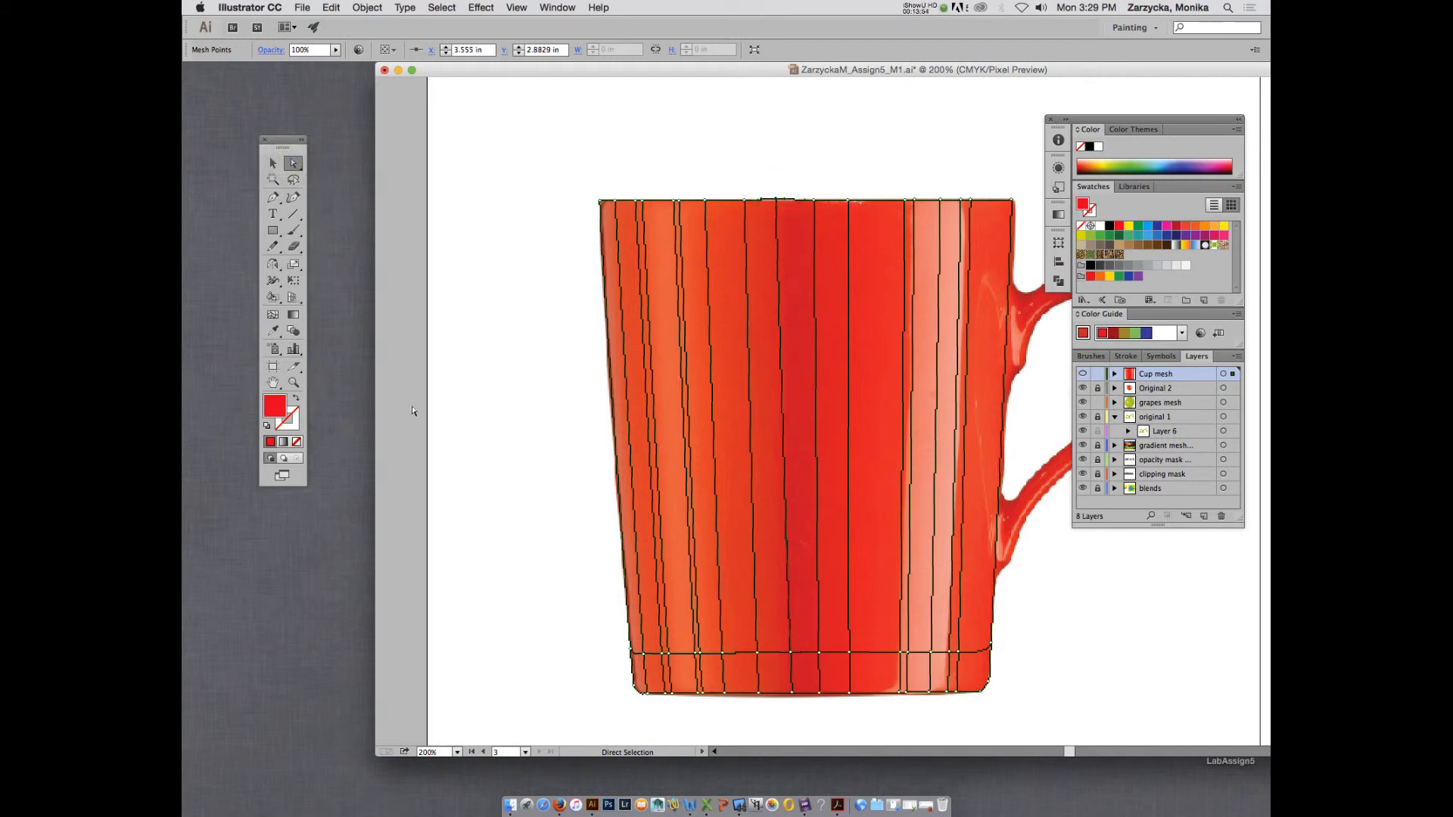
double_click(269, 409)
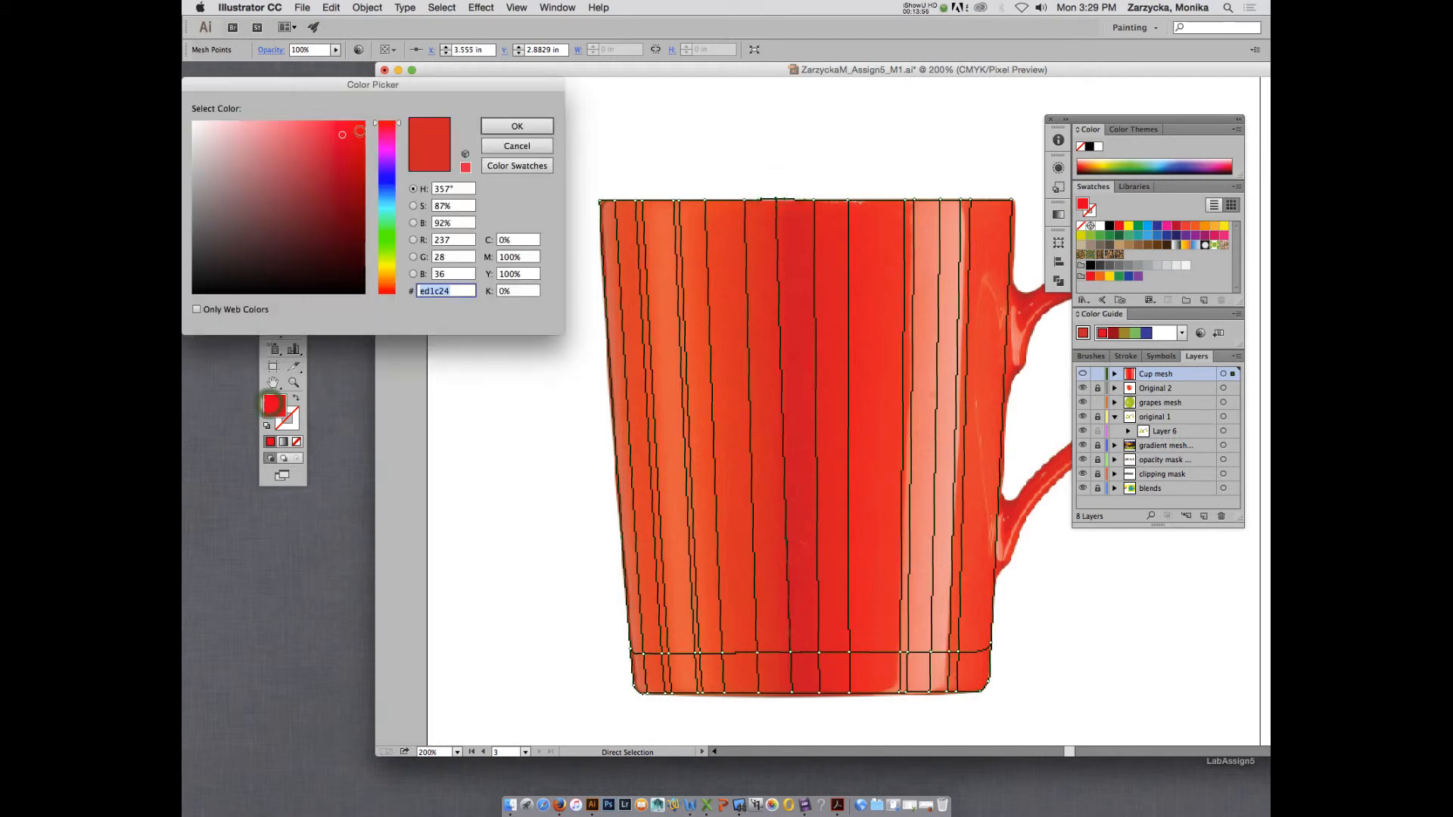
click(522, 125)
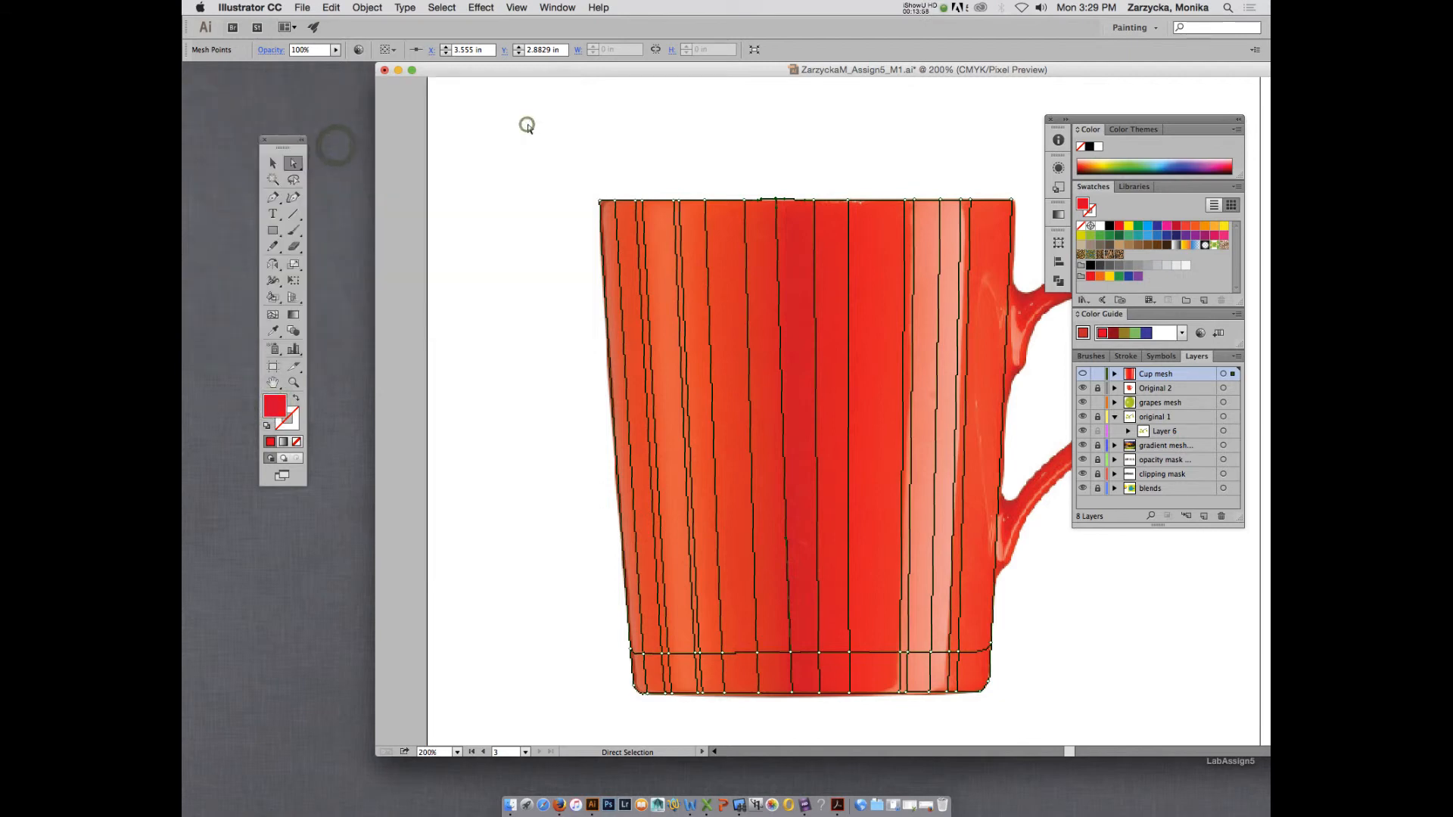
click(1083, 374)
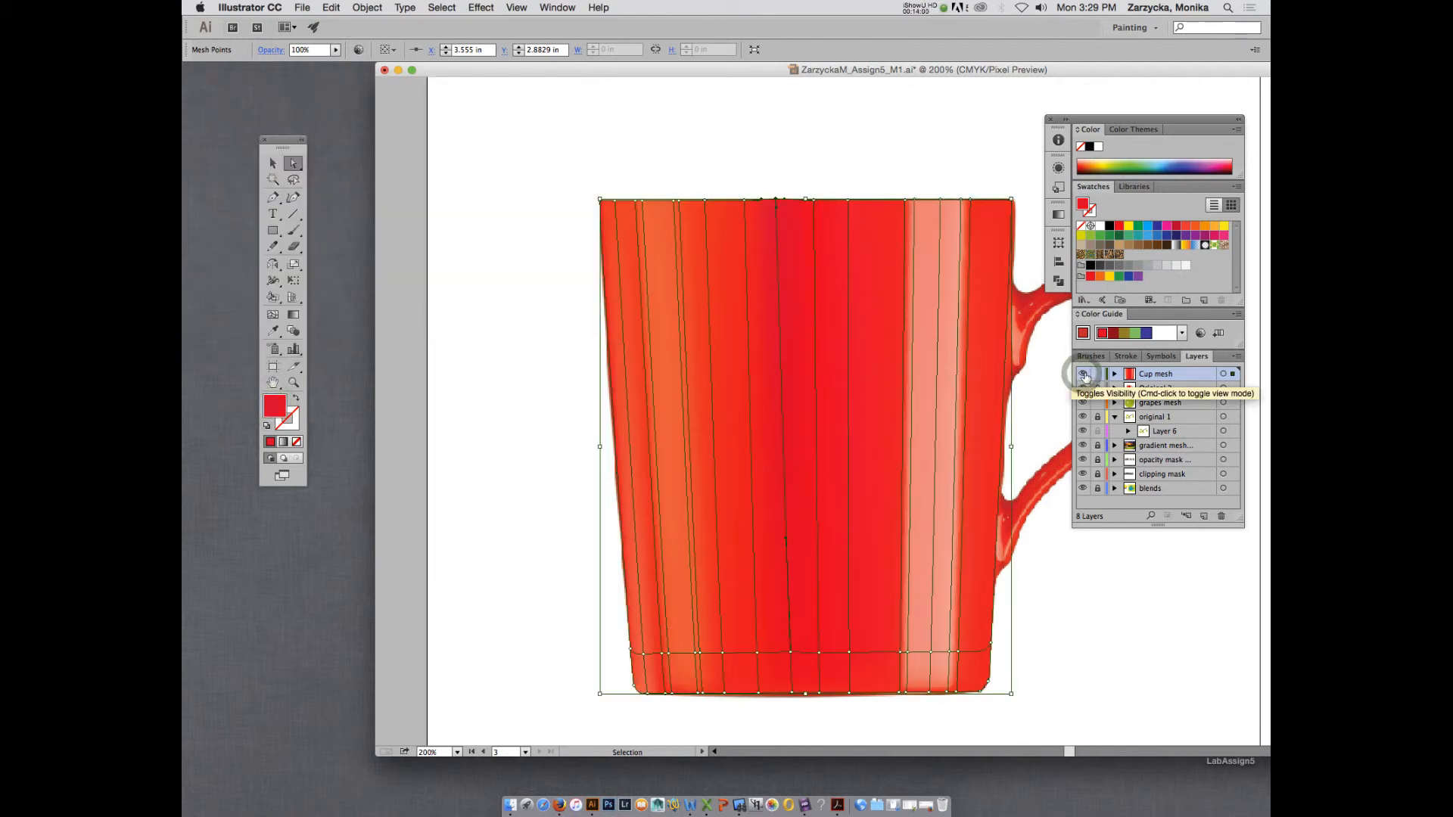
click(809, 225)
click(775, 201)
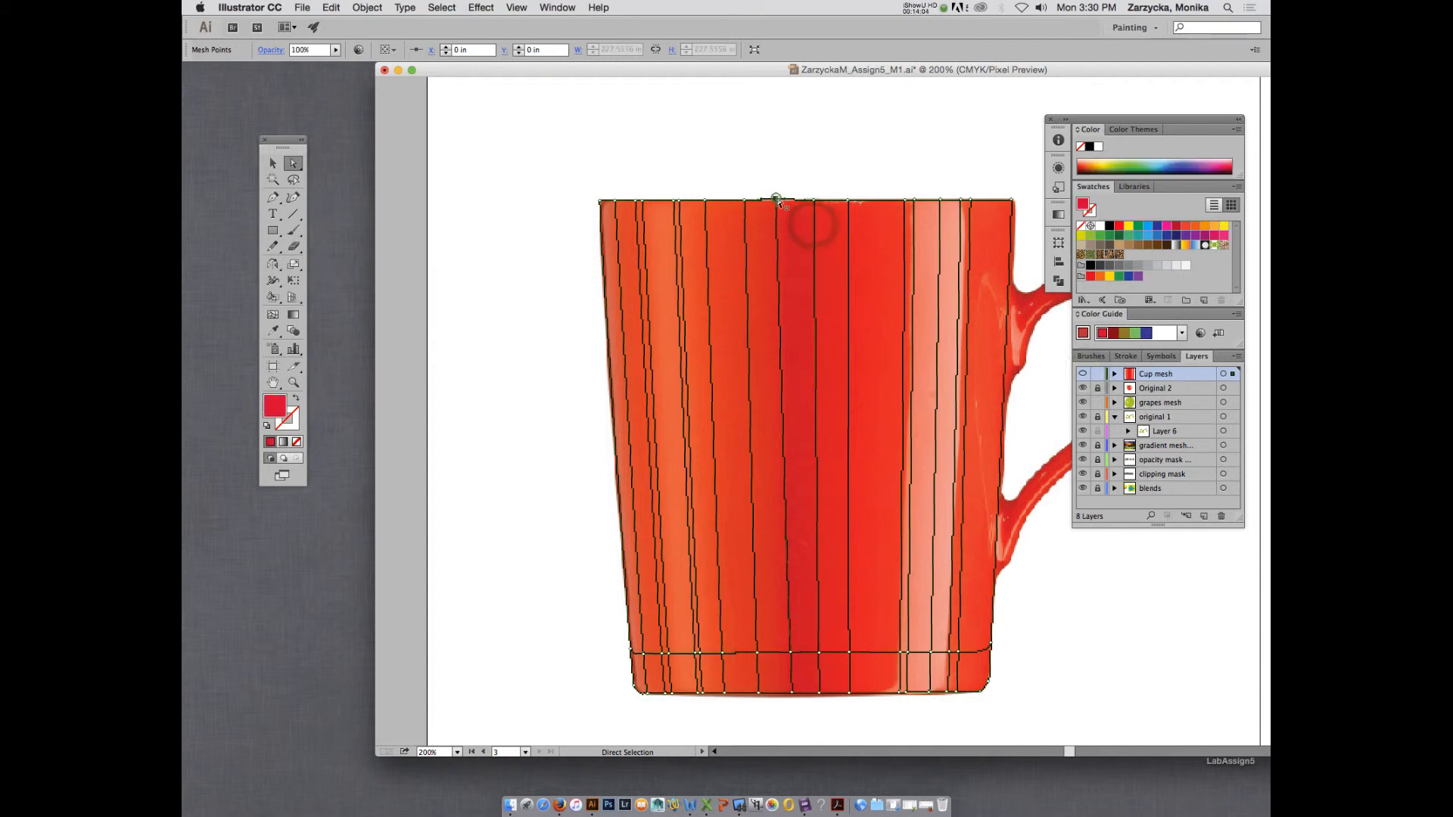
drag(778, 201, 810, 203)
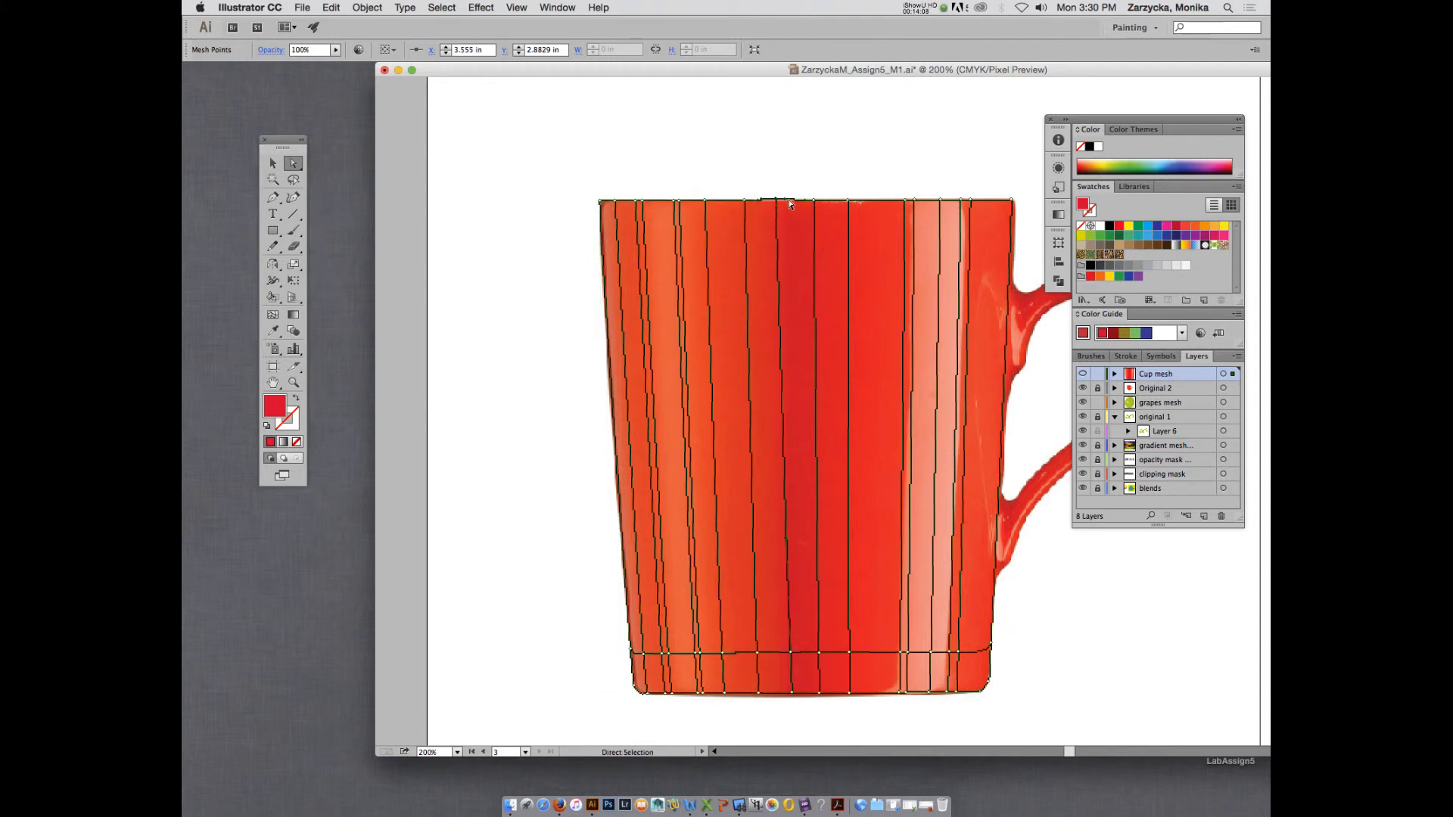
key(i)
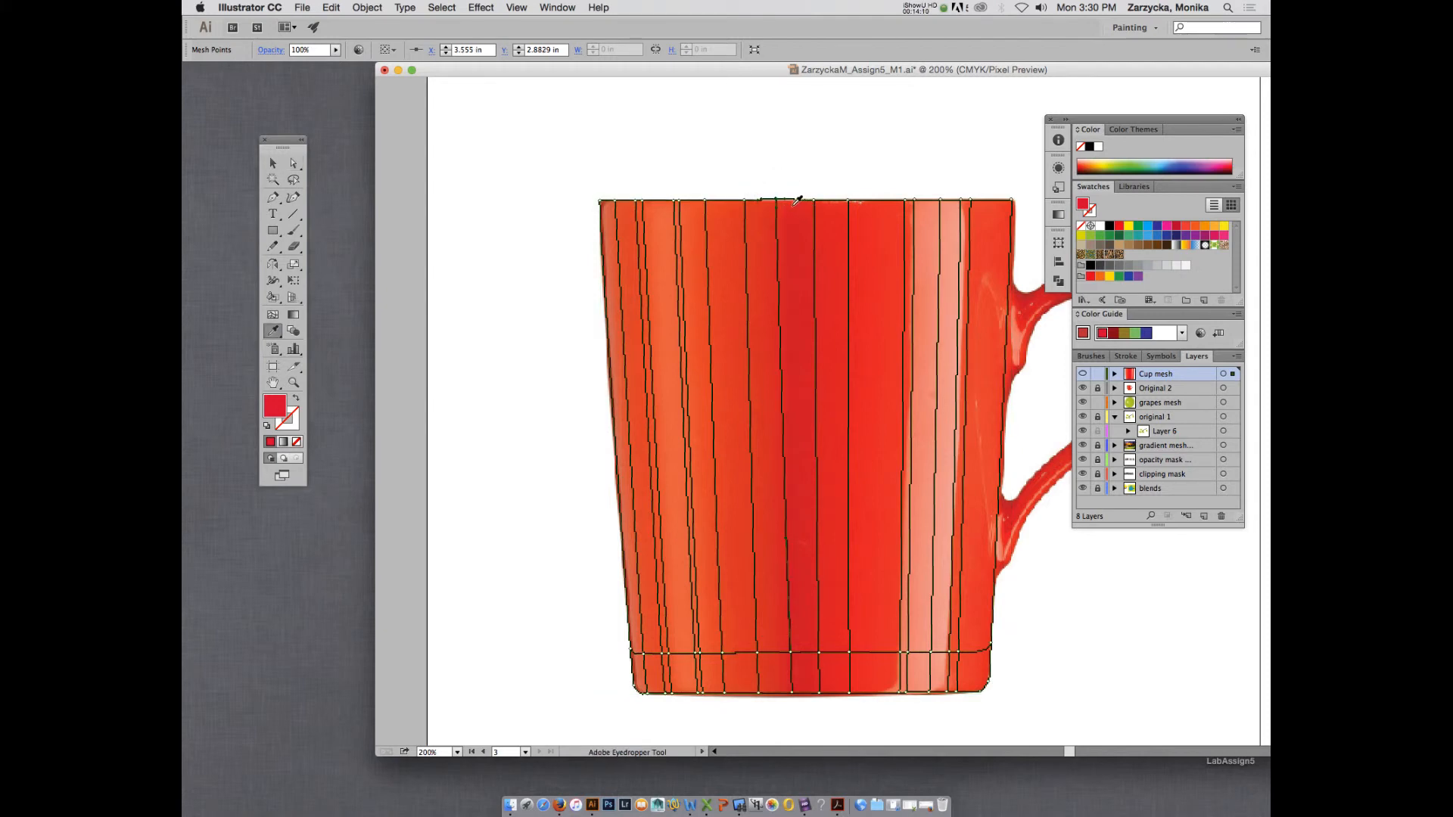
click(281, 315)
click(737, 201)
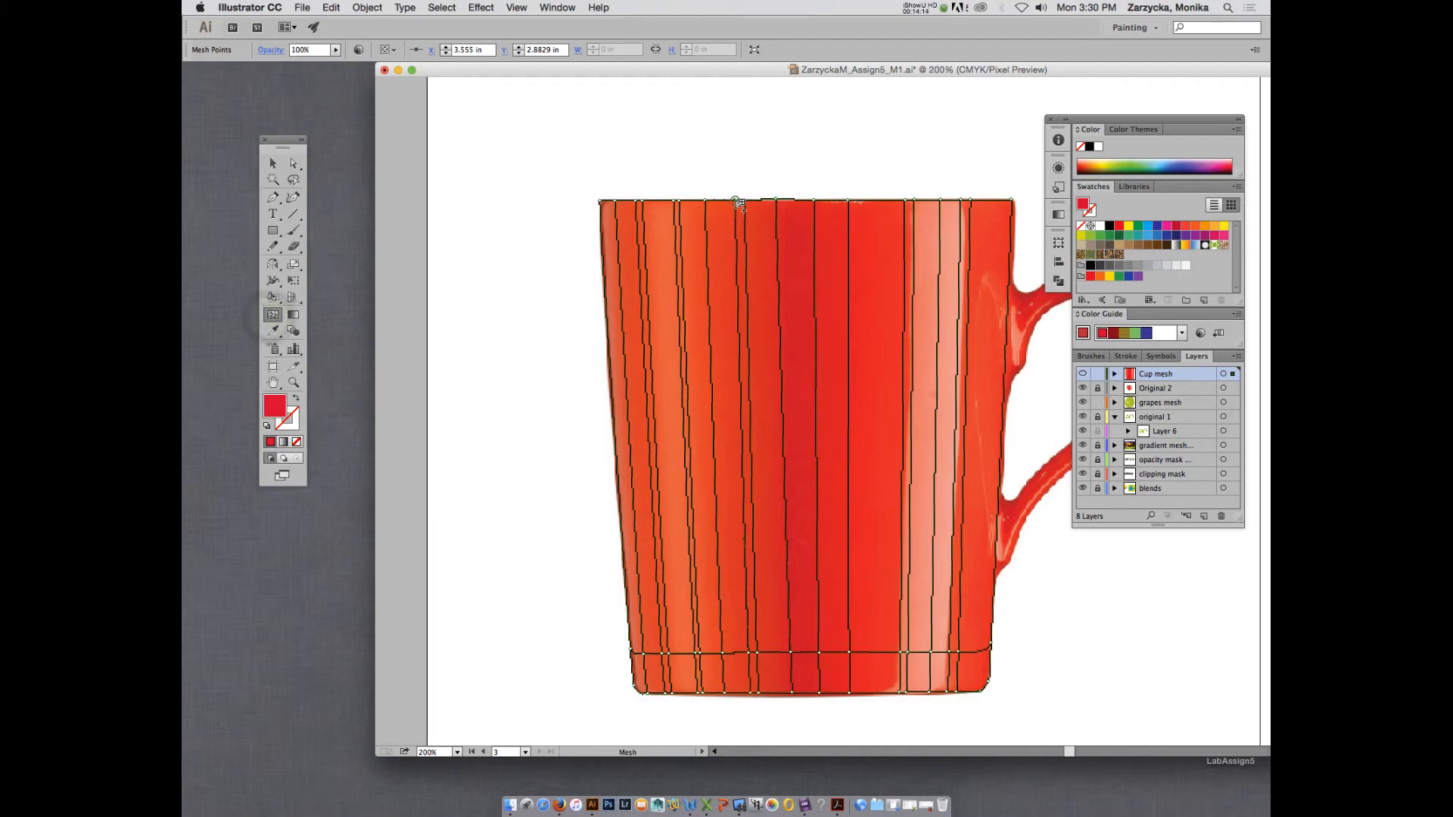
click(782, 201)
key(super+z)
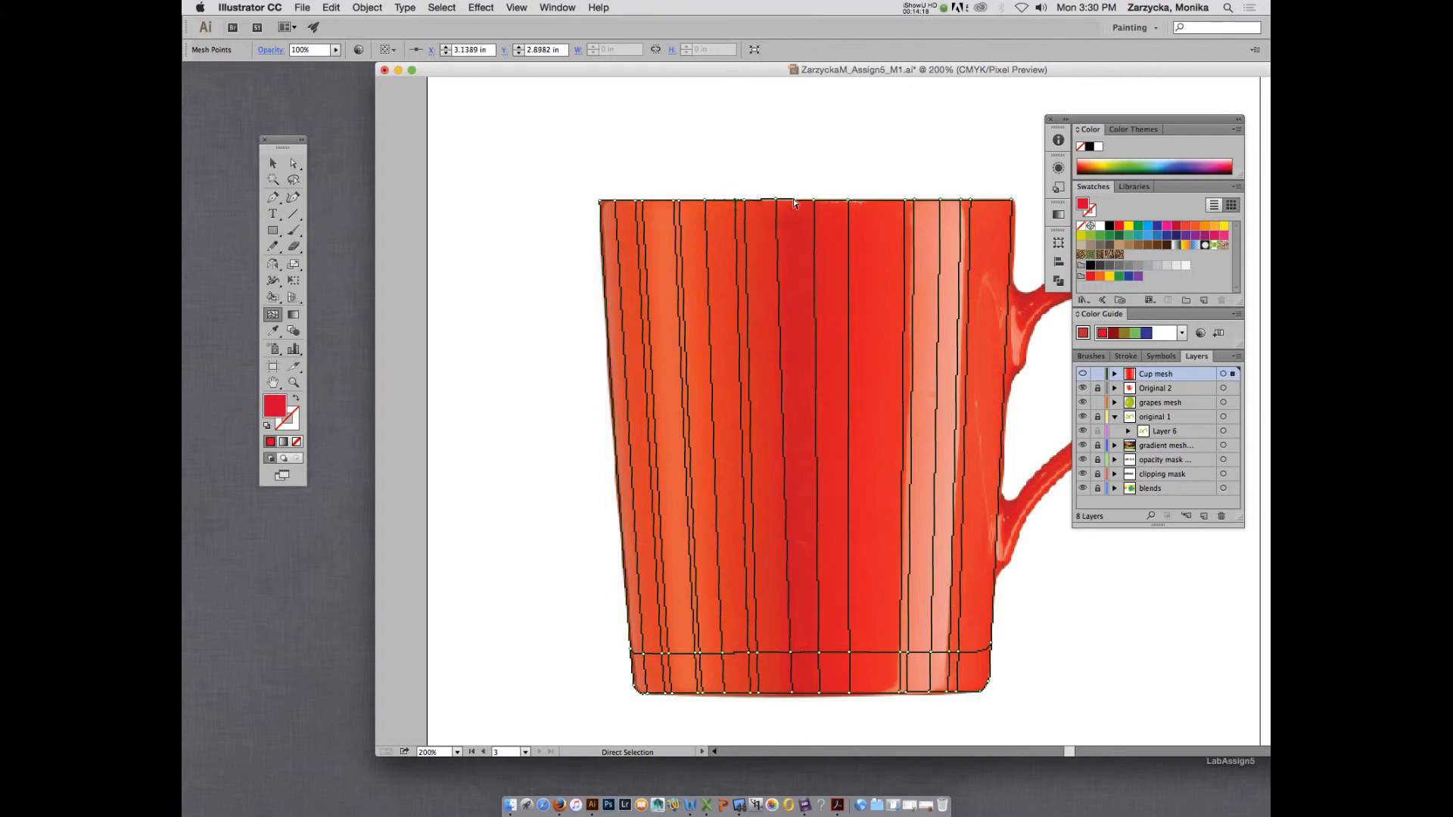
key(super+z)
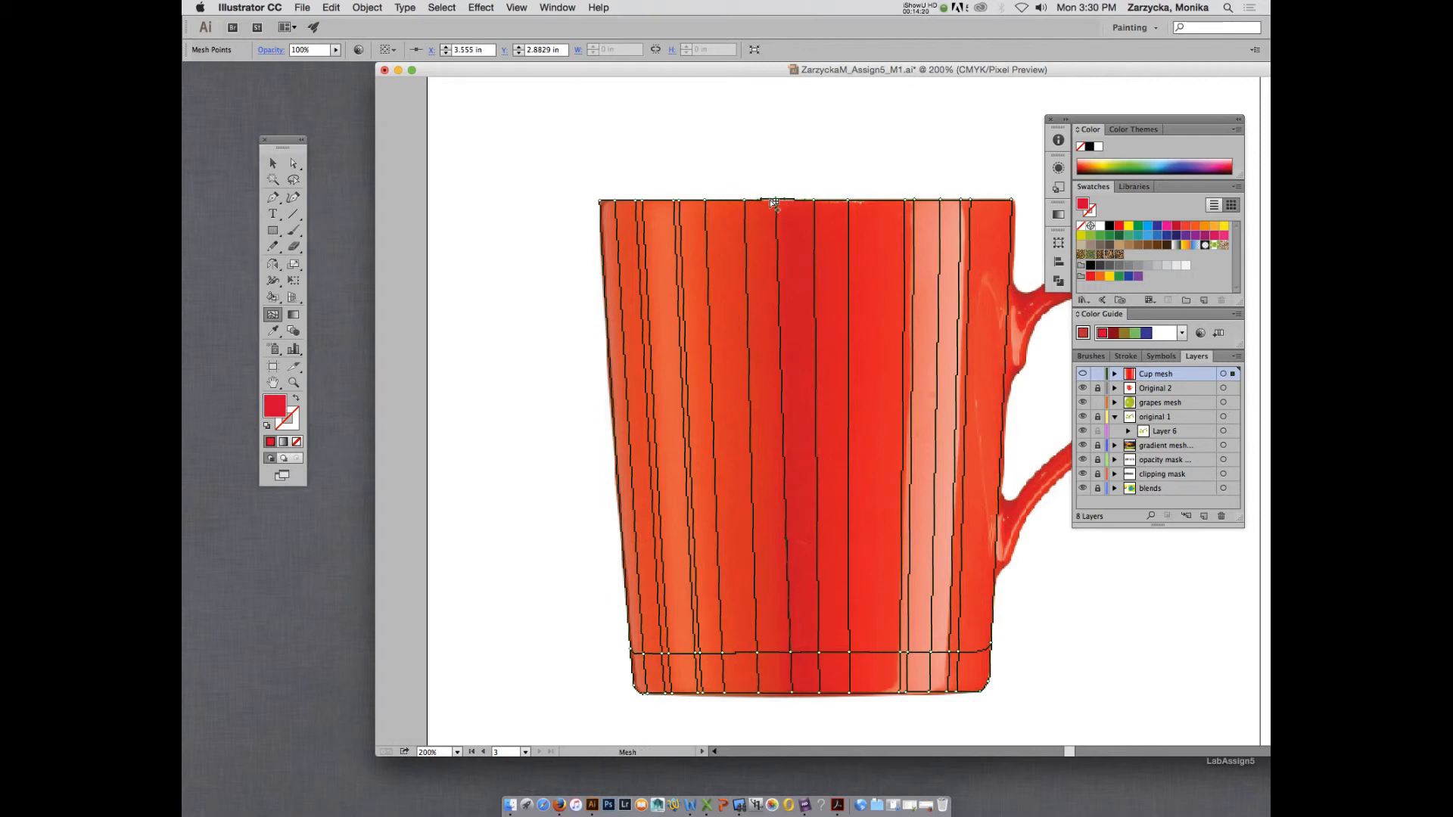
Add mesh lines just outside both edges of the dark central band and colour the handle-side line's rim point with brighter sampled red.
click(771, 200)
click(824, 200)
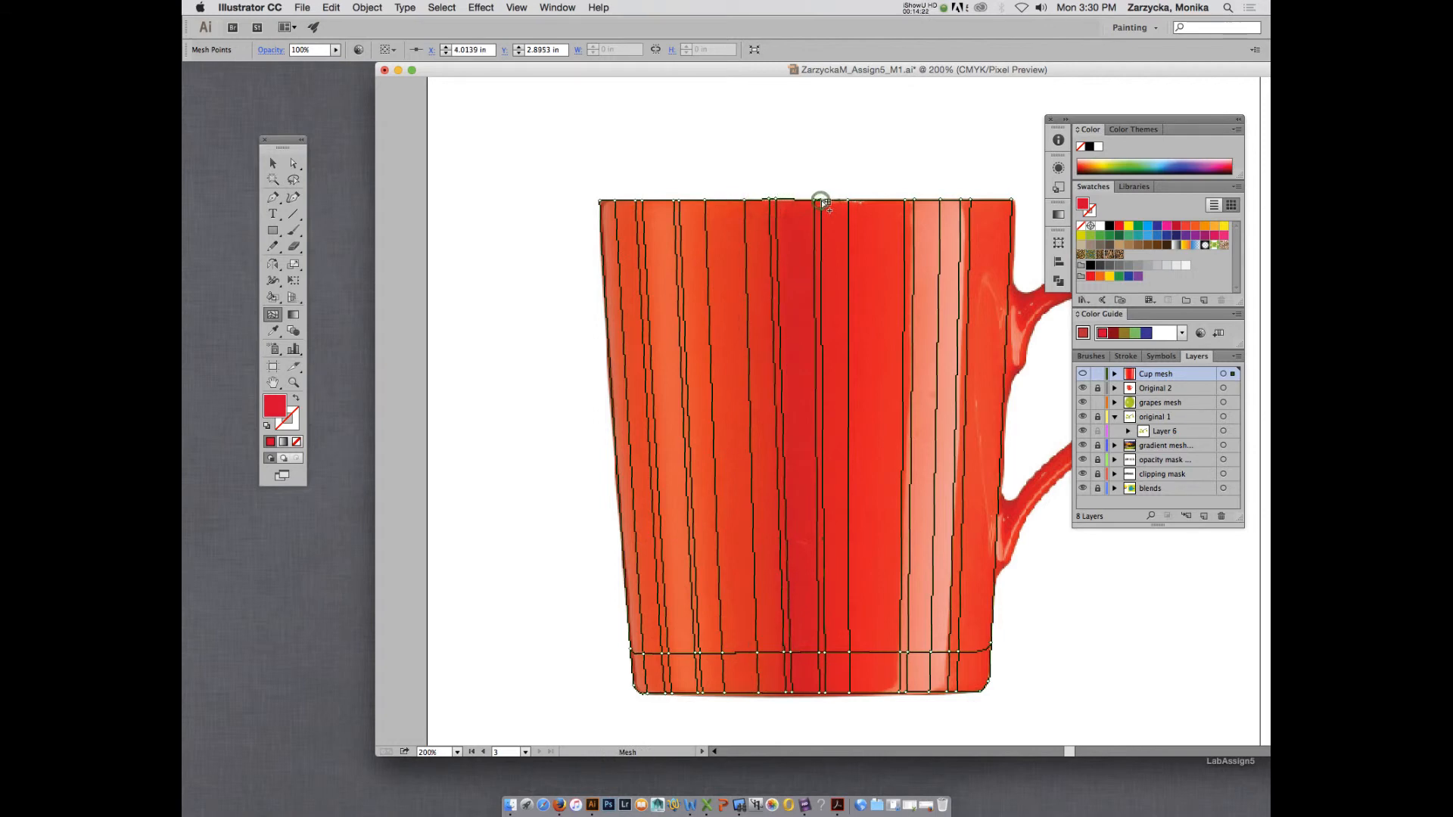
key(i)
key(a)
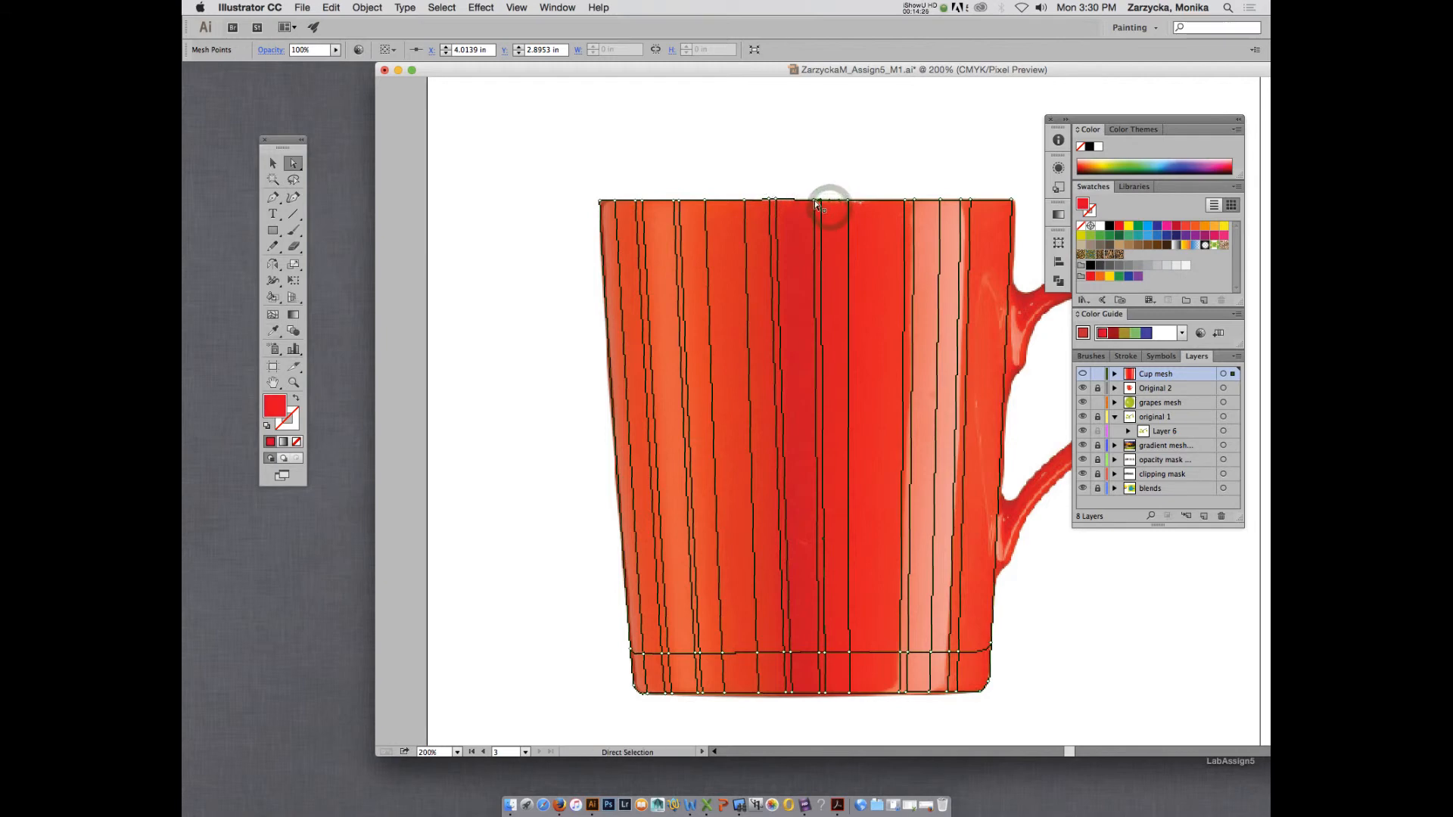
Give the rim point at the dark band's handle-side edge a deeper red in the Color Picker and preview Cup mesh.
click(815, 199)
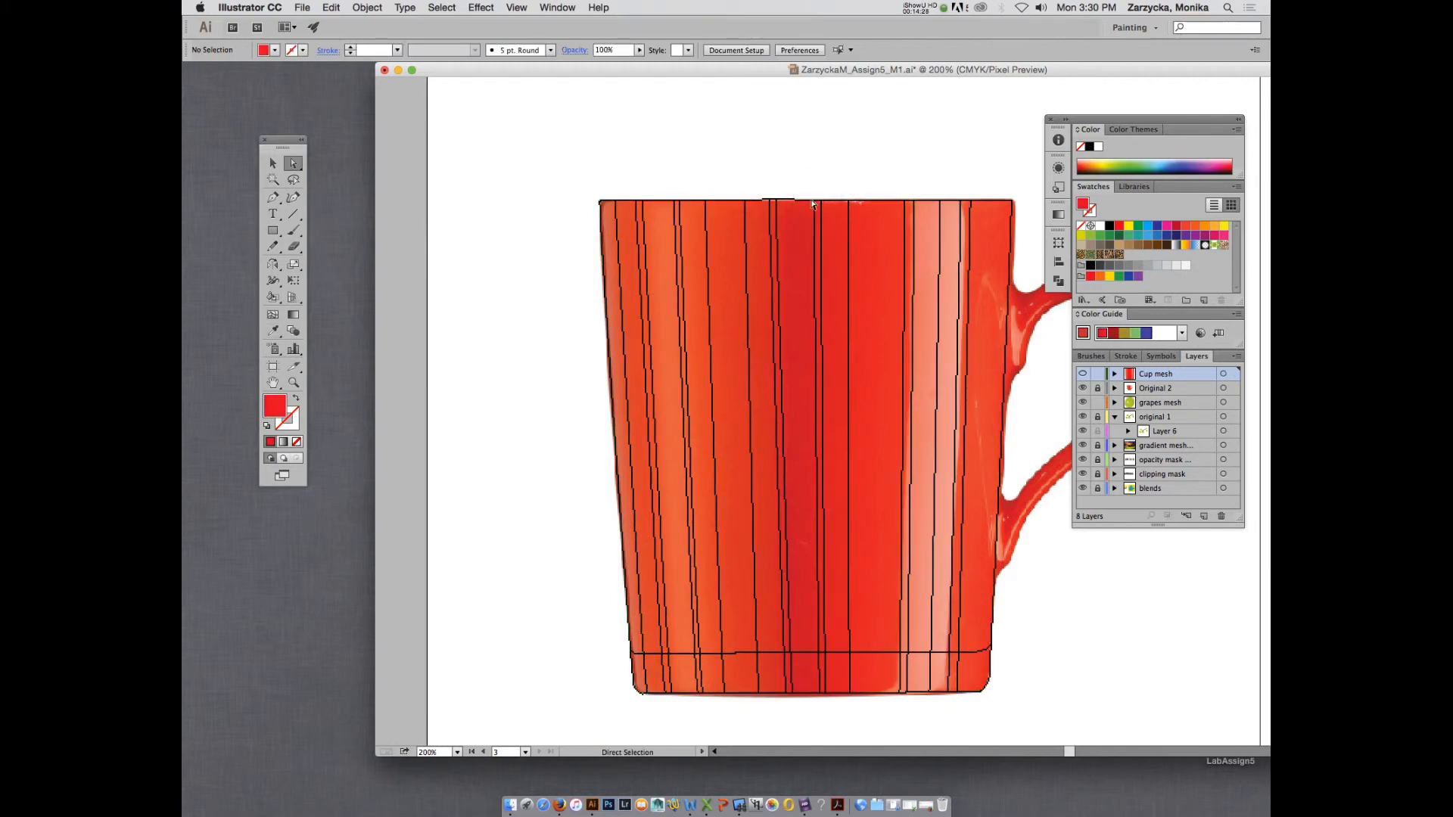
click(814, 200)
key(i)
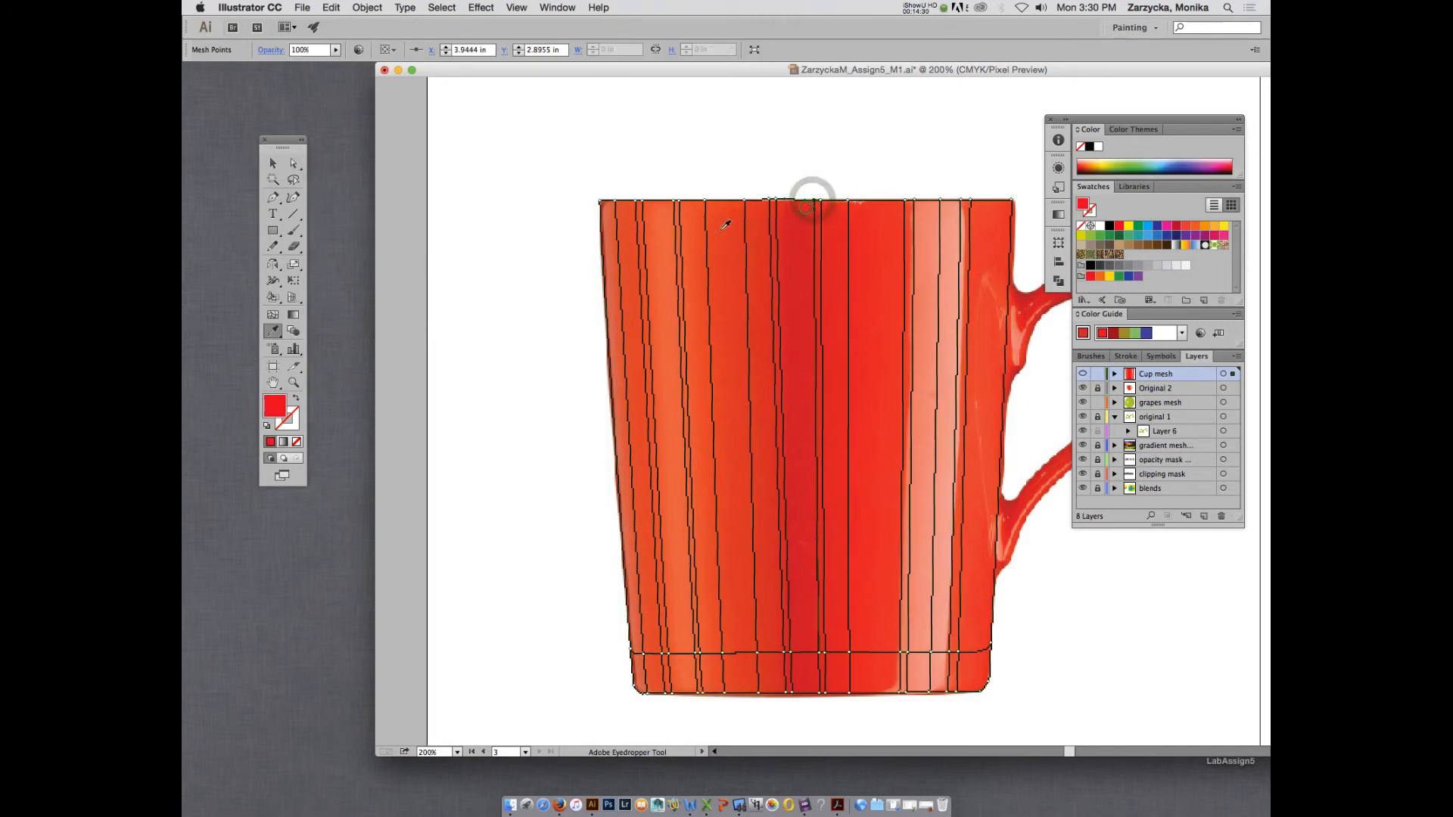
double_click(275, 409)
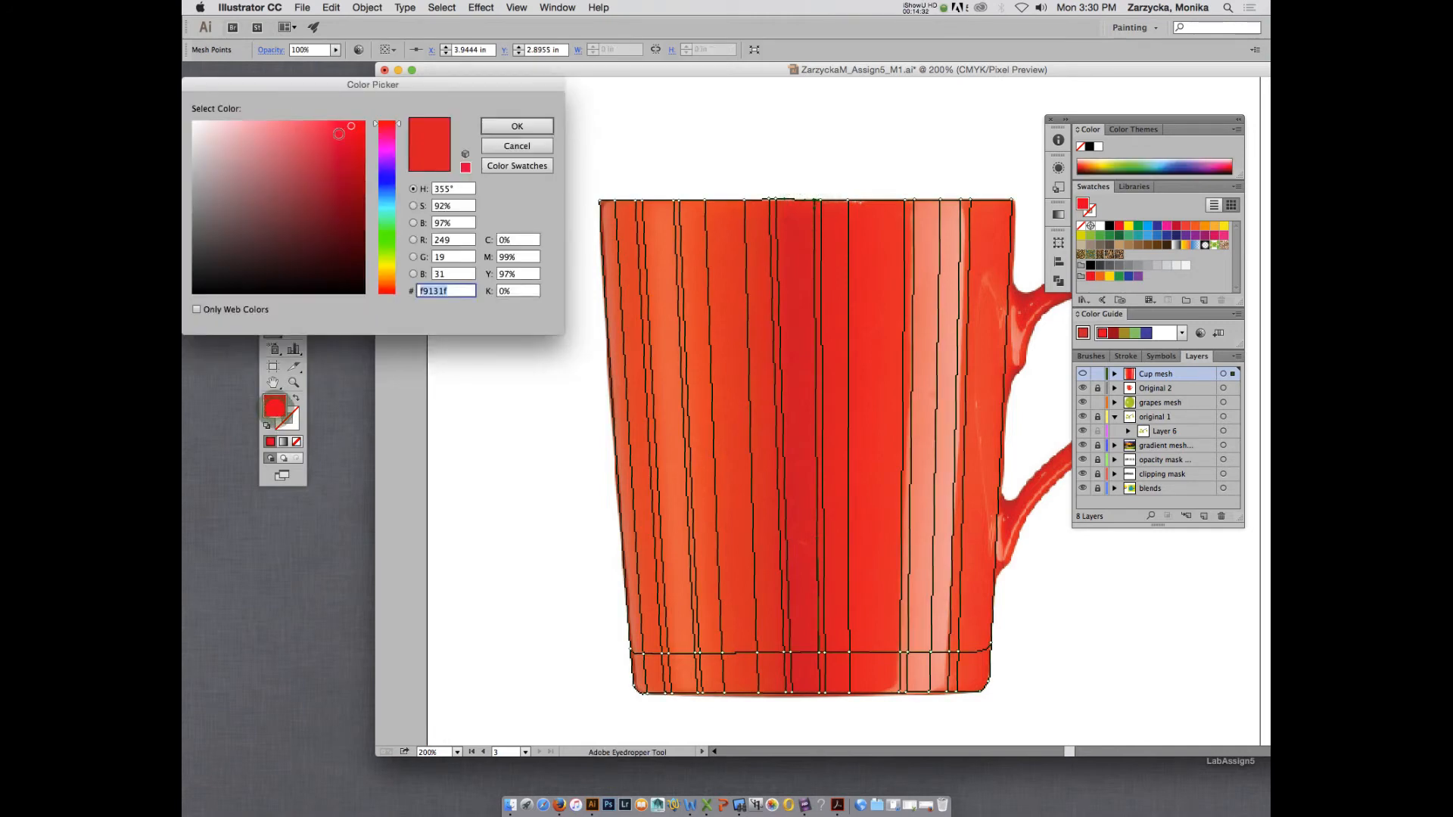
click(504, 125)
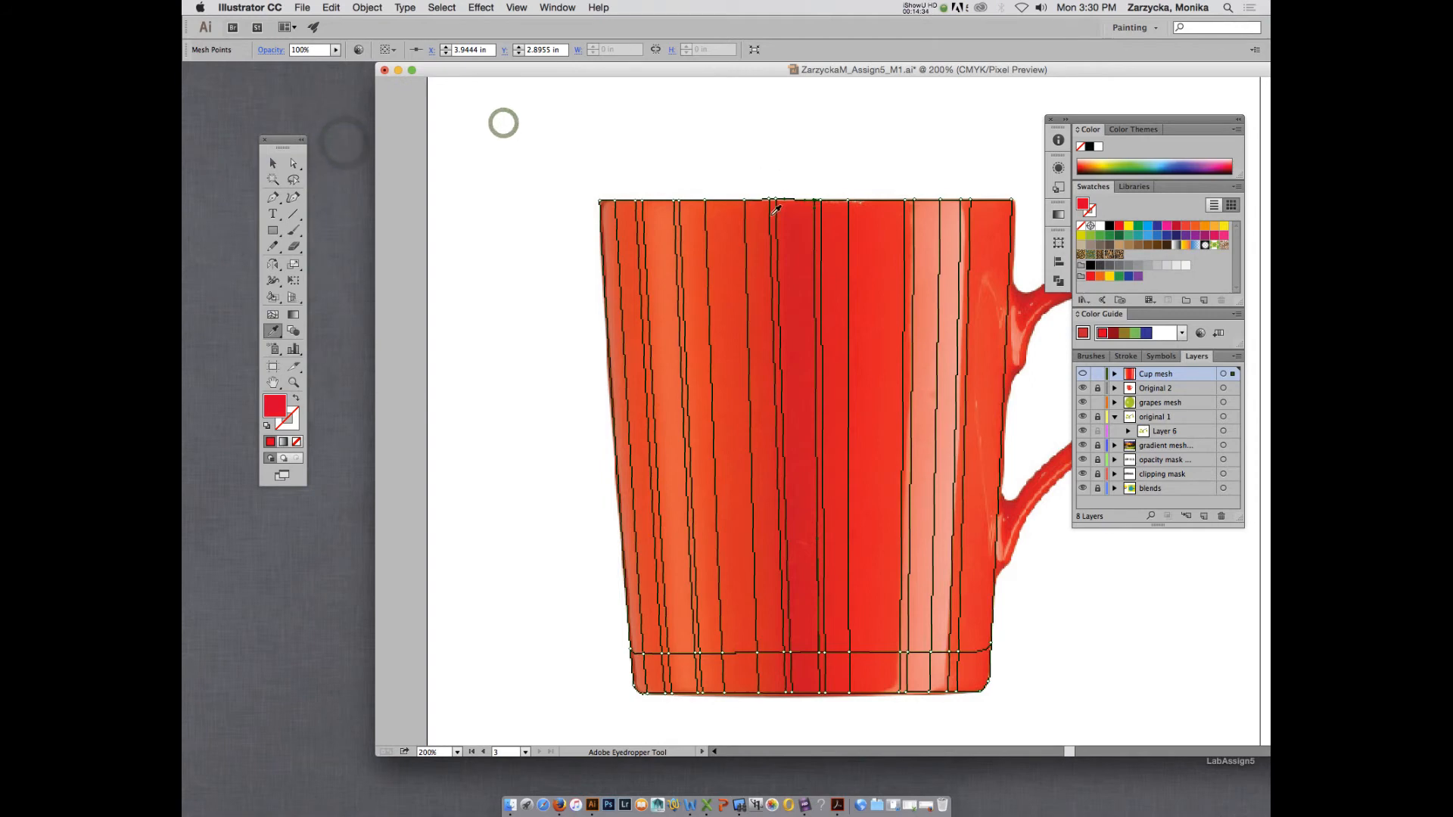
key(a)
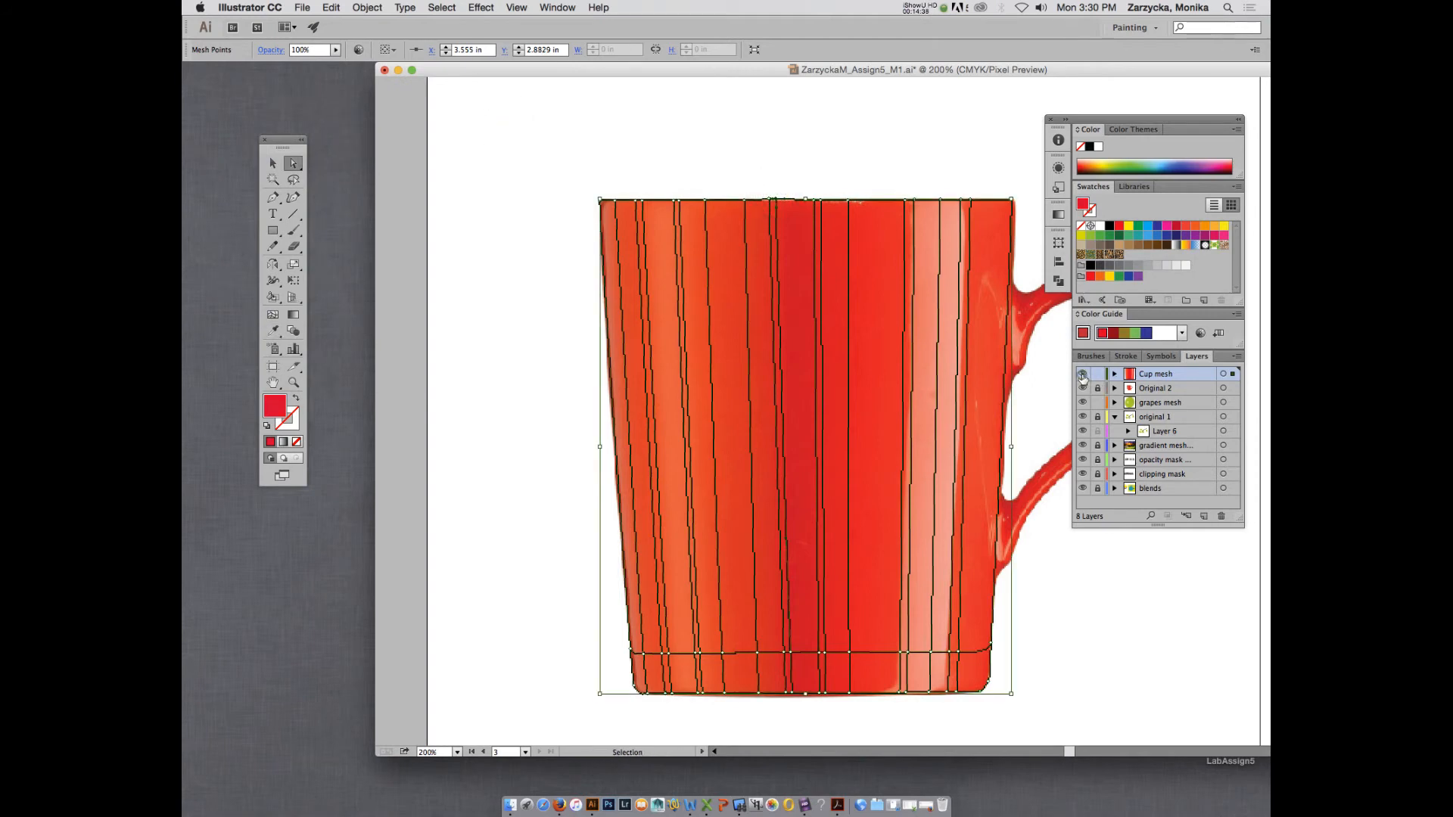
super+click(1083, 375)
super+click(1083, 374)
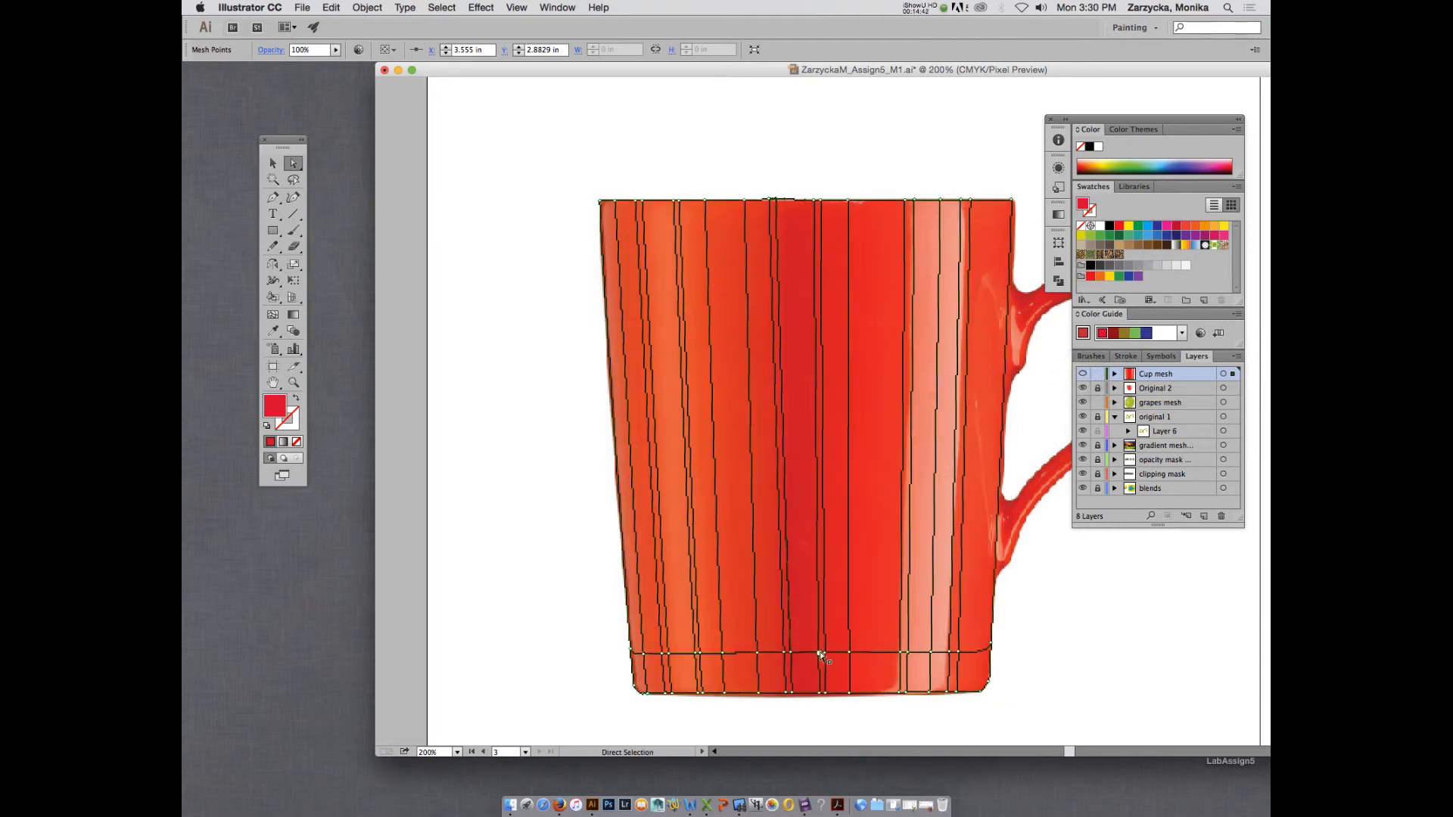
Colour the lower-row mesh points at both edges of the dark band with crimson sampled from the mesh's central band.
key(i)
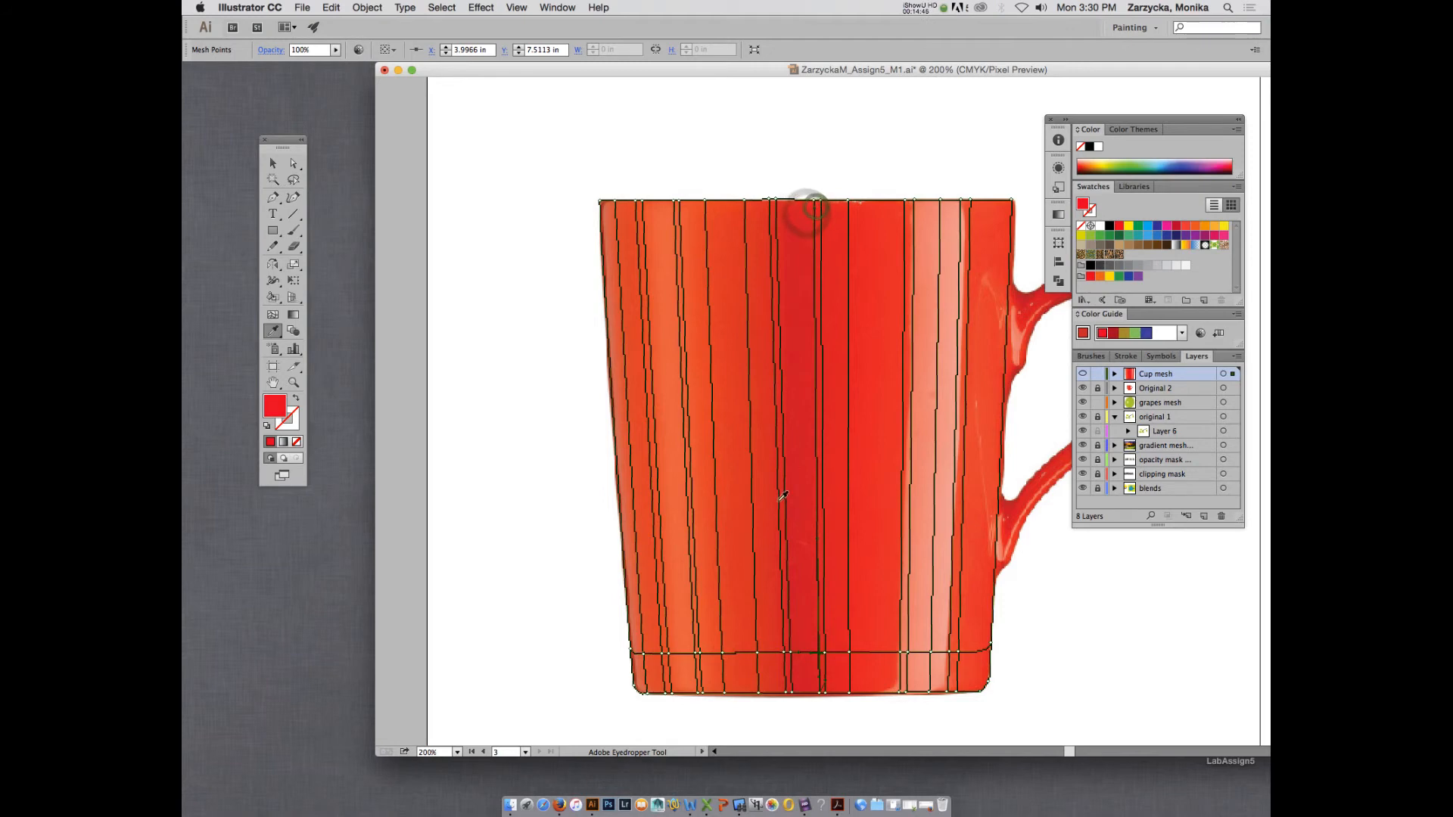
key(a)
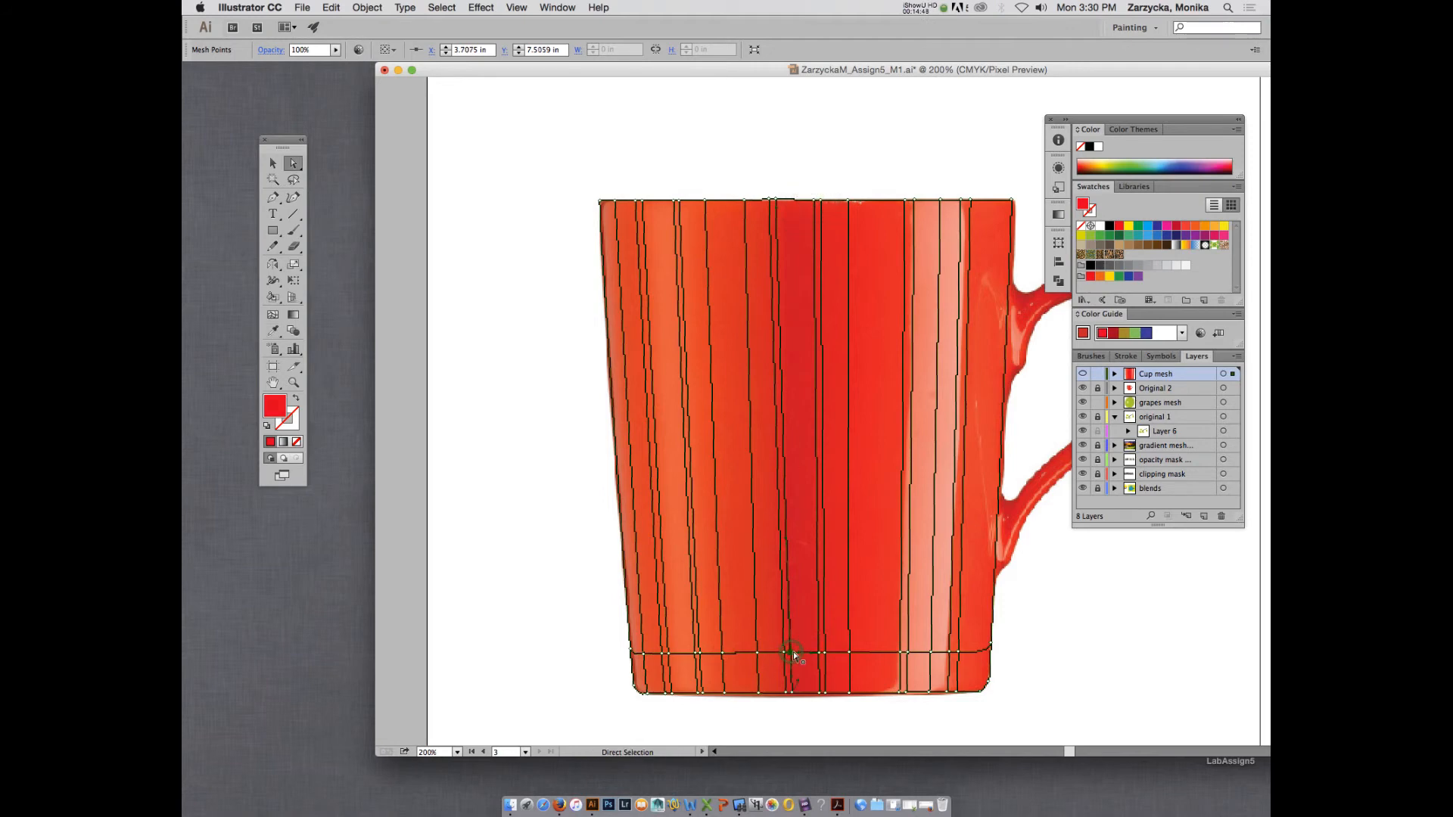
key(i)
click(1082, 373)
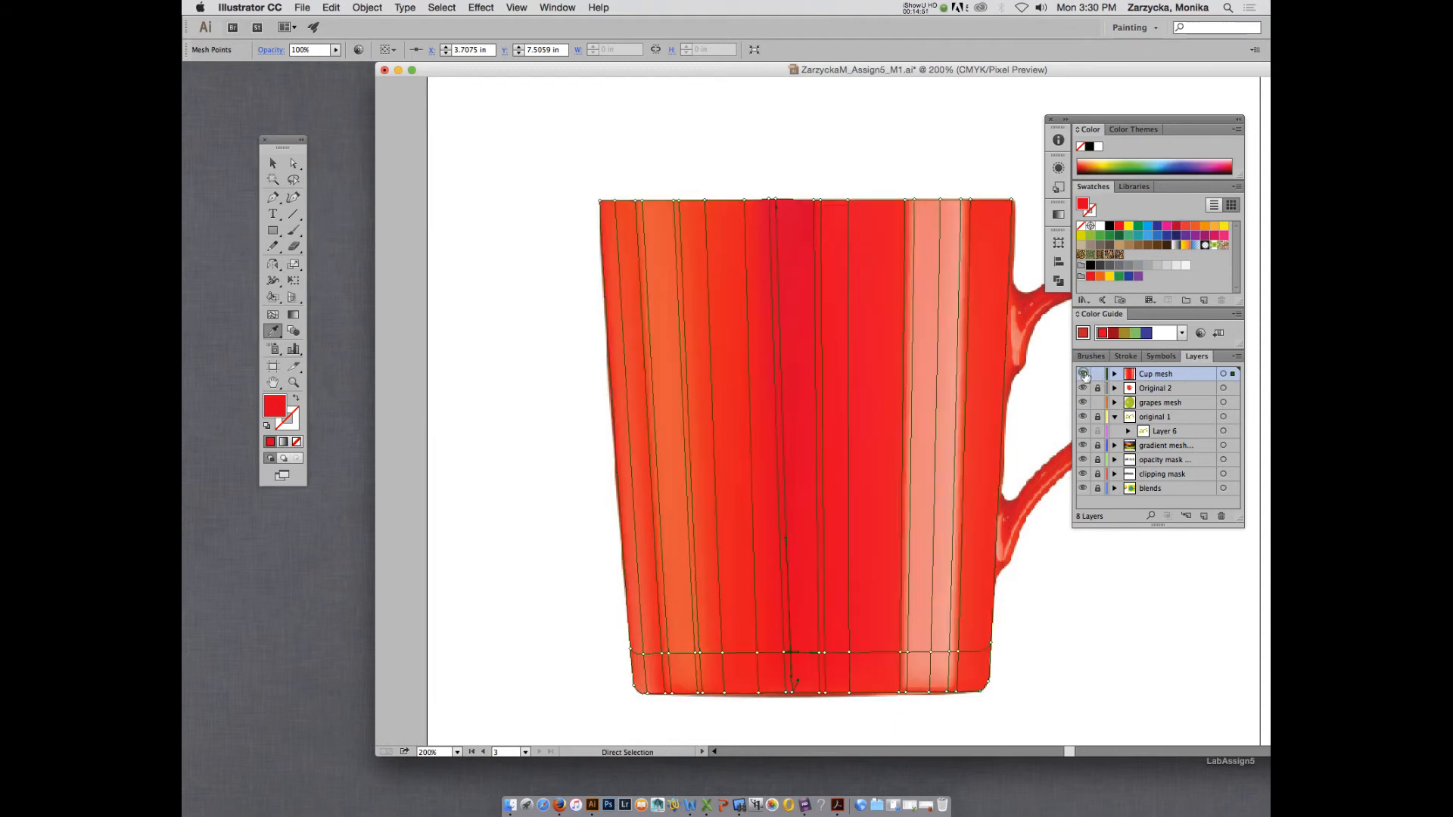
click(788, 206)
key(a)
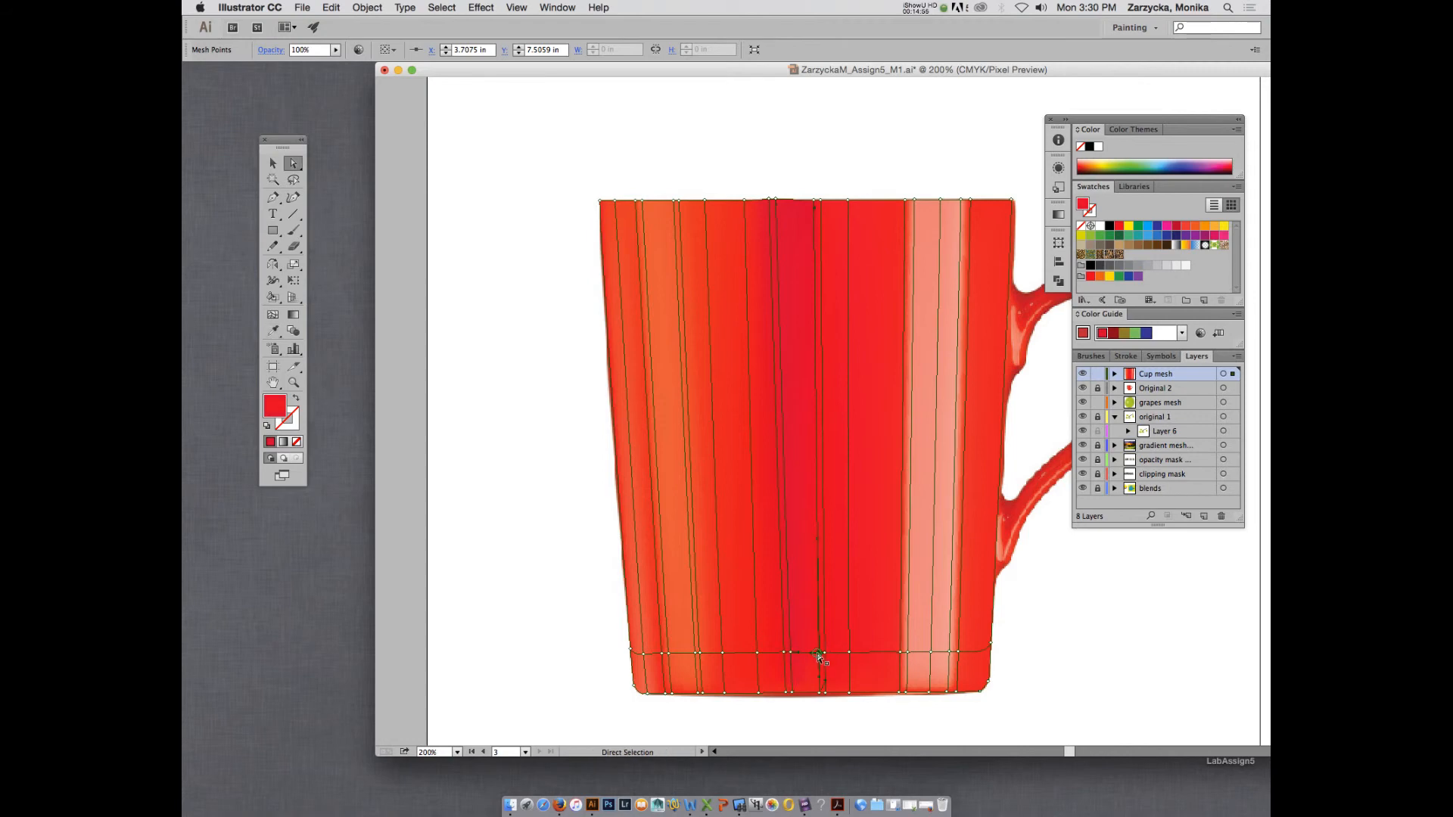
key(i)
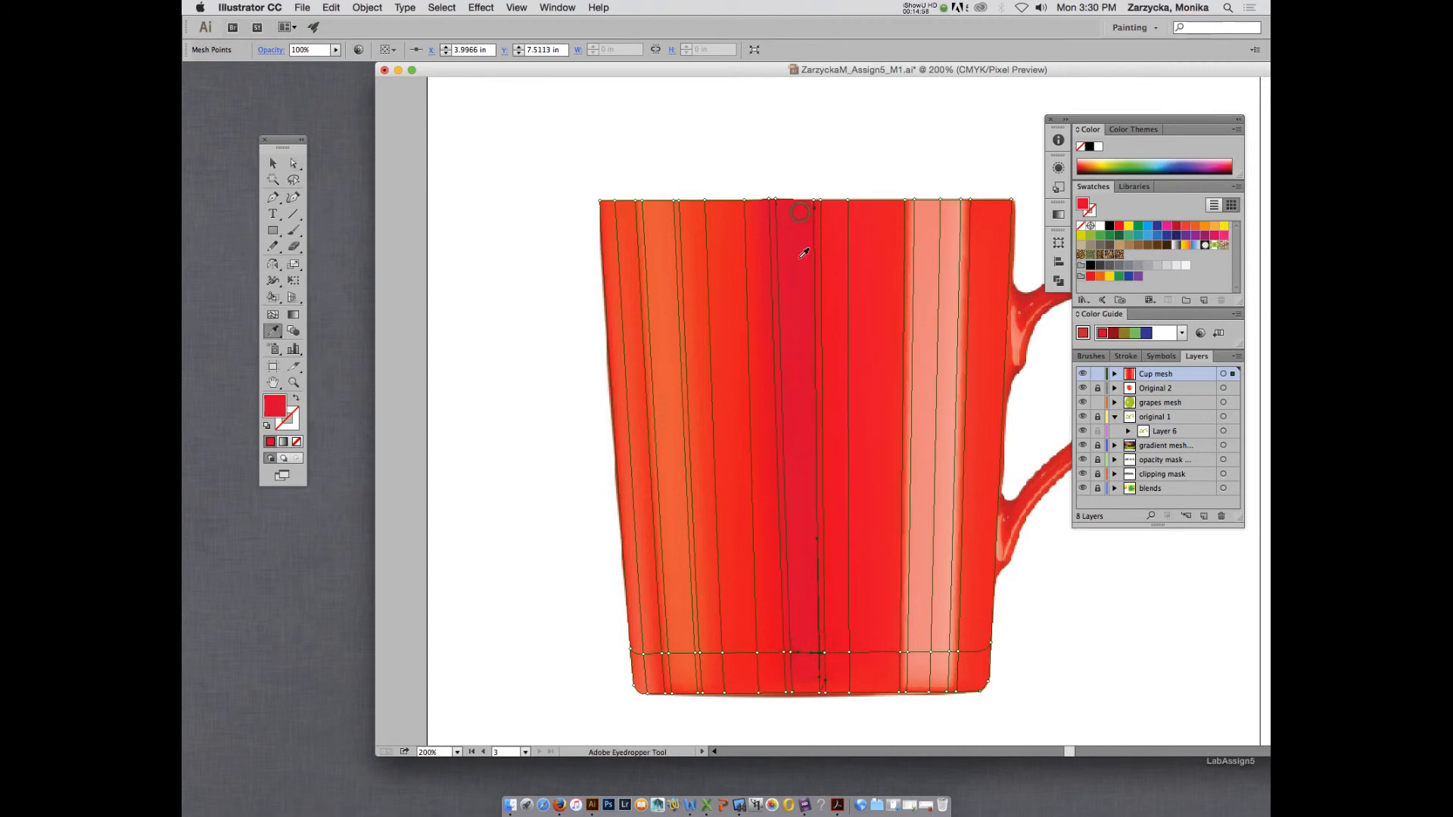
key(Tab)
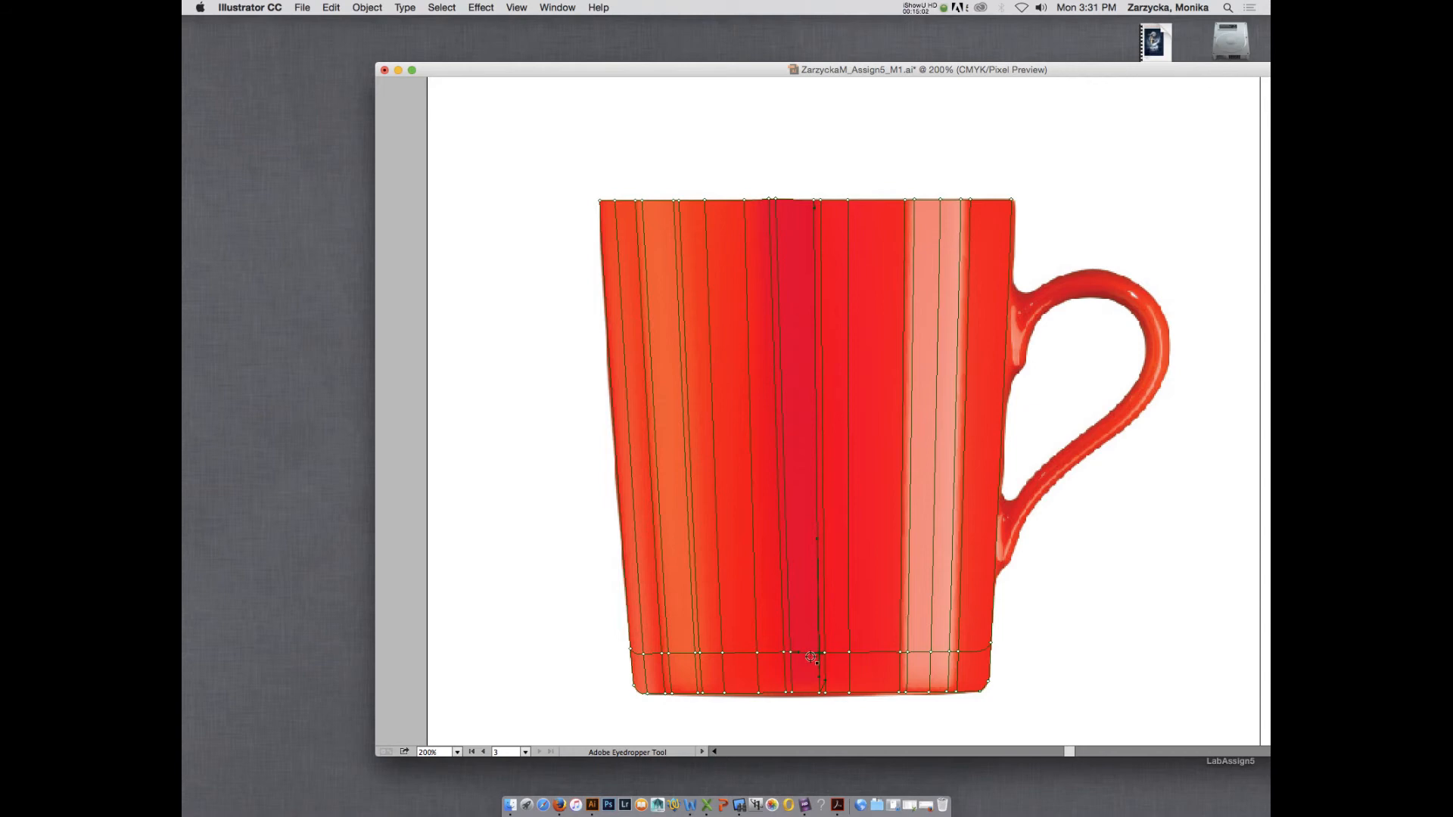
key(Tab)
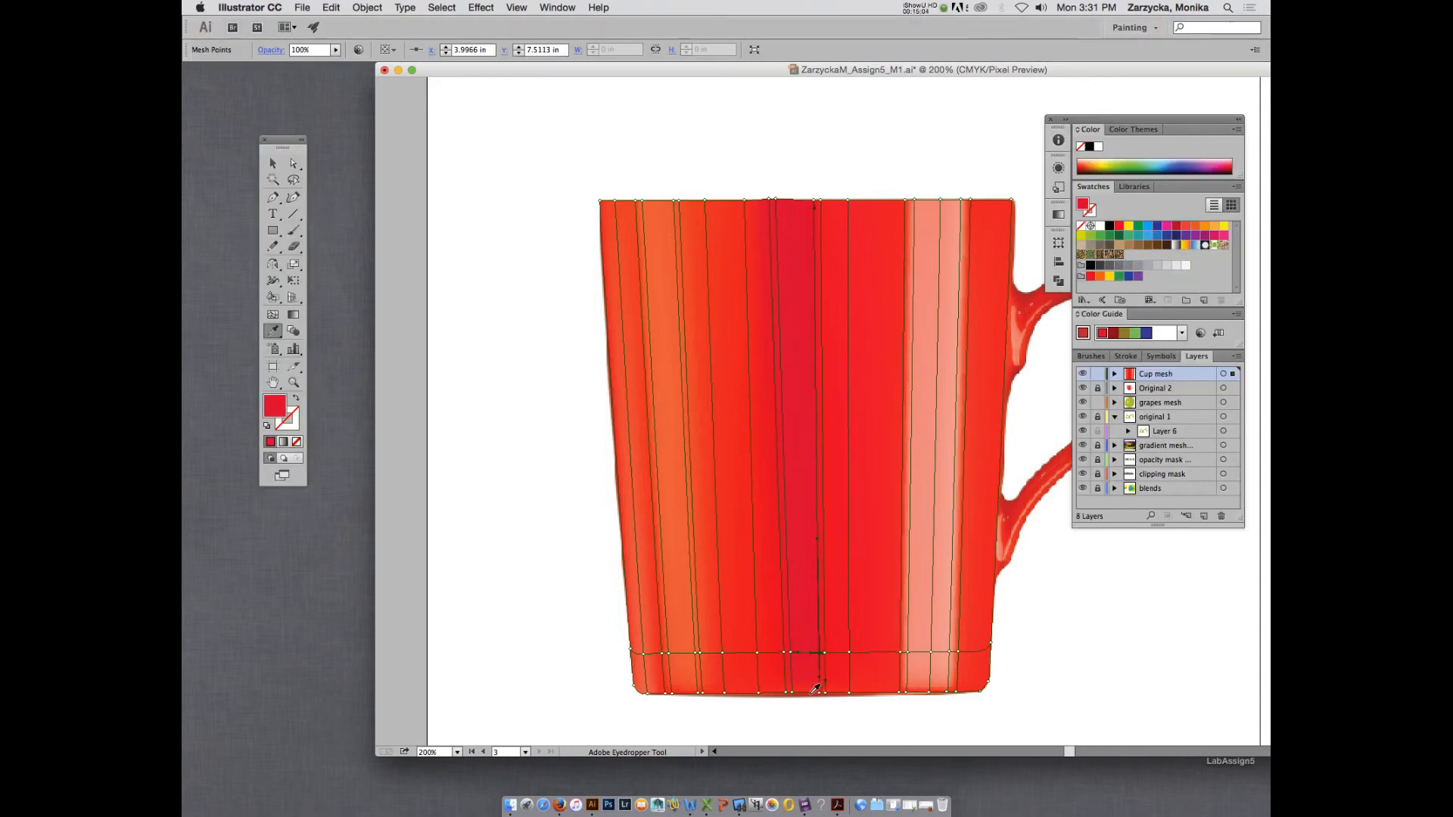
Colour the base mesh points at both edges of the dark band with crimson sampled from the middle of the band.
key(a)
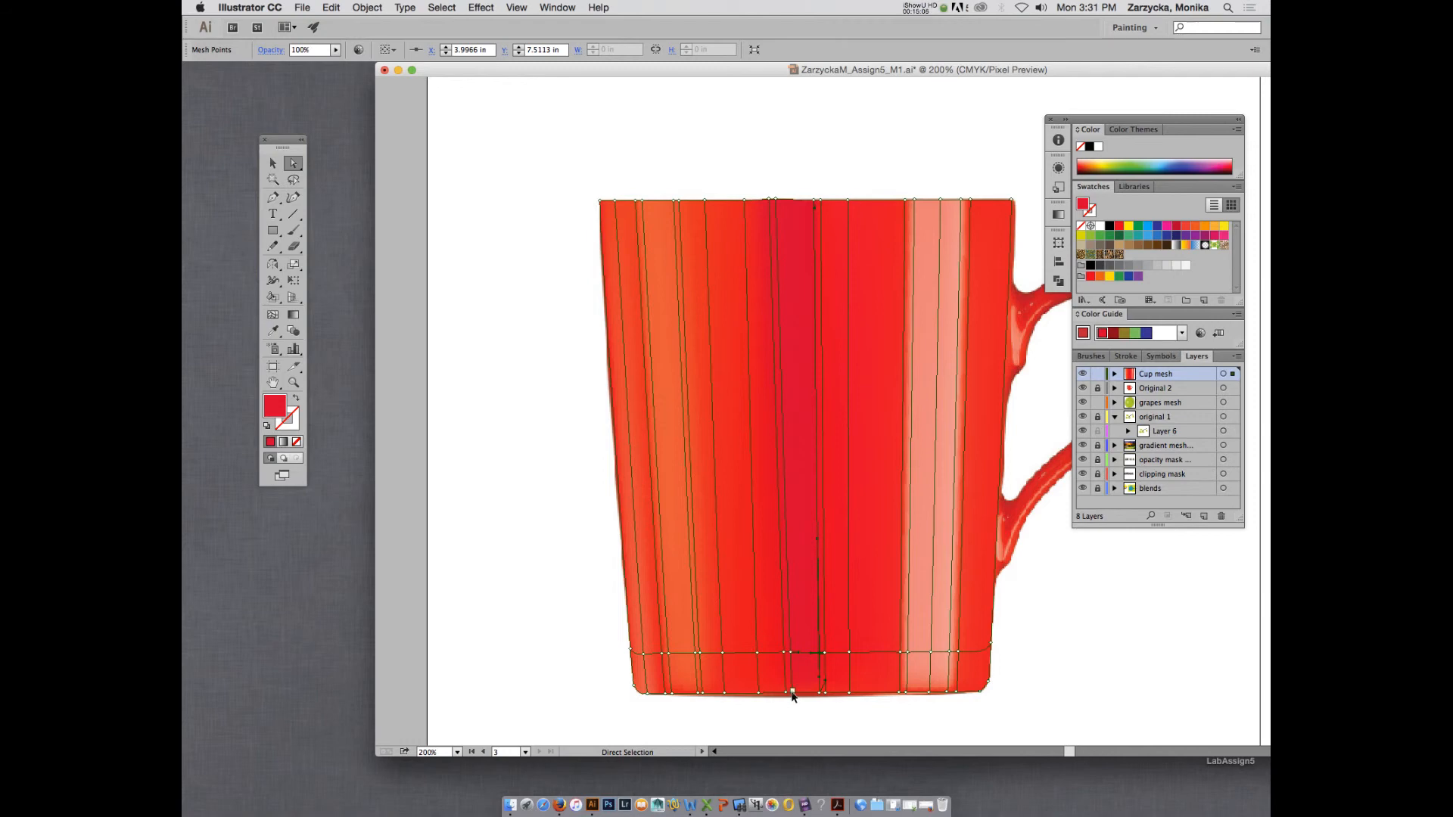
key(i)
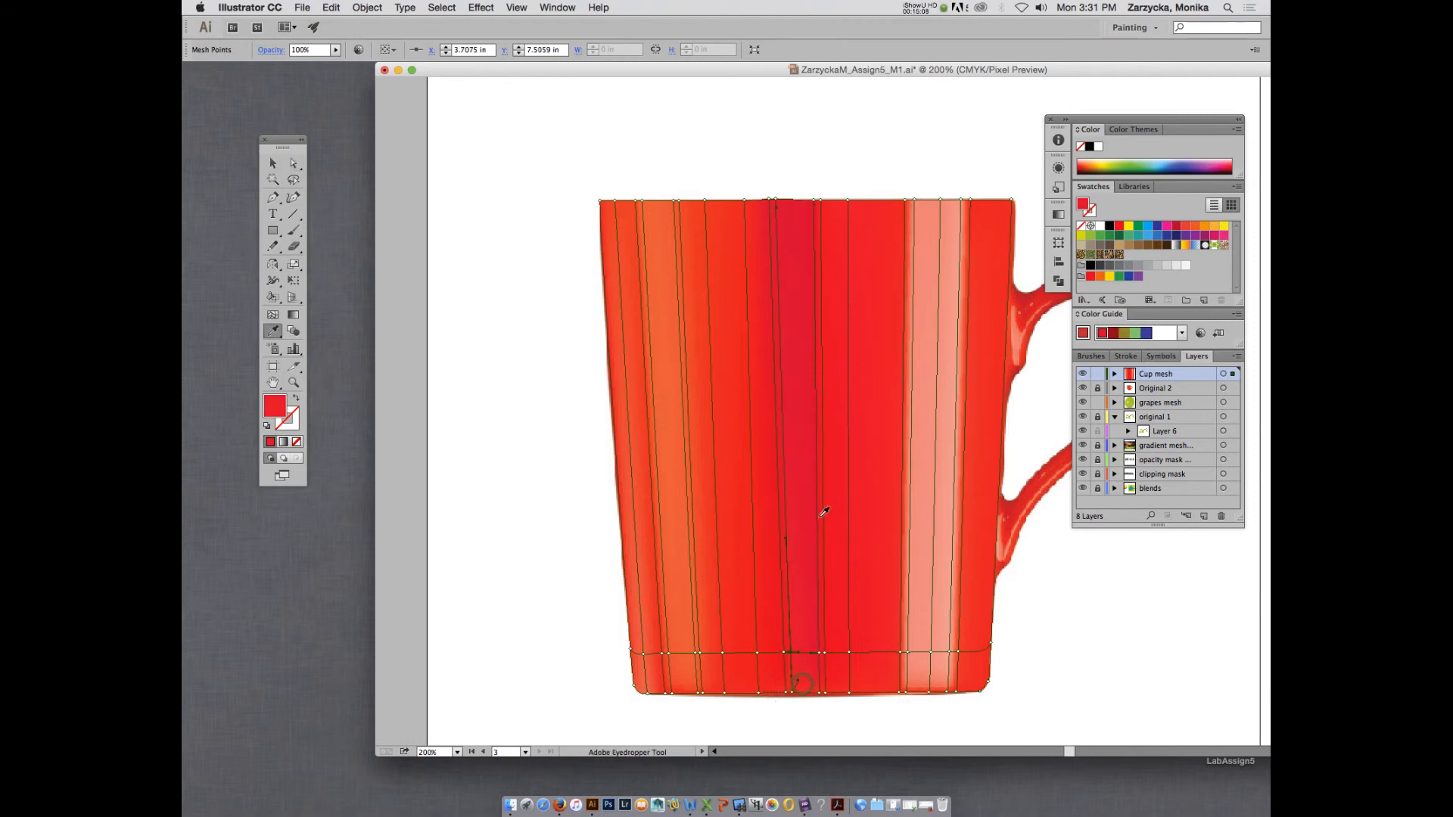
click(804, 332)
key(a)
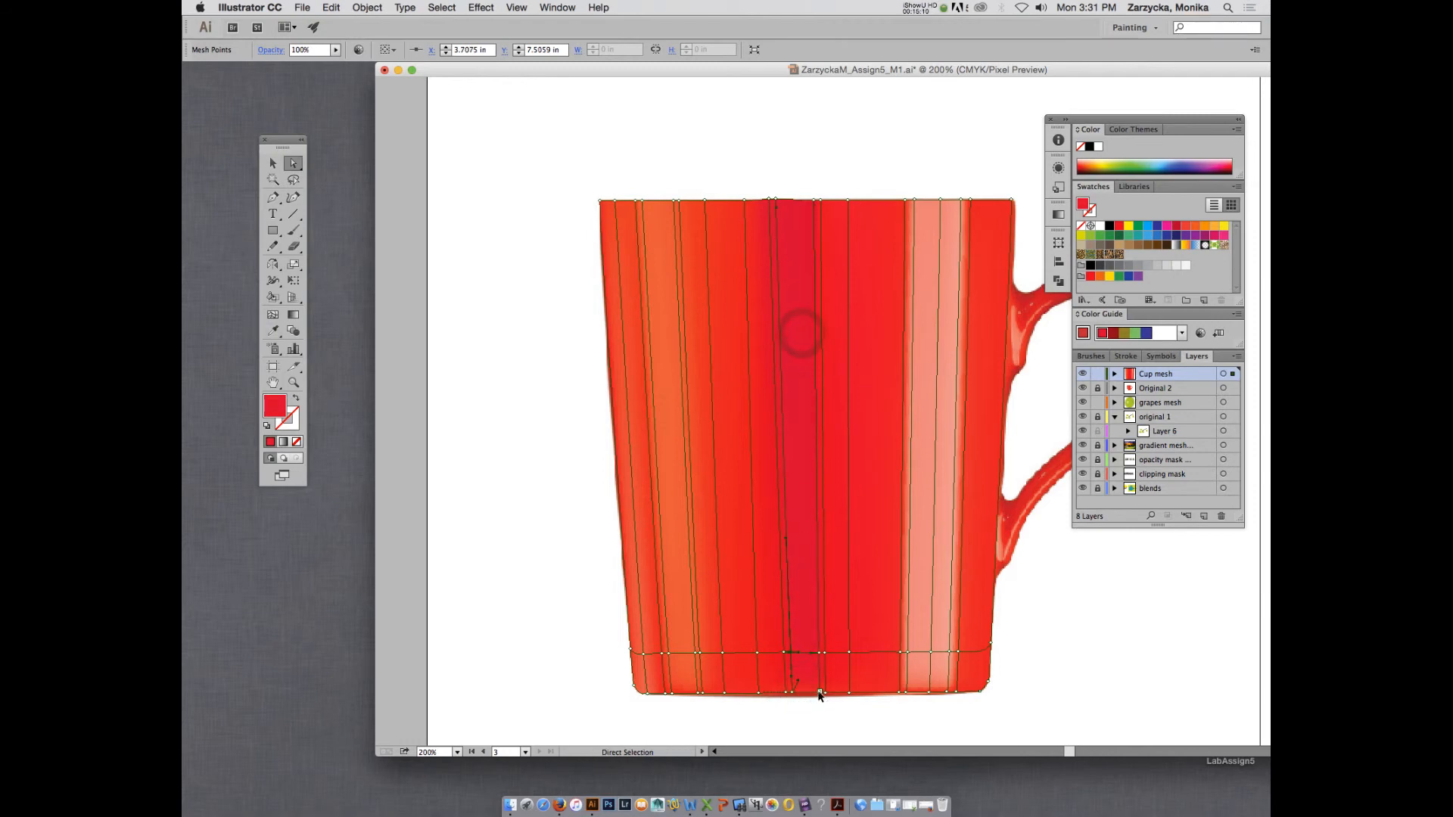
click(804, 592)
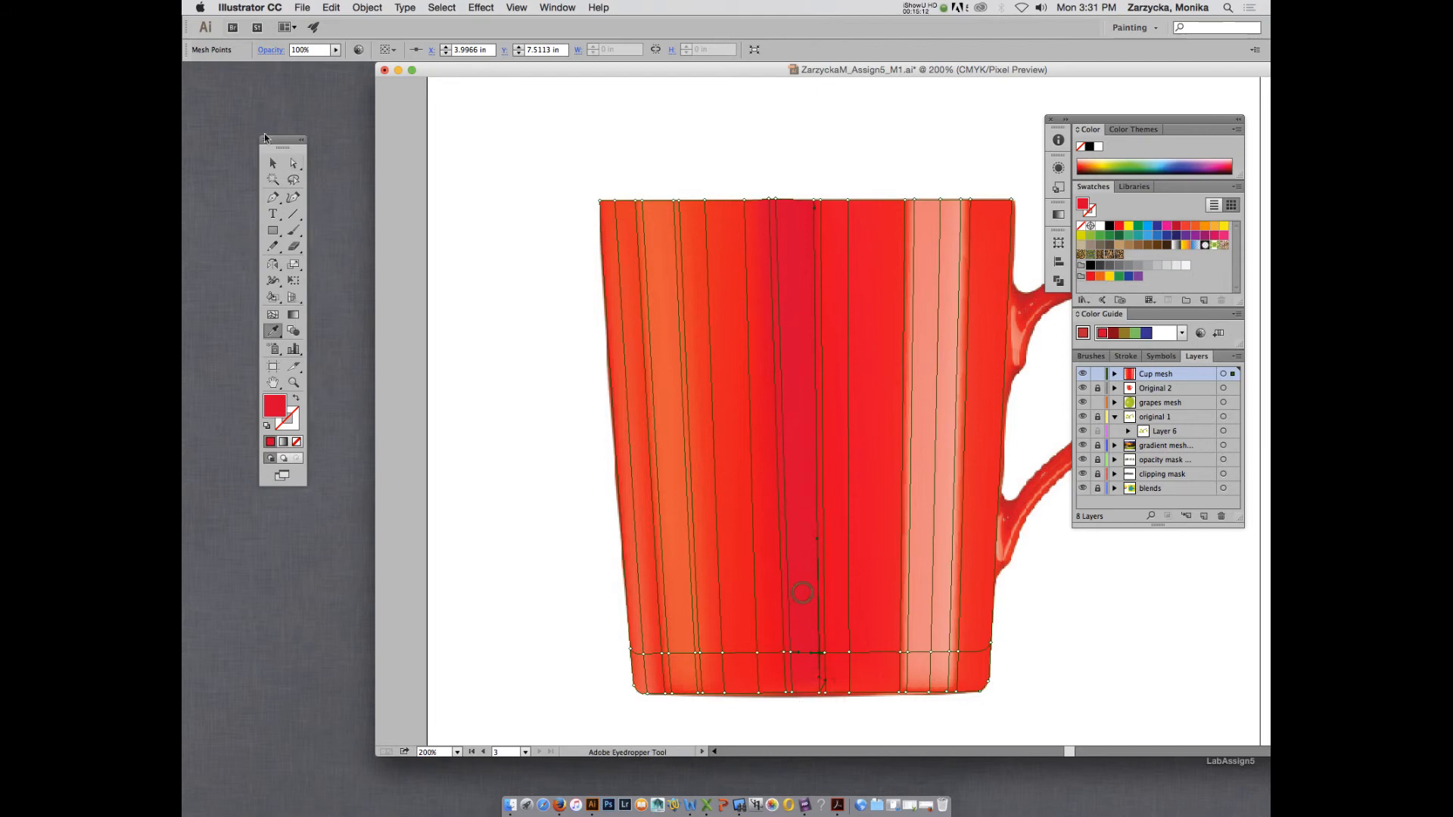
Deselect the mesh to examine the Cup mesh colouring, and return the layer to outline view.
click(272, 161)
click(535, 166)
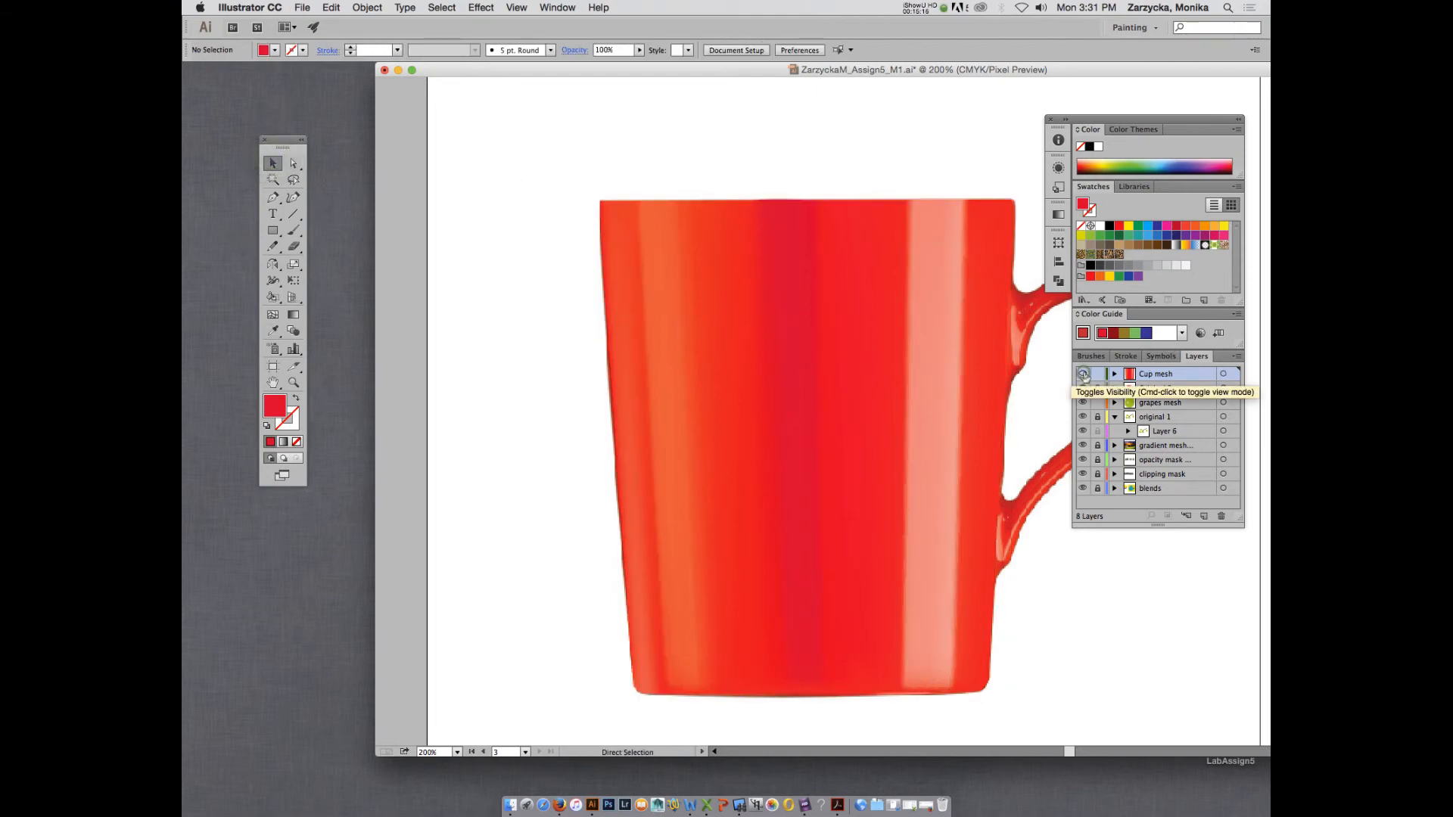
super+click(1083, 373)
Shift the mesh line just outside the dark band's handle-side edge toward the handle, adjusting its rim and lower points, and preview Cup mesh.
click(822, 274)
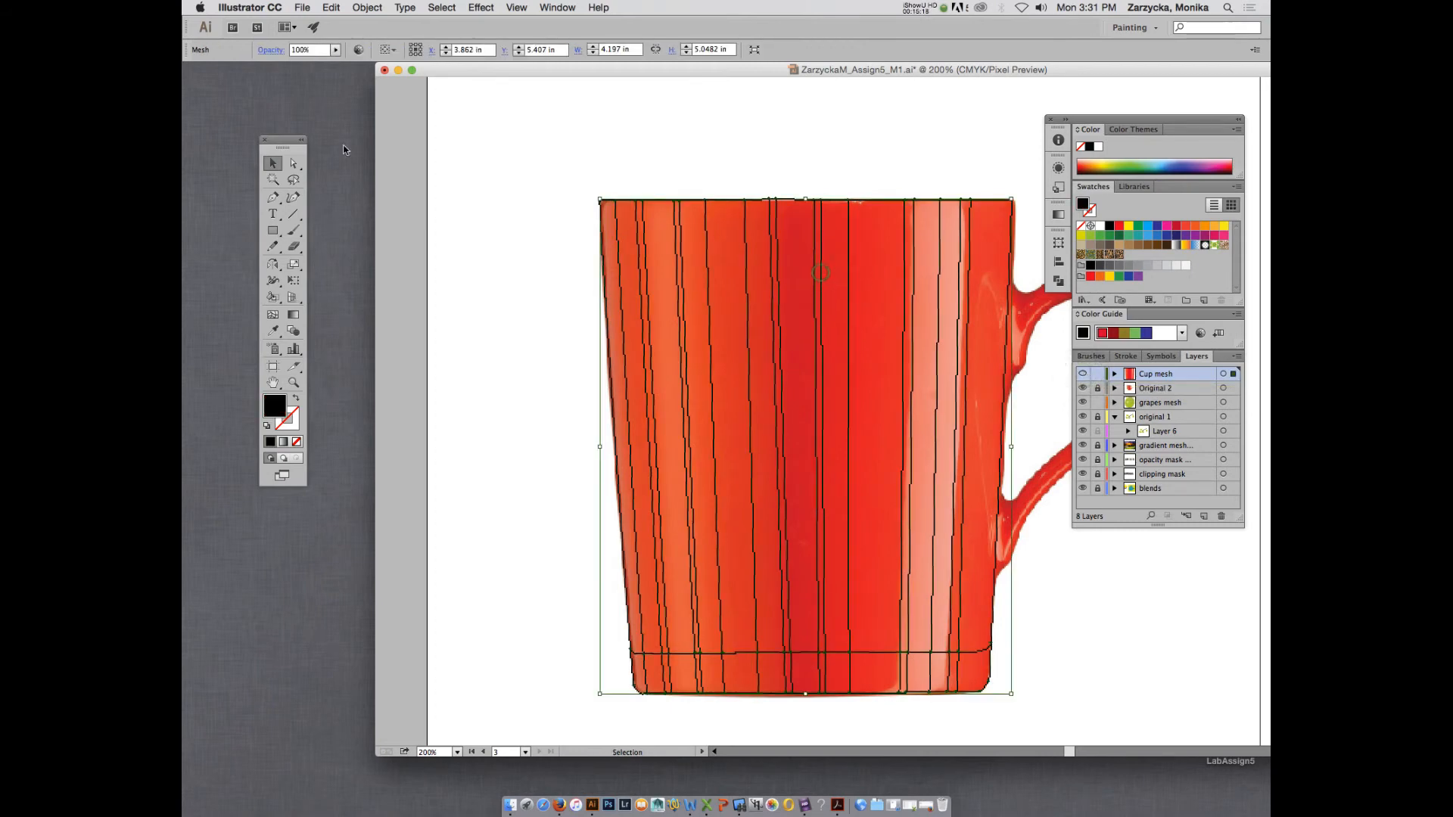
click(295, 163)
click(818, 295)
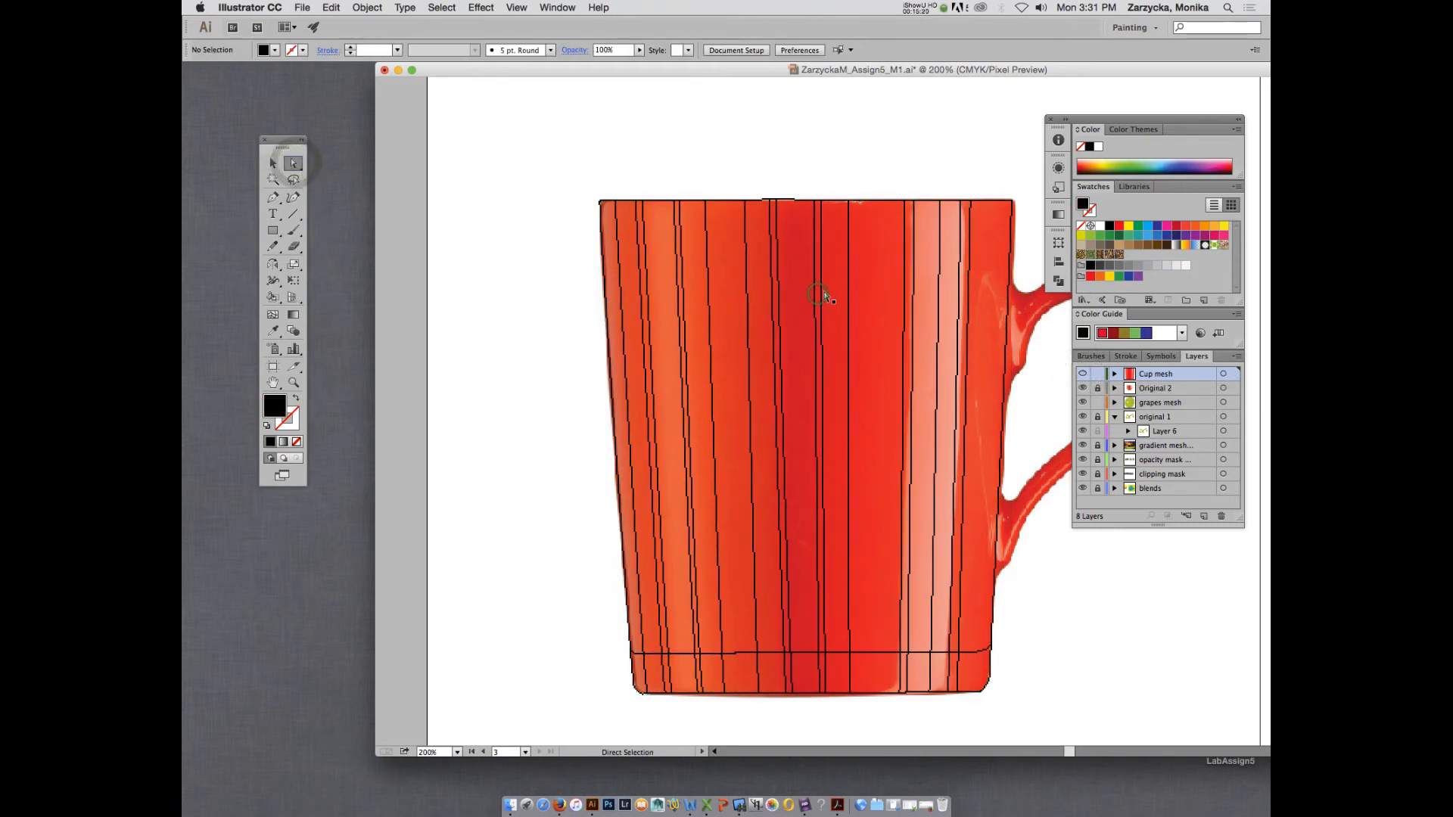
click(823, 288)
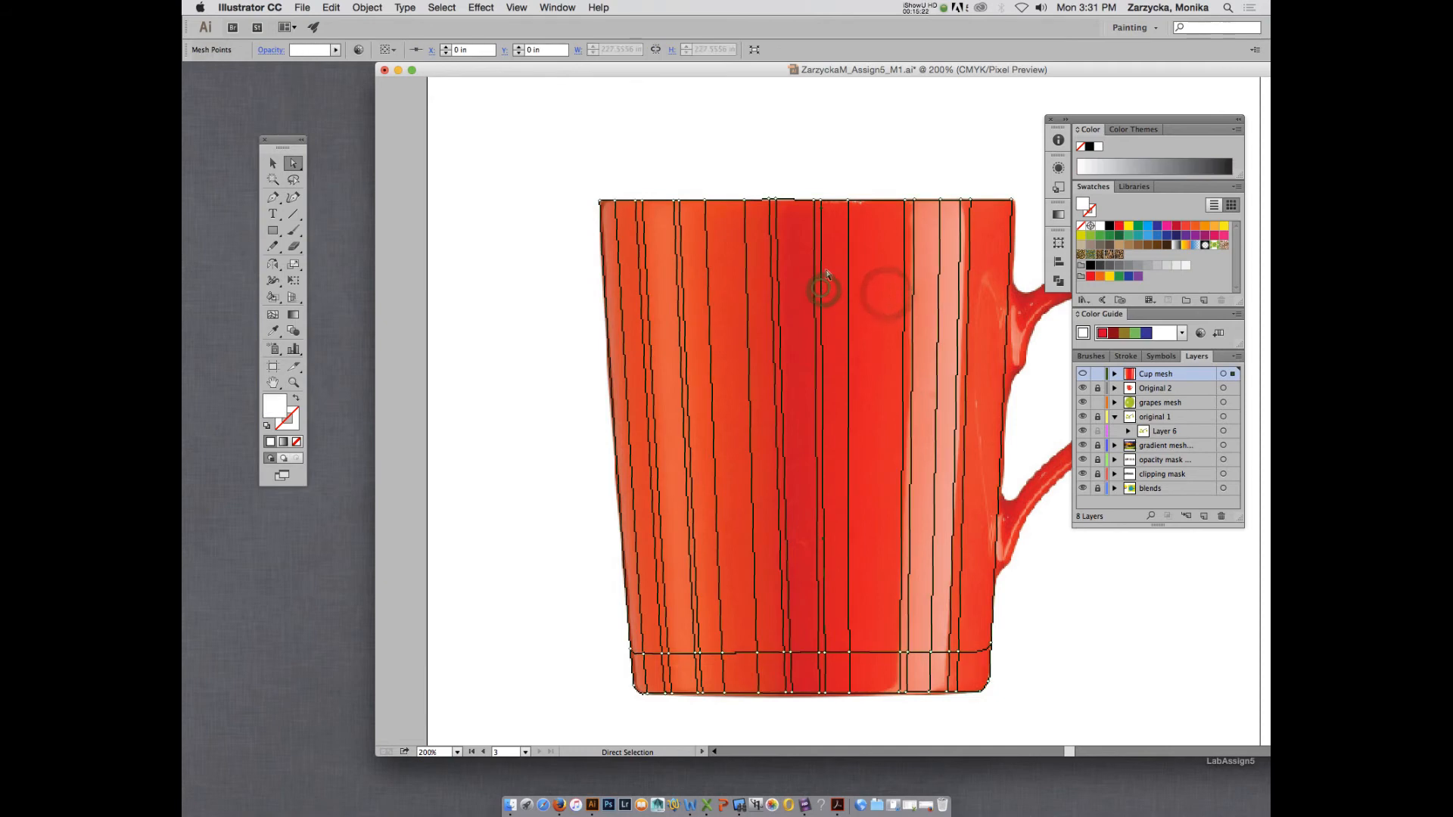
click(822, 201)
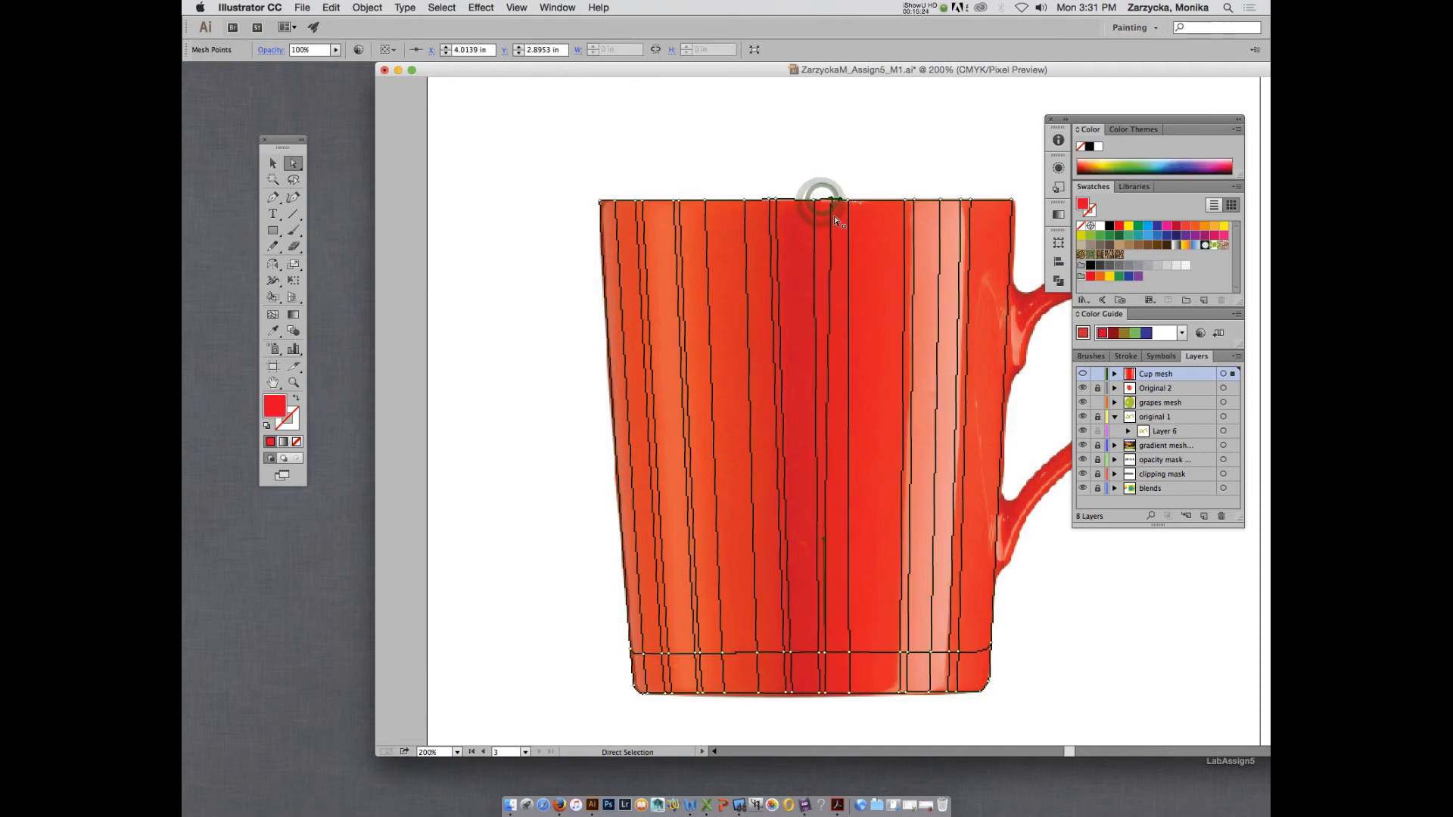
click(826, 654)
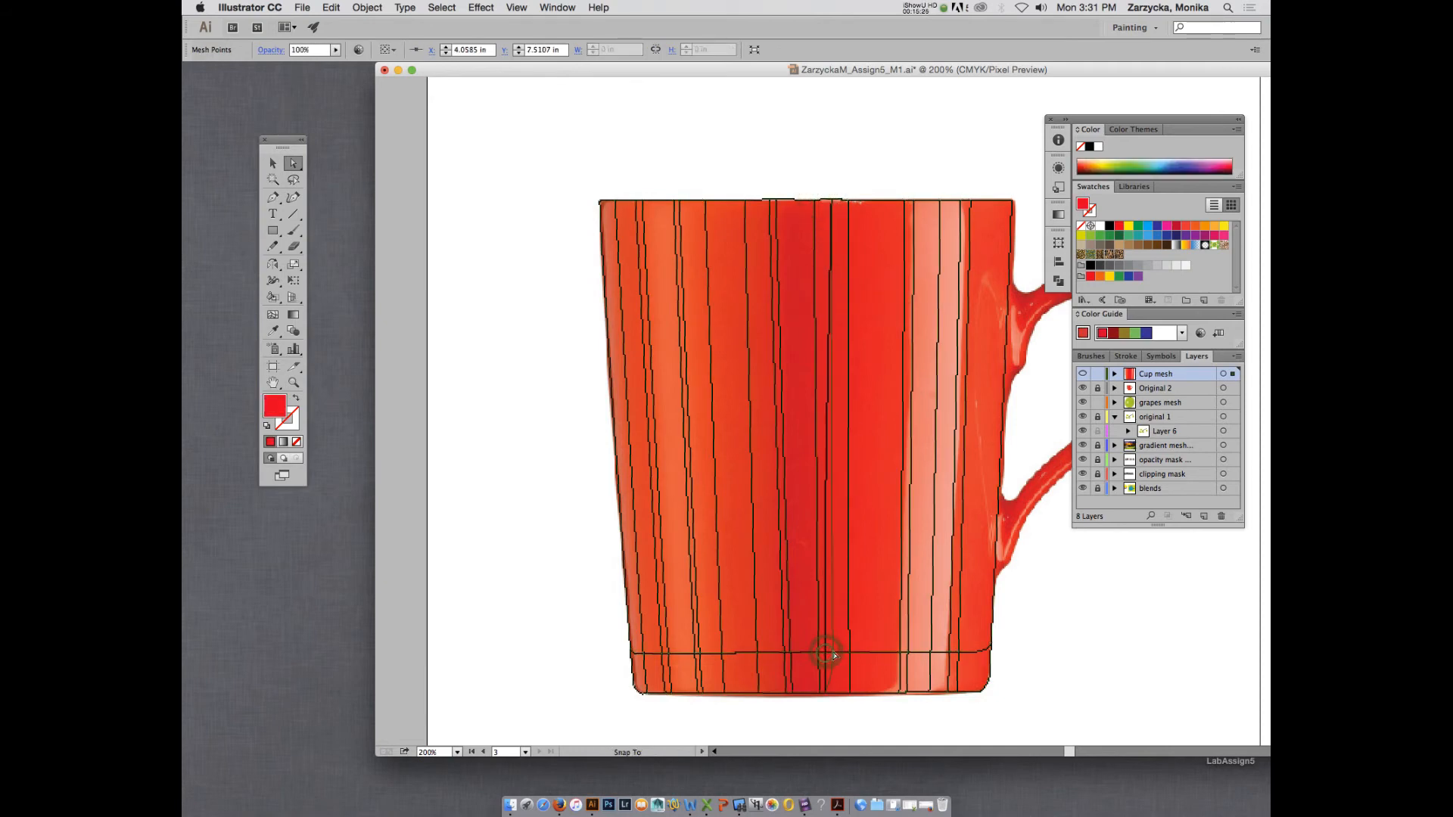
click(826, 692)
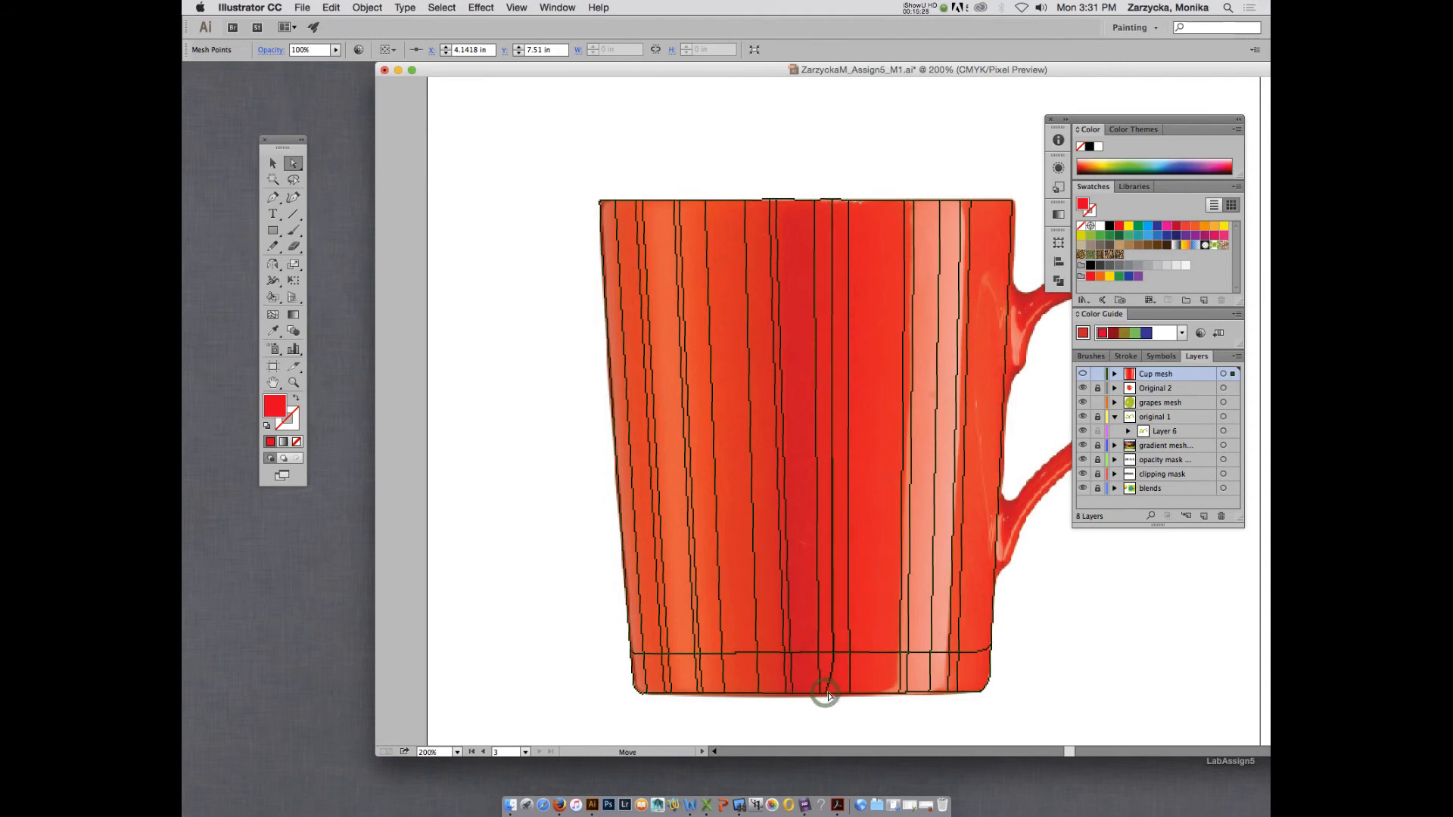
super+click(1082, 374)
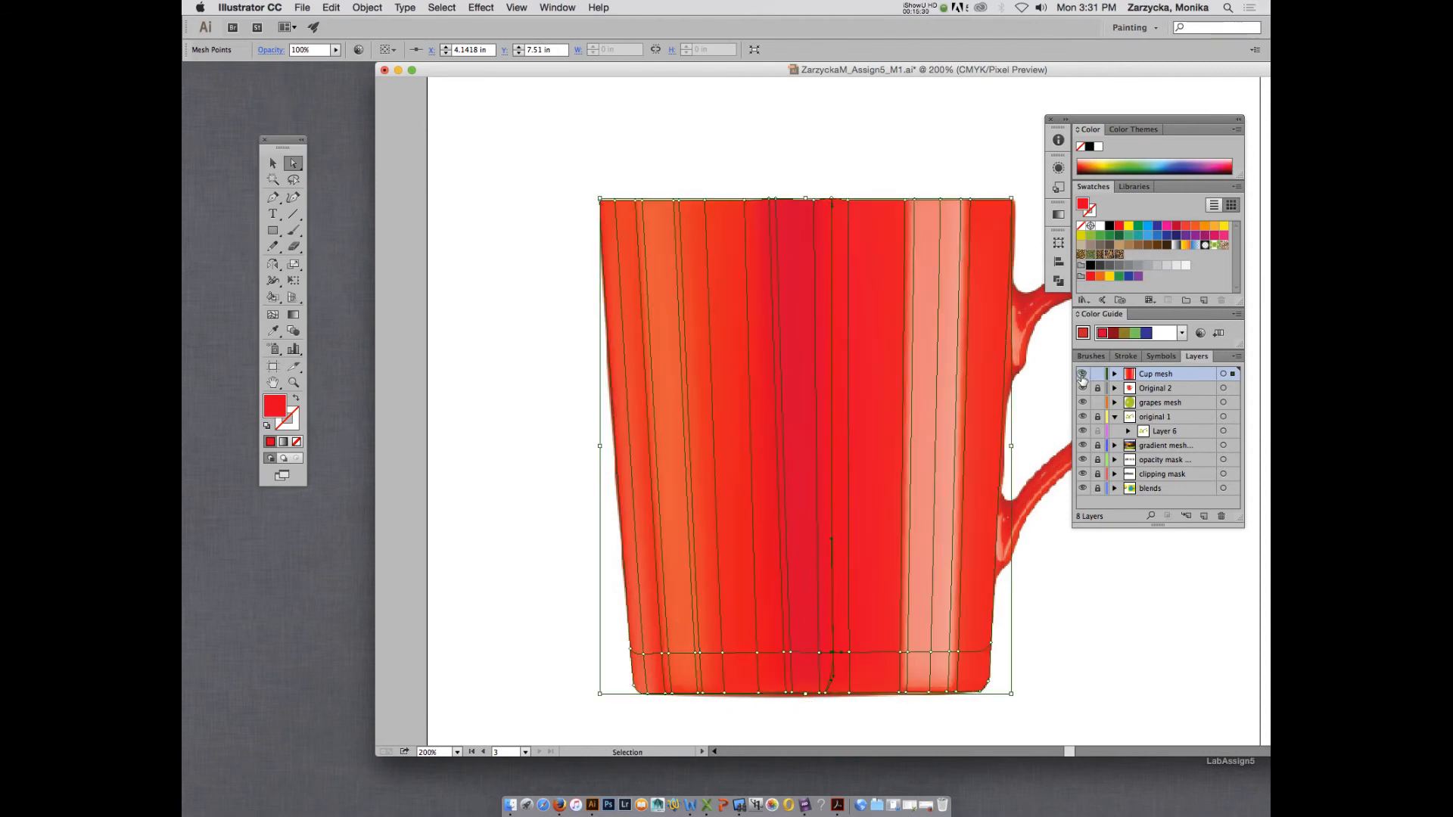
click(1105, 657)
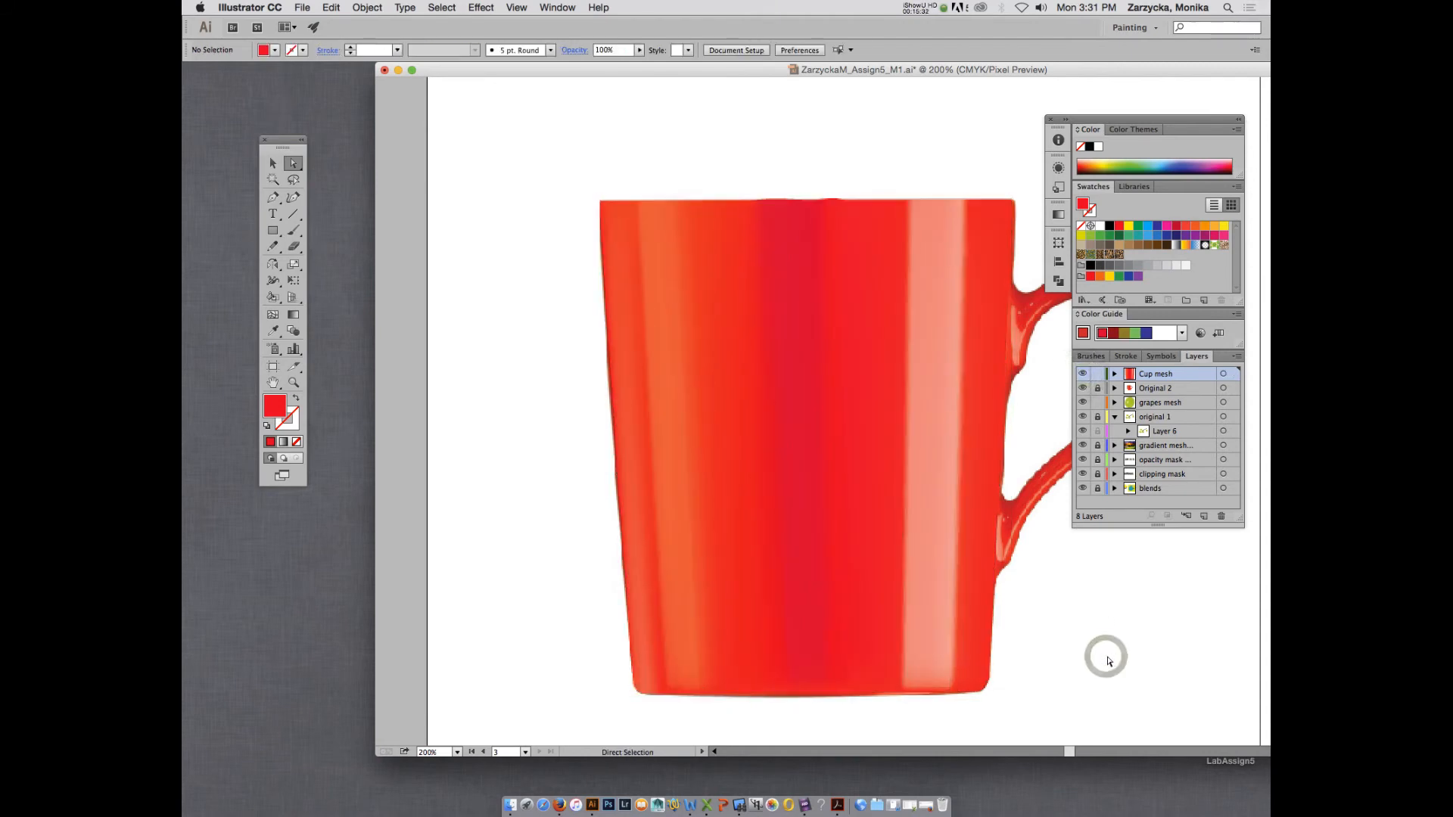
Smooth the bumps in the mug's rim by nudging the top mesh points near both edges of the dark band into line.
click(829, 200)
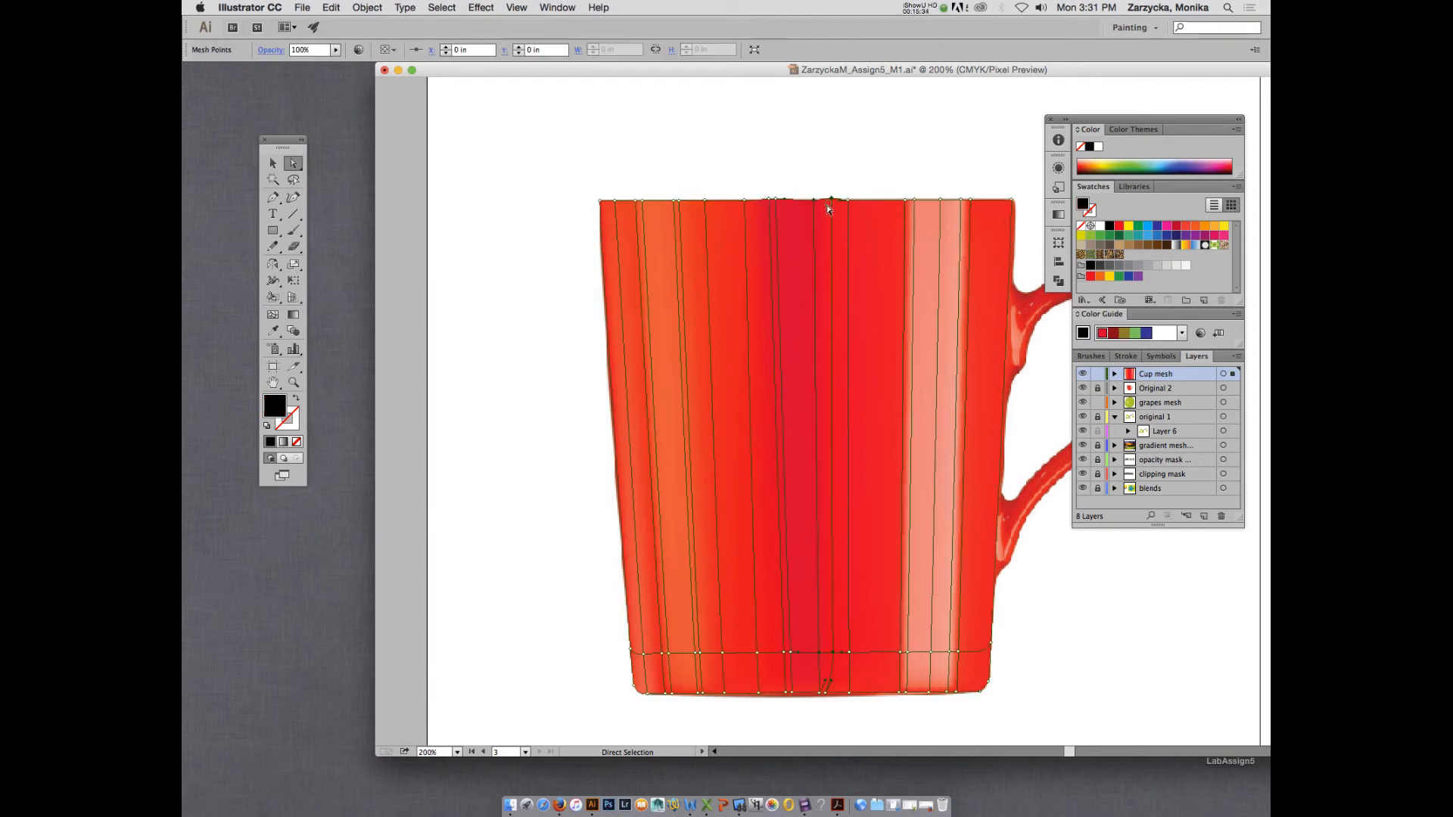
drag(829, 202, 830, 200)
click(868, 180)
click(780, 200)
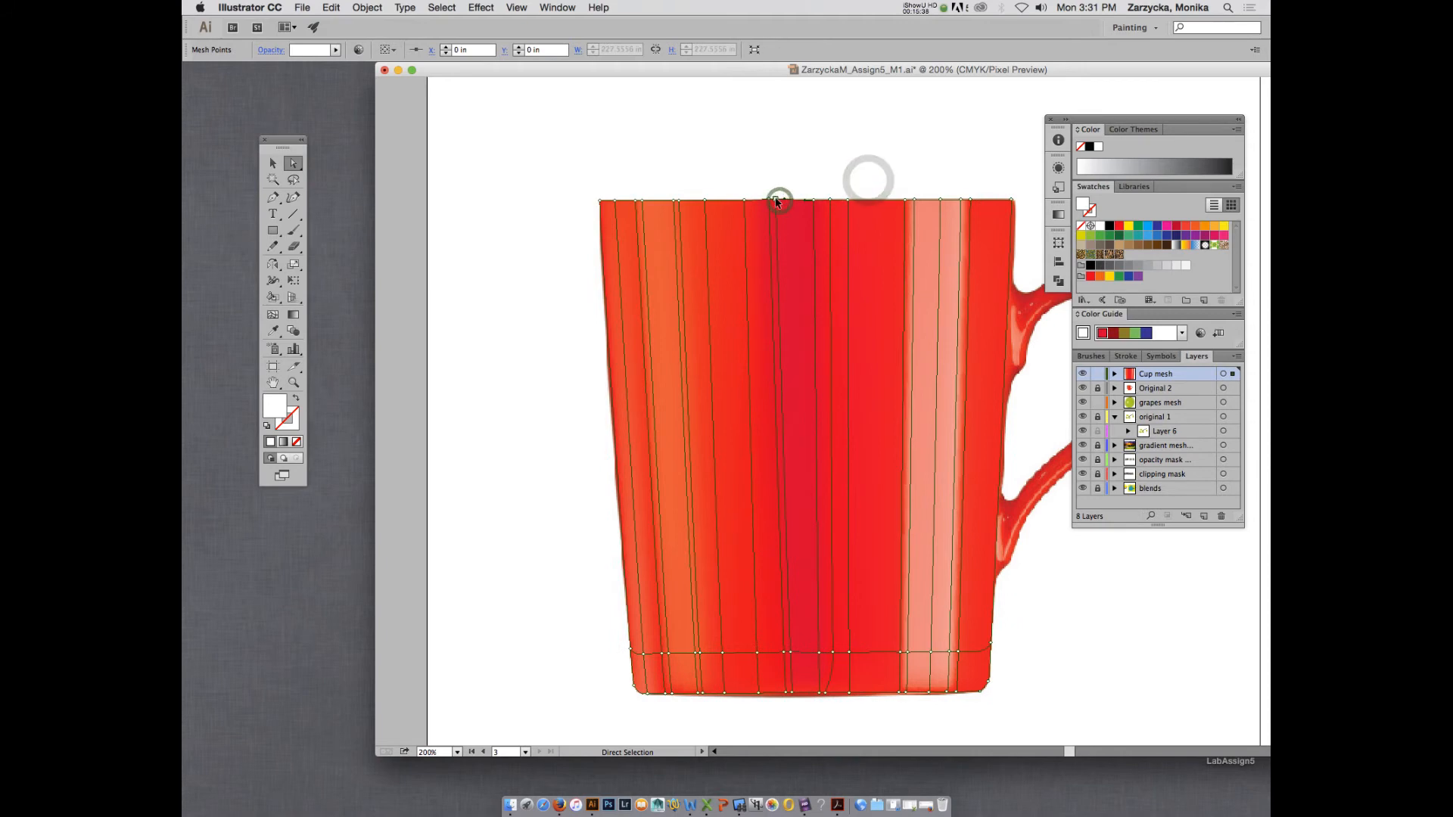
click(774, 199)
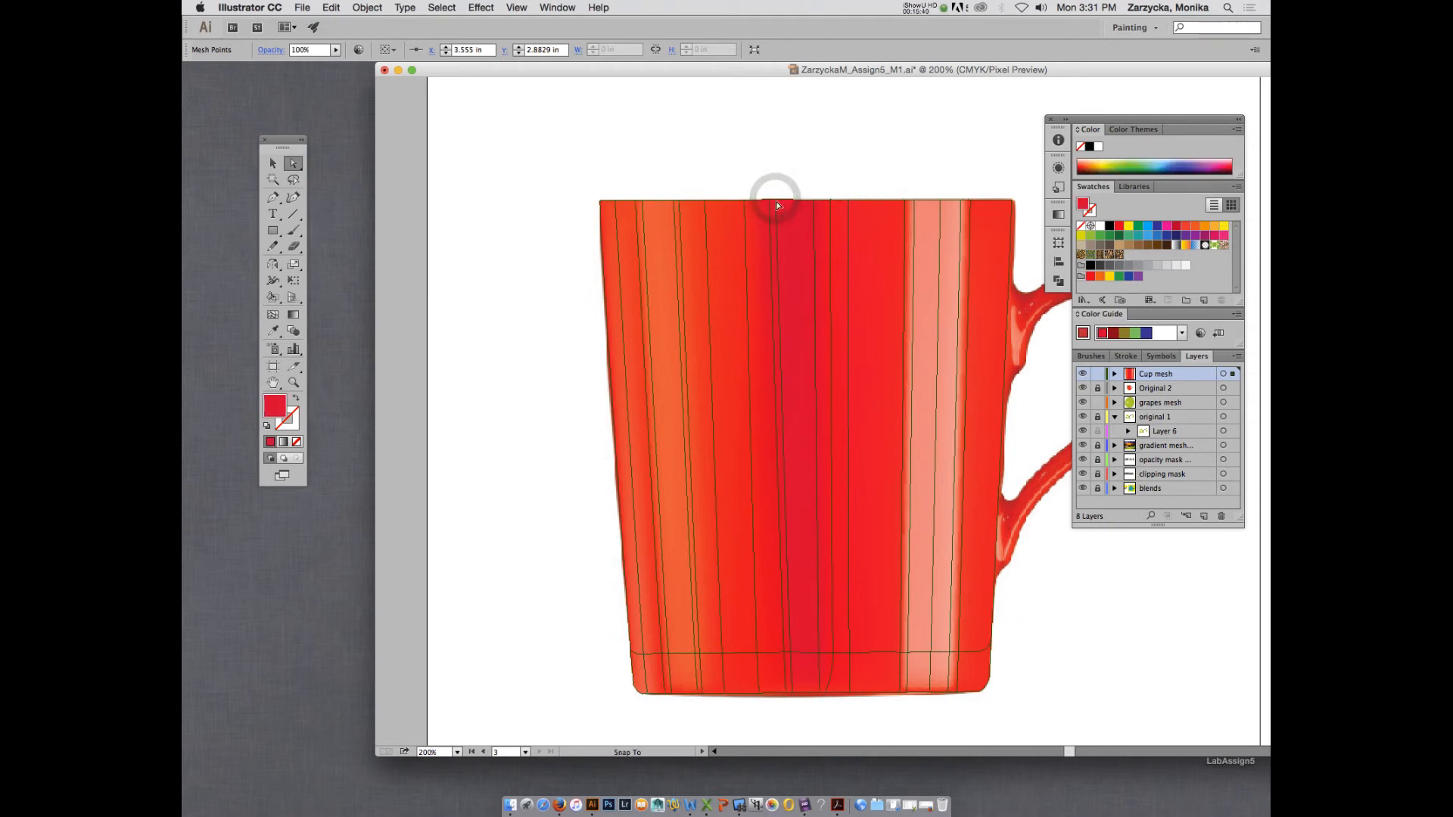
click(844, 173)
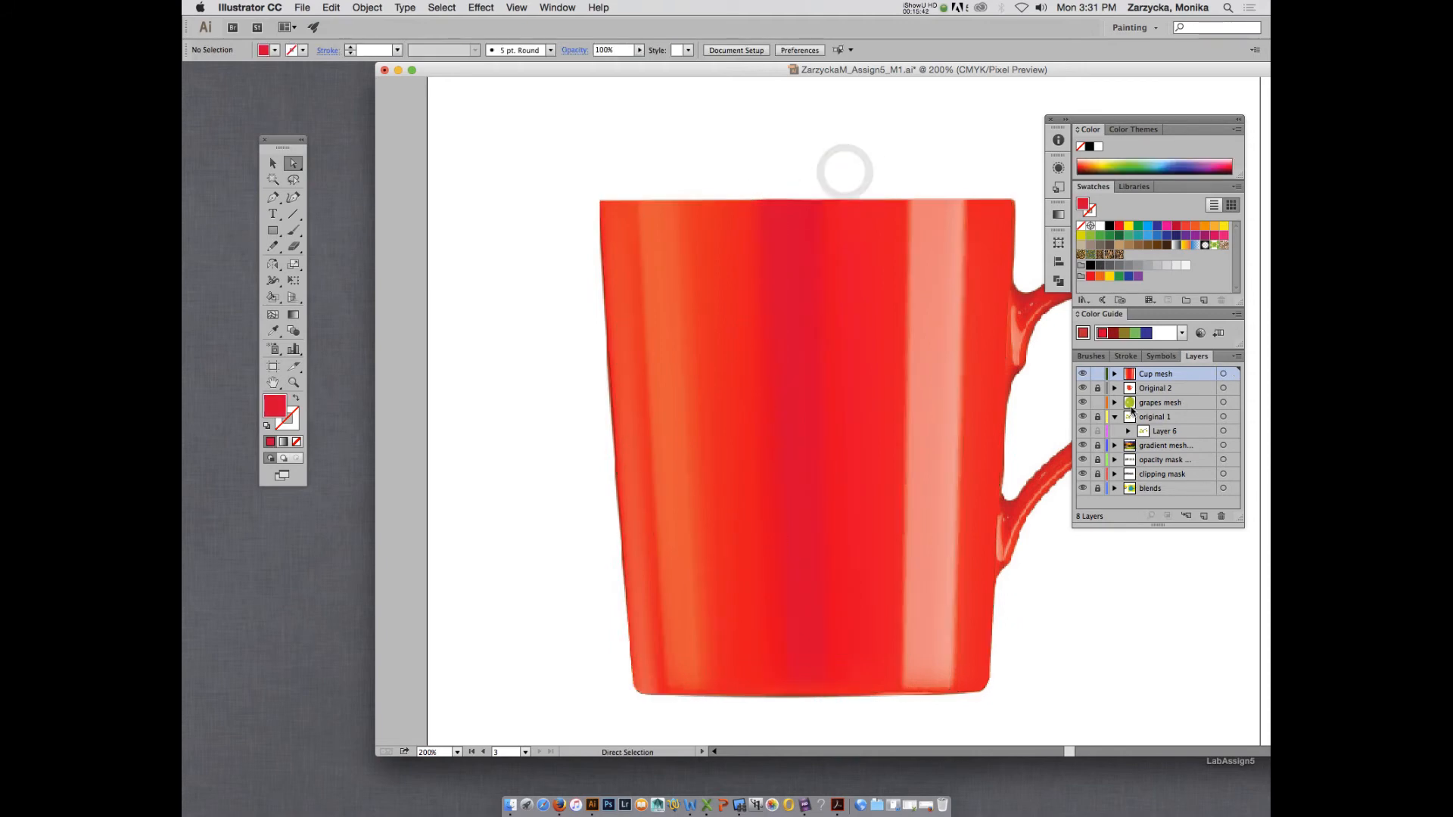
Recolour the rim mesh point just outside the dark band's left edge with red sampled from the photo, and preview the deselected Cup mesh.
super+click(1083, 374)
super+click(1083, 374)
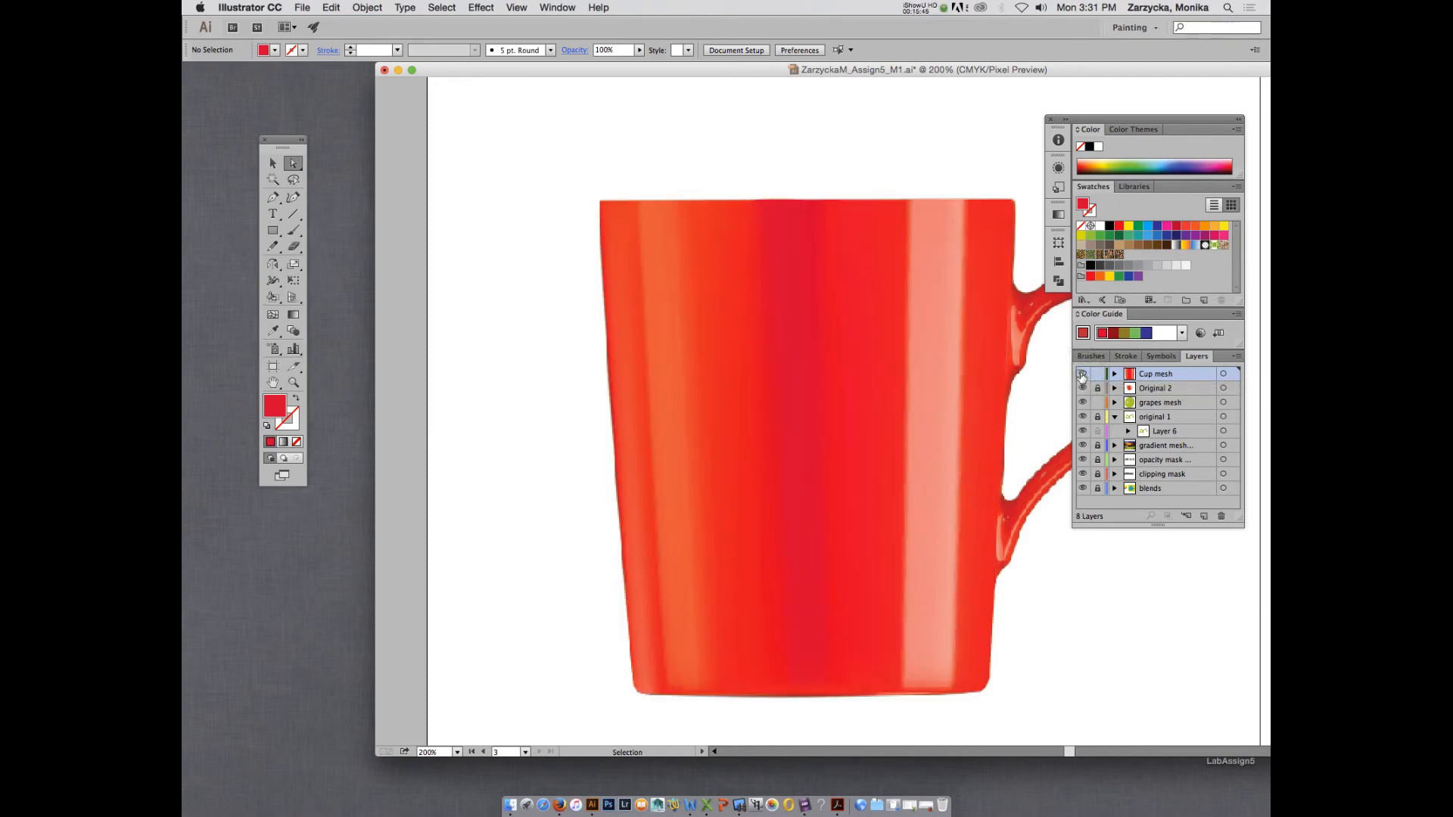
super+click(1083, 374)
click(743, 202)
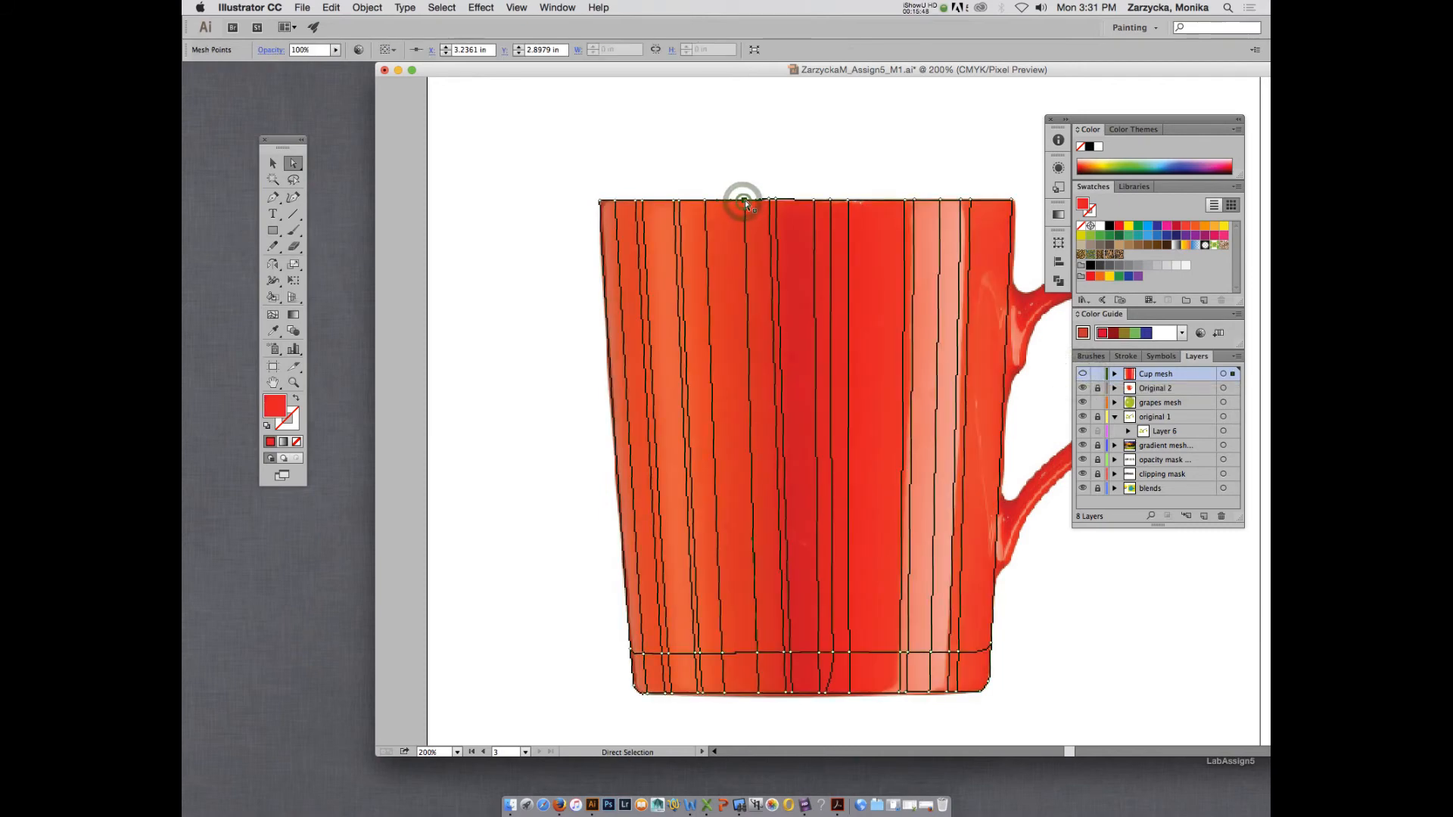
key(i)
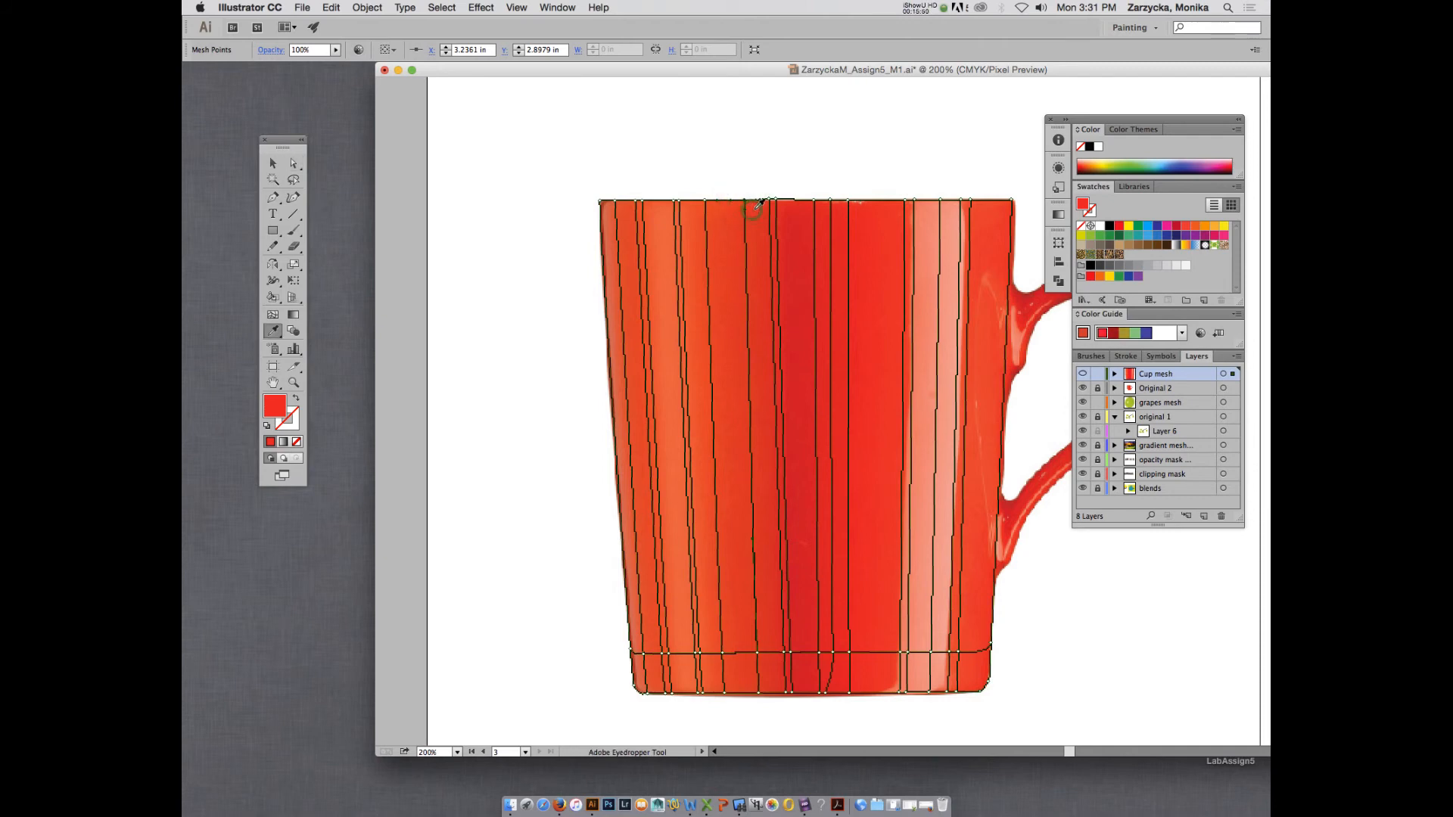
click(756, 210)
key(super+s)
super+click(1084, 375)
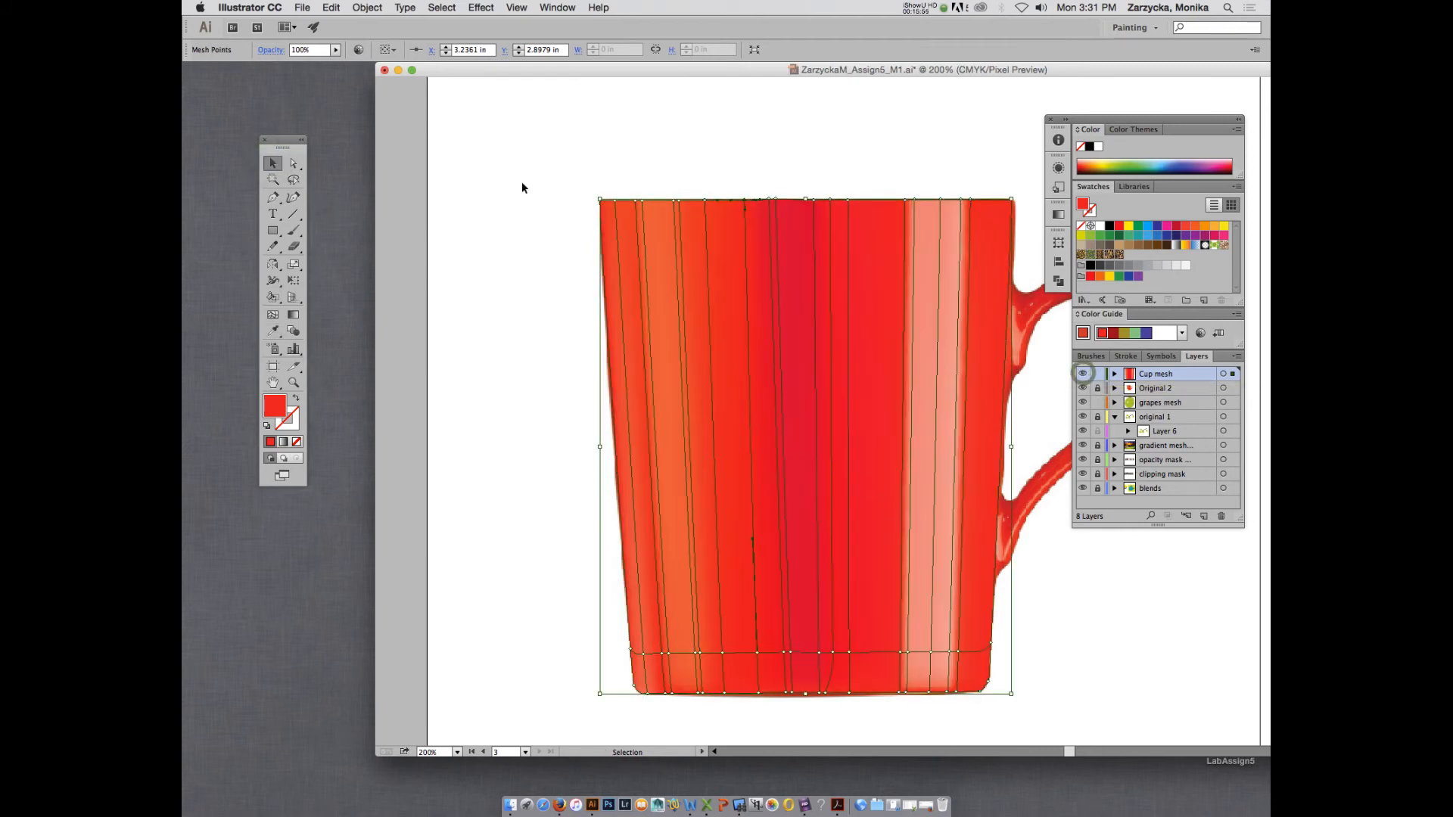
click(498, 225)
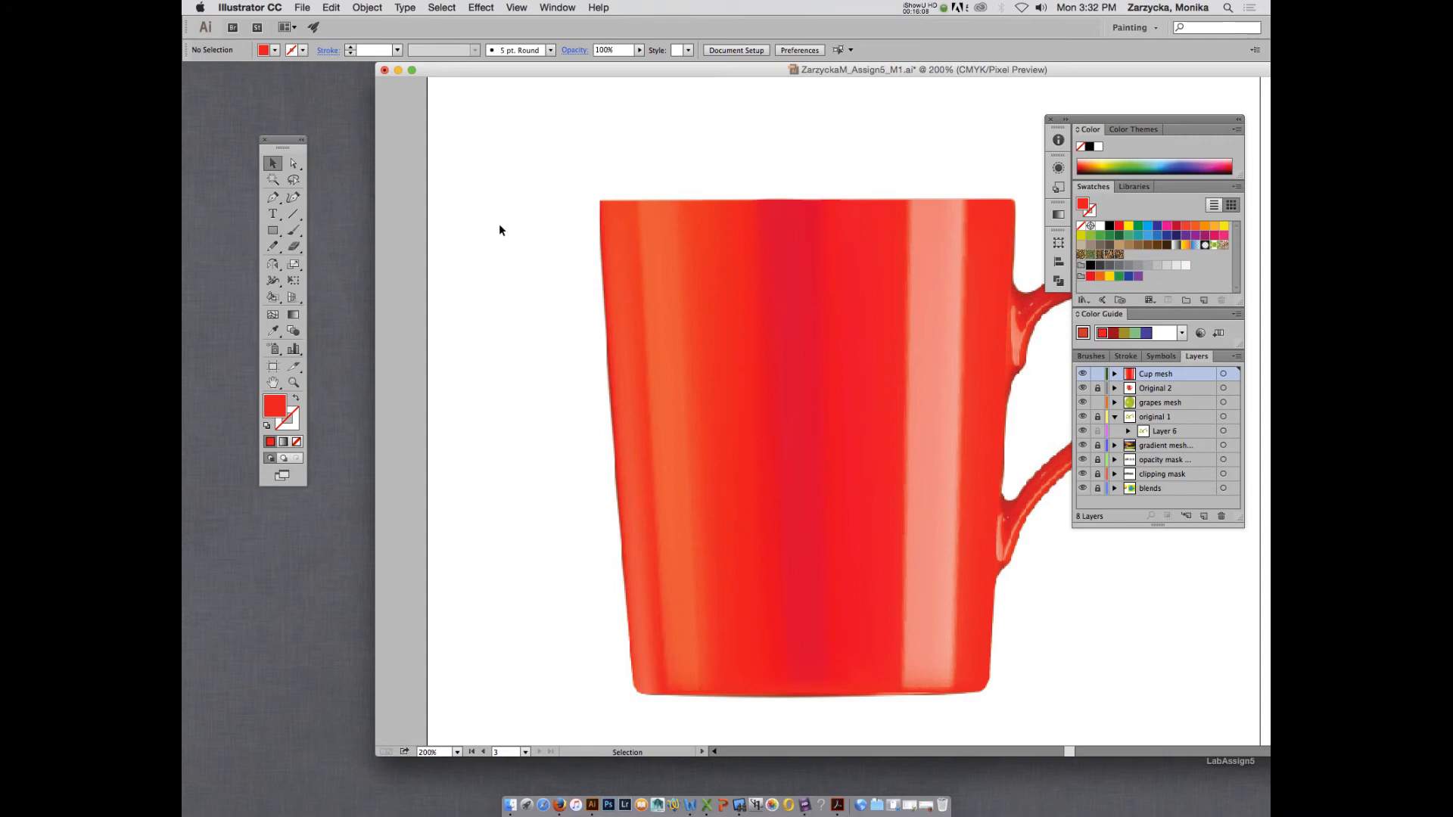
Recolour the pale highlight's mesh points at the mug's base and lower mesh line with pink sampled from the photo, and preview Cup mesh.
super+click(1085, 374)
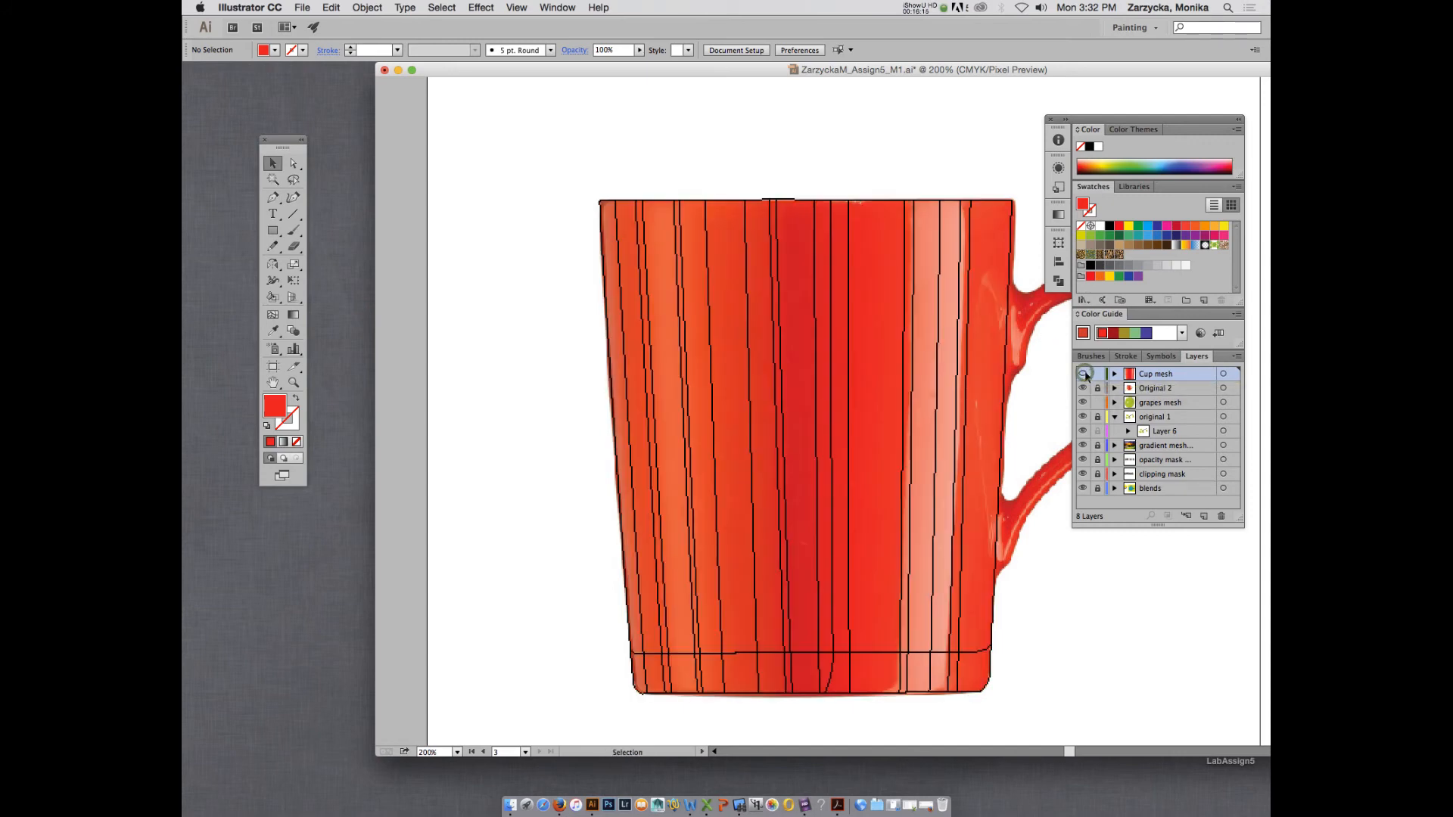
click(901, 695)
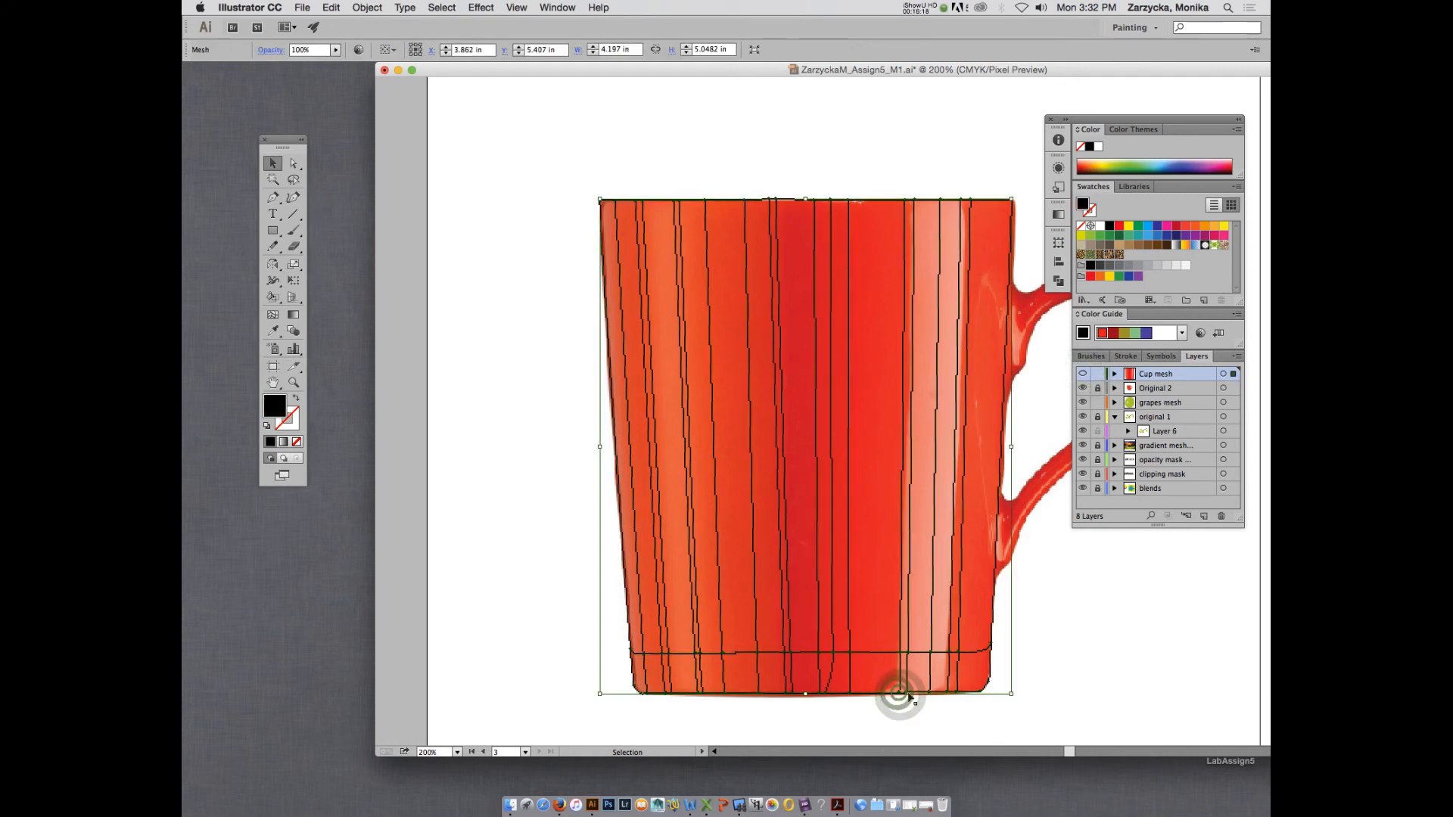
key(a)
click(900, 693)
key(i)
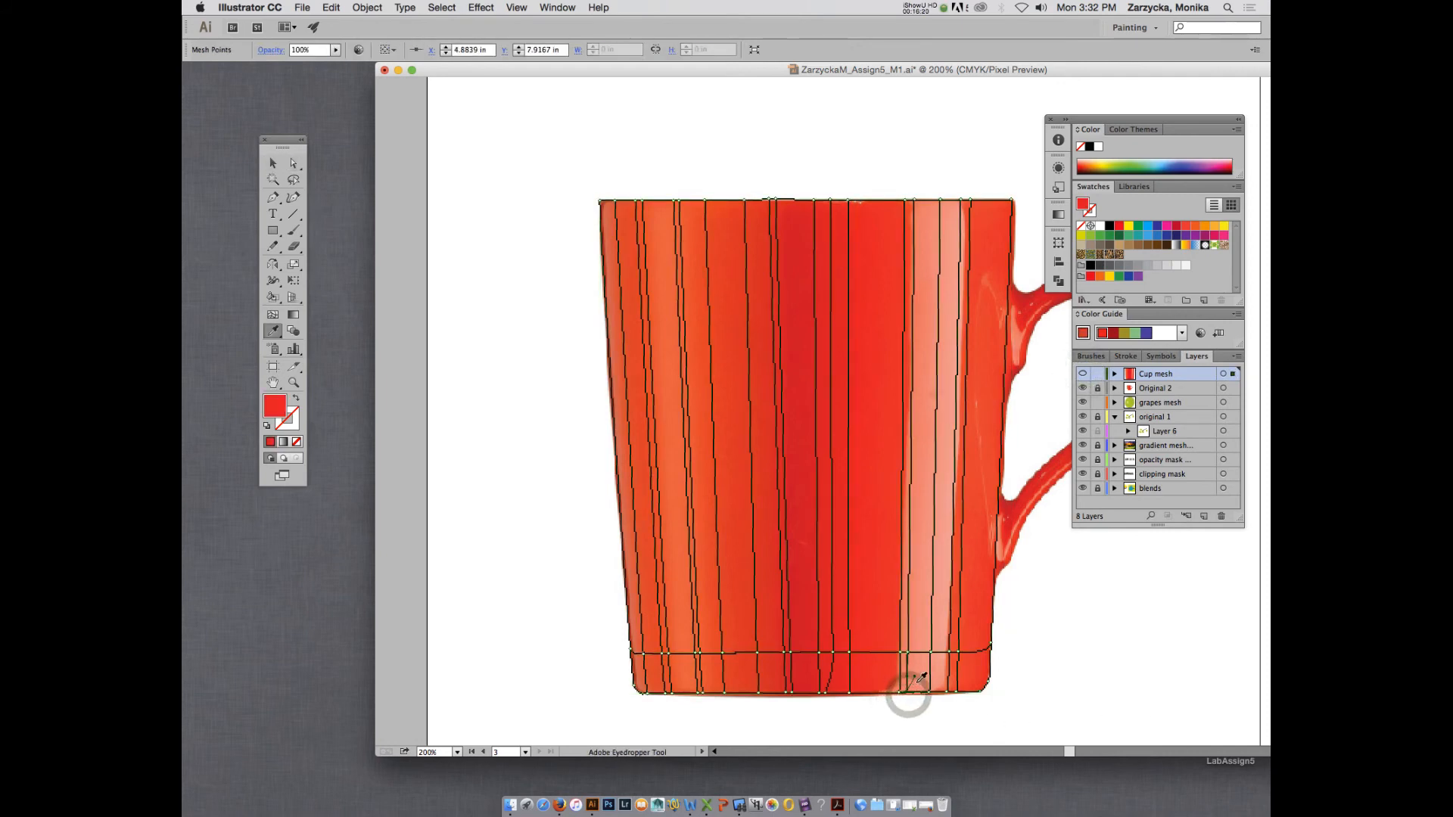
click(920, 686)
key(a)
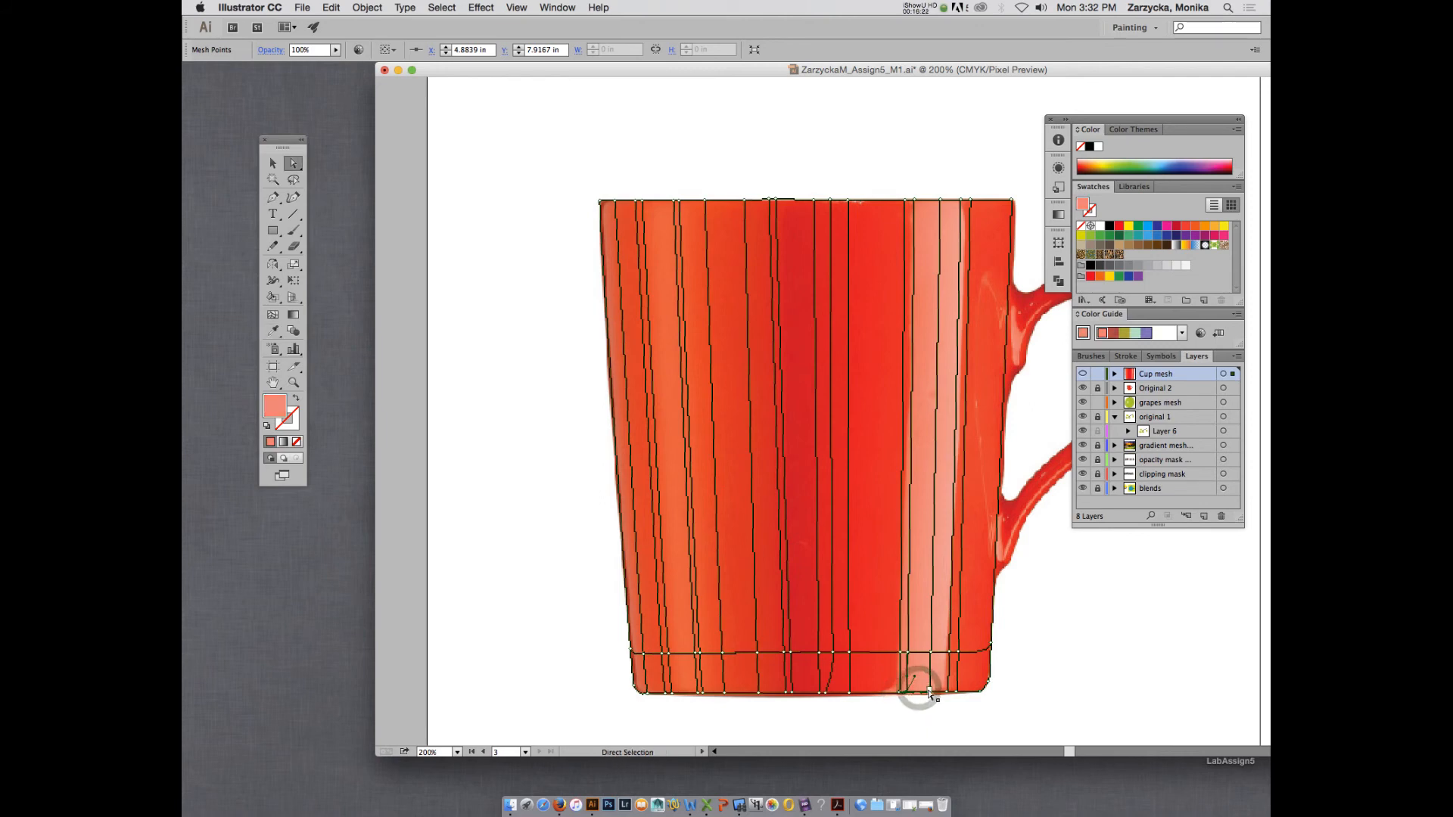
key(i)
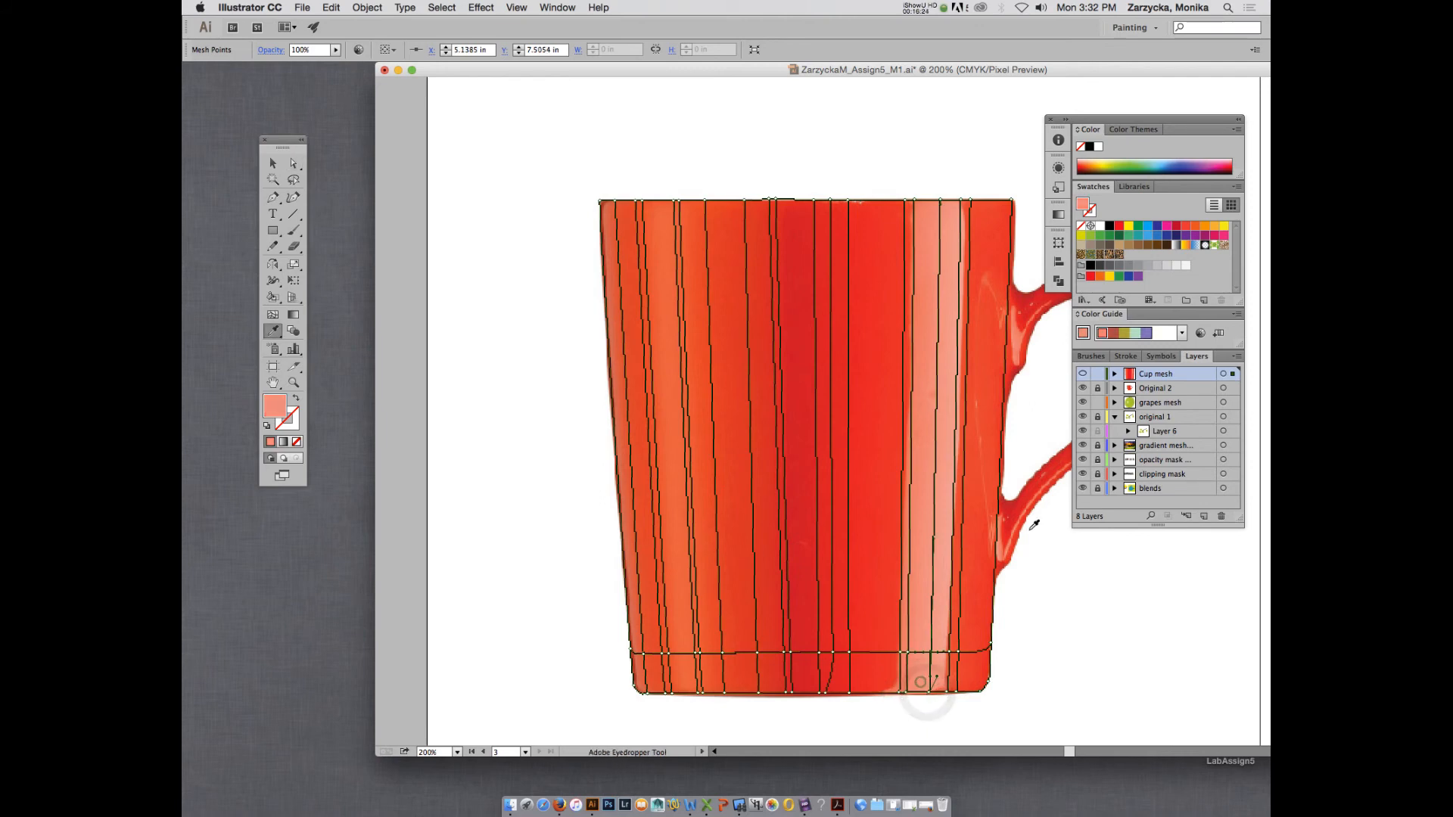
super+click(1083, 373)
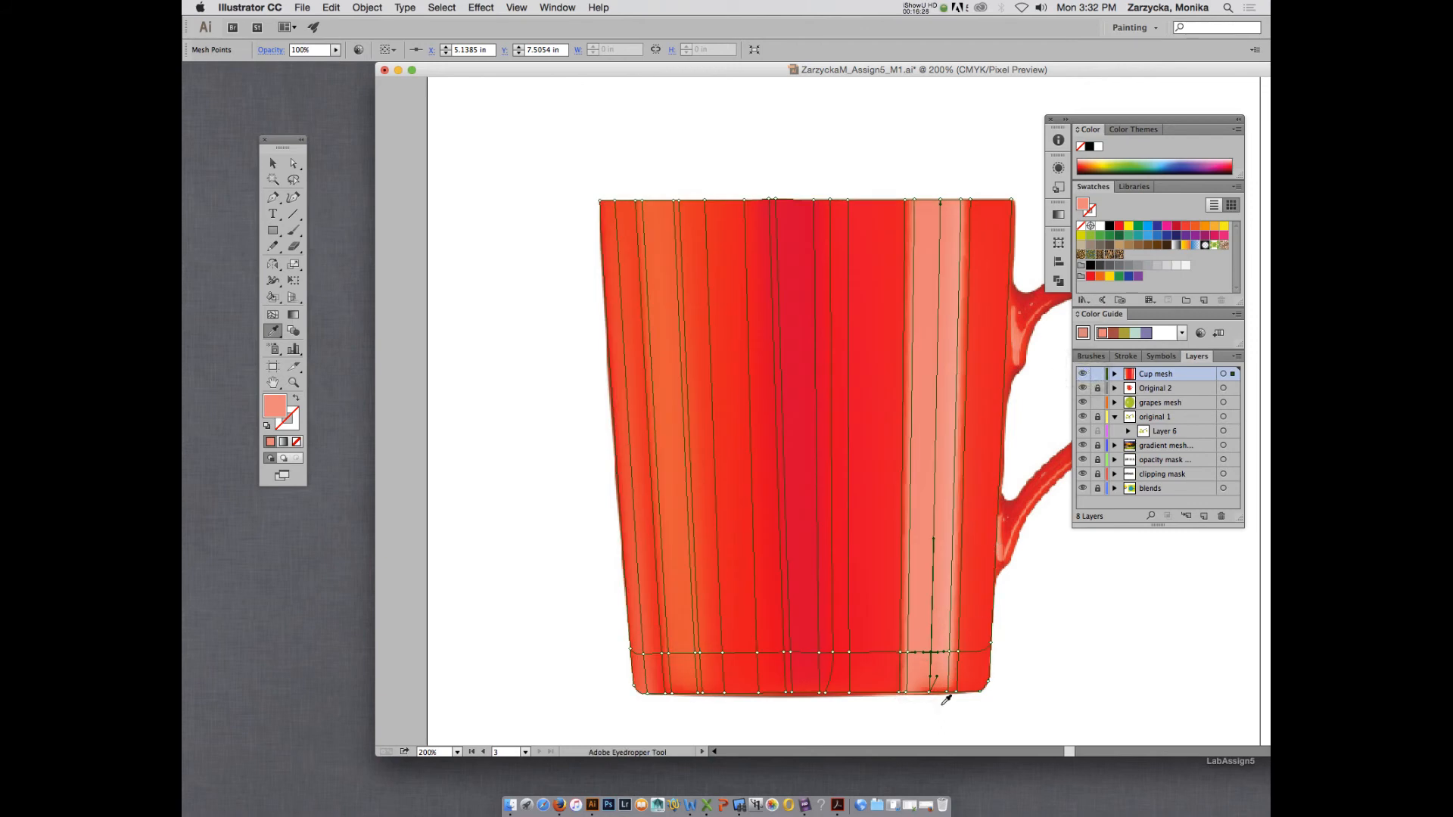
Recolour the base mesh point near the pale highlight's handle-side edge with salmon pink sampled from the mug.
key(a)
click(946, 693)
key(i)
click(942, 680)
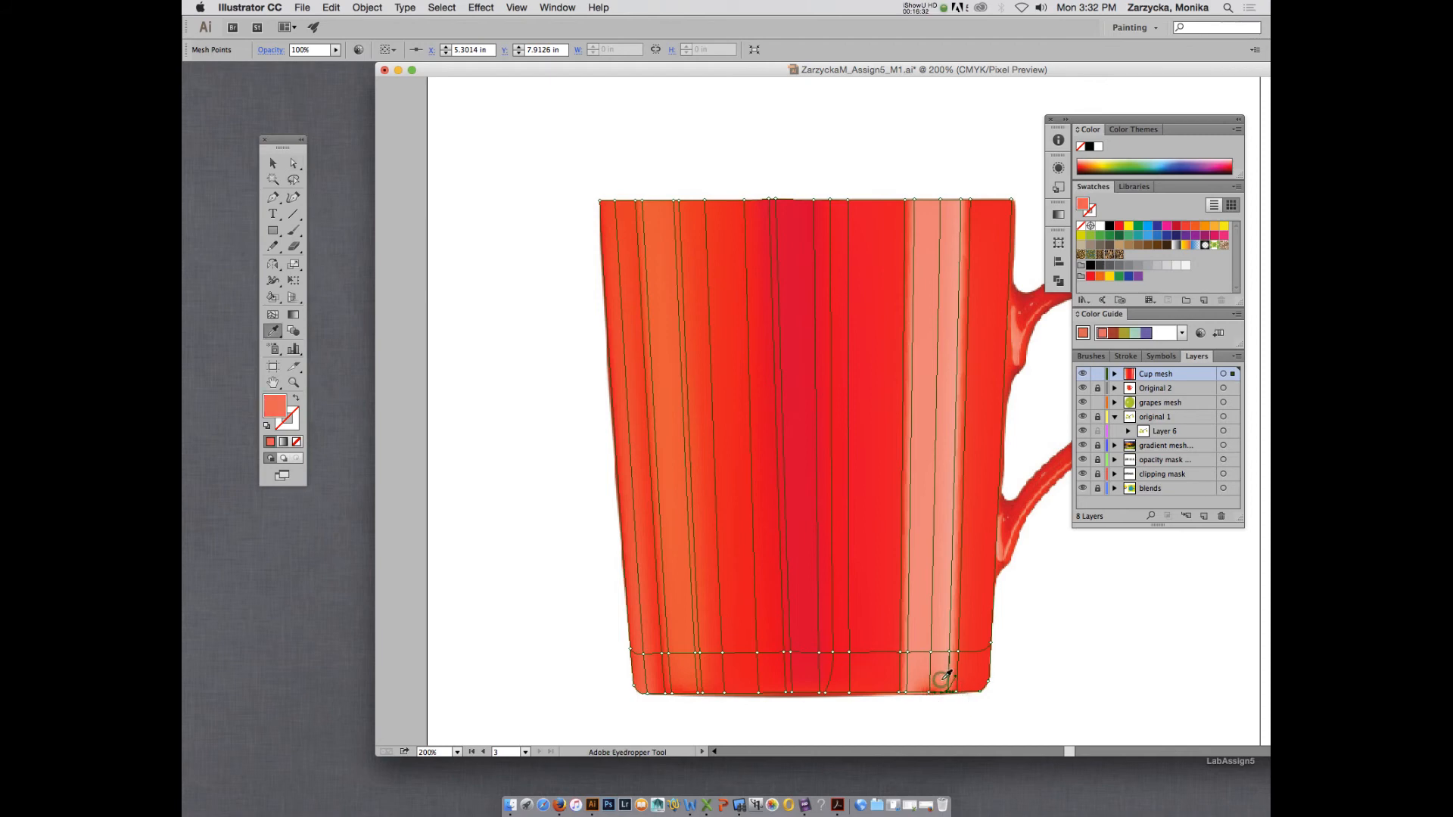
click(941, 672)
key(a)
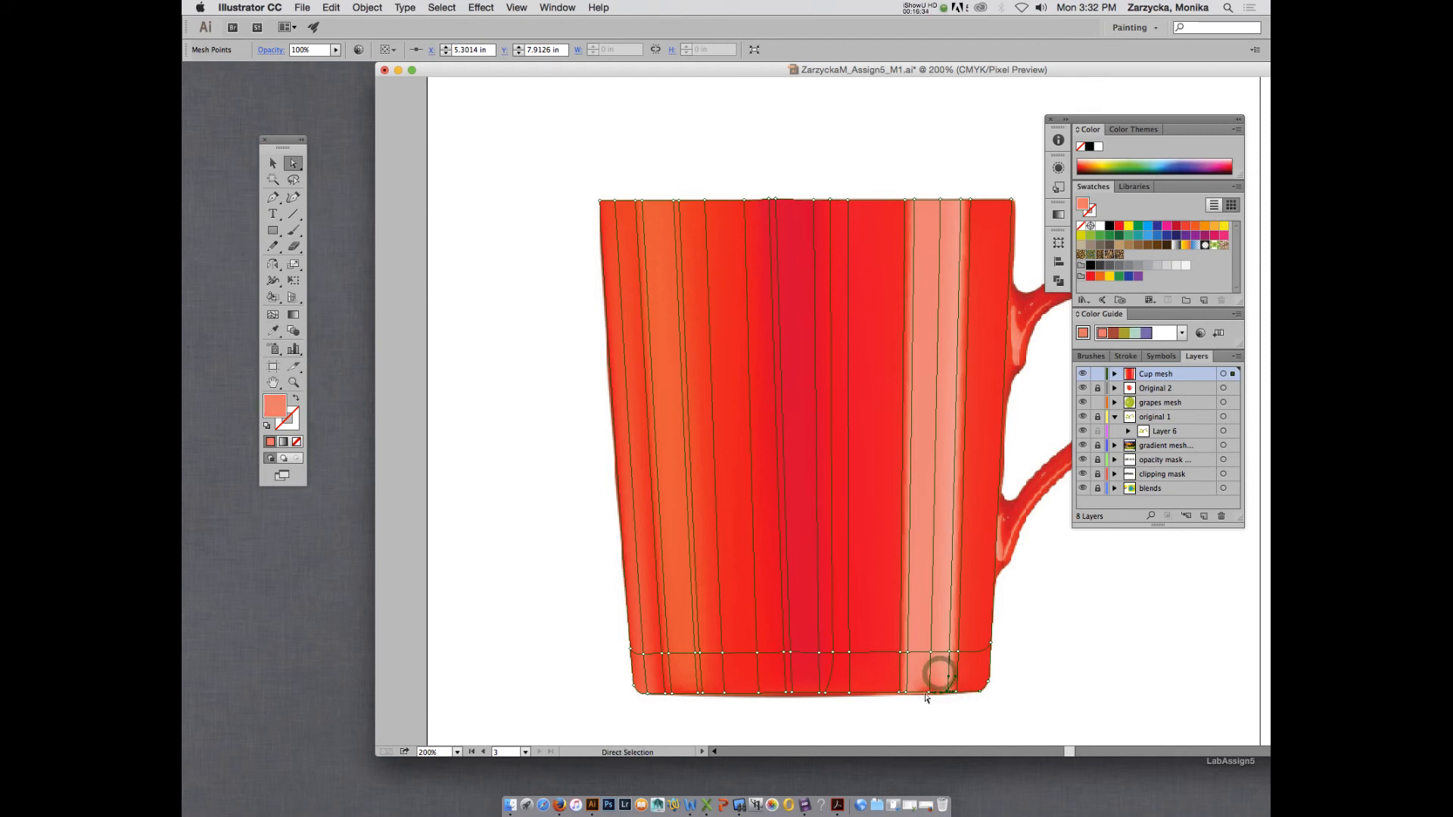
Recolour the base mesh point in the middle of the pale highlight with sampled salmon pink, and preview the deselected Cup mesh.
click(929, 692)
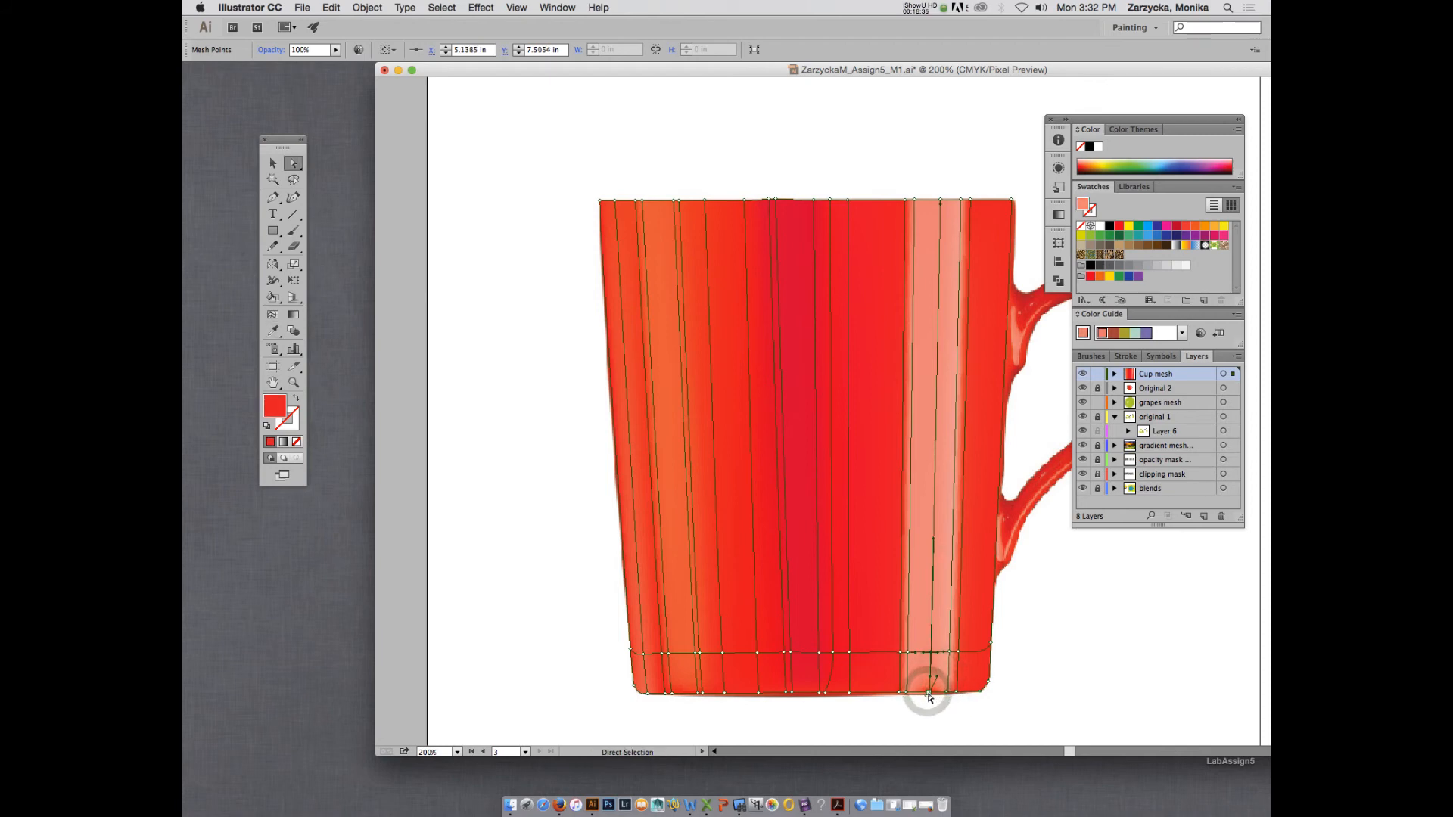
key(i)
click(924, 678)
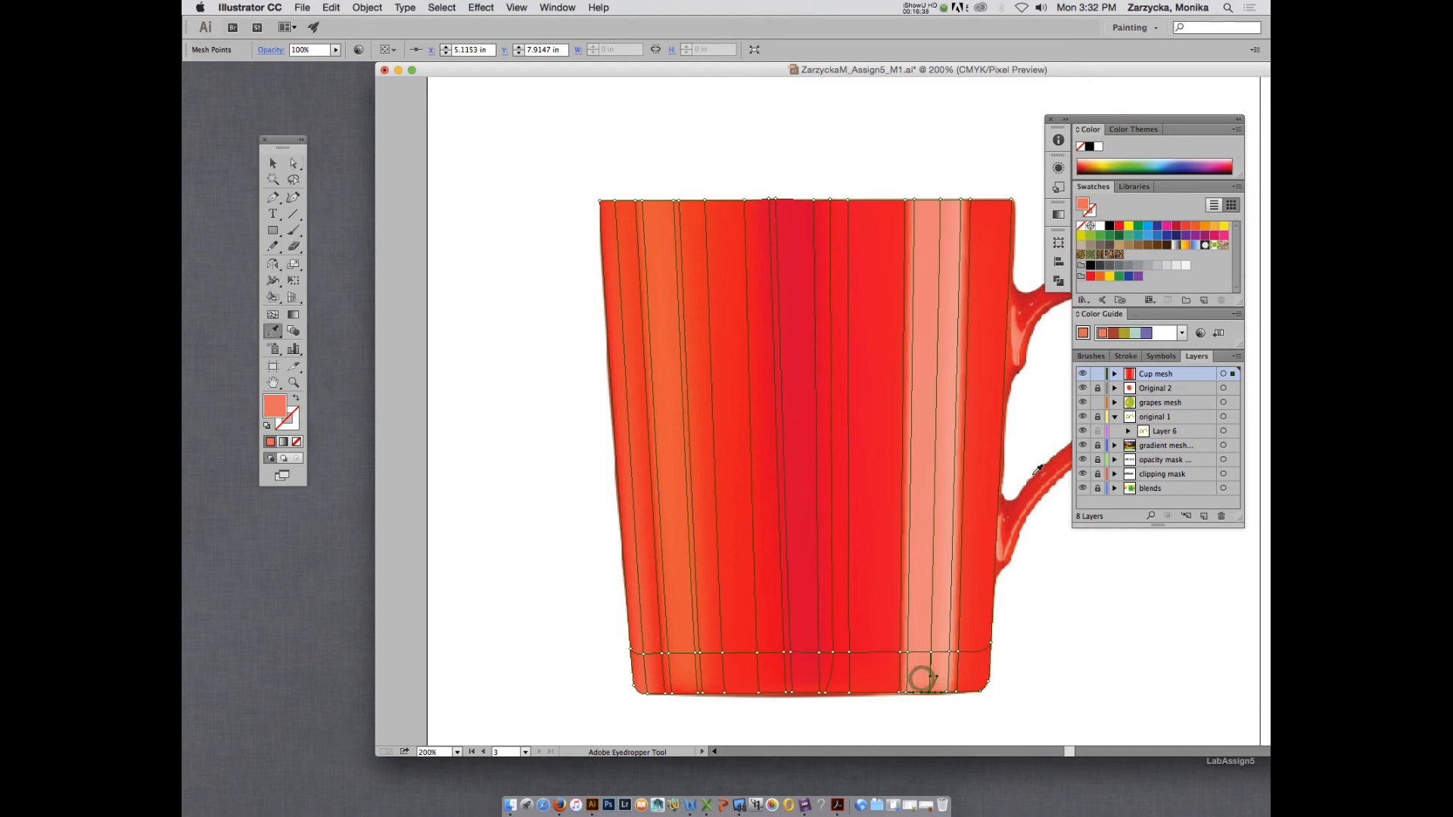
super+click(1083, 375)
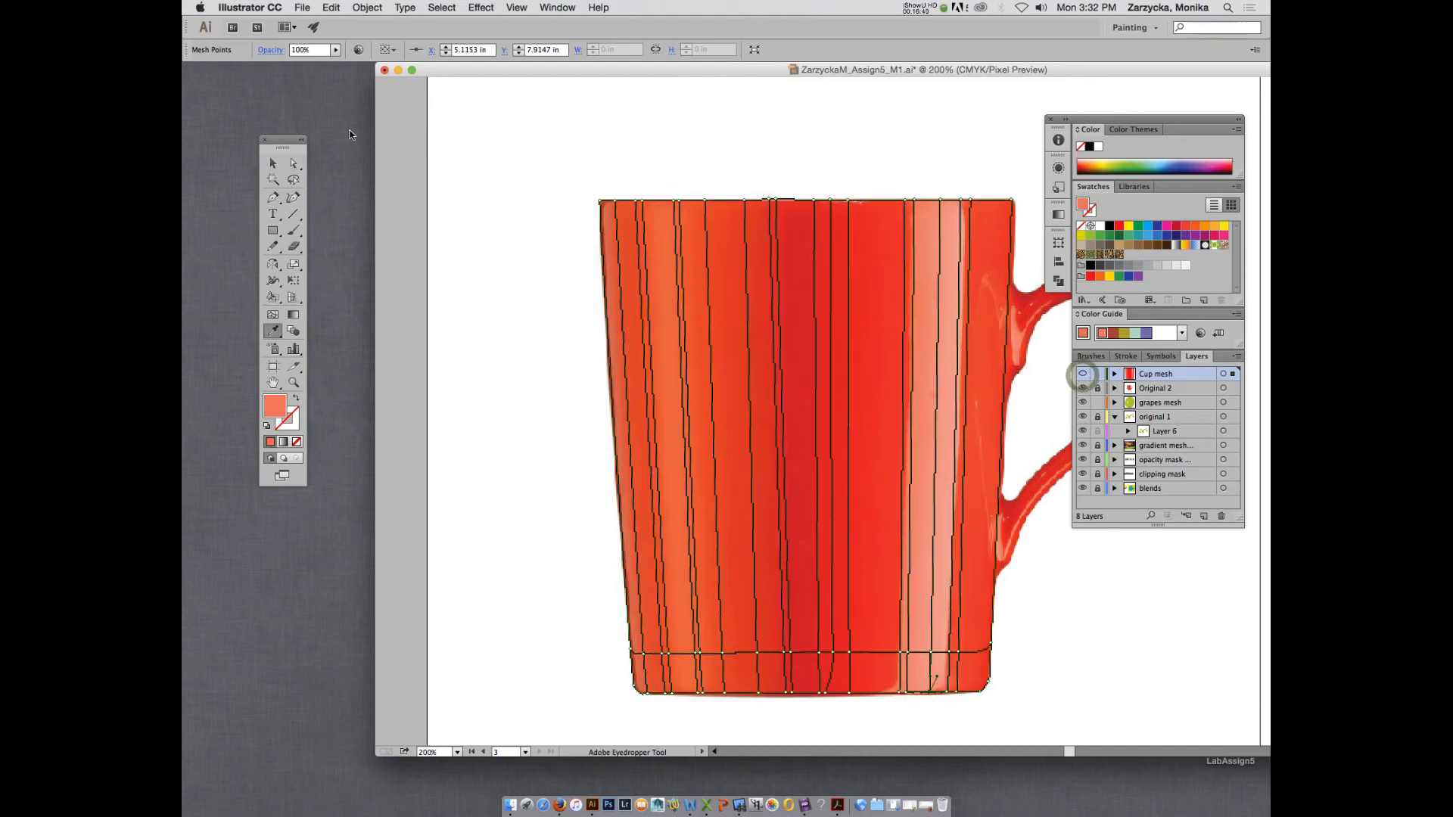
click(279, 166)
click(973, 165)
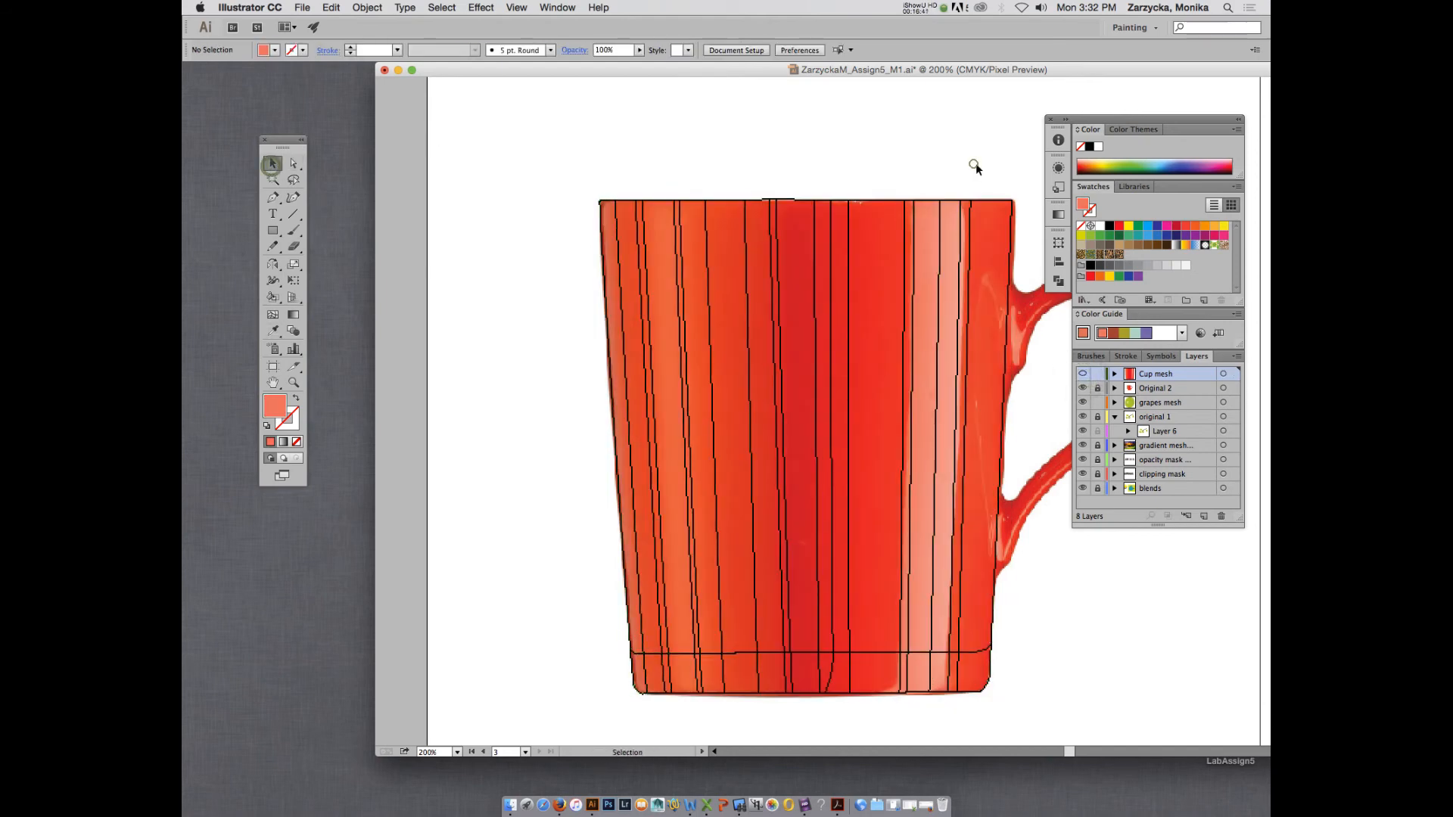
super+click(1083, 374)
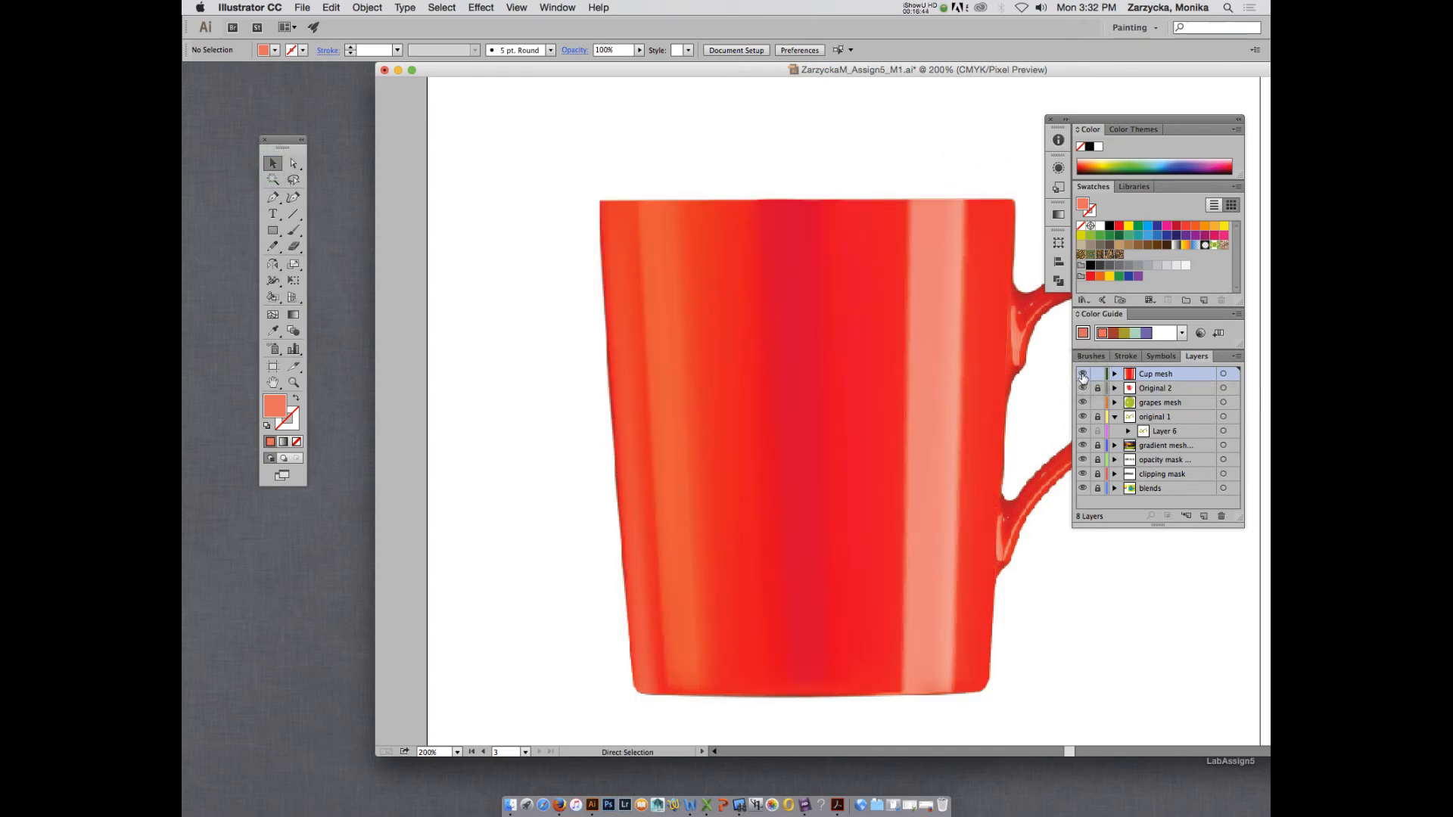
Save the document and compare the Cup mesh preview with the photographed mug at 100% zoom.
super+click(1082, 374)
super+click(1082, 374)
key(super+s)
key(super+1)
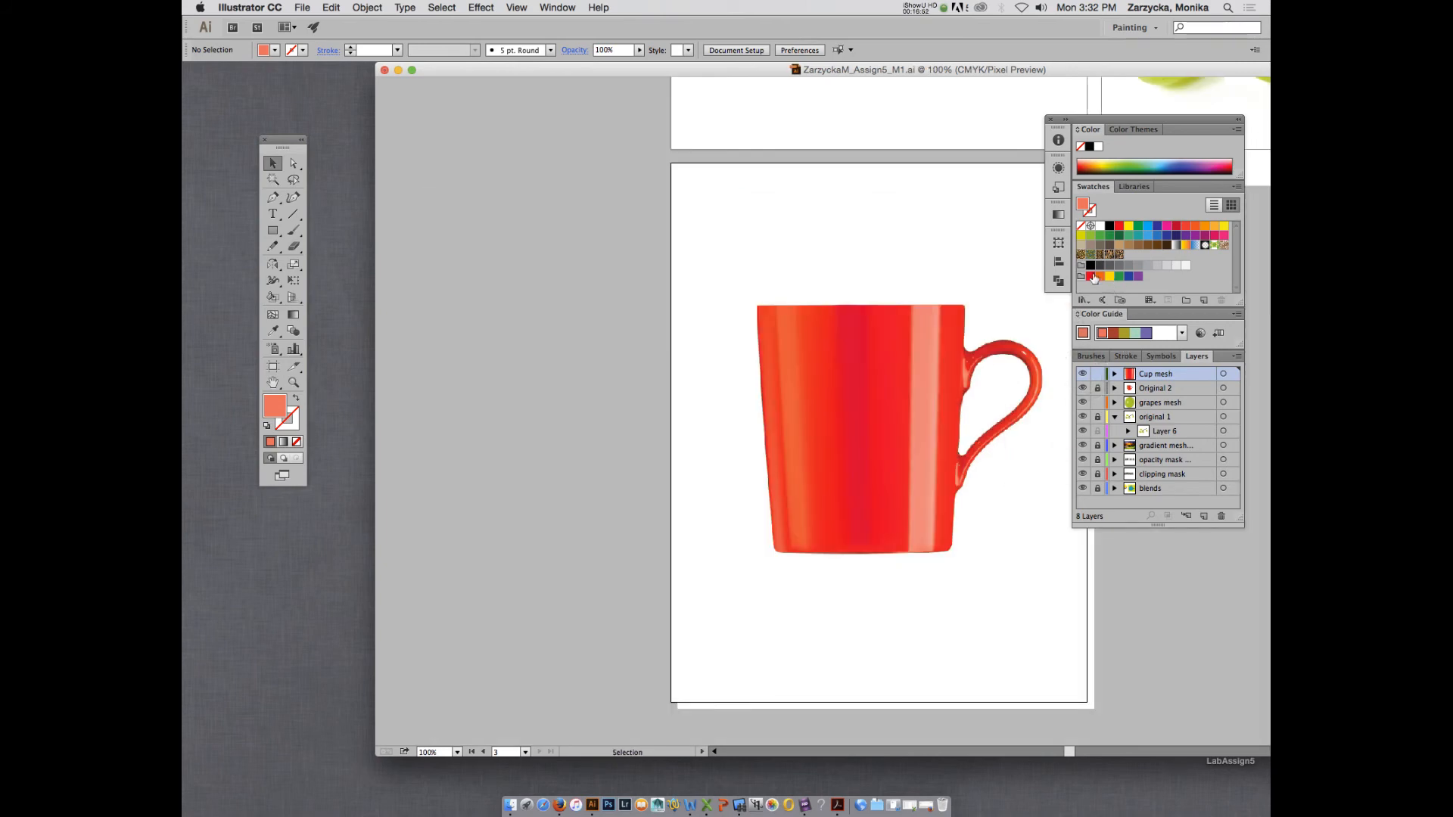
drag(983, 76, 908, 91)
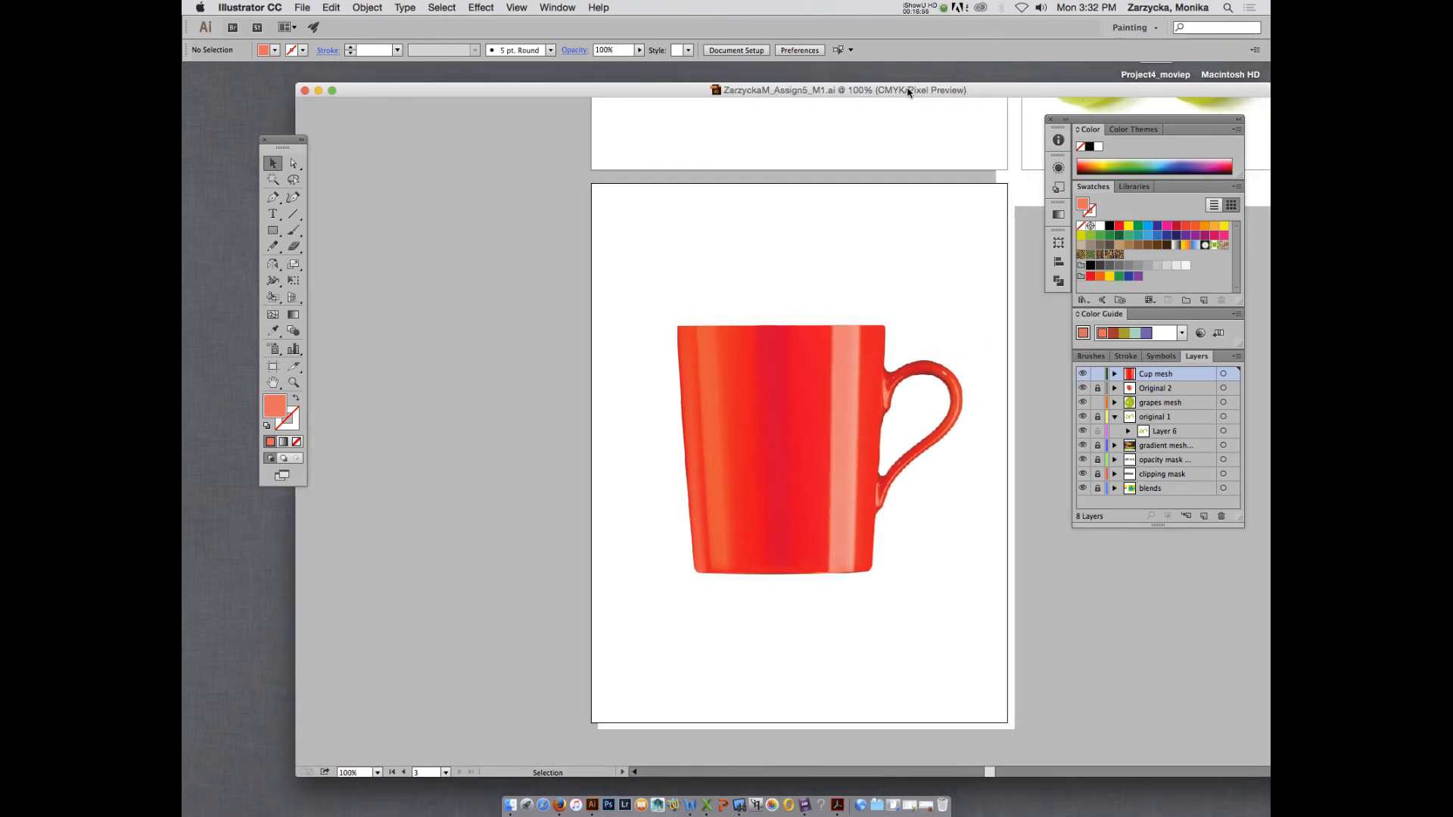
key(super)
super+click(1083, 375)
super+click(1083, 375)
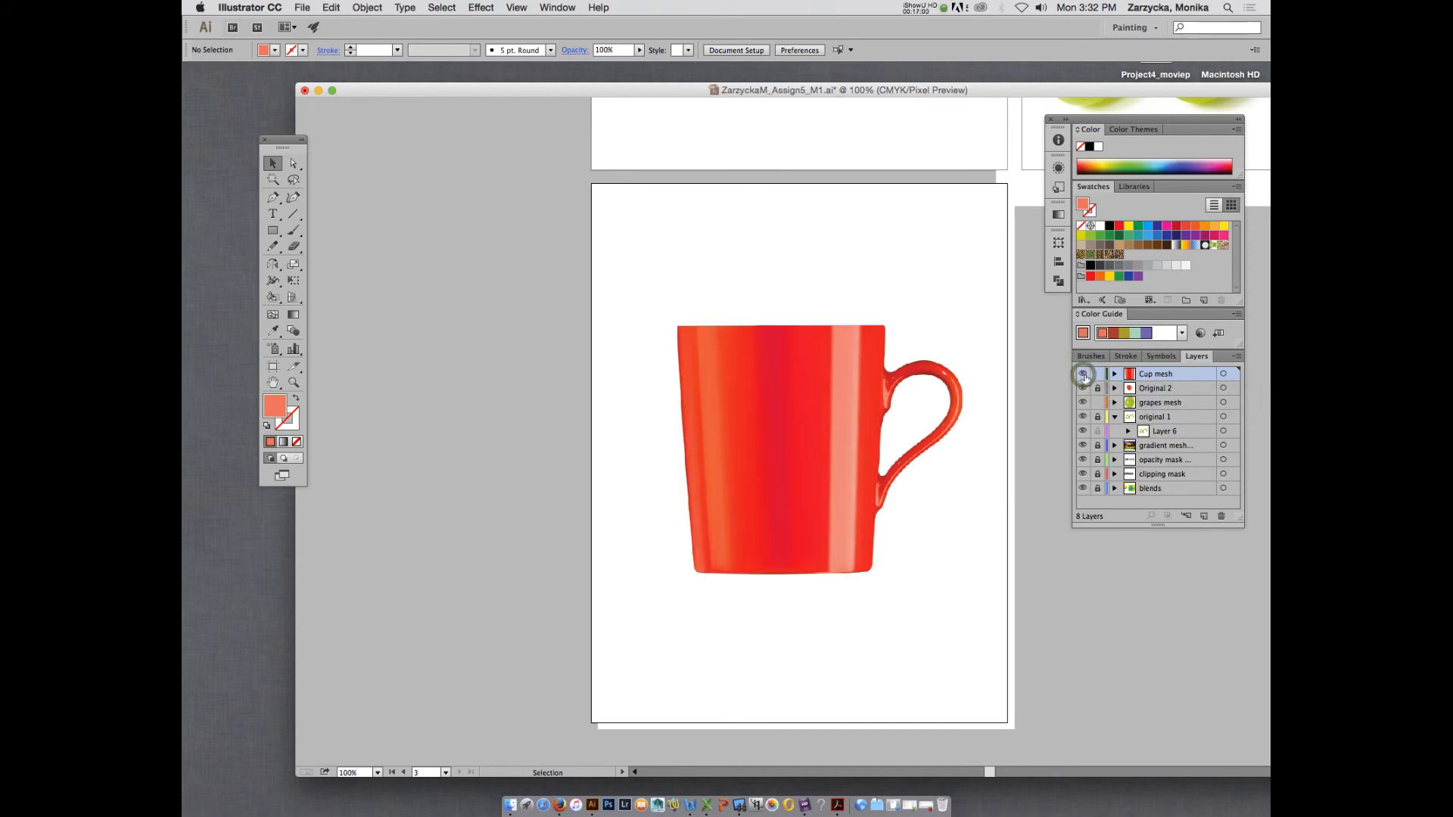
Try pink tones sampled from the photo on the two lower mesh-line points at the pale highlight's left edge, previewing Cup mesh.
super+click(1083, 375)
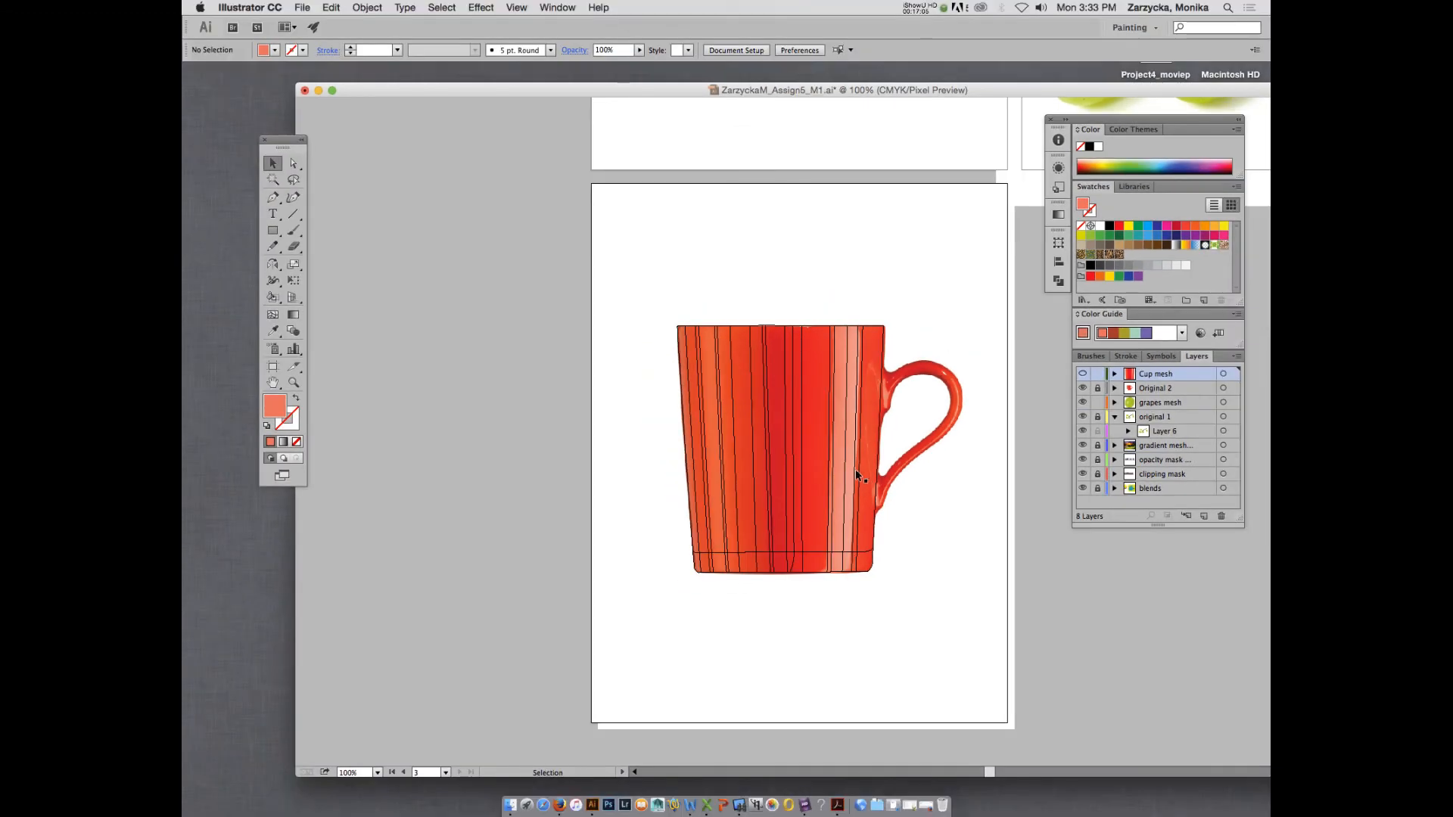
click(828, 553)
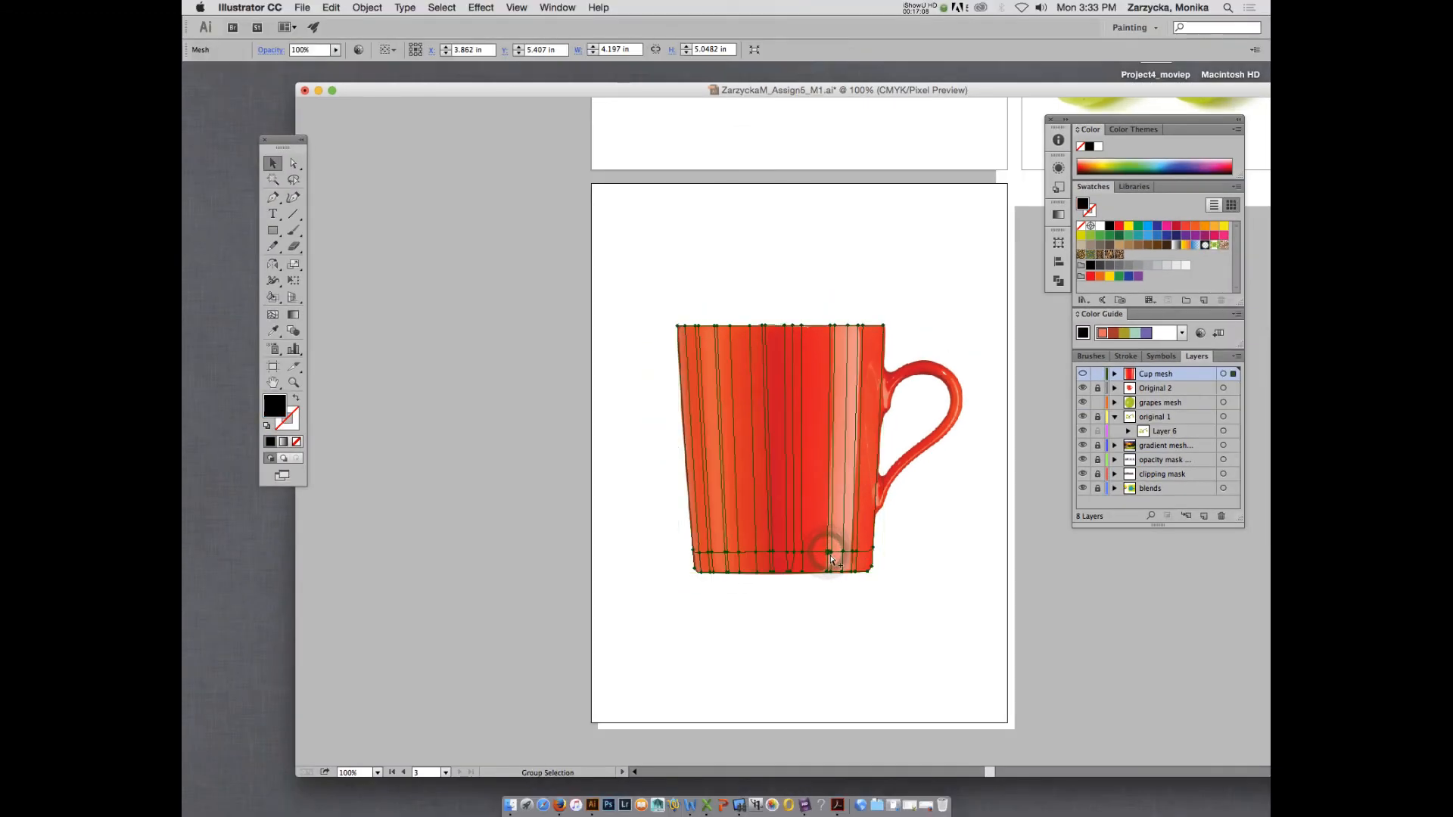
key(super+equal)
key(super+equal)
key(super+equal)
scroll(832, 563, down, 10)
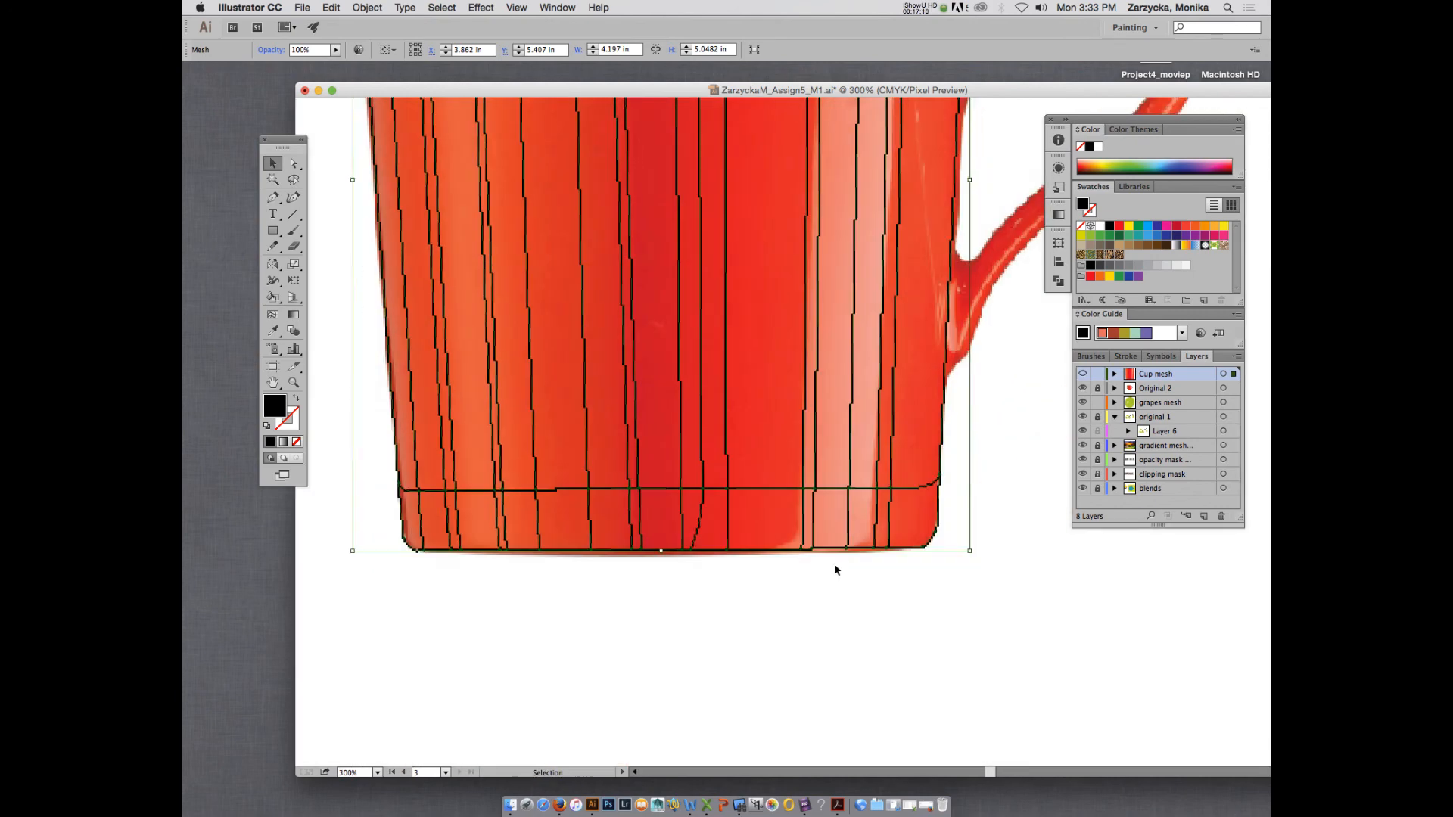
scroll(828, 542, up, 4)
key(a)
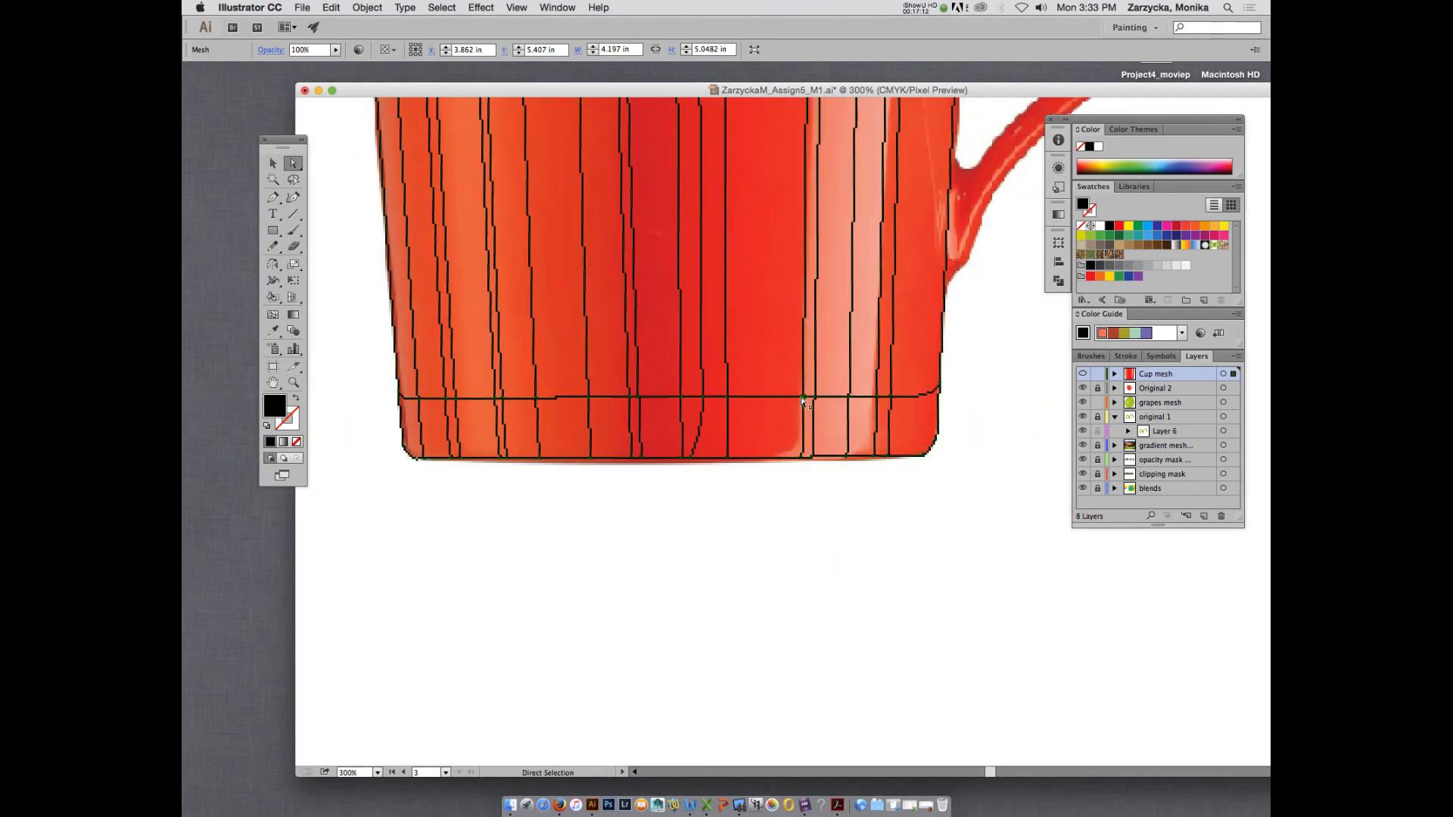
click(803, 398)
key(i)
click(806, 395)
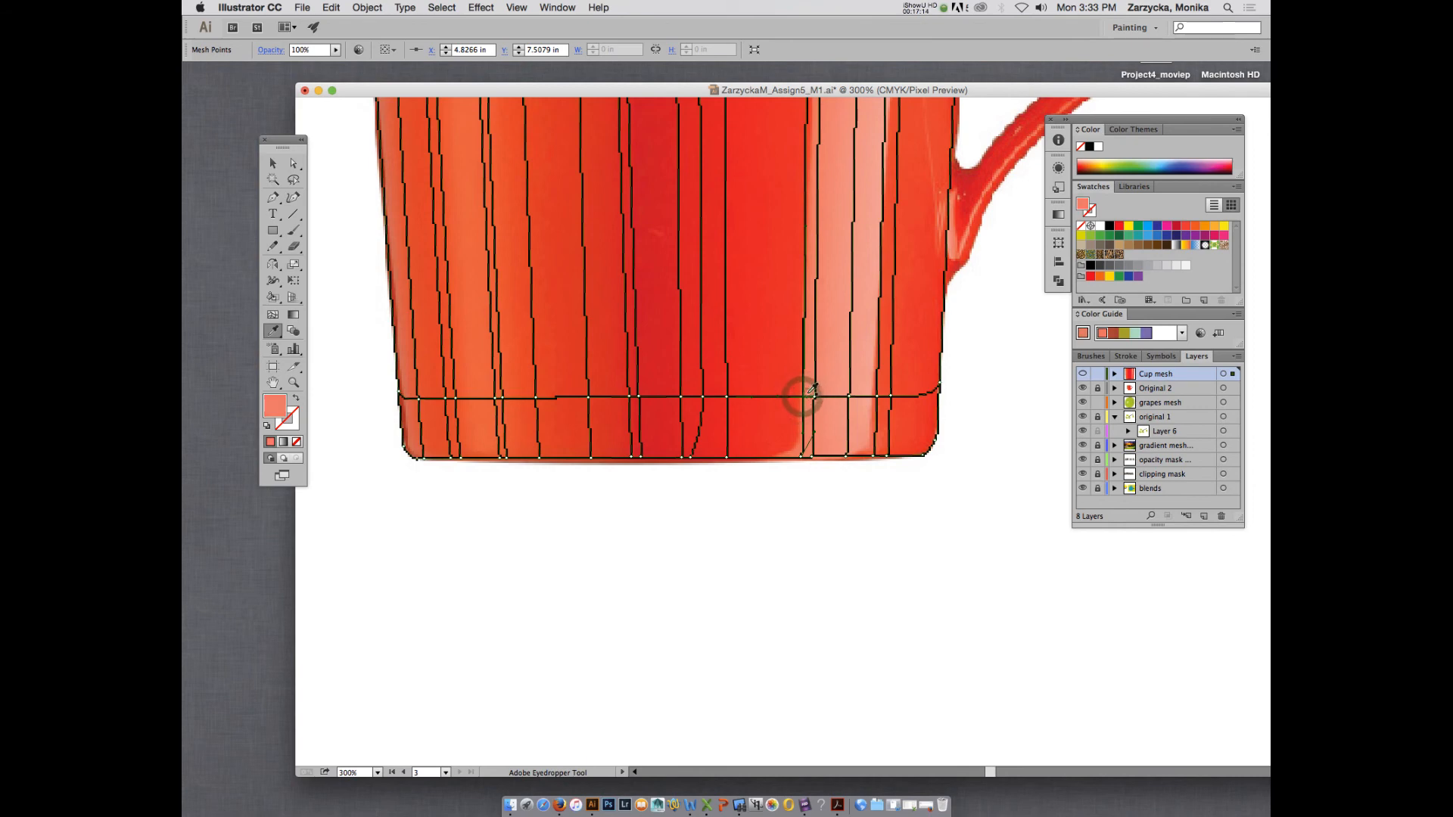
super+click(1082, 374)
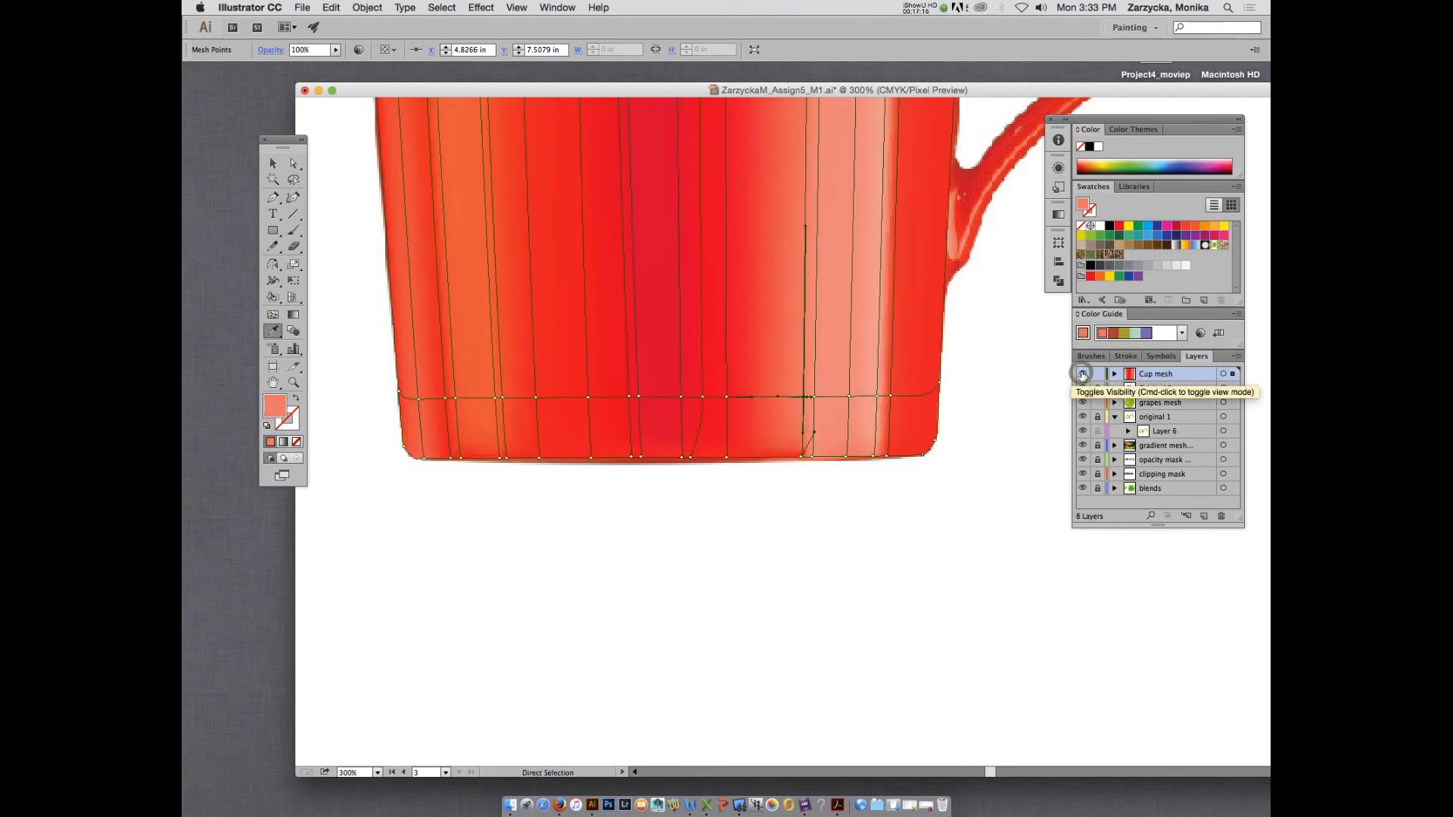
super+click(1082, 374)
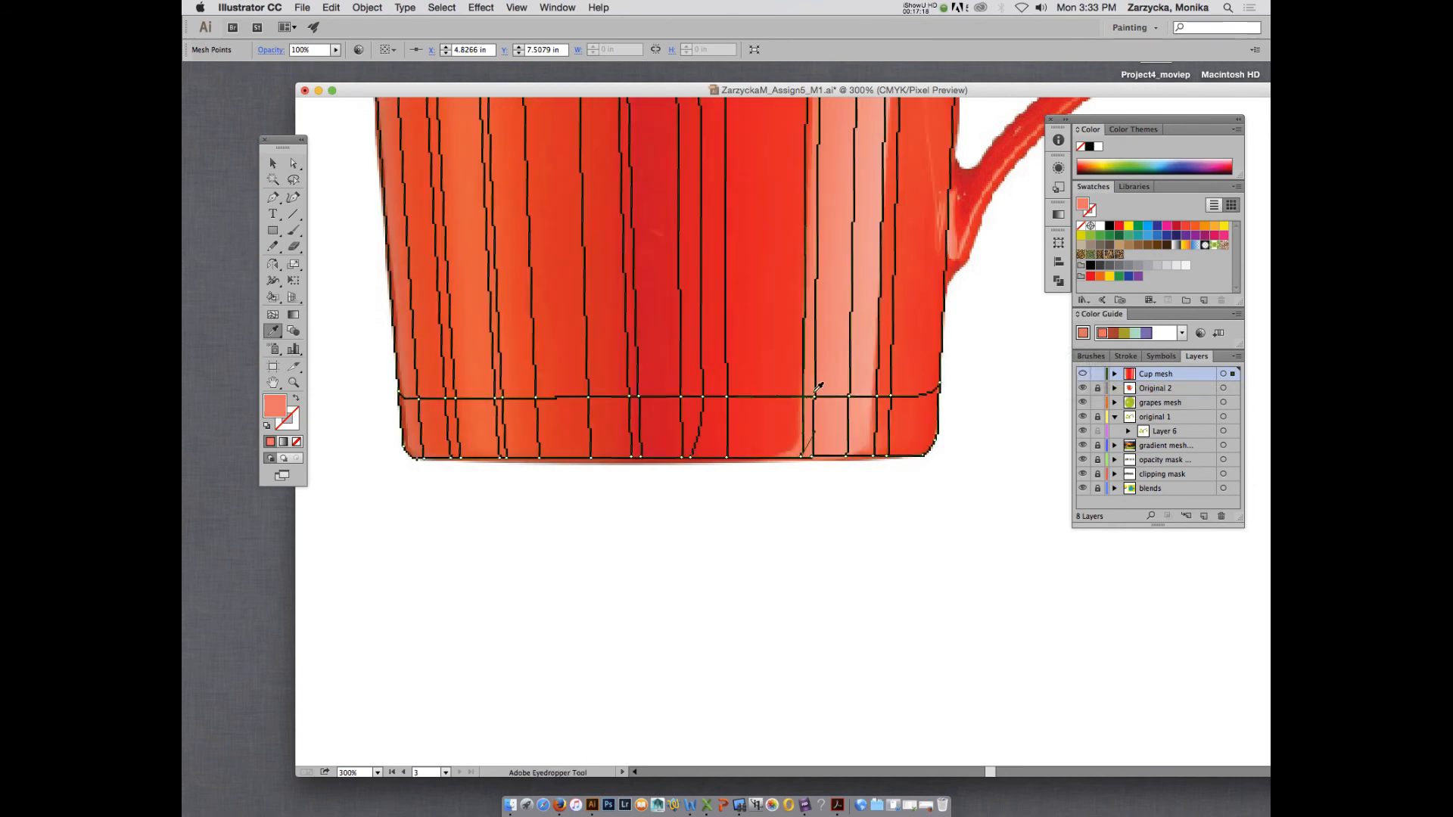
super+click(816, 395)
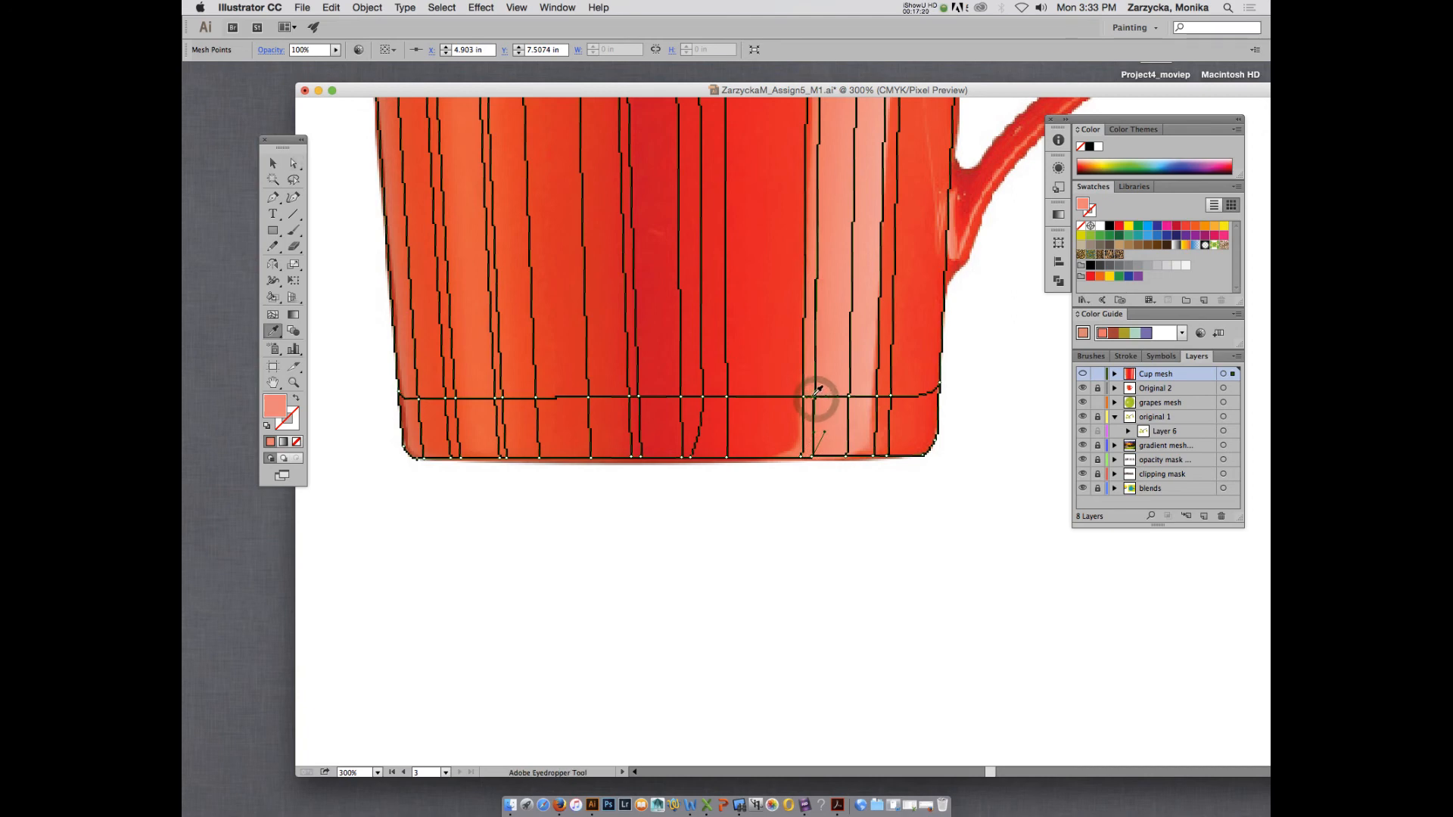
Recolour the lower mesh-line point just outside the pale highlight's left edge with red sampled from the photo, and preview Cup mesh.
super+click(804, 397)
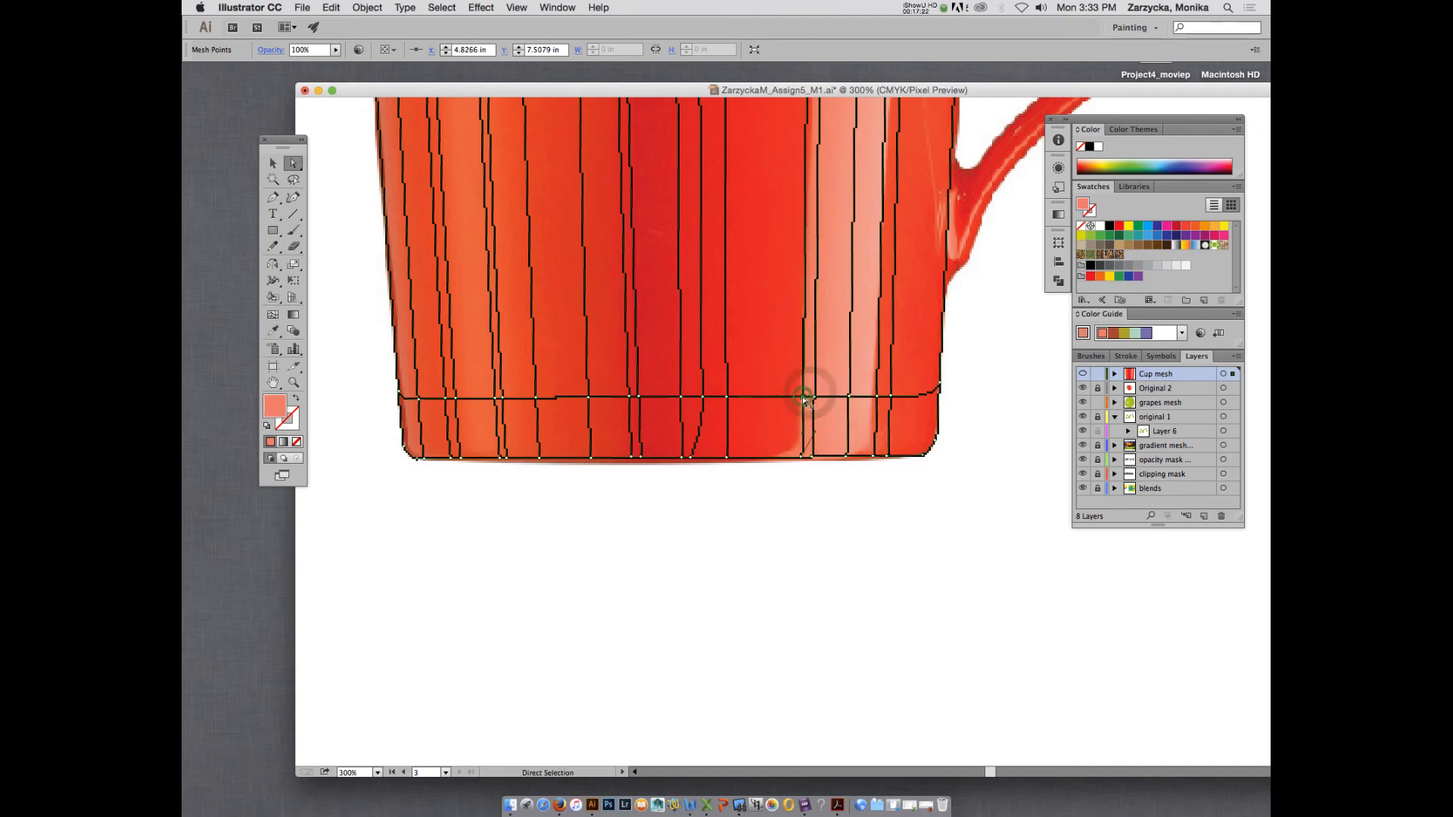
key(i)
click(791, 391)
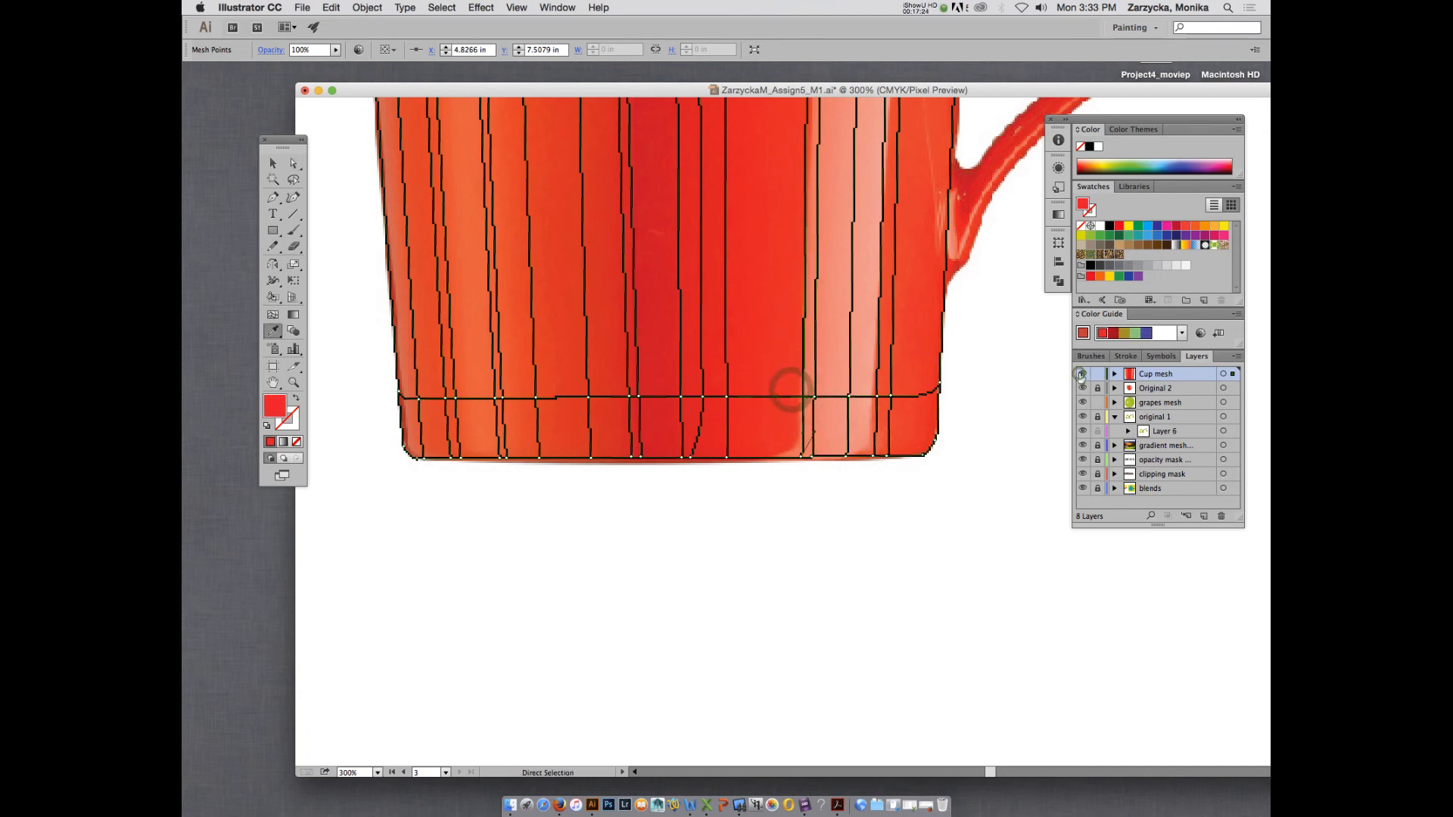
click(1082, 374)
click(1082, 374)
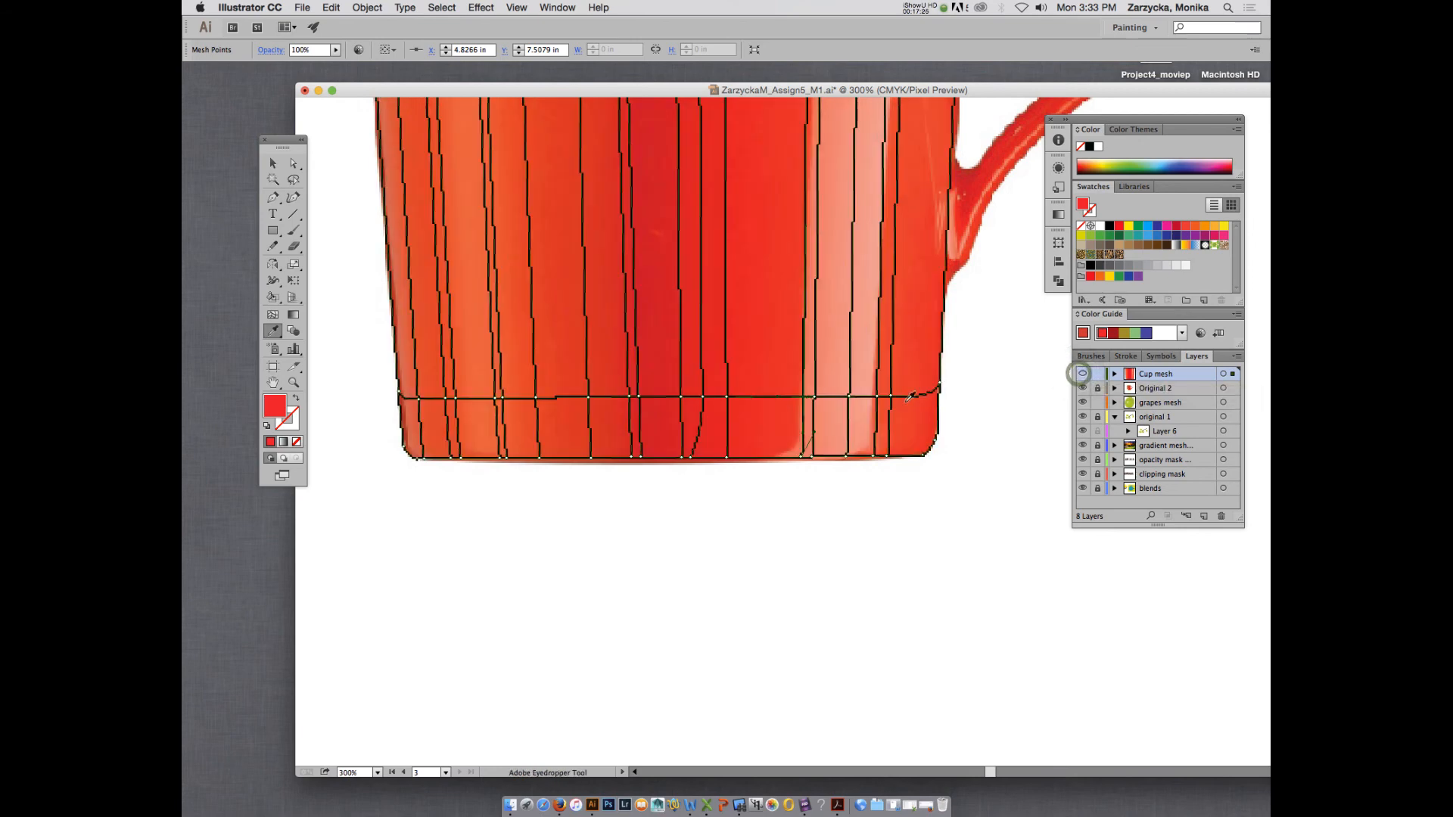
super+click(1082, 374)
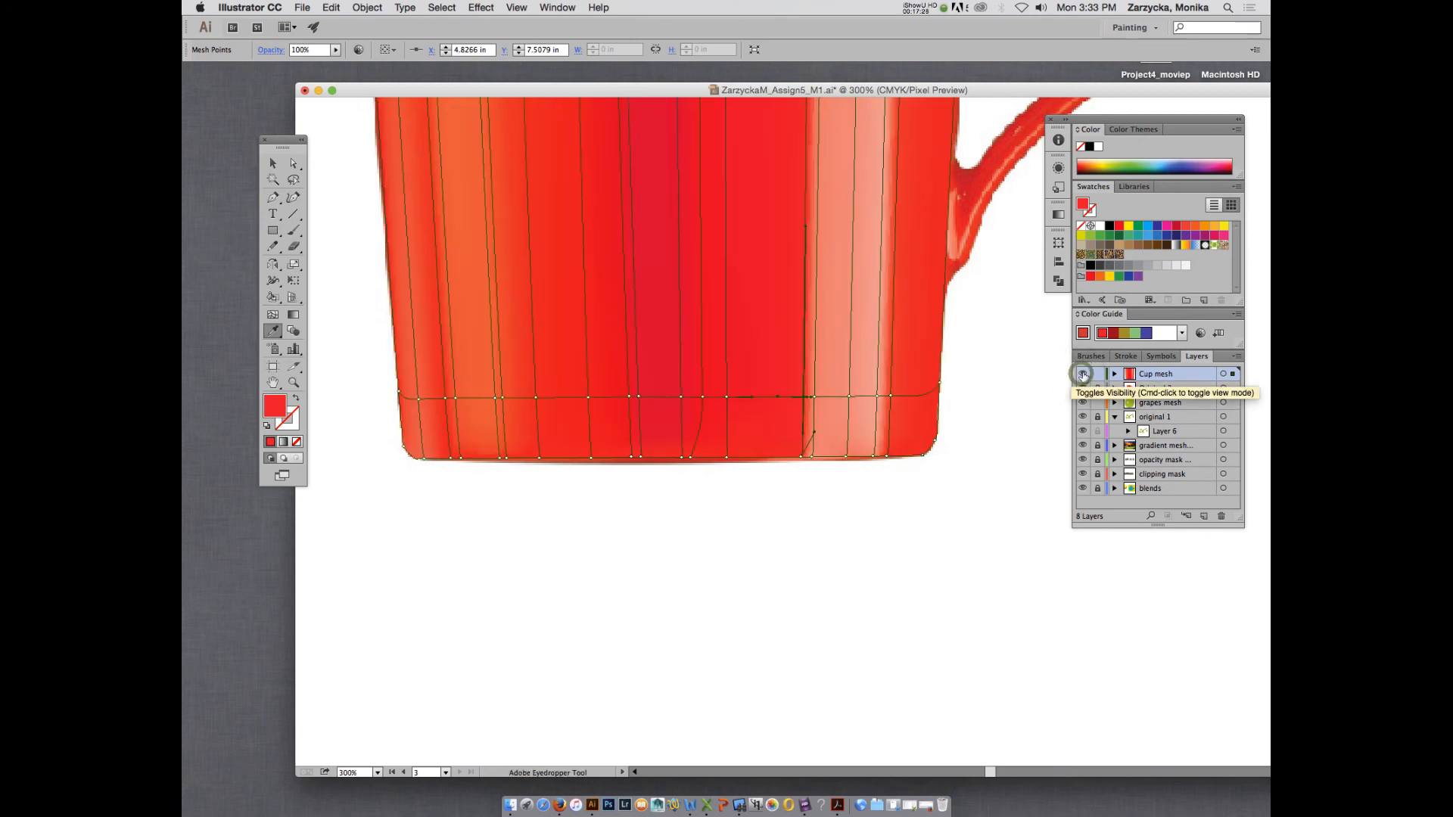
super+click(1082, 374)
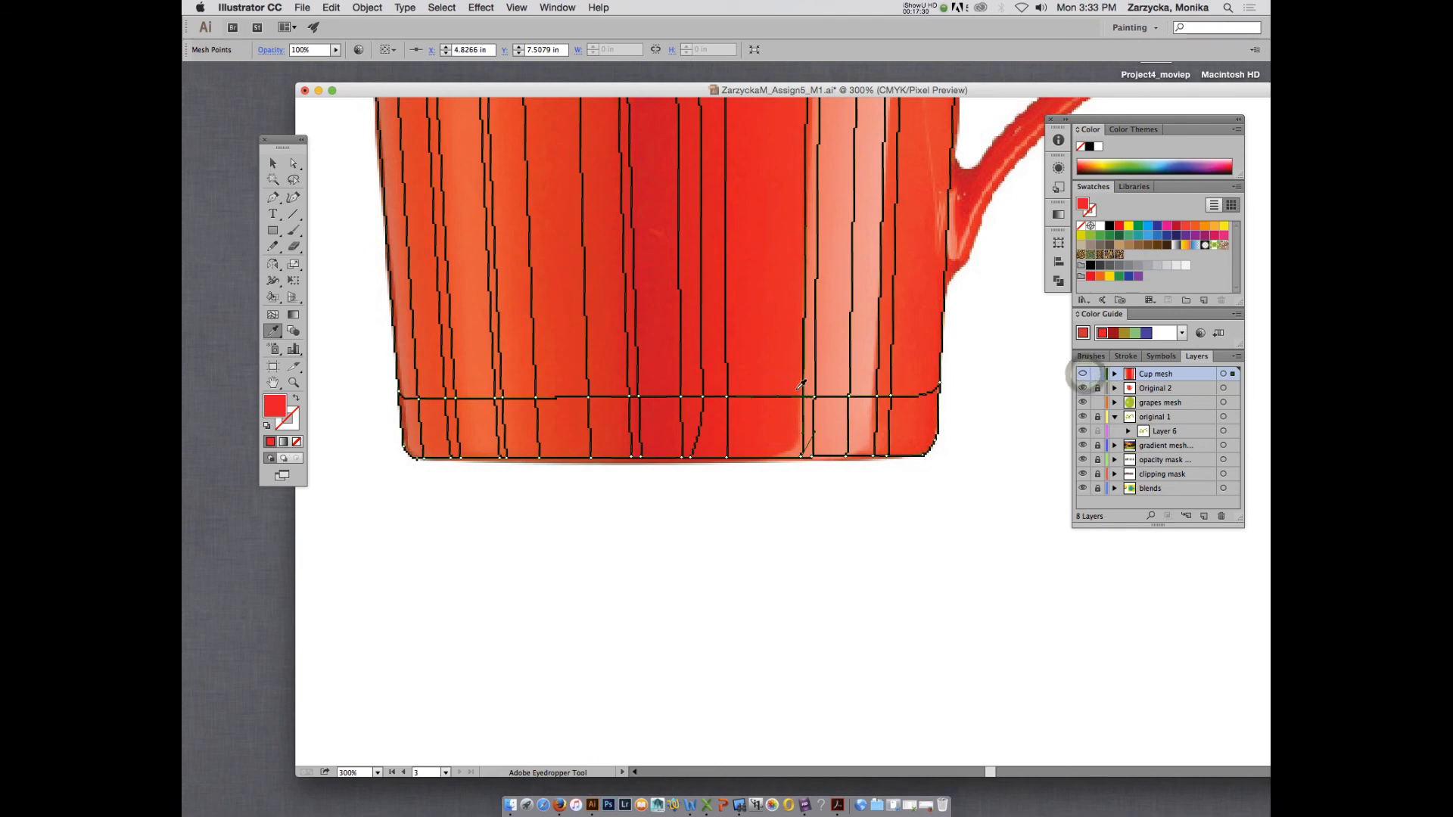
Recolour the lower mesh-line point just inside the pale highlight's left edge with sampled salmon pink, and preview the deselected Cup mesh.
key(a)
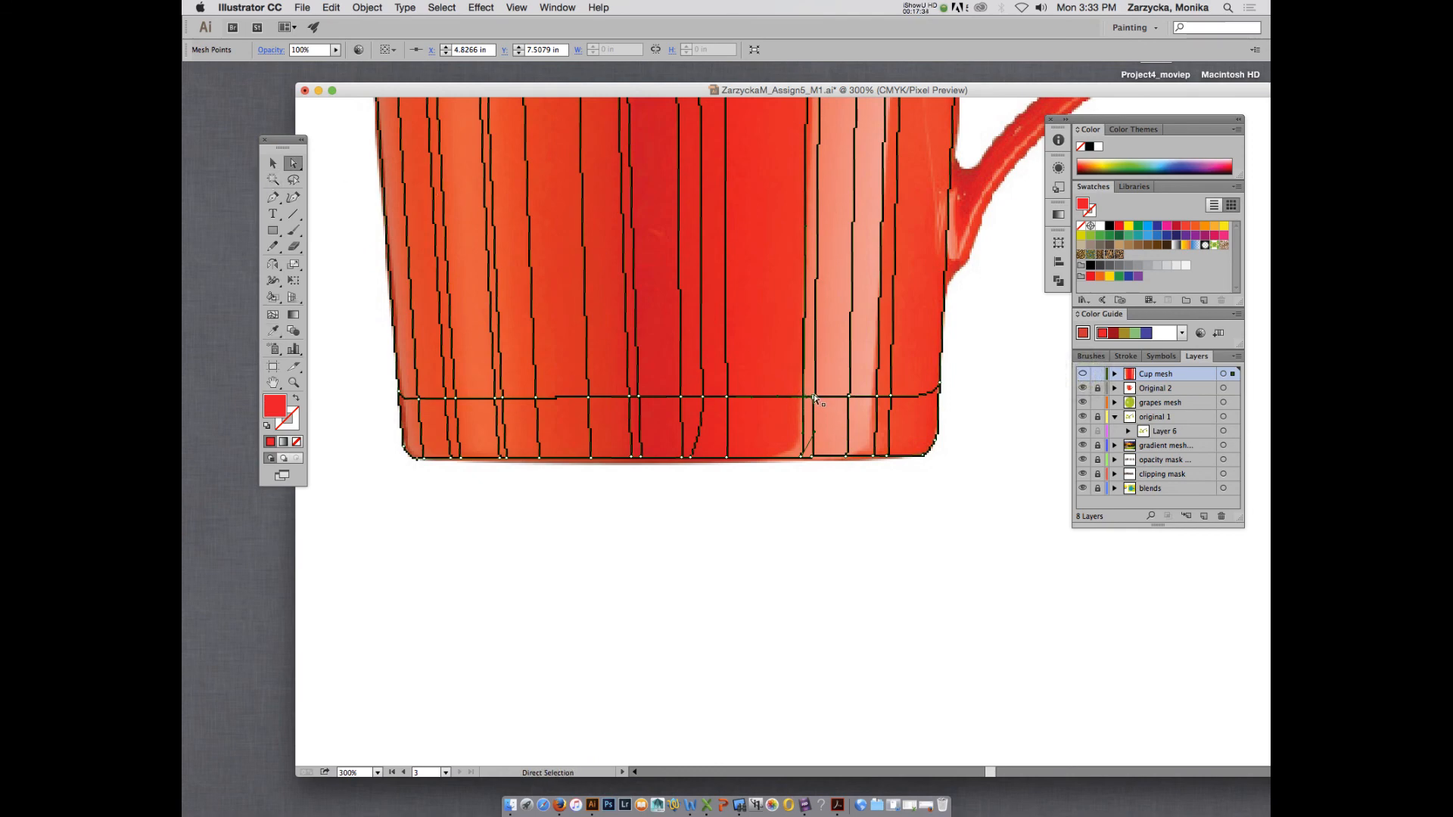
key(i)
click(814, 399)
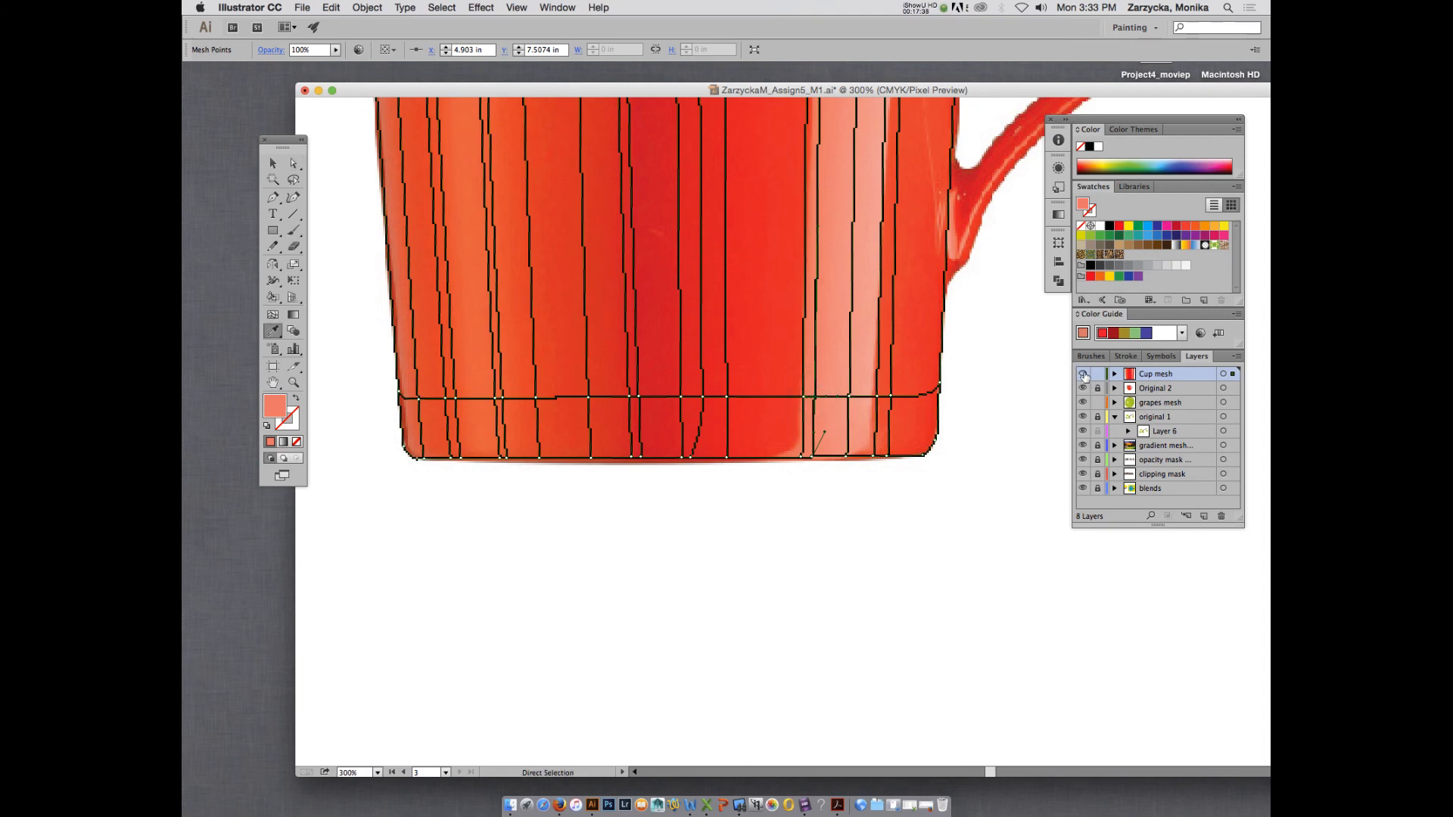
super+click(1083, 374)
super+click(1083, 374)
super+click(1083, 374)
click(273, 164)
click(807, 533)
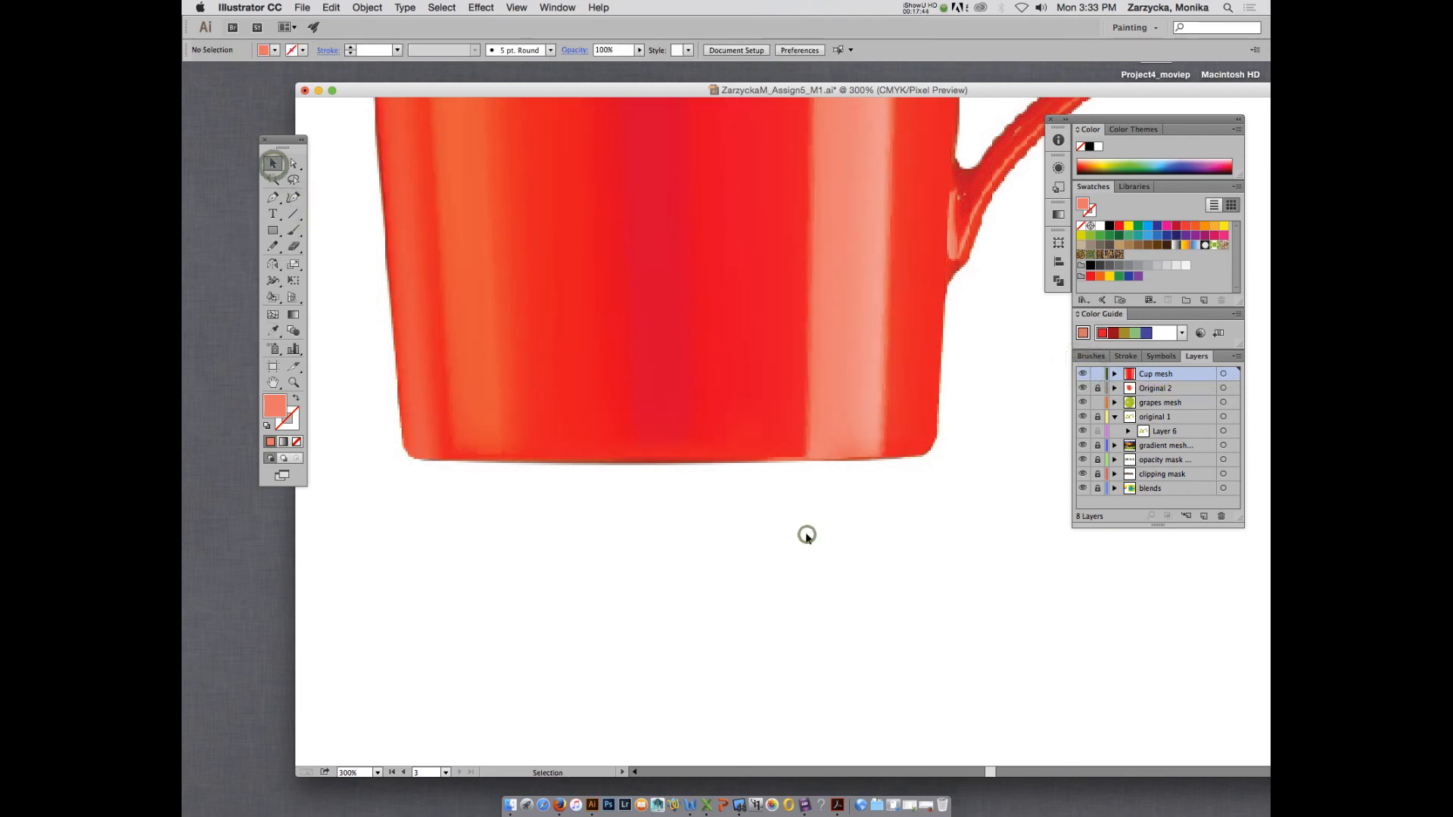
Check the whole mug at 100% zoom, return the Cup mesh layer to outline view, and save the document.
key(super+minus)
key(super+minus)
key(super+minus)
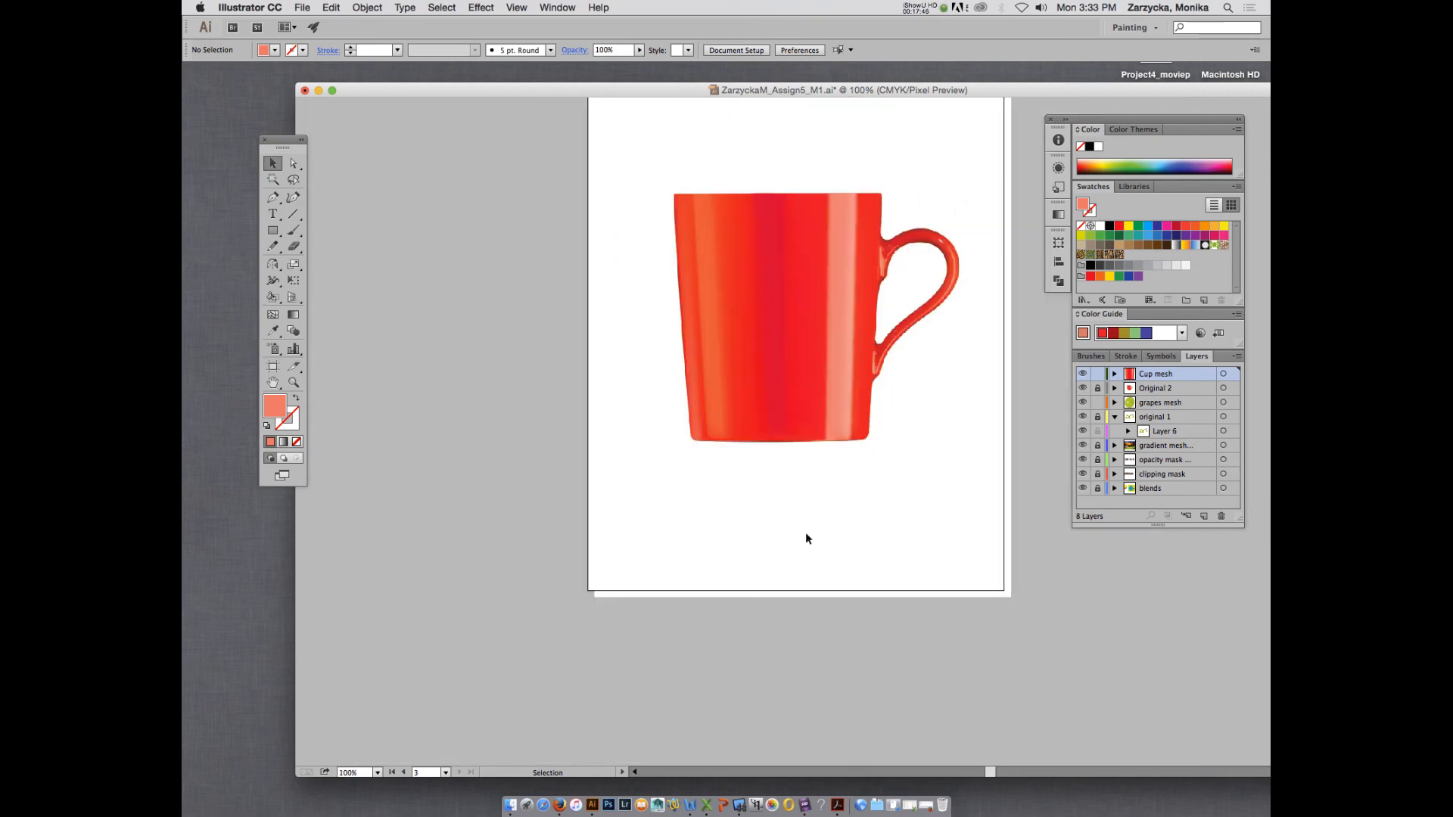
super+click(1083, 374)
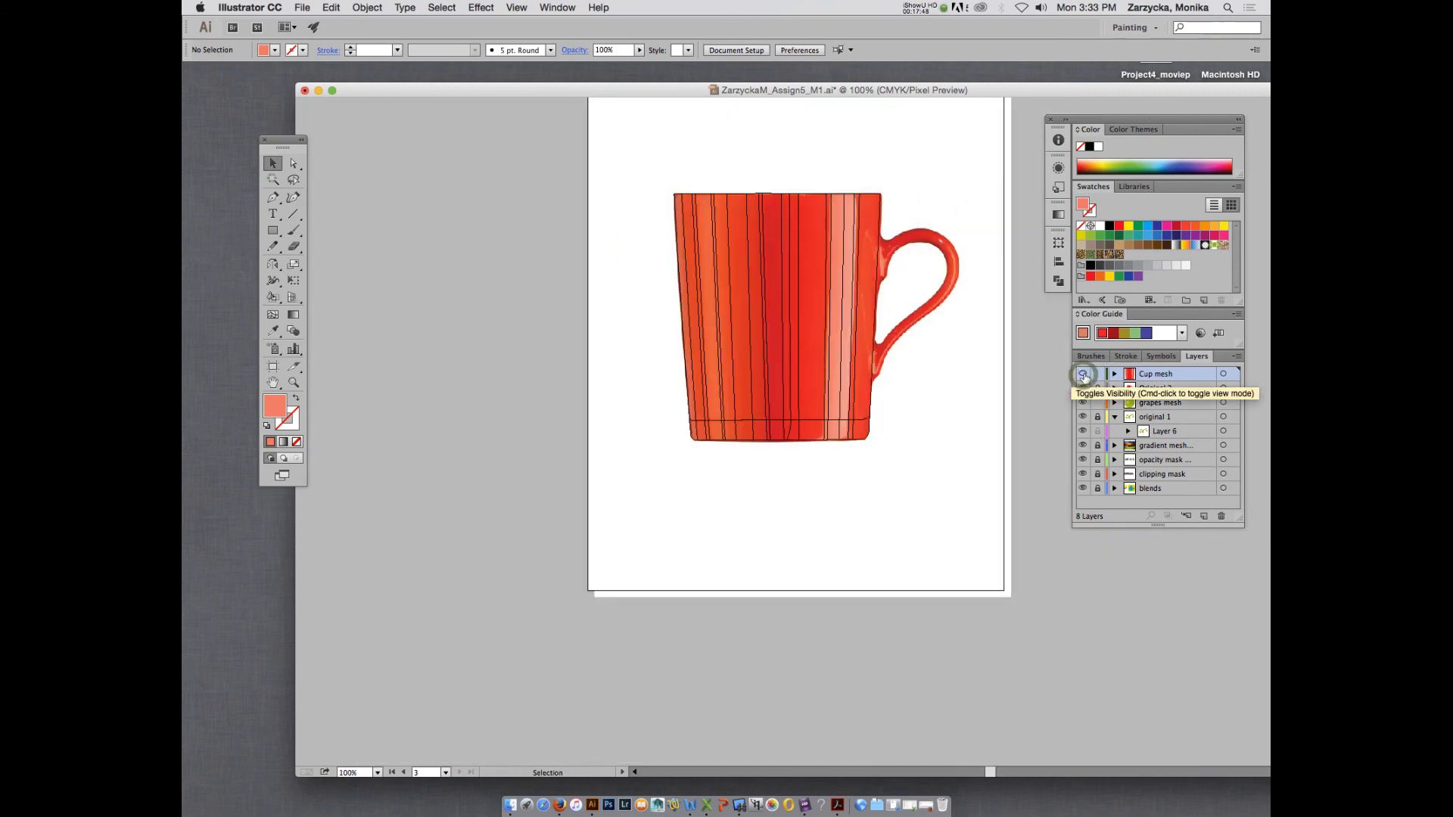
key(a)
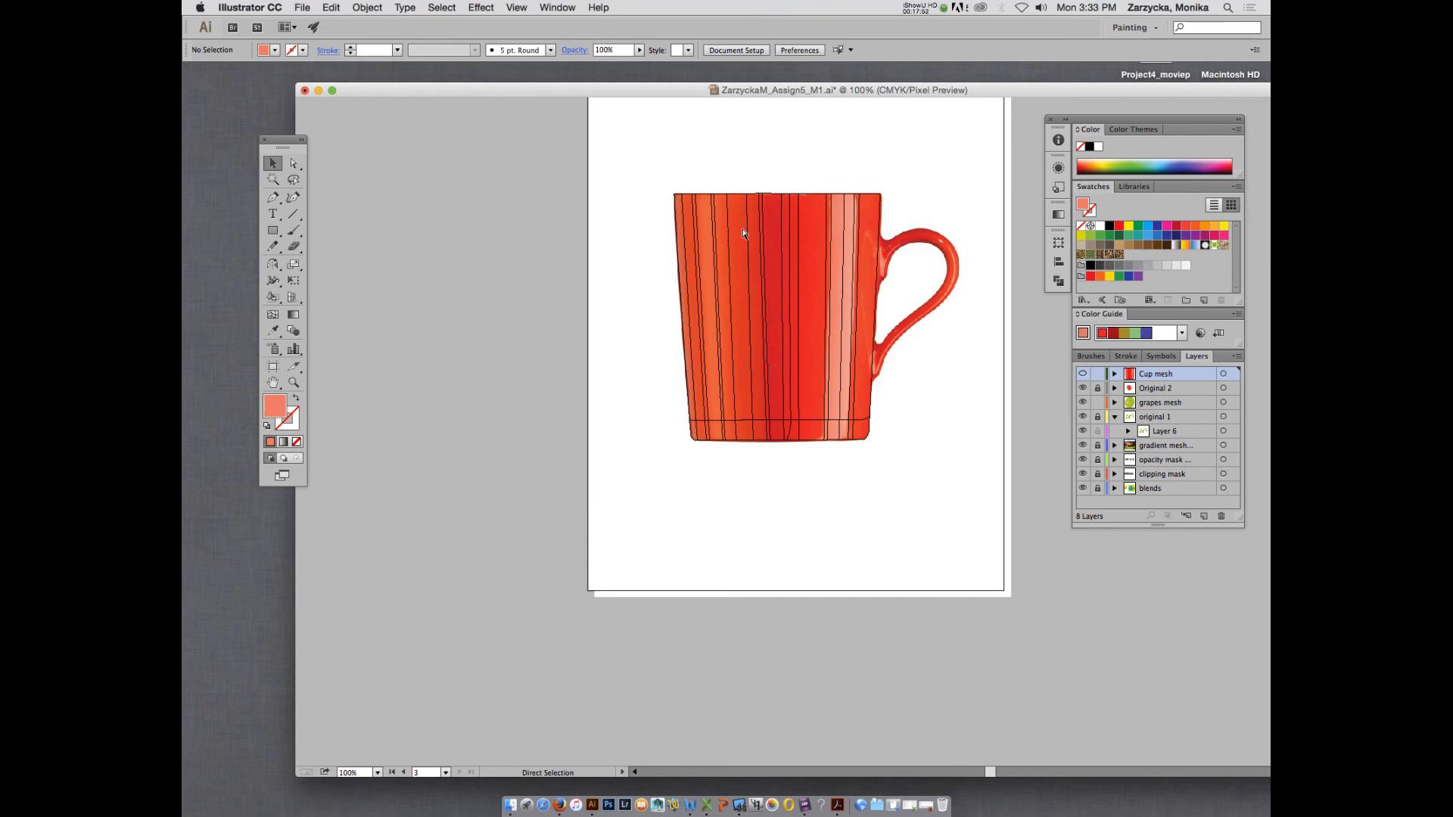
key(super+s)
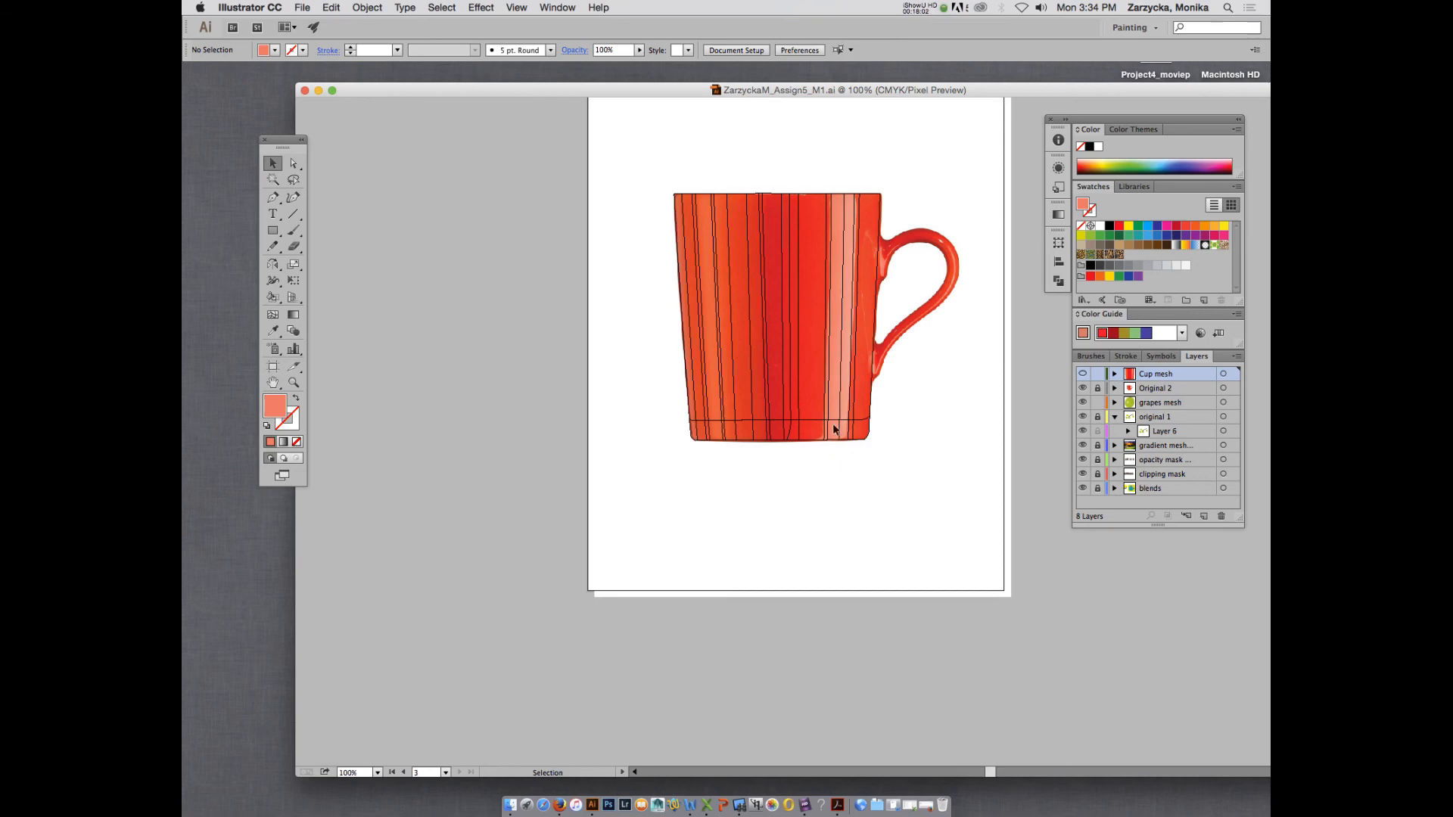
click(919, 7)
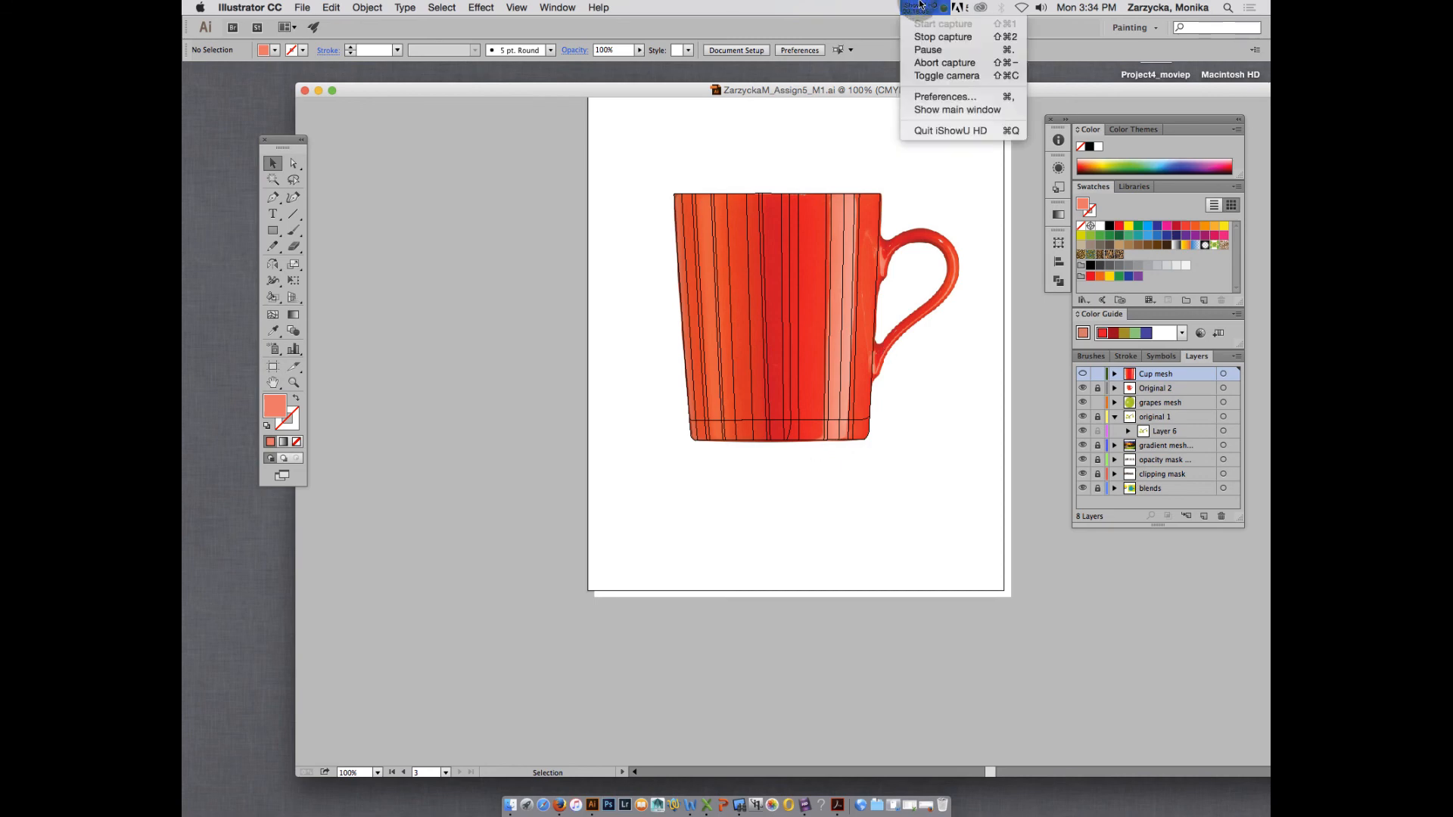